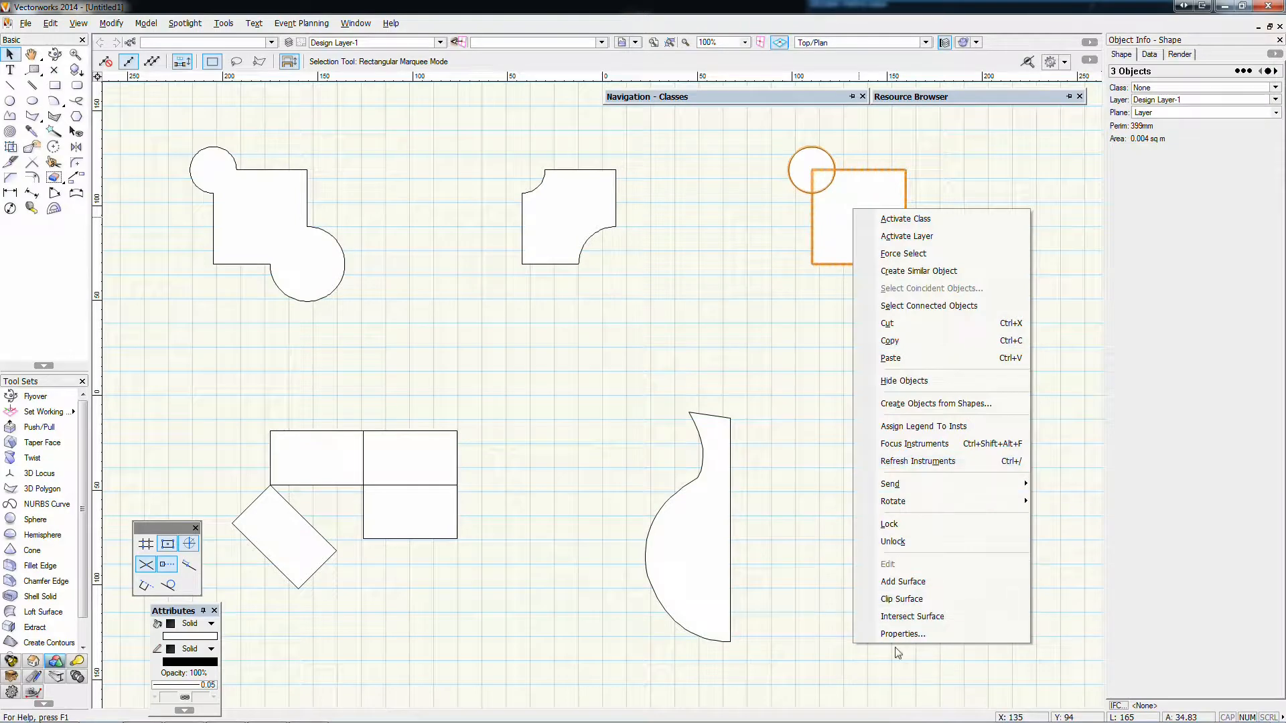
Intersect the surfaces of the selected square and two overlapping circles, and move the resulting pieces clear of the originals
click(912, 617)
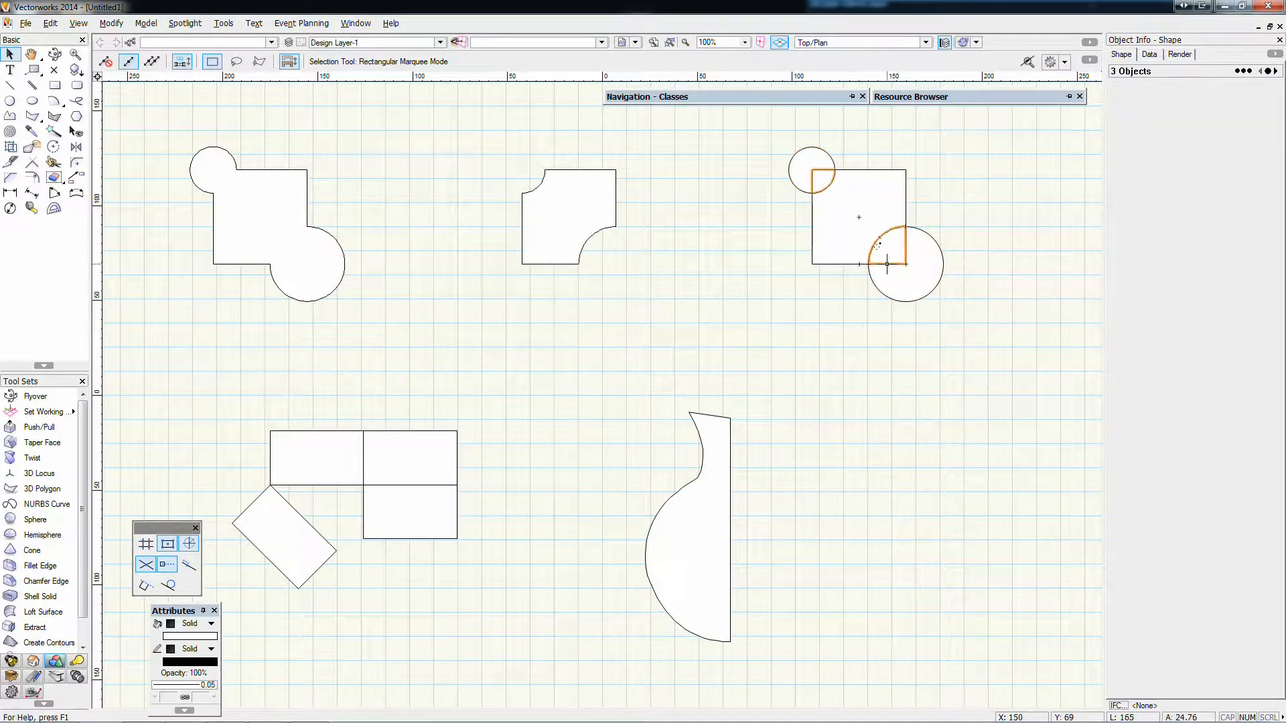
drag(888, 264, 760, 337)
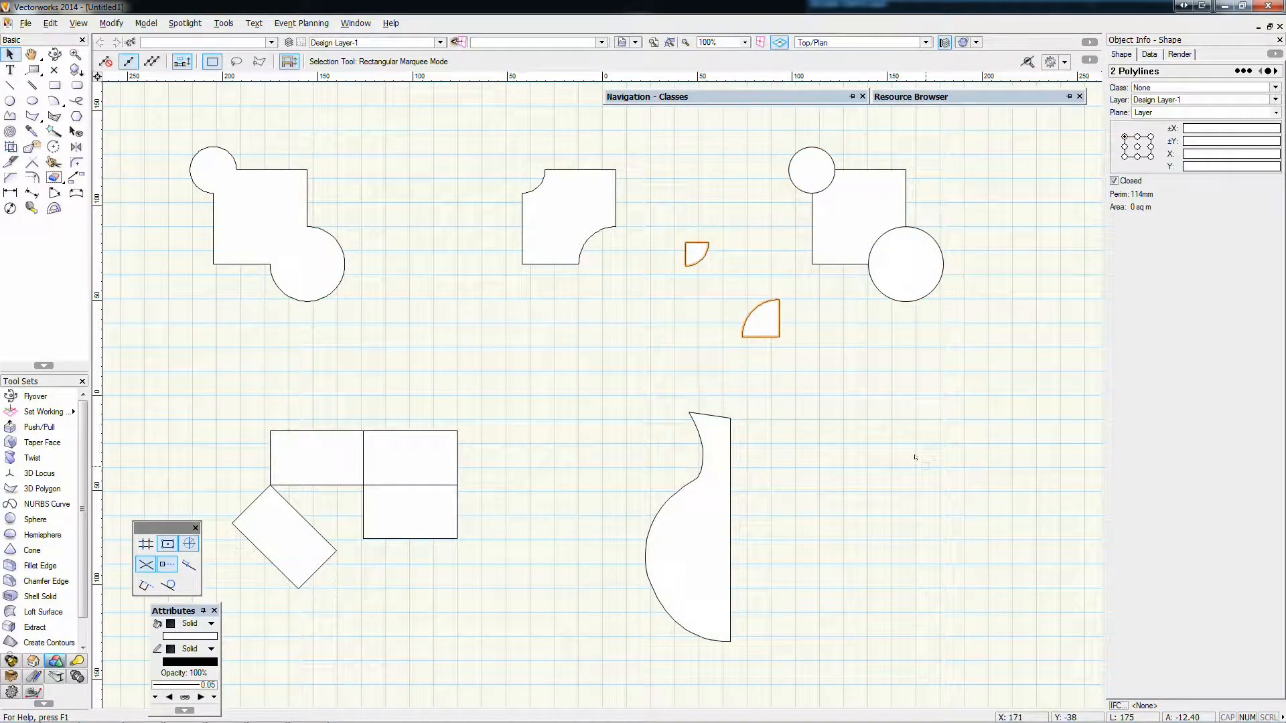
Rotate the tilted rectangle 45° about its upper corner so it fills the empty quarter of the rectangle grid
click(284, 535)
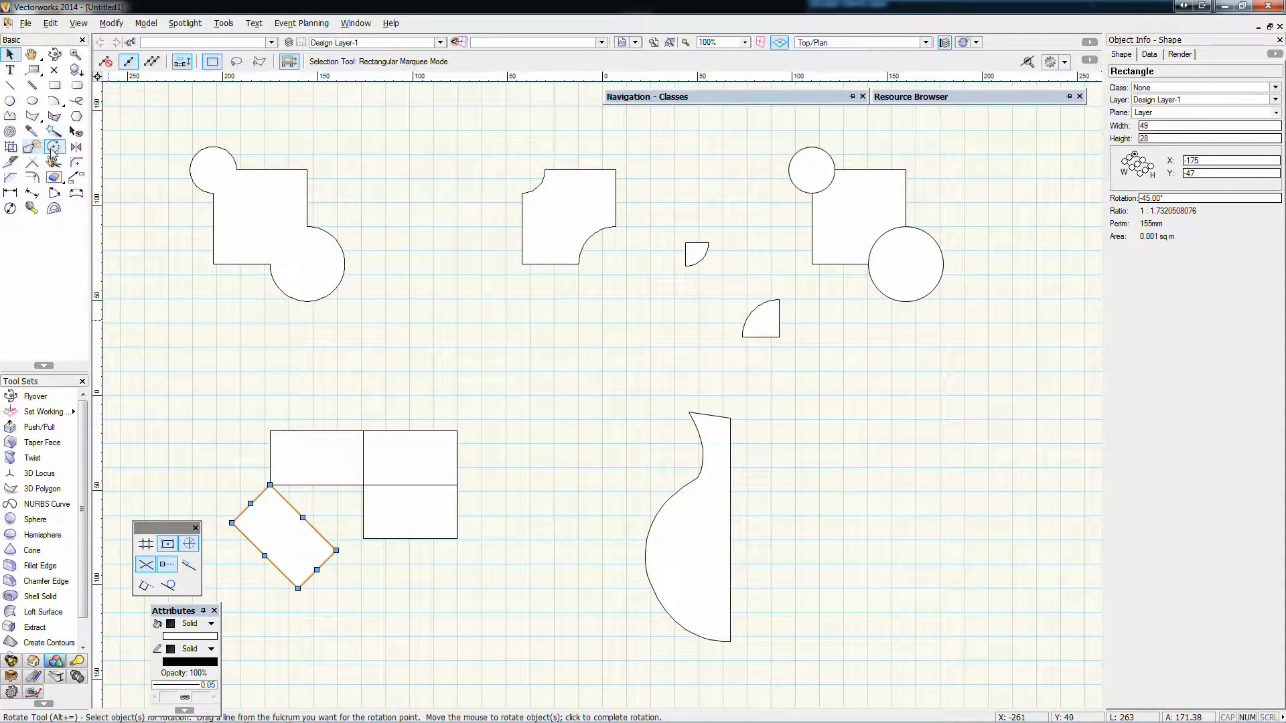
click(53, 147)
click(270, 485)
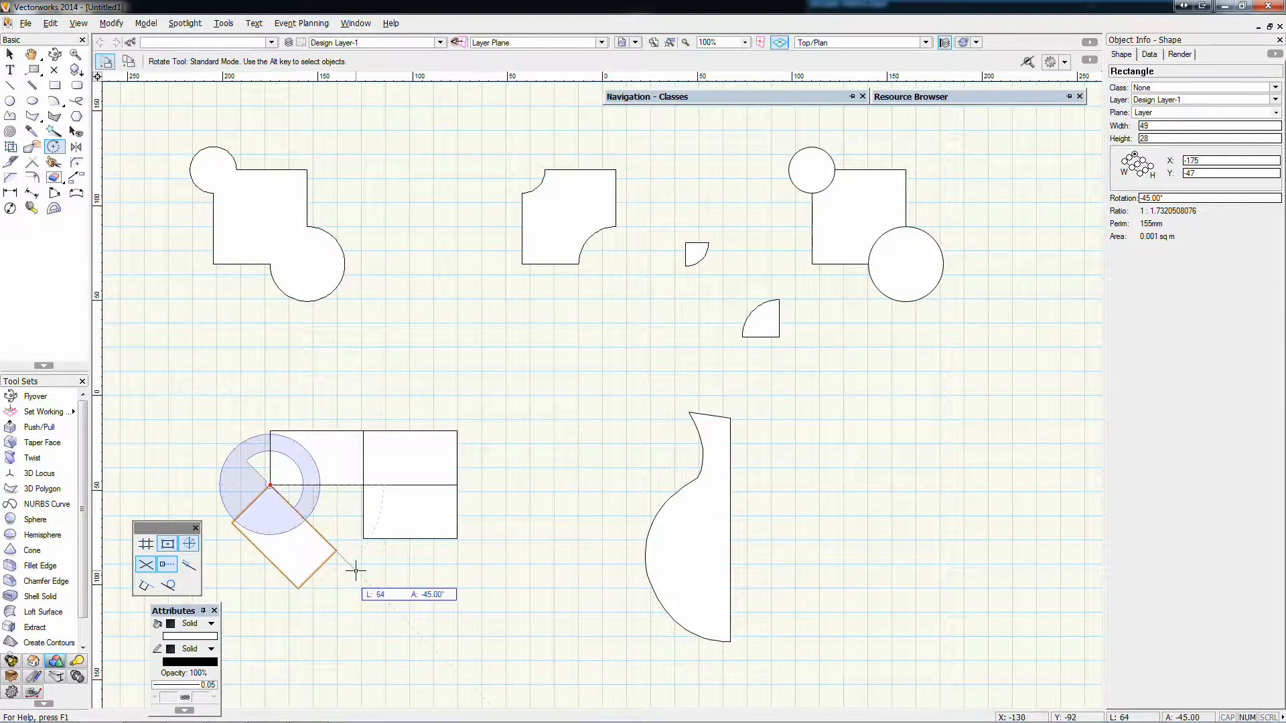
click(335, 550)
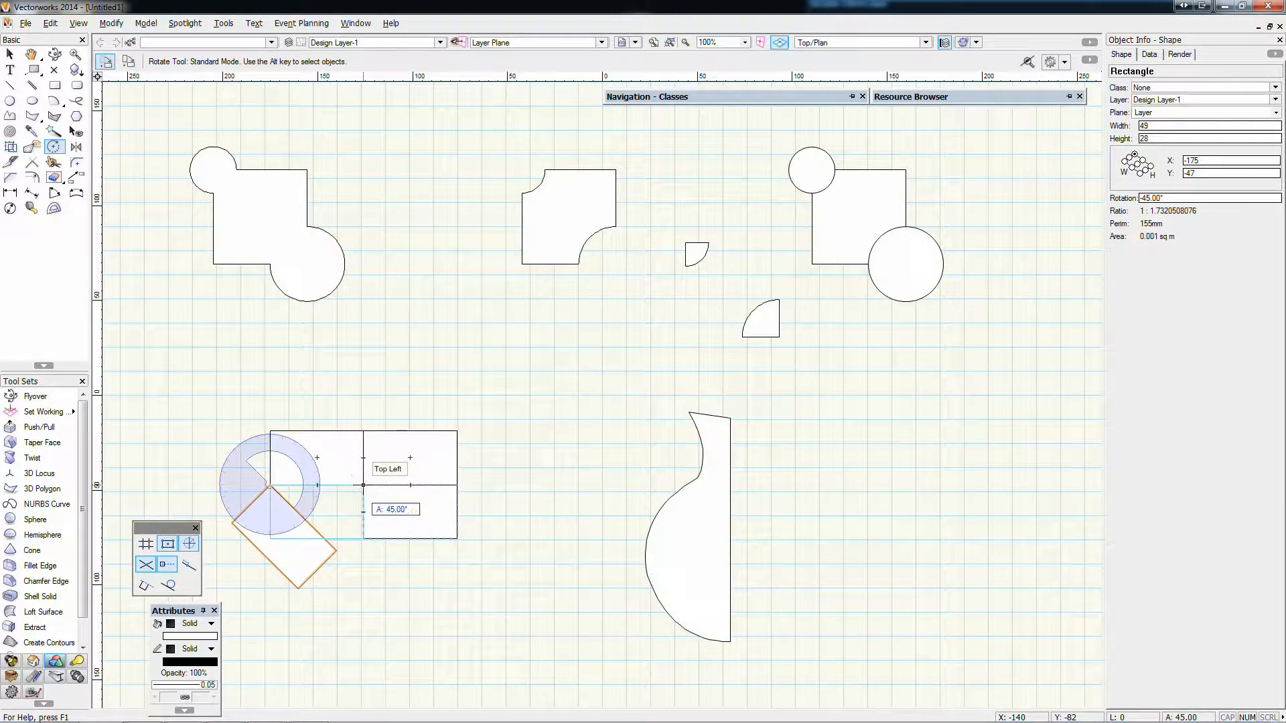
click(363, 485)
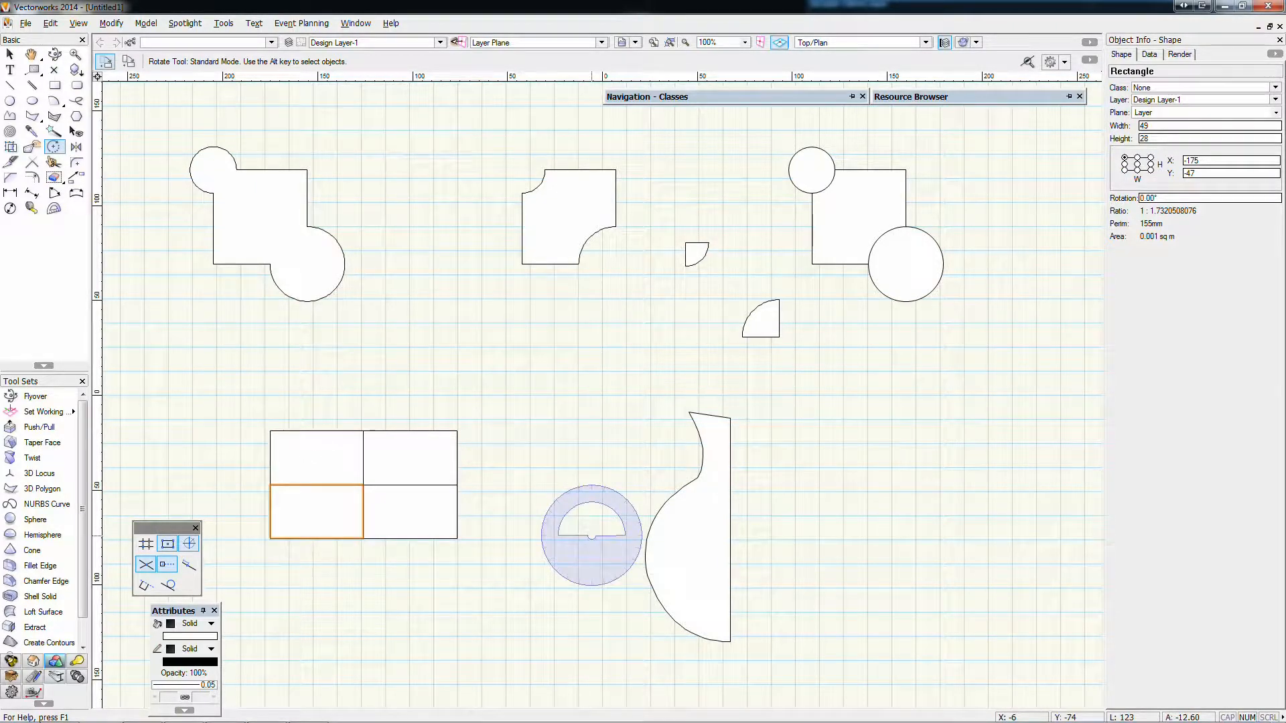
Mirror a duplicate of the half-vase polyline across its straight vertical edge to complete the vase outline, leaving nothing selected
click(10, 53)
click(690, 529)
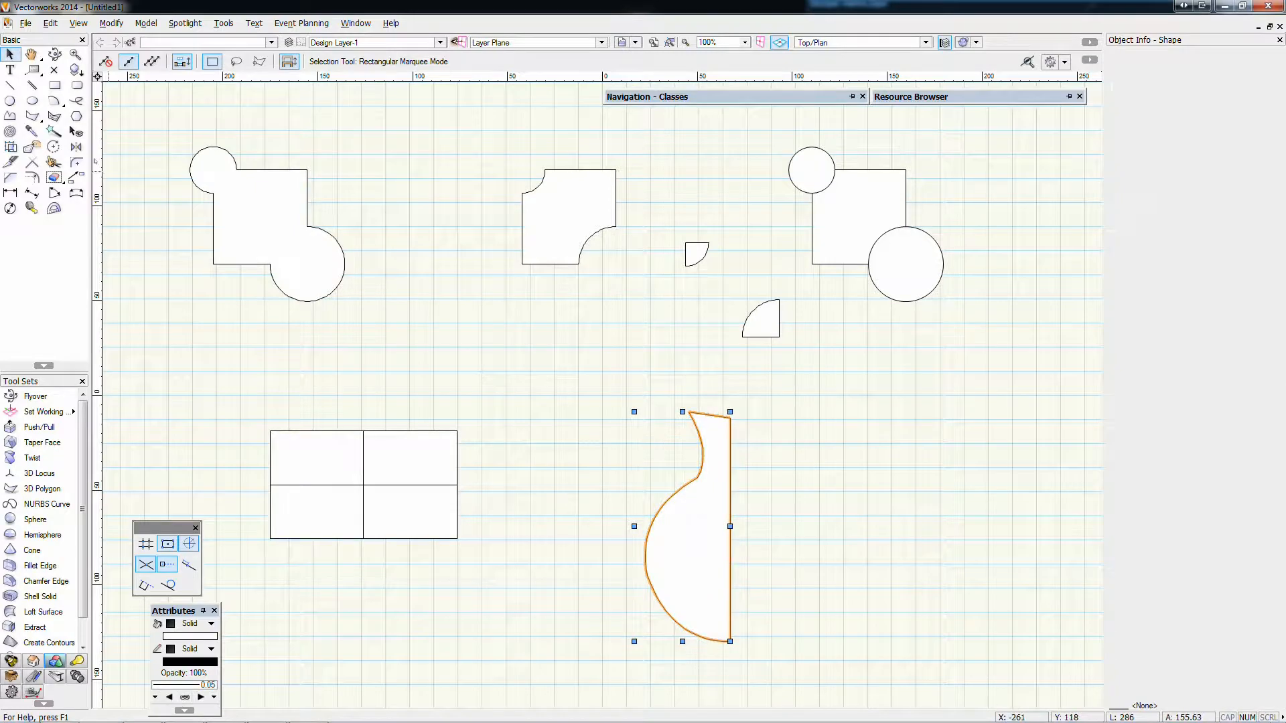
click(75, 147)
click(128, 61)
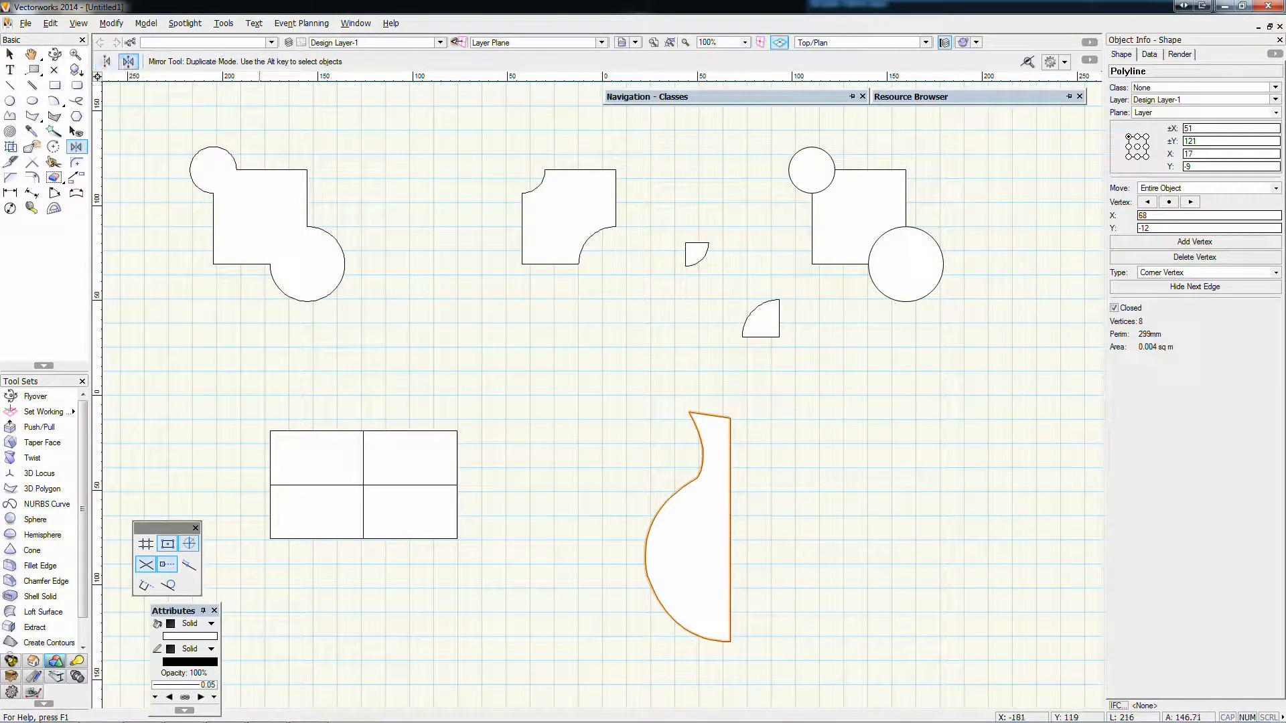
click(731, 419)
click(731, 663)
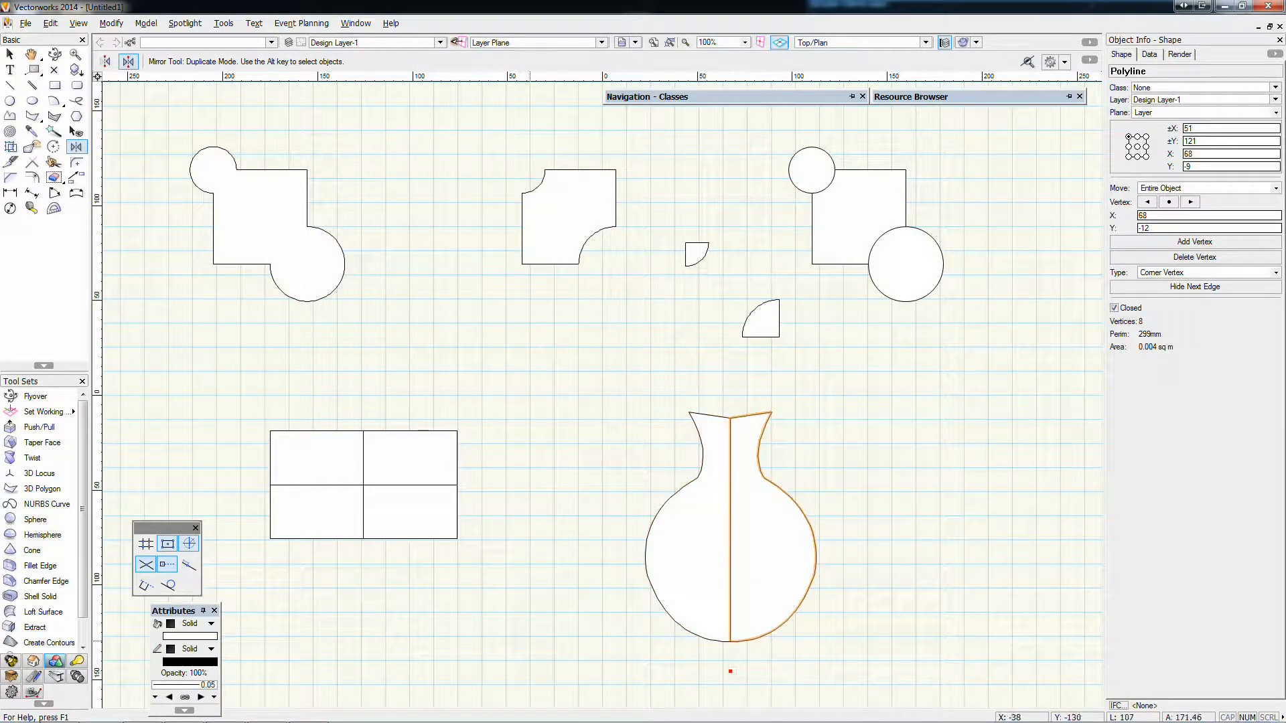
click(9, 55)
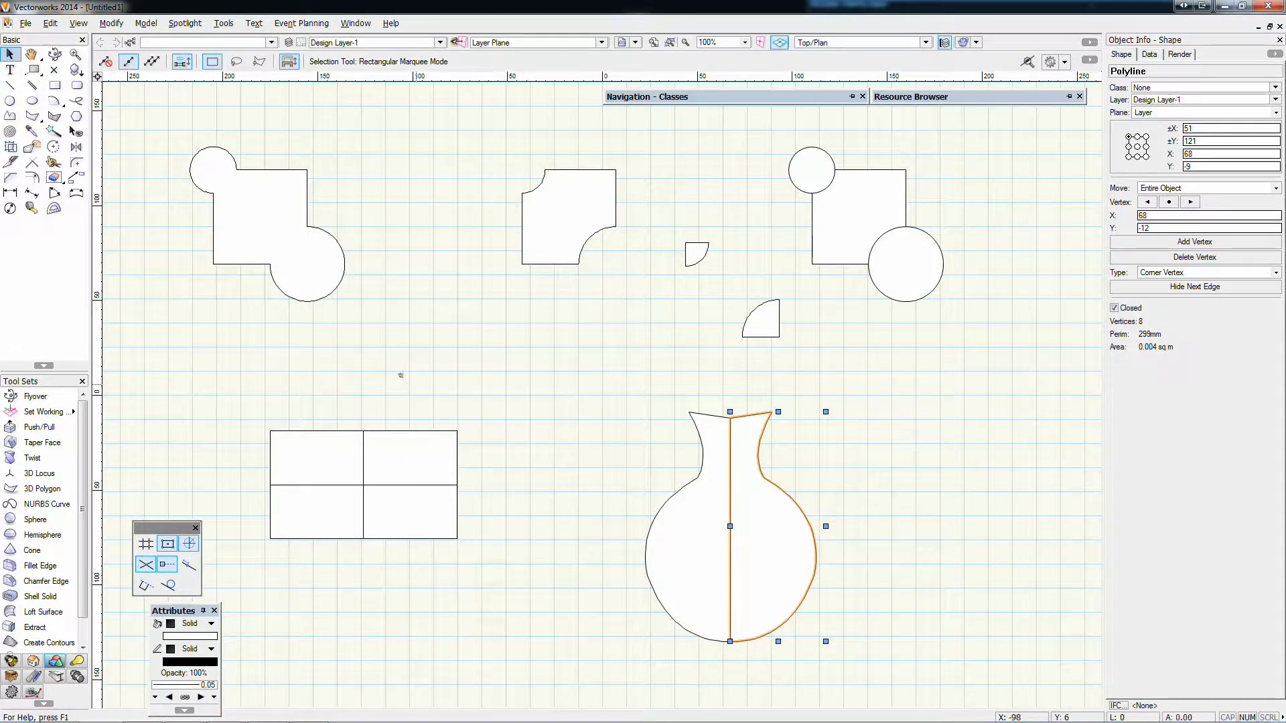
click(402, 375)
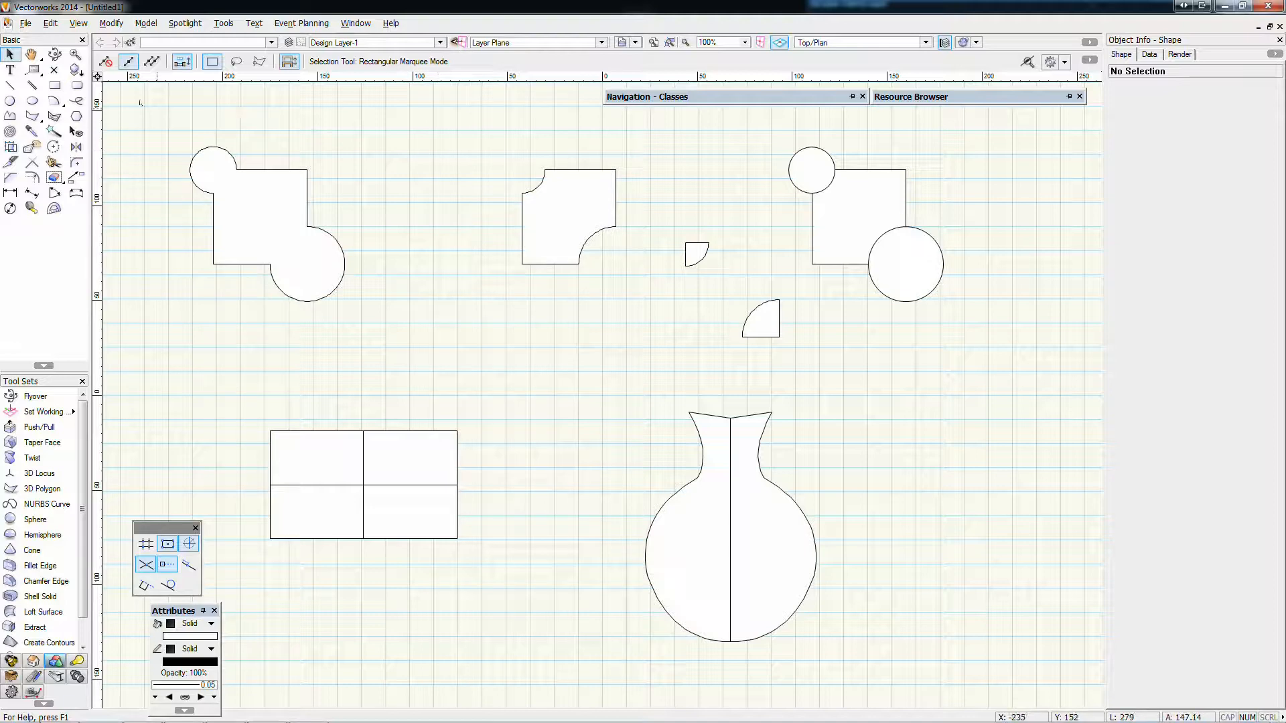
Select all the shapes on the drawing and delete them
drag(147, 122, 970, 665)
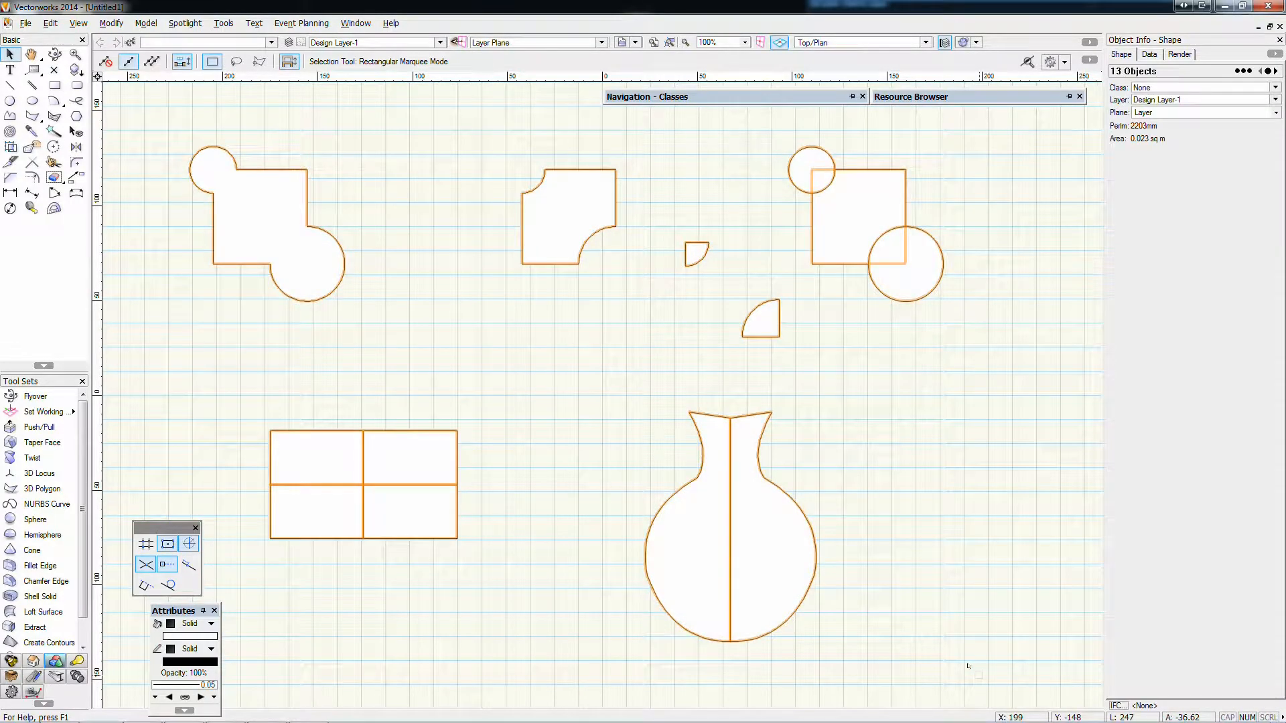
key(Delete)
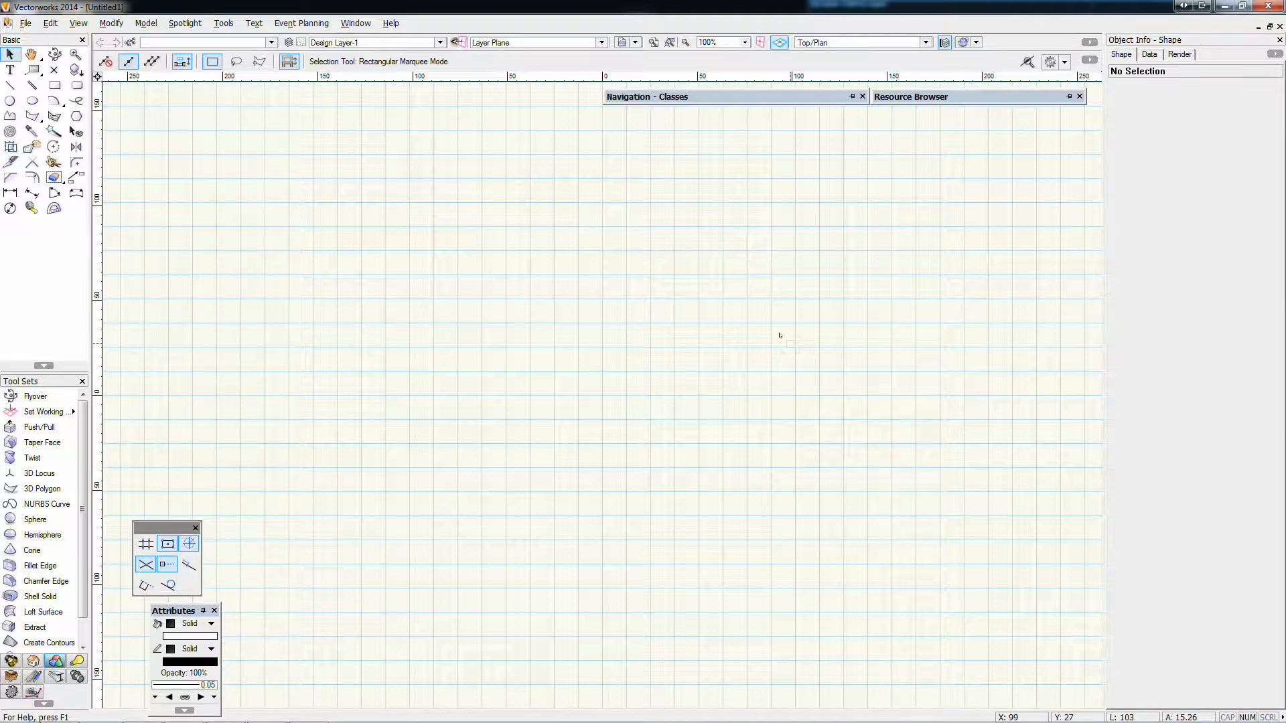
Check the Window palette options and move the Attributes palette to the upper corner of the drawing area beside the basic tools
drag(156, 613, 160, 297)
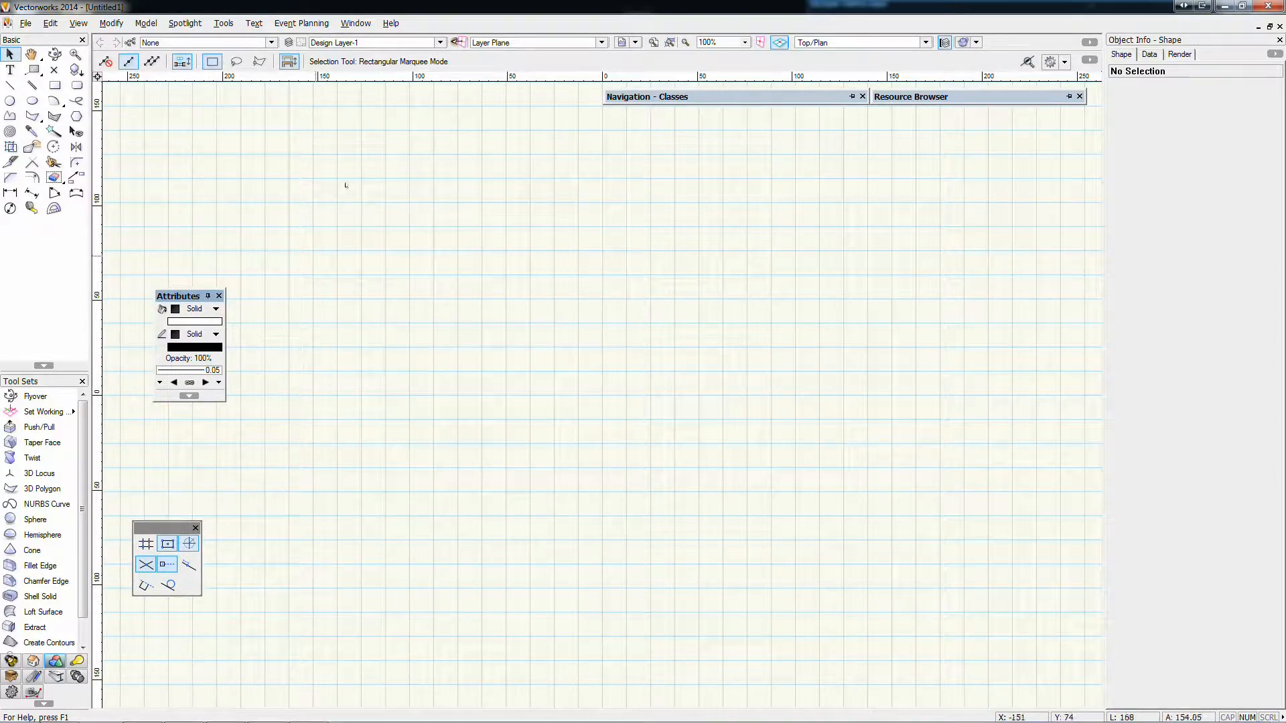
click(356, 24)
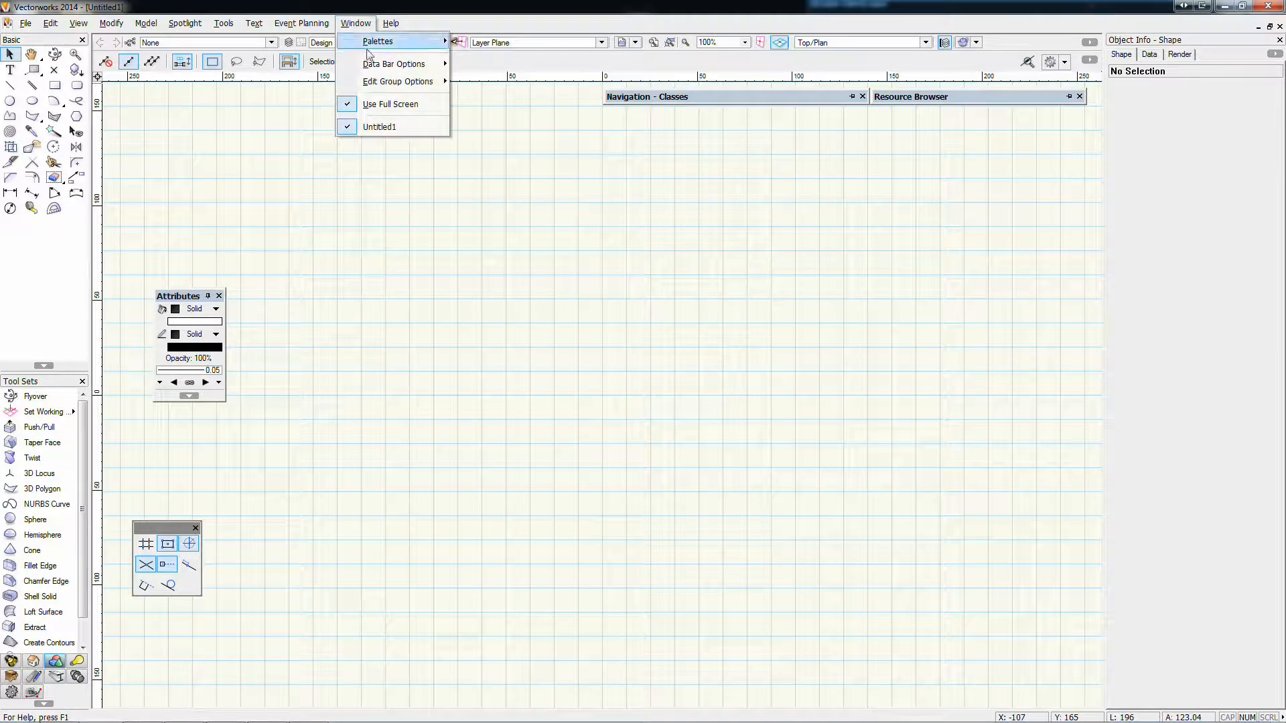
mouse_move(386, 41)
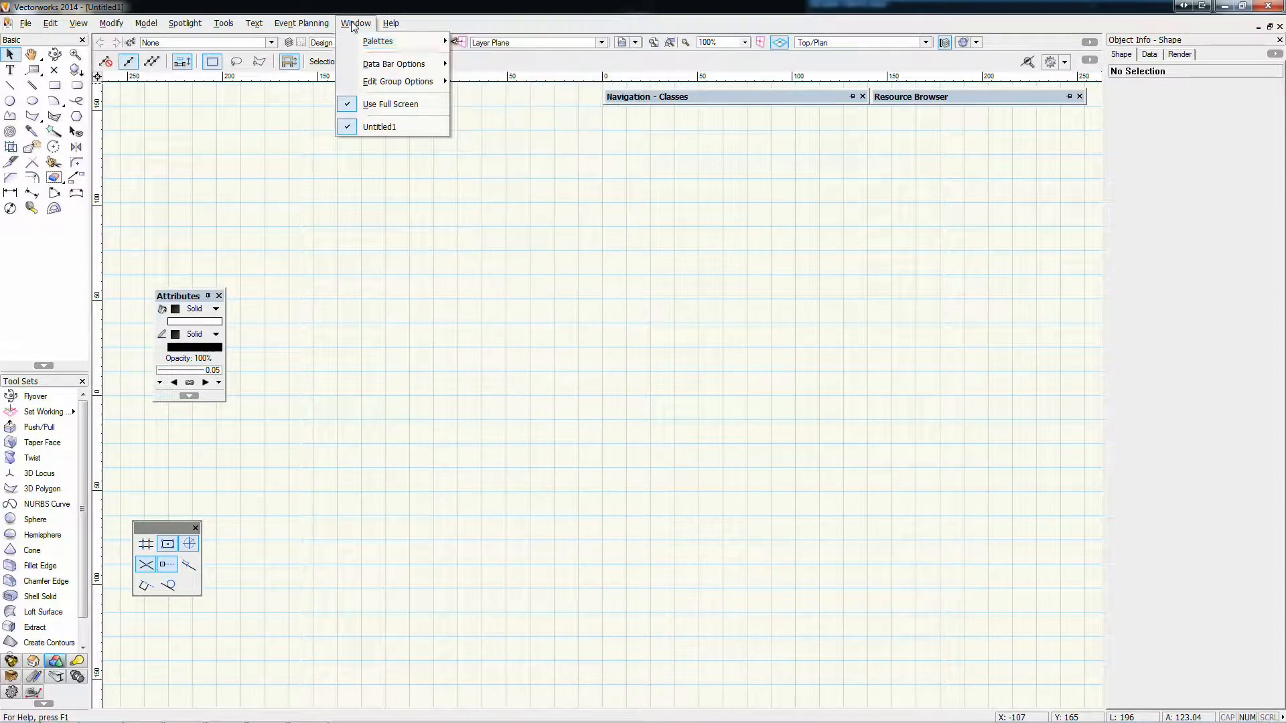
click(192, 260)
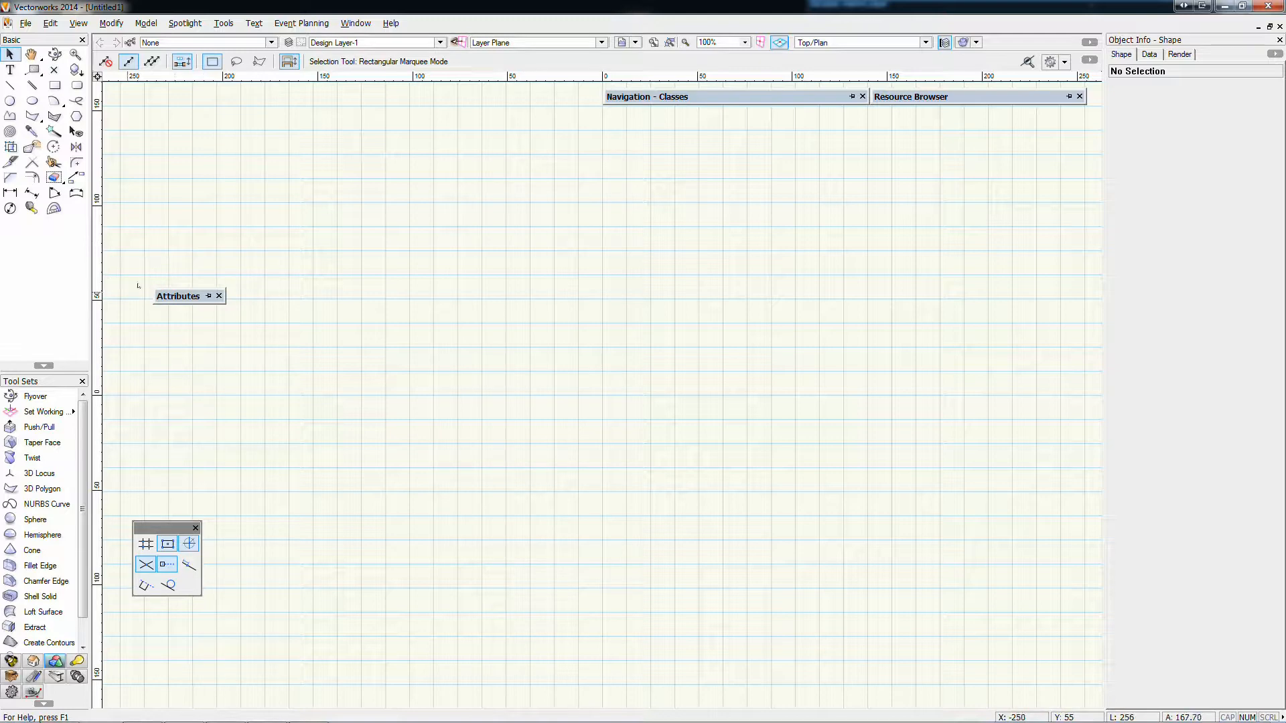
drag(178, 296, 128, 98)
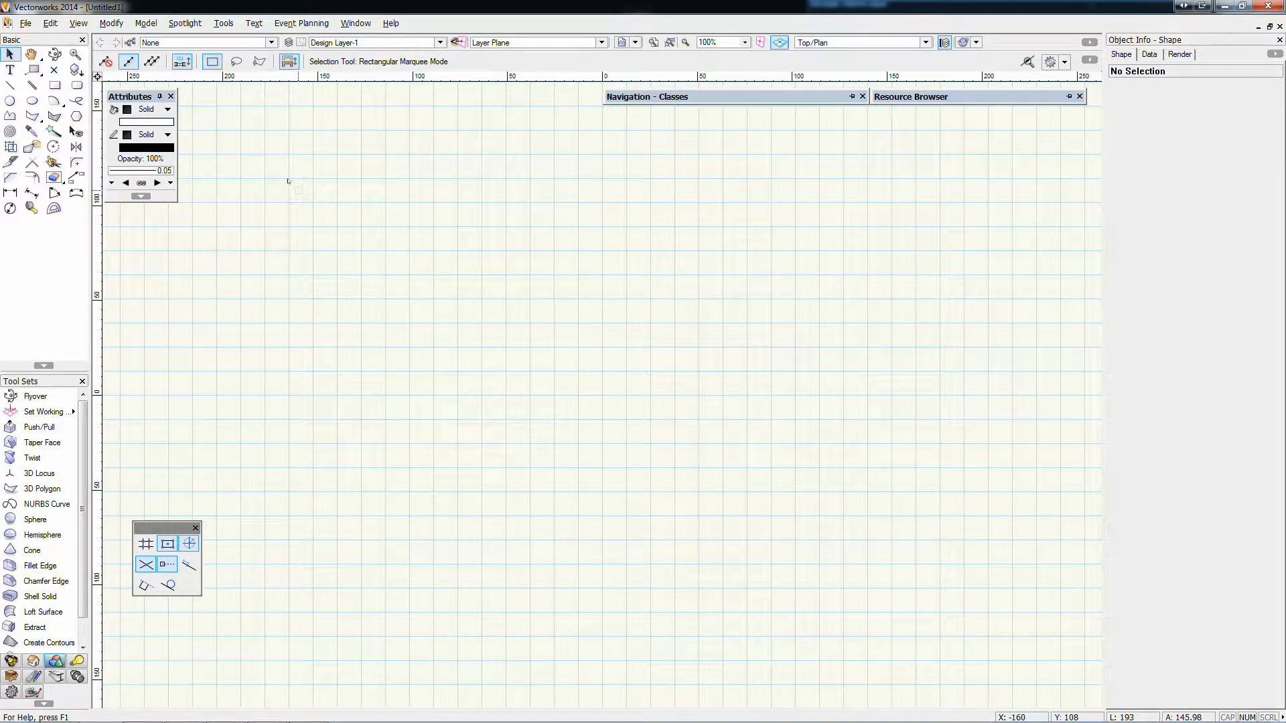
Draw two separate rectangles side by side, about 101 × 86 mm and about 115 × 92 mm
click(55, 85)
click(294, 172)
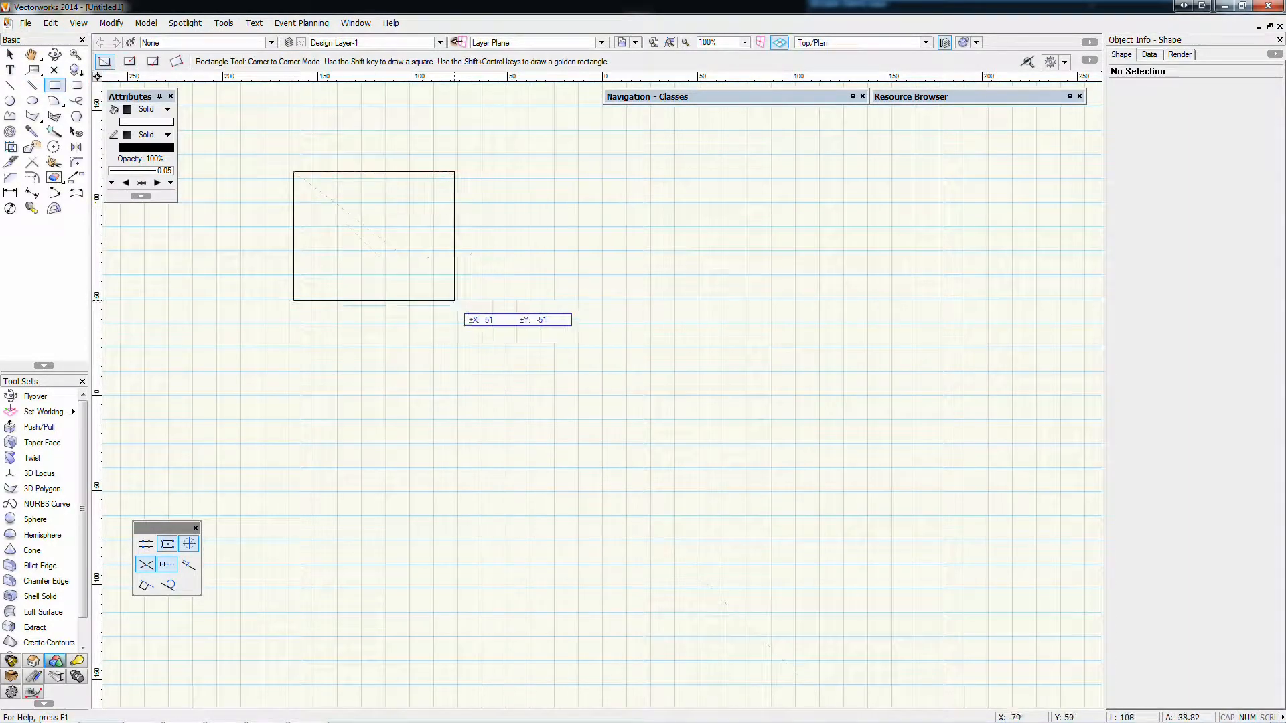
click(487, 334)
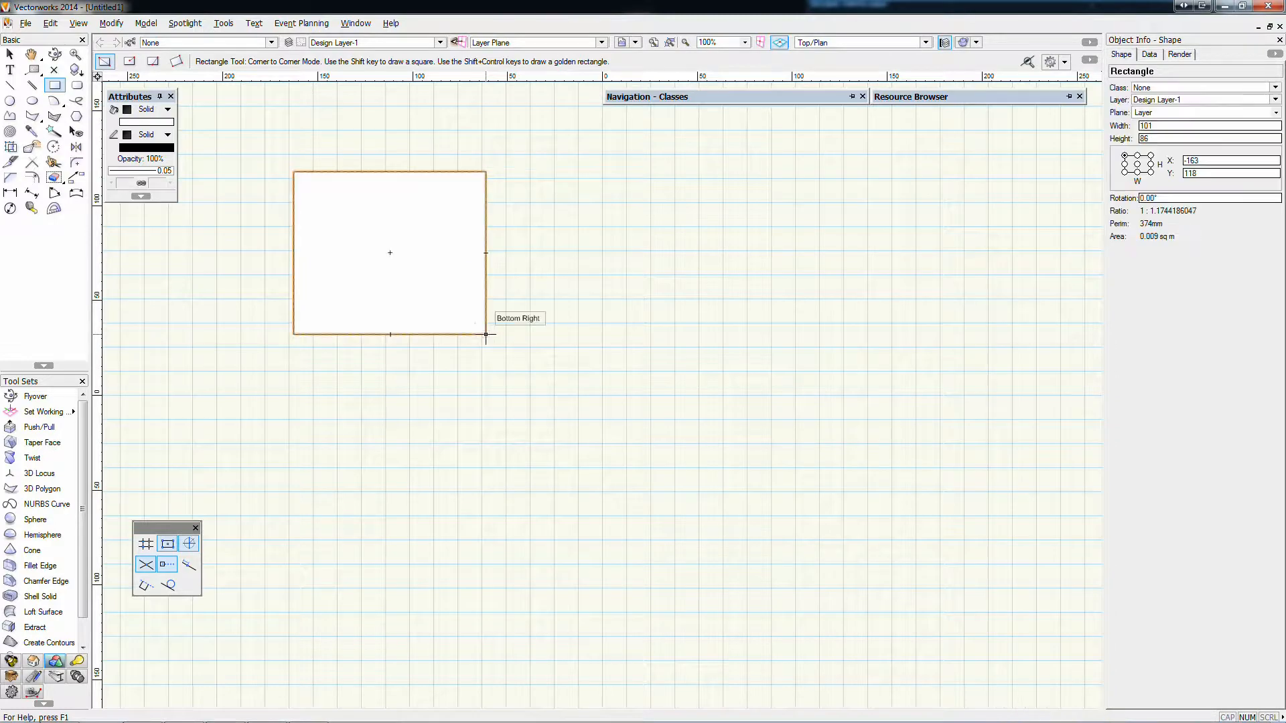
click(621, 176)
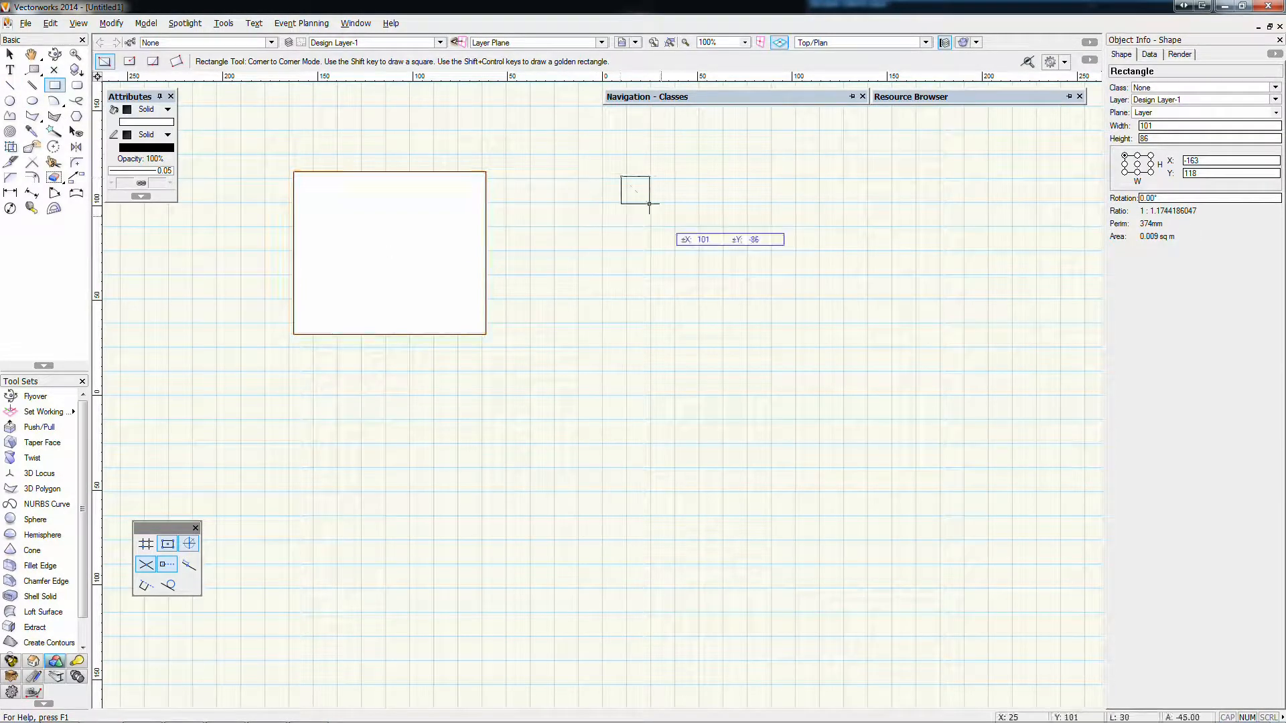
click(839, 349)
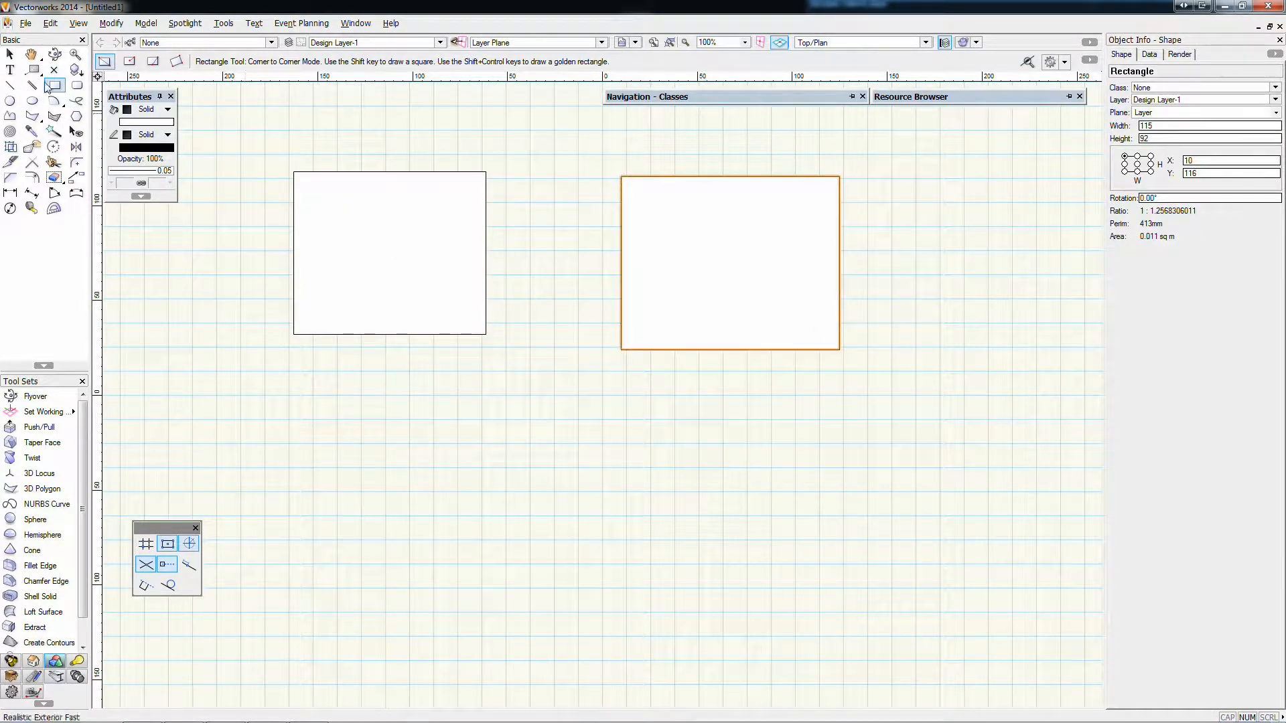
Move the smaller rectangle about 34 mm straight down
click(10, 54)
click(235, 315)
drag(365, 223, 365, 285)
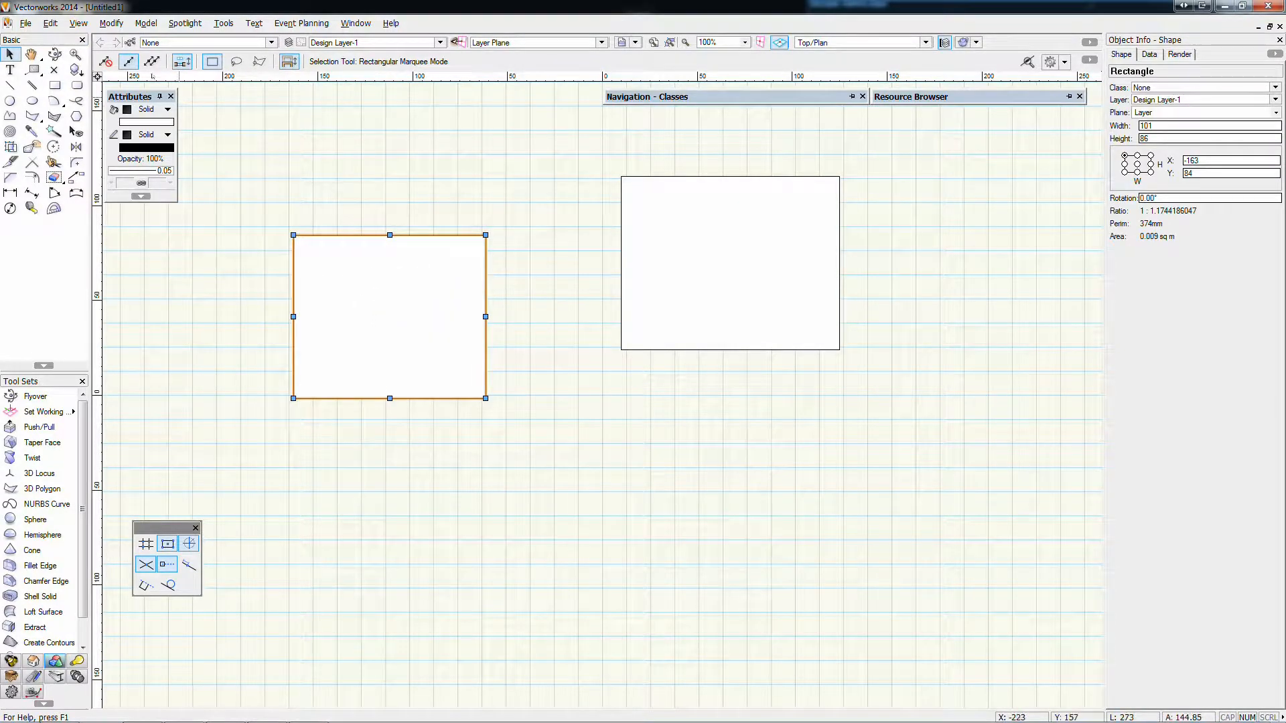
Place the Attributes palette just above the smaller rectangle and decline to save a backup of the document
drag(131, 97, 178, 153)
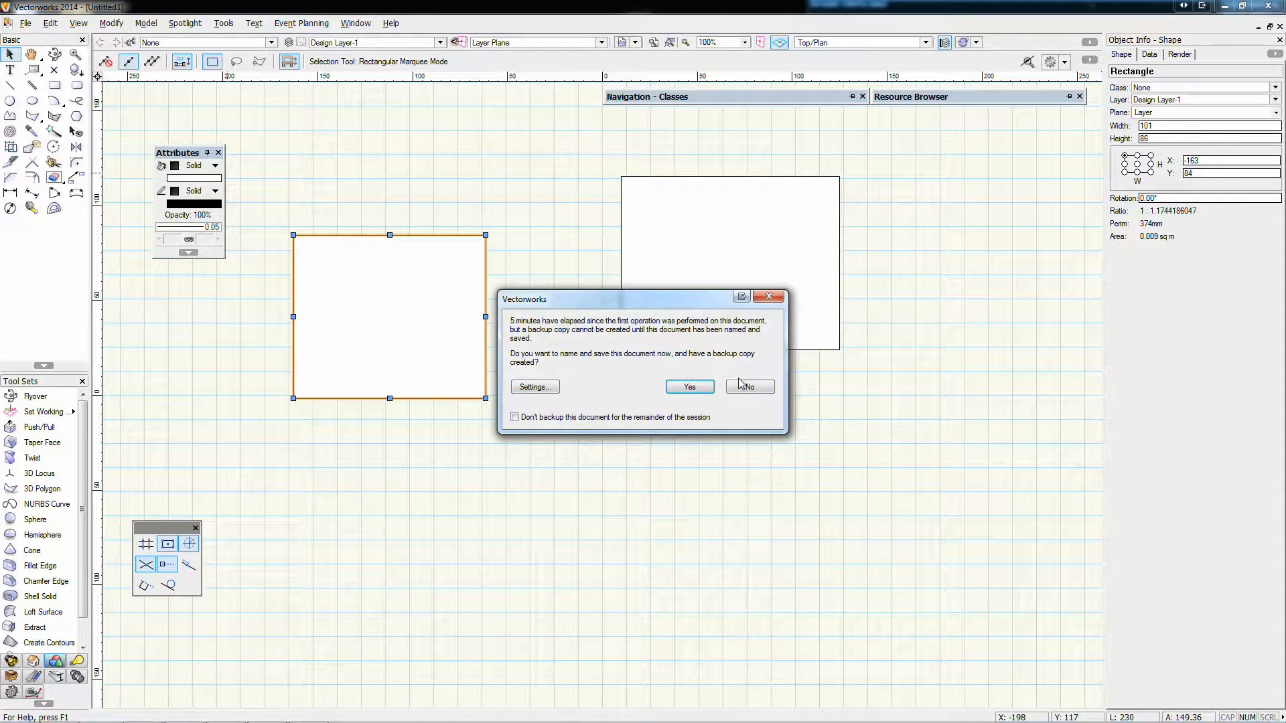
click(745, 386)
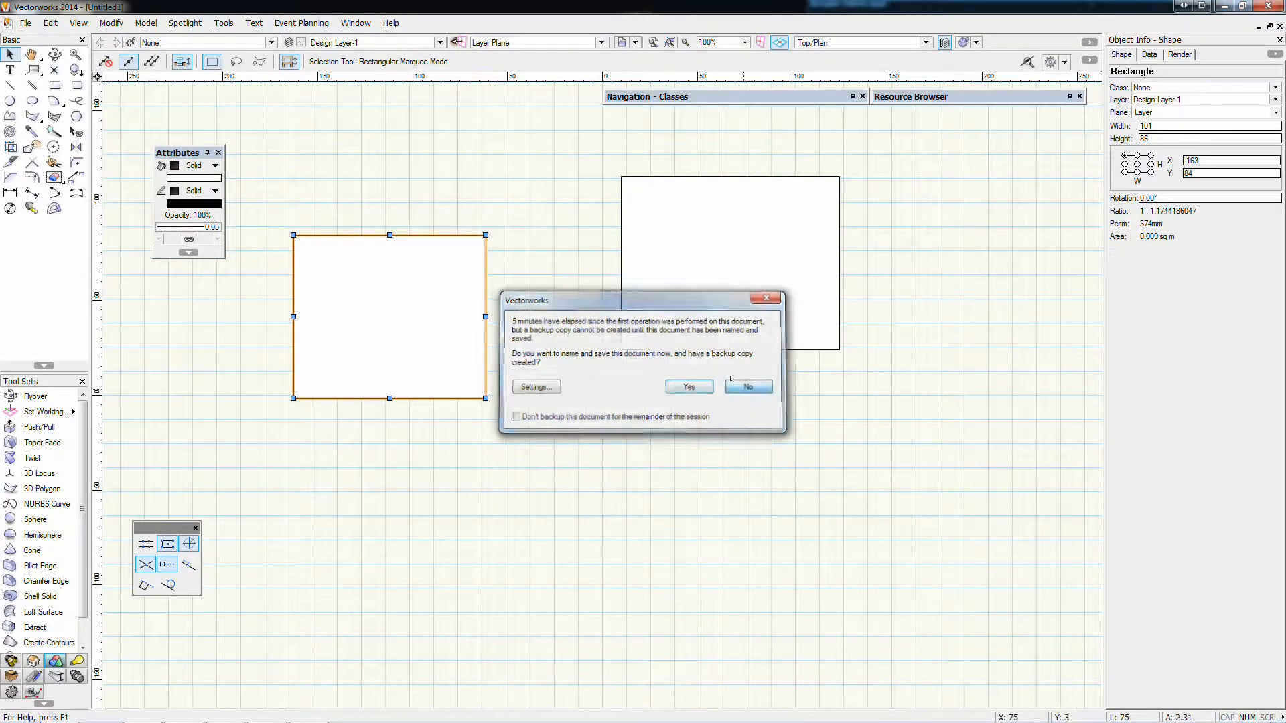
Keep the smaller rectangle's fill style as Solid, set its fill color to red (255, 34, 39), and deselect it
click(190, 172)
click(215, 172)
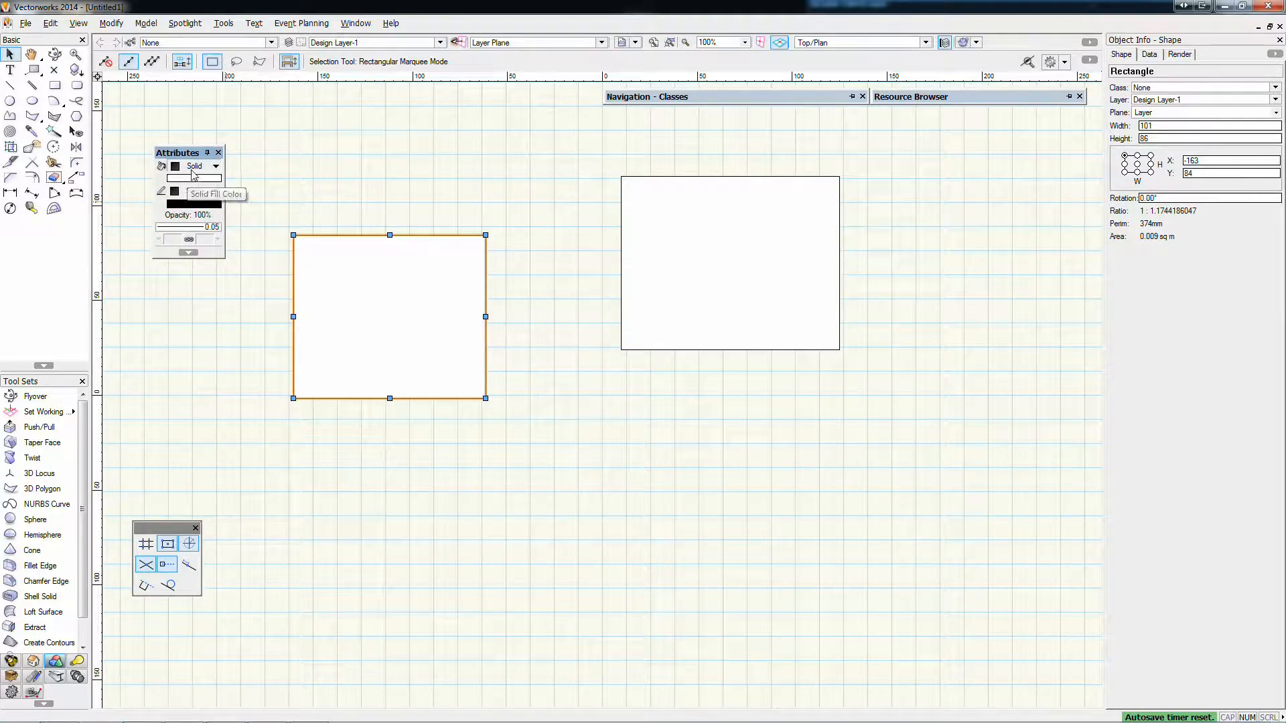
click(194, 167)
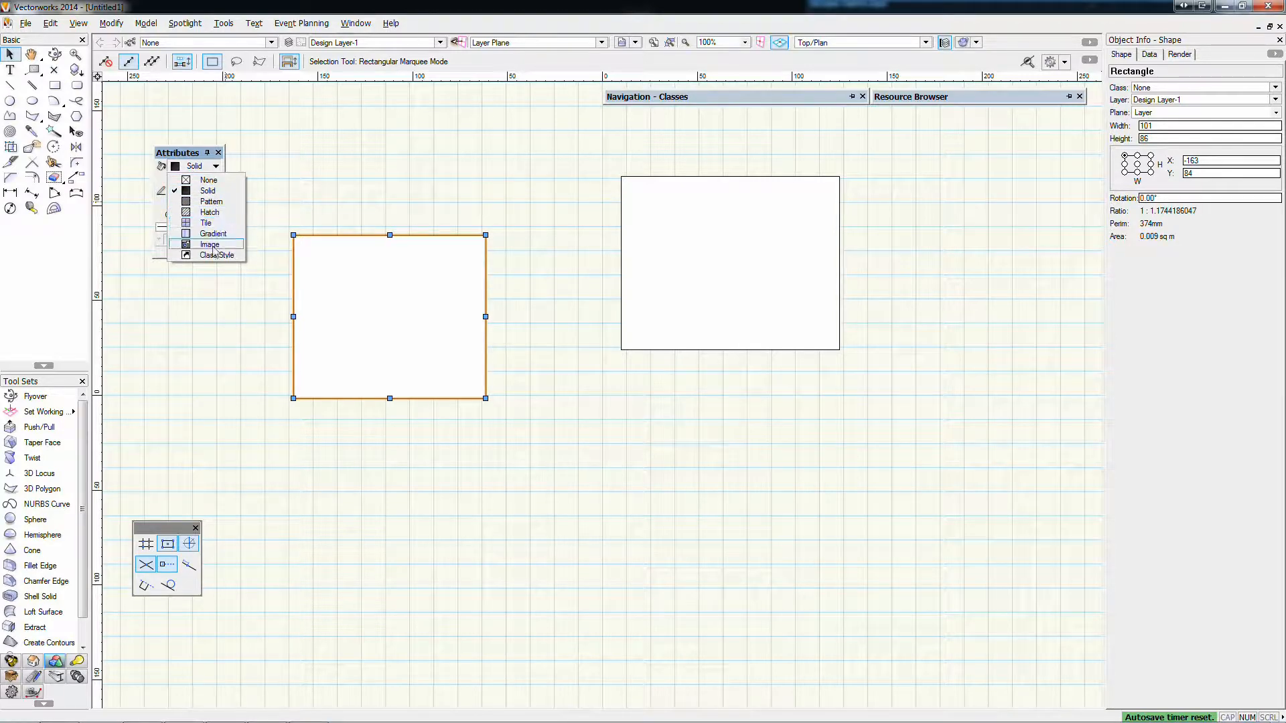
click(209, 191)
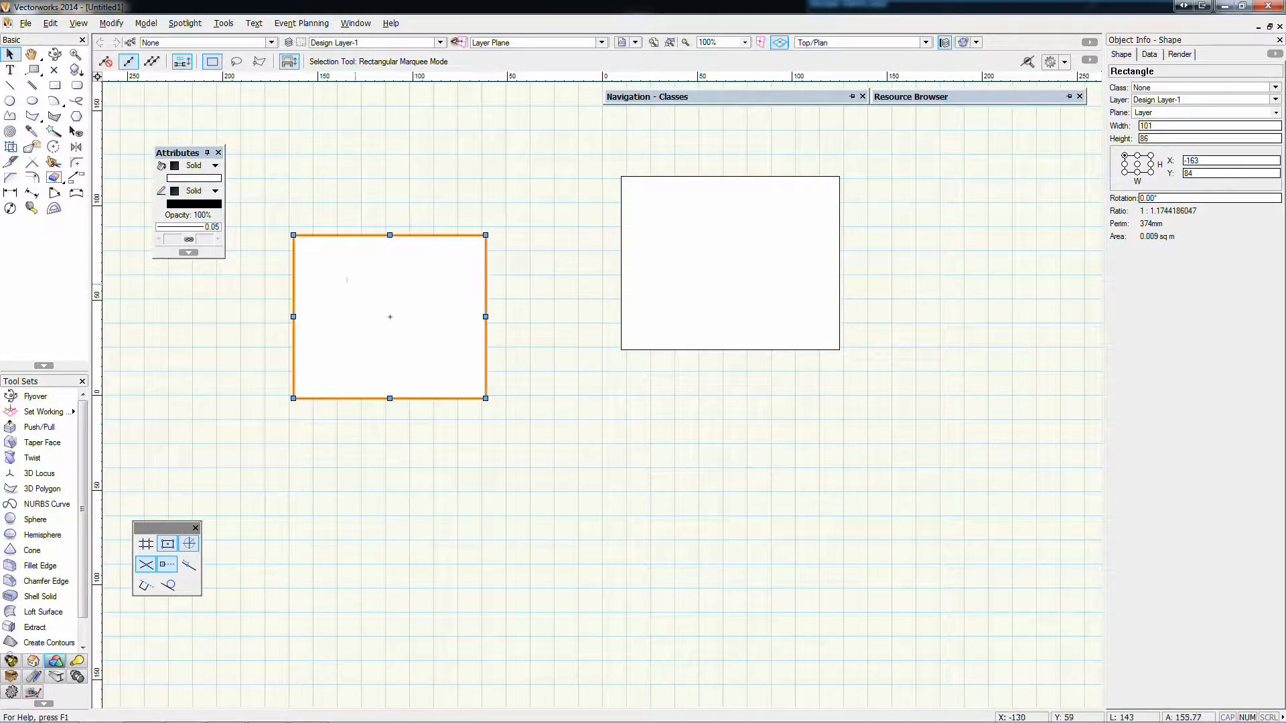
click(189, 185)
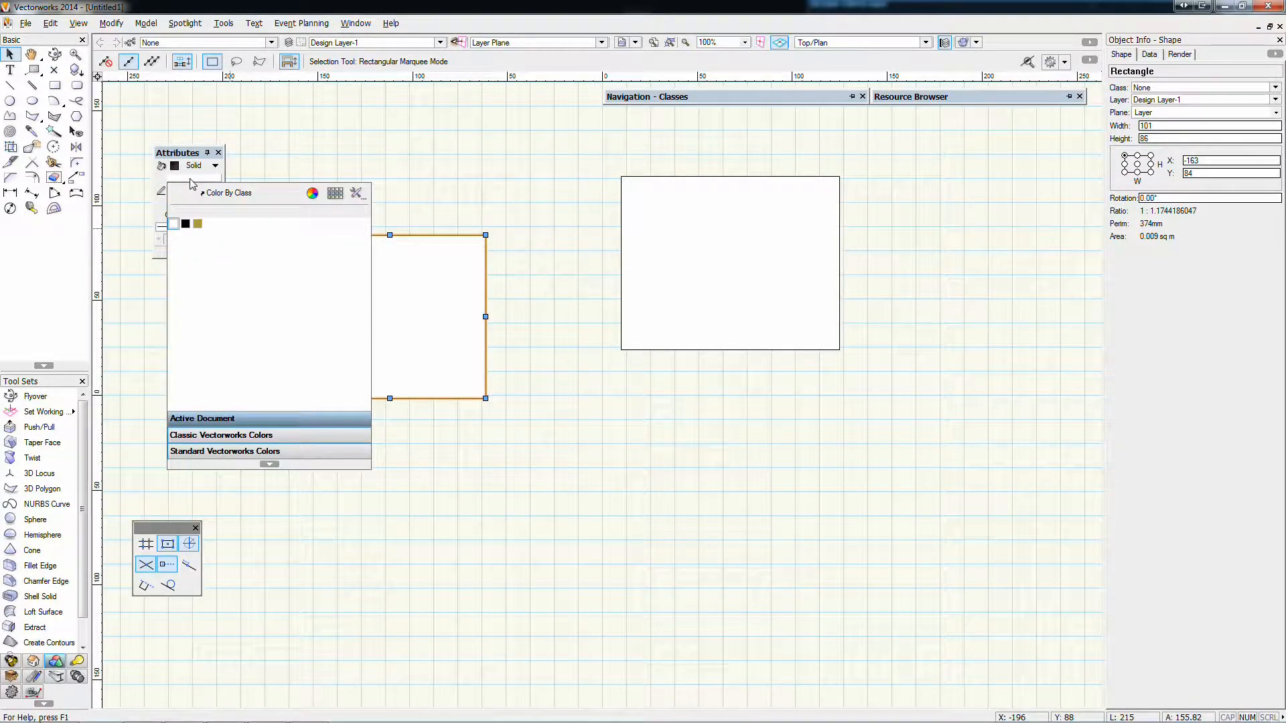
click(312, 193)
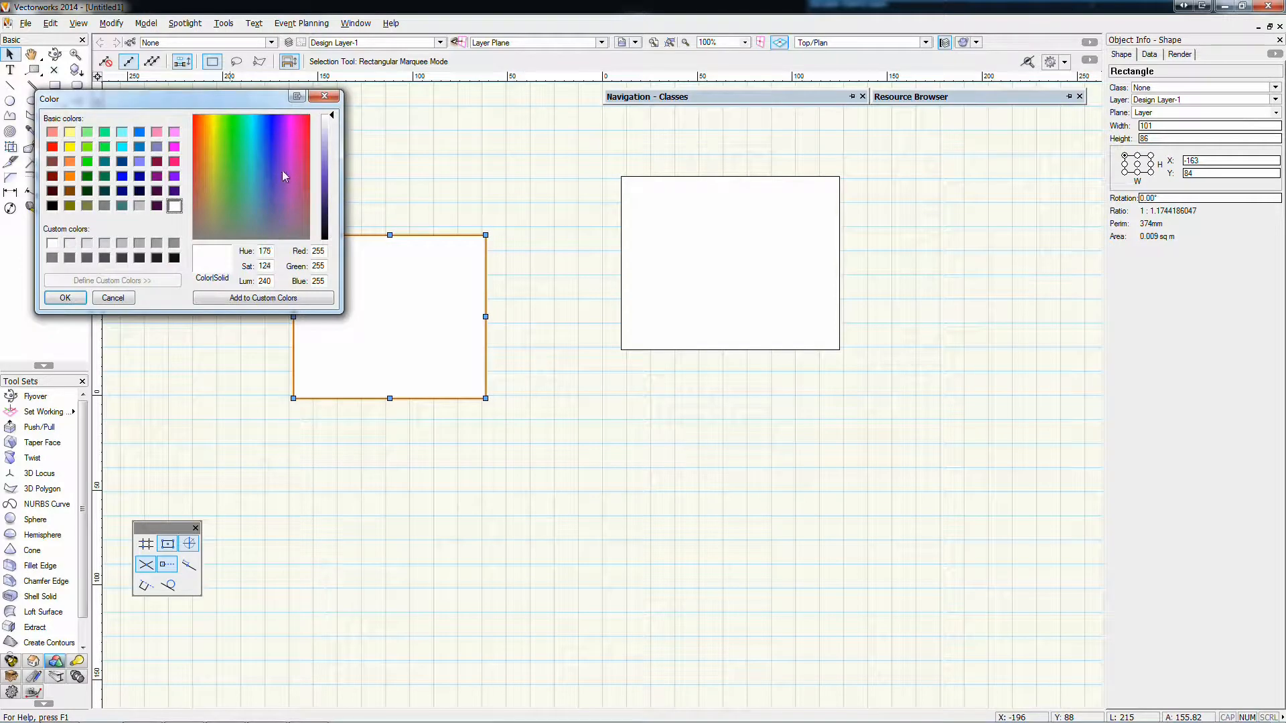
drag(282, 171, 311, 118)
click(331, 170)
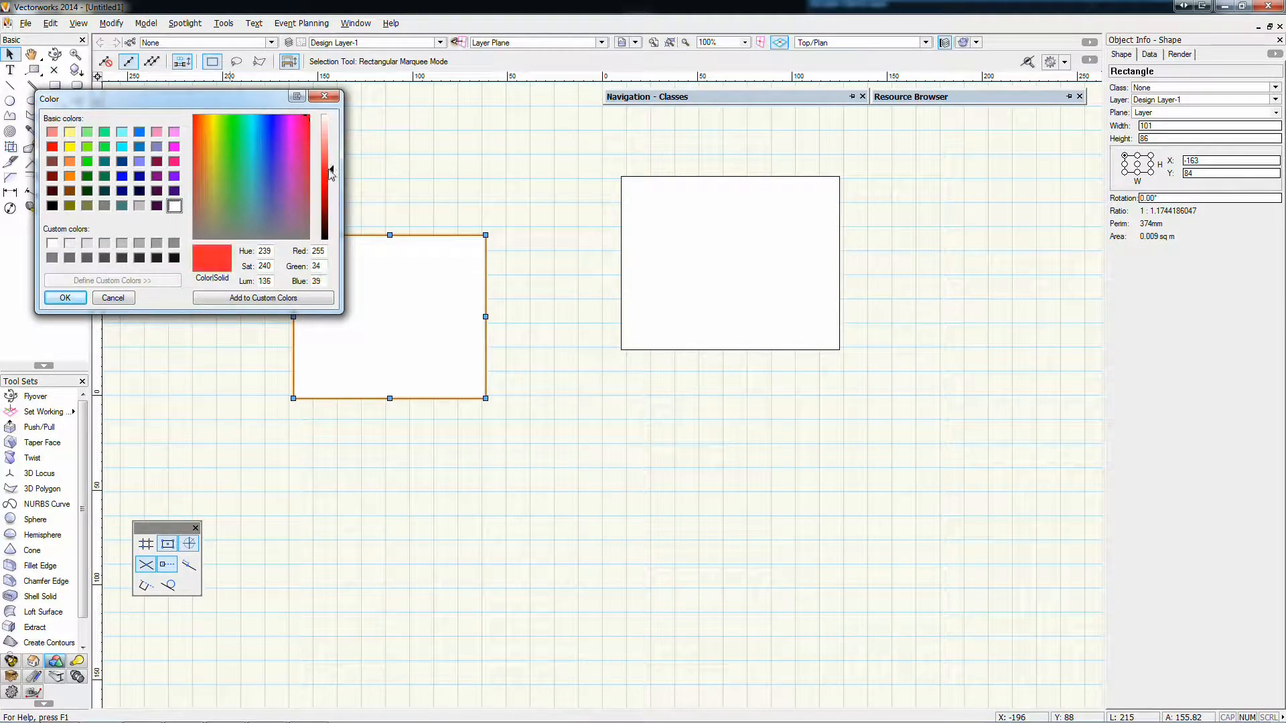
click(65, 298)
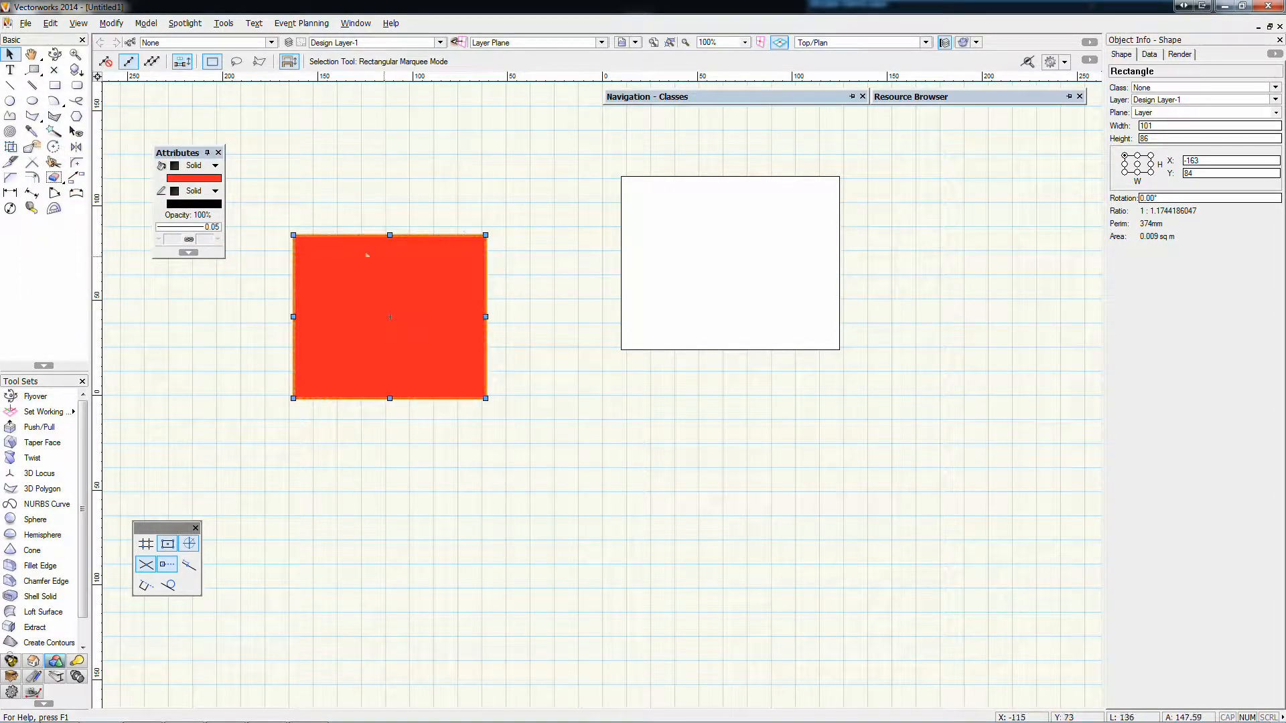
click(395, 192)
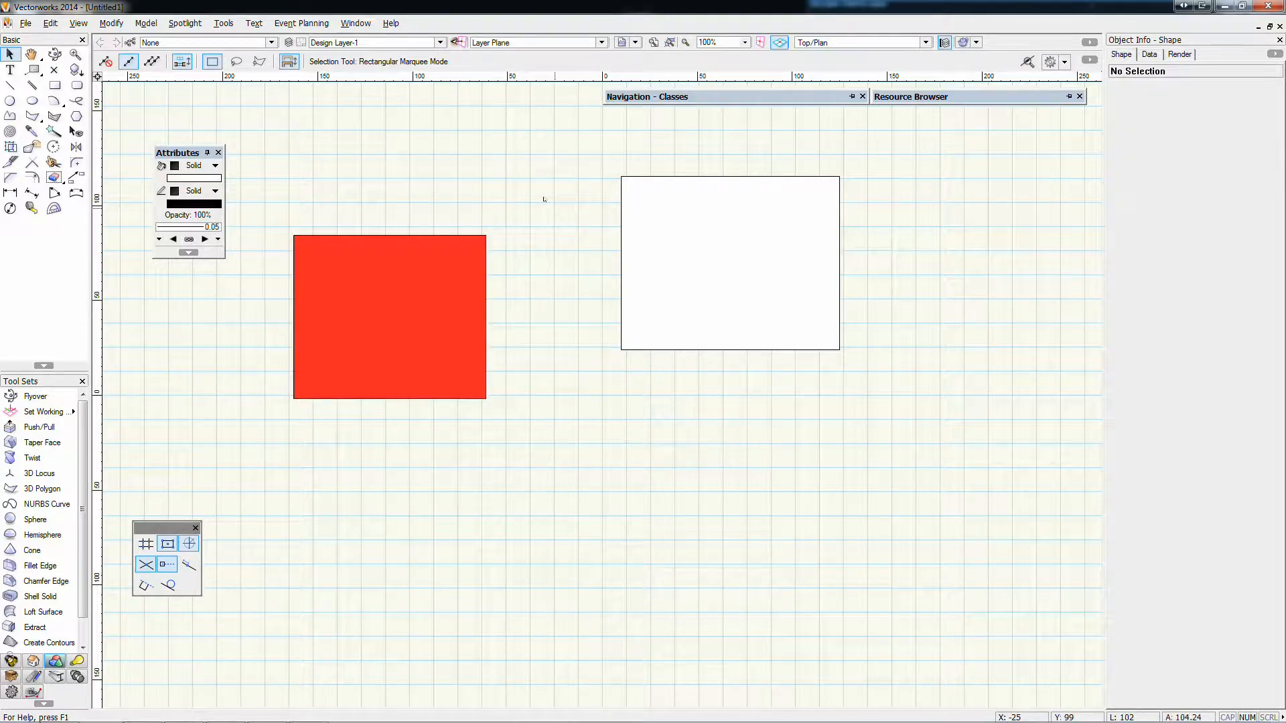
Keep the larger rectangle's pen style as Solid, set its pen color to olive, and deselect it
click(621, 201)
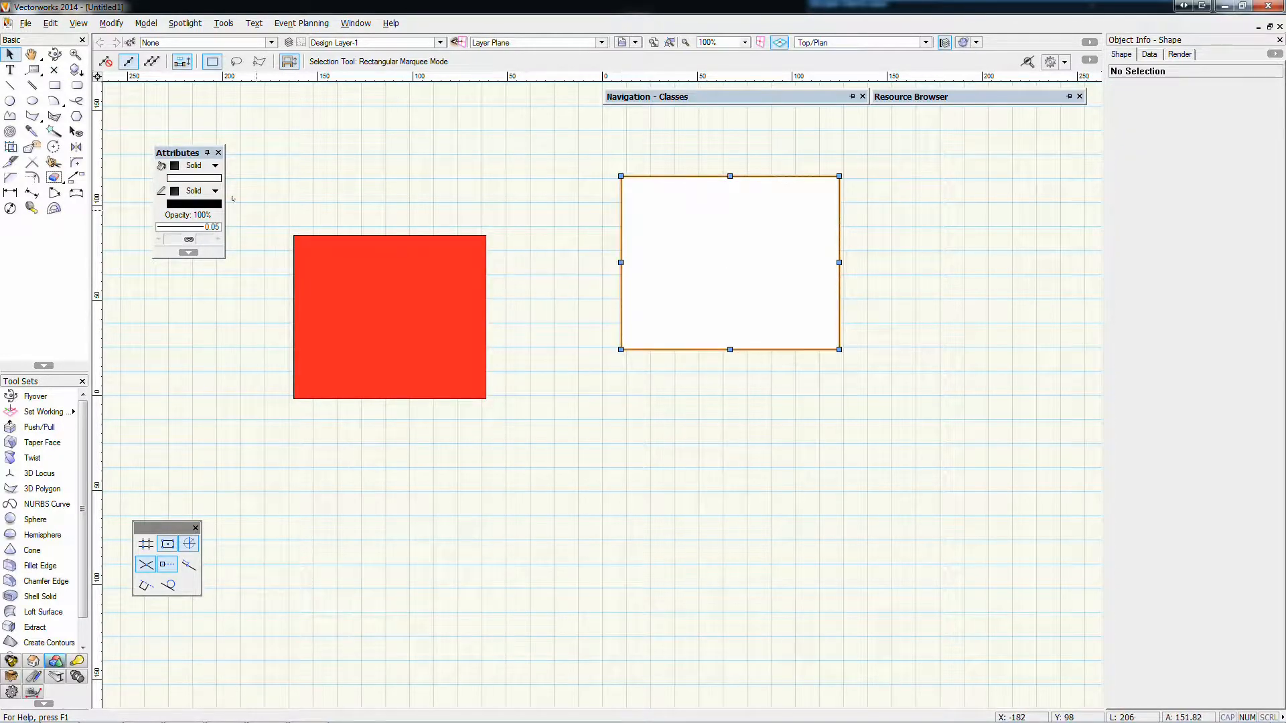
click(188, 193)
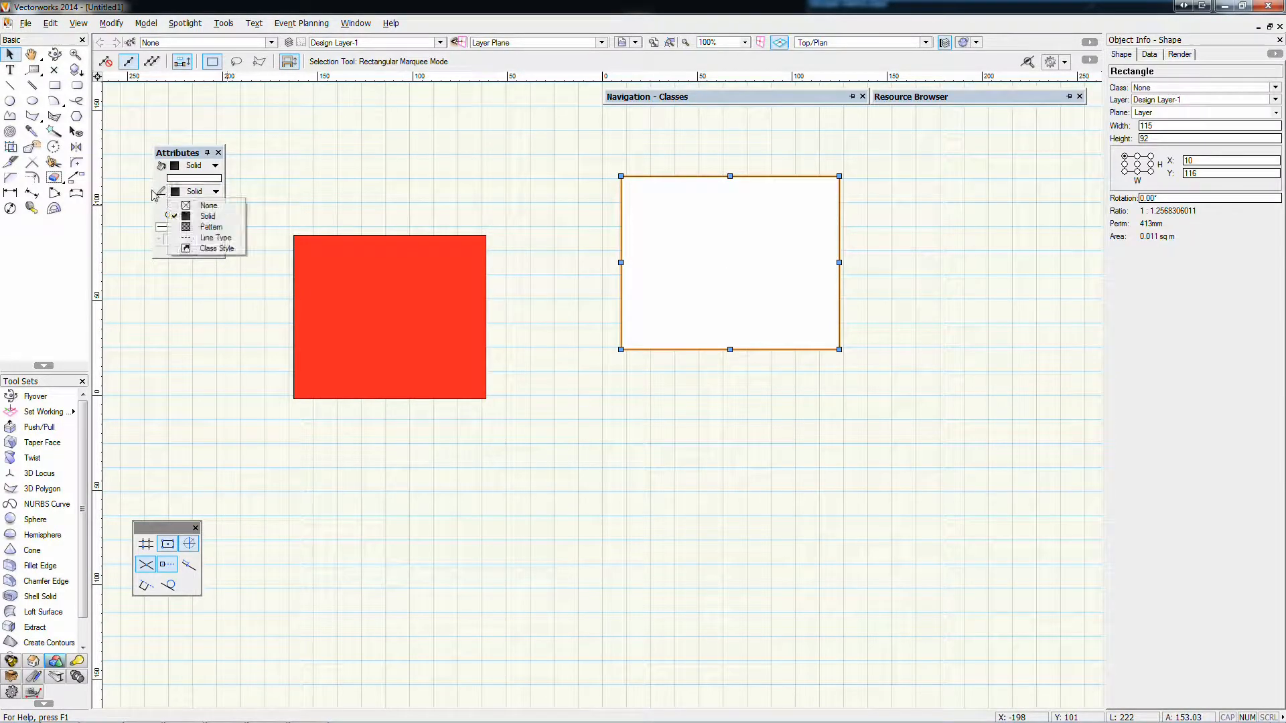
click(202, 215)
click(197, 204)
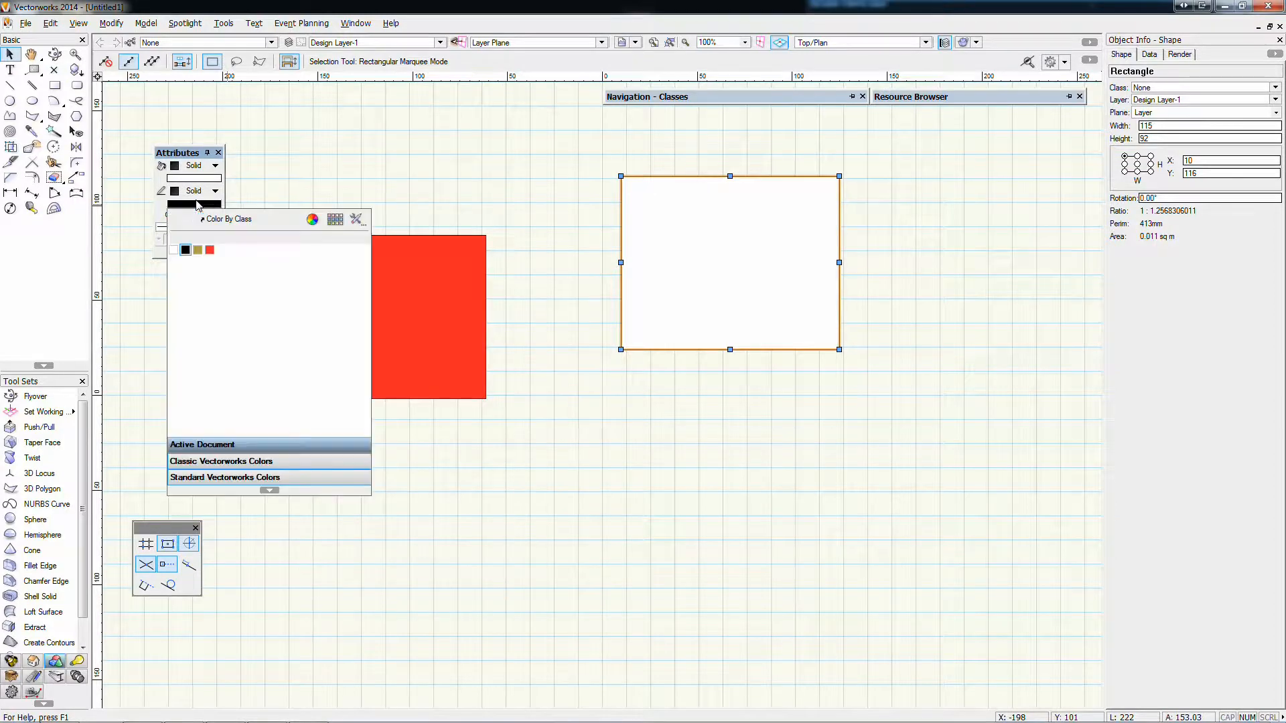
click(198, 249)
click(508, 211)
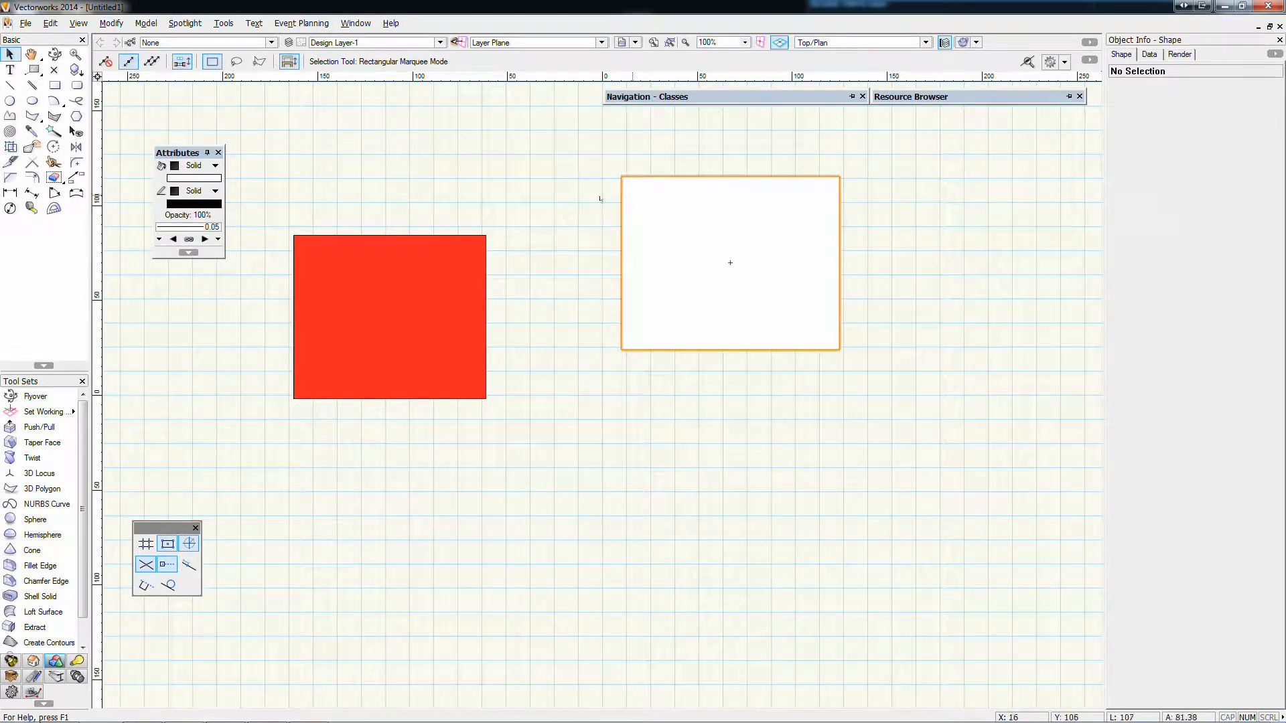
scroll(639, 180, up, 2)
scroll(543, 201, down, 4)
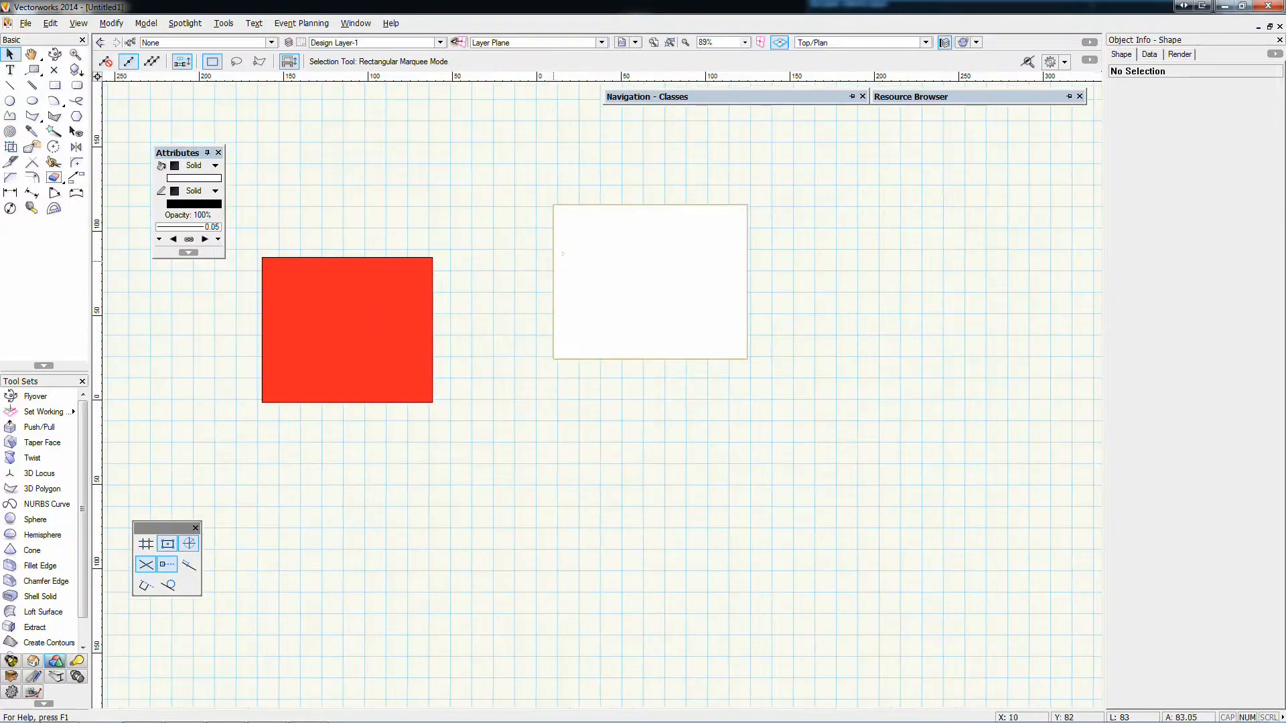
Set the larger rectangle's pen color to red and deselect it
click(201, 204)
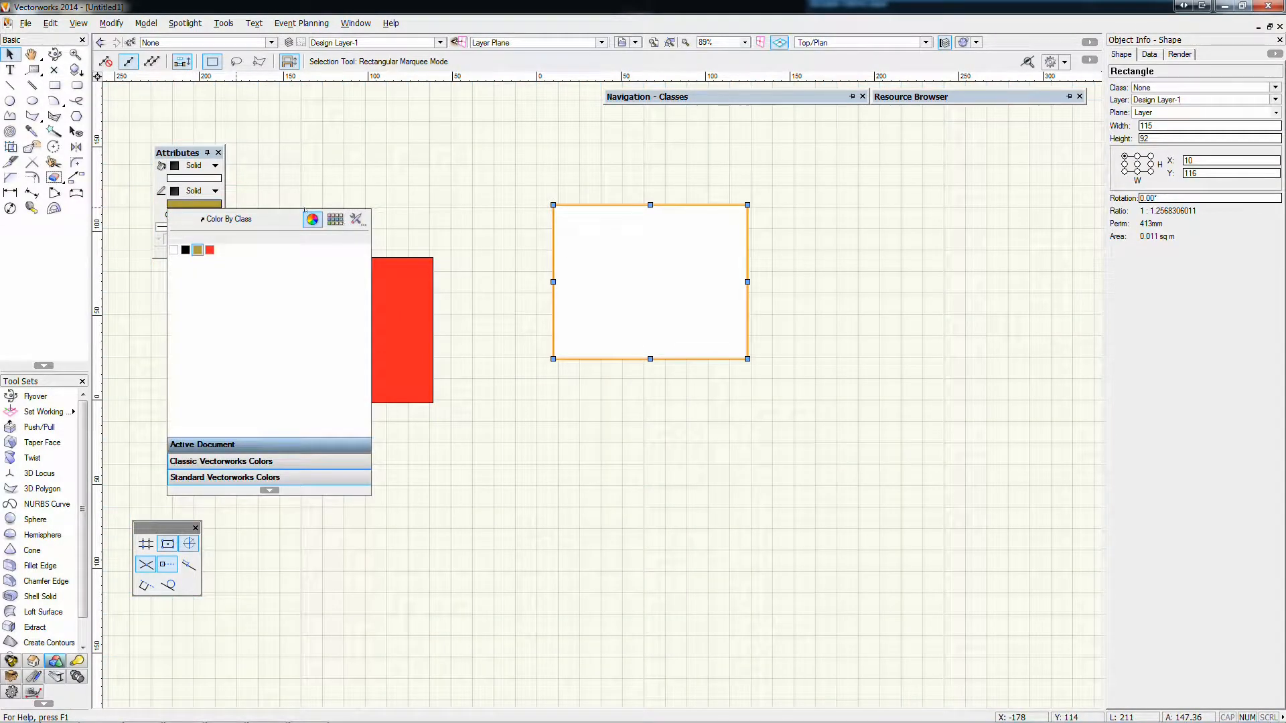
click(210, 249)
click(537, 223)
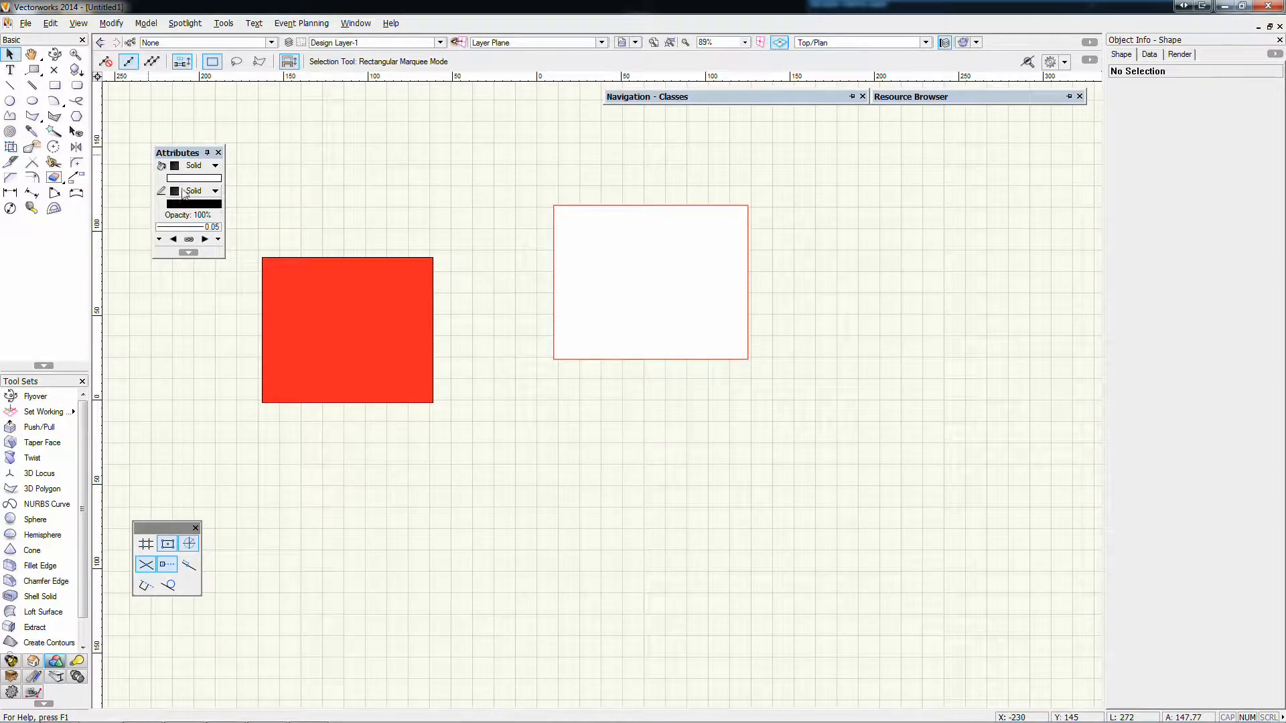
Set the larger rectangle's pen style to Line Type, apply Circles, and replace it with Fence Line Circle
click(574, 209)
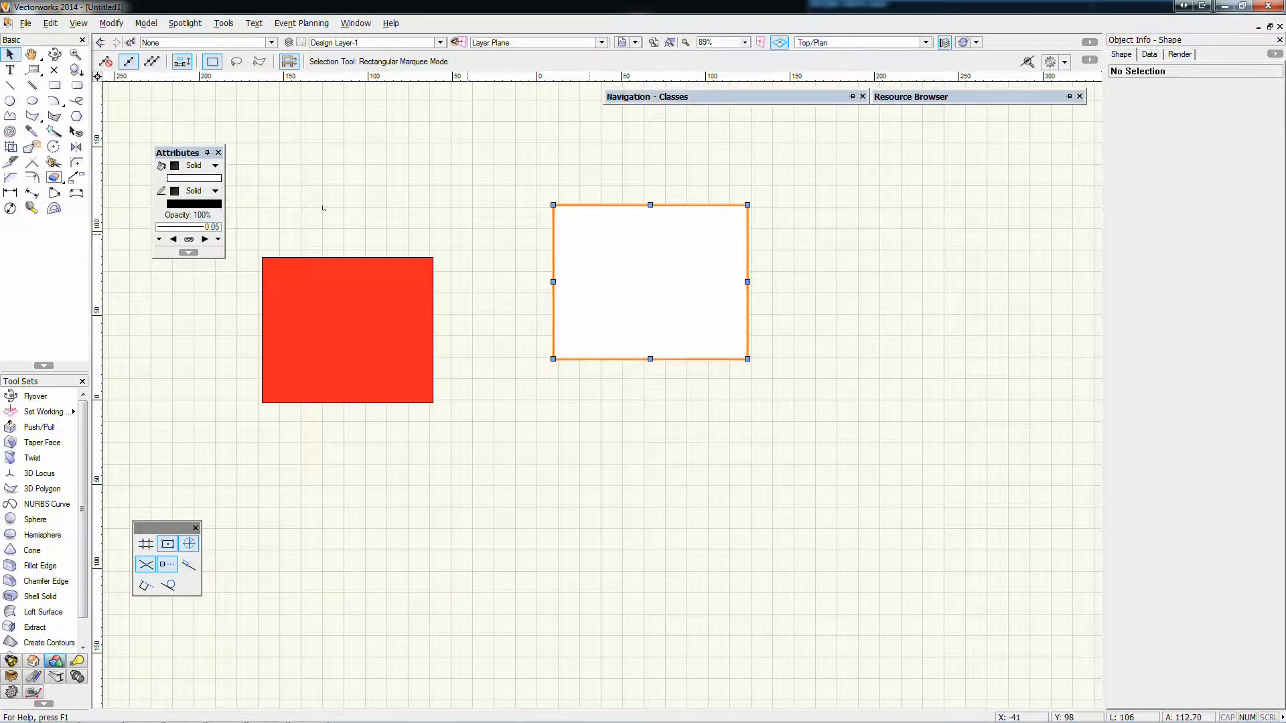
click(215, 191)
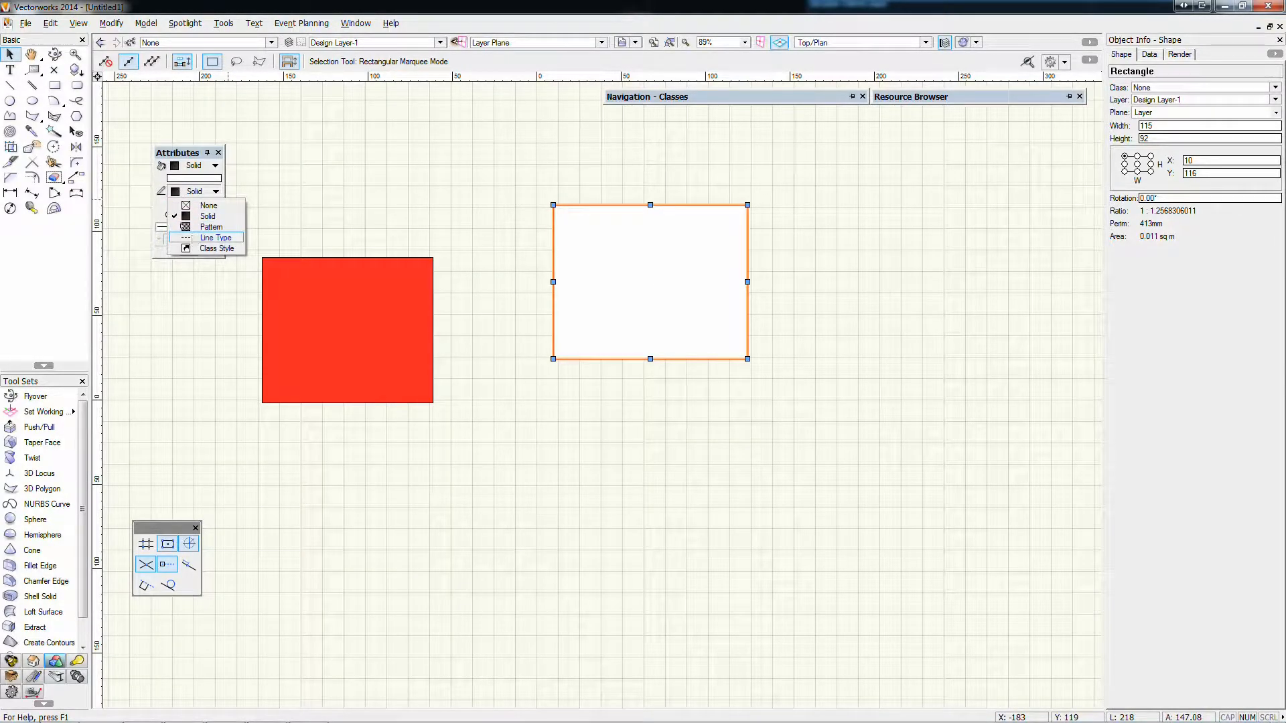
click(189, 221)
click(192, 204)
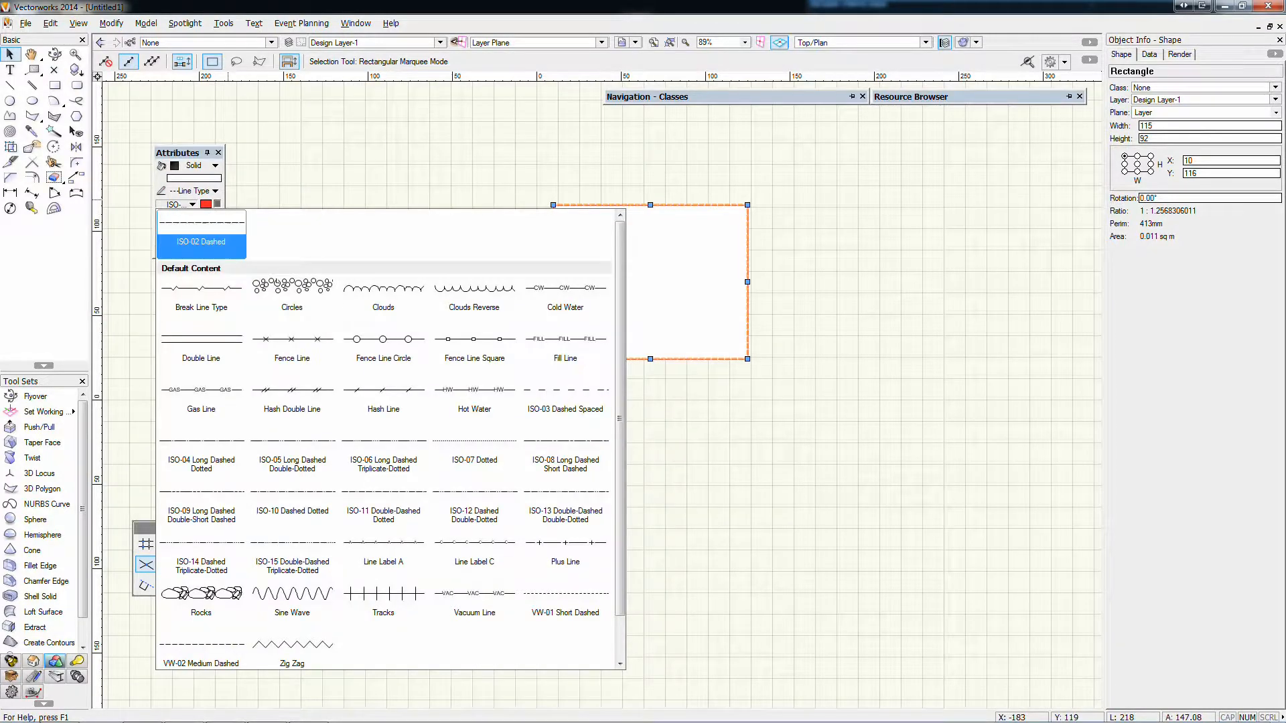
click(292, 295)
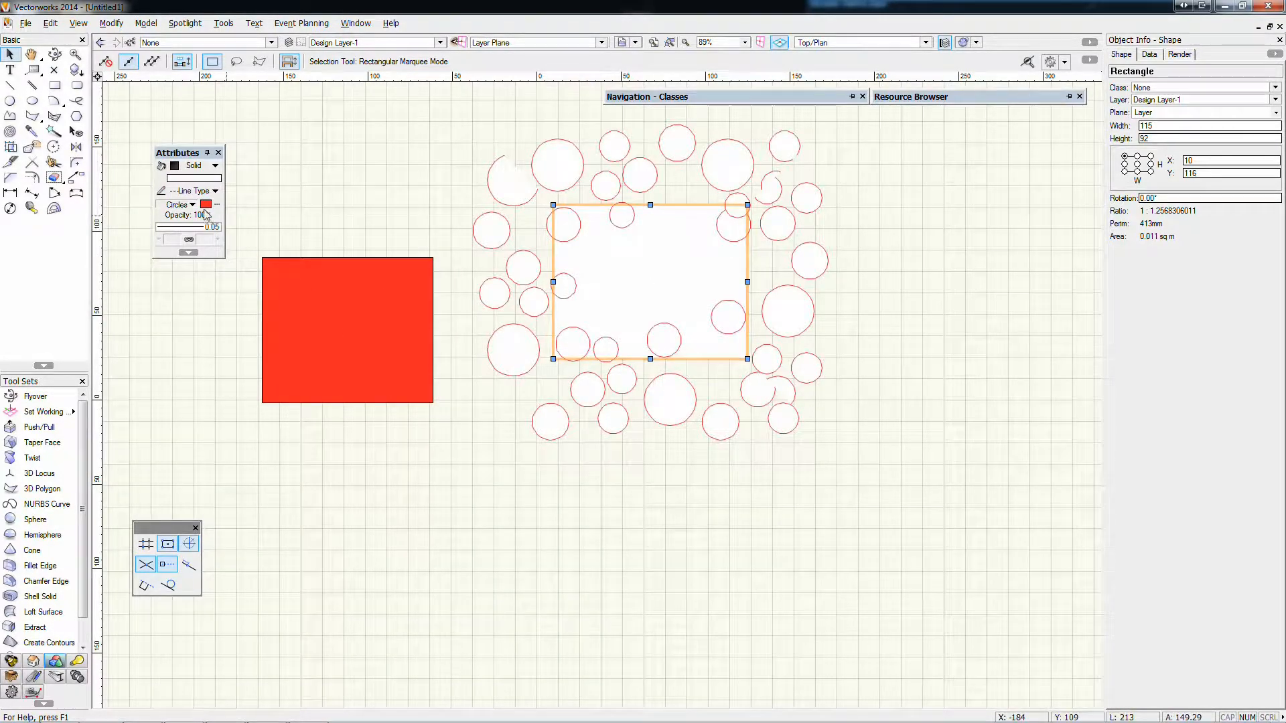
click(190, 204)
click(292, 341)
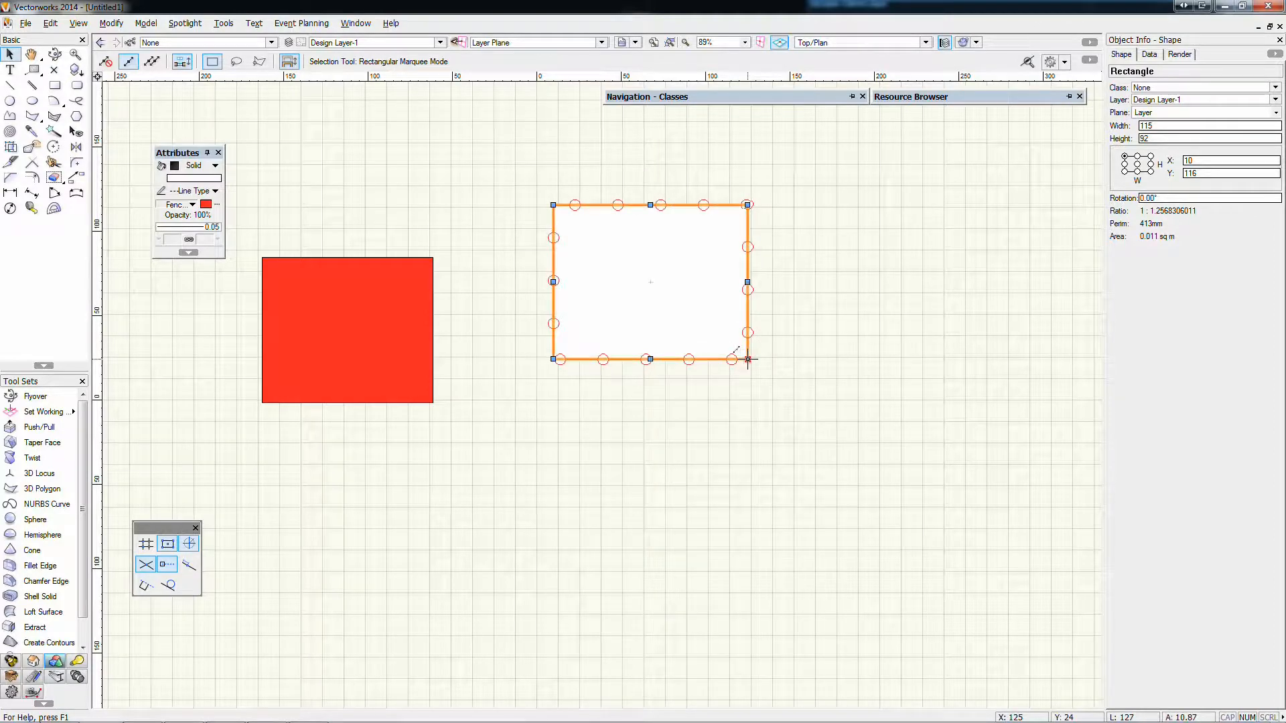
Enlarge the white rectangle from its lower-right corner to about 276 × 258 mm and set its pen style to Solid
drag(748, 360, 1018, 640)
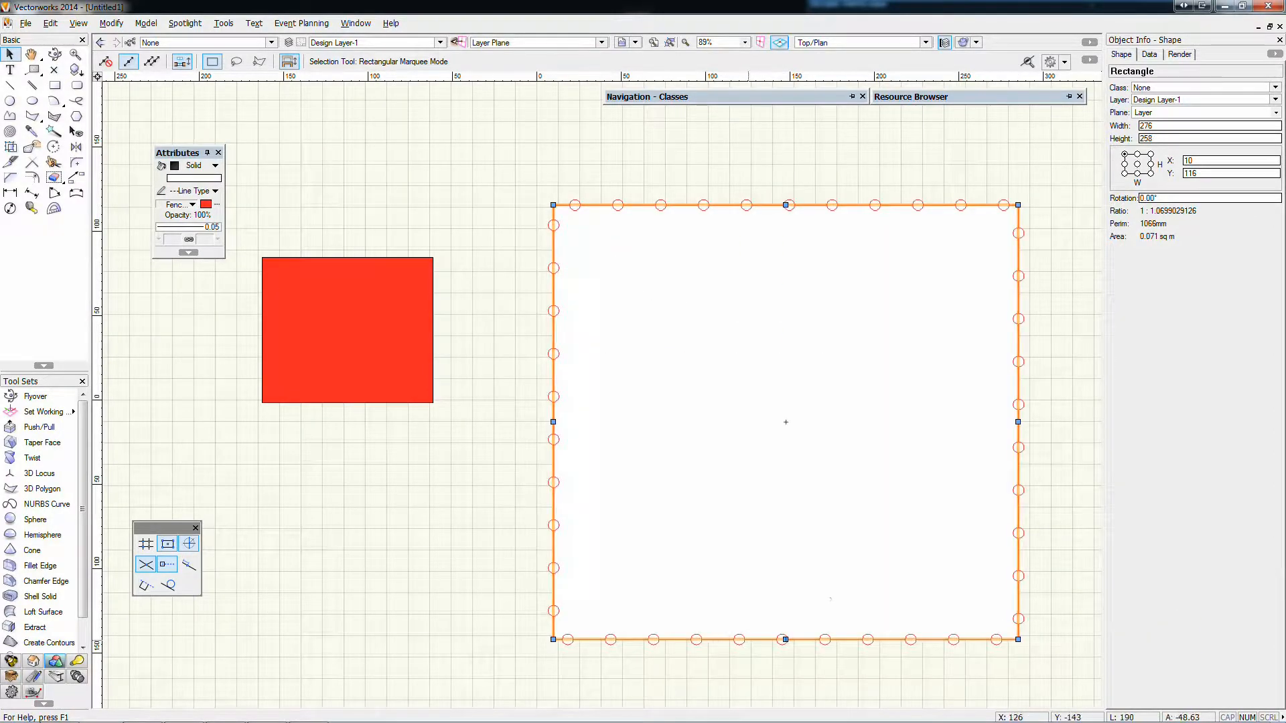
click(191, 204)
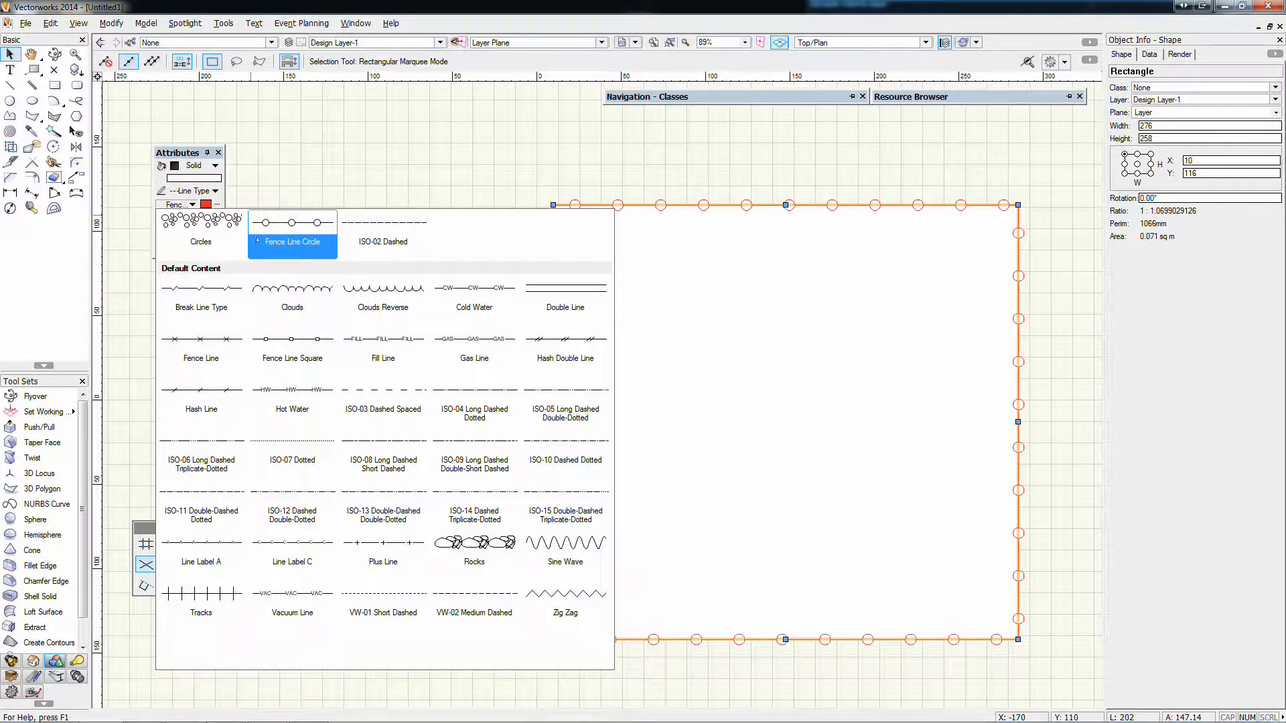
click(198, 194)
click(192, 193)
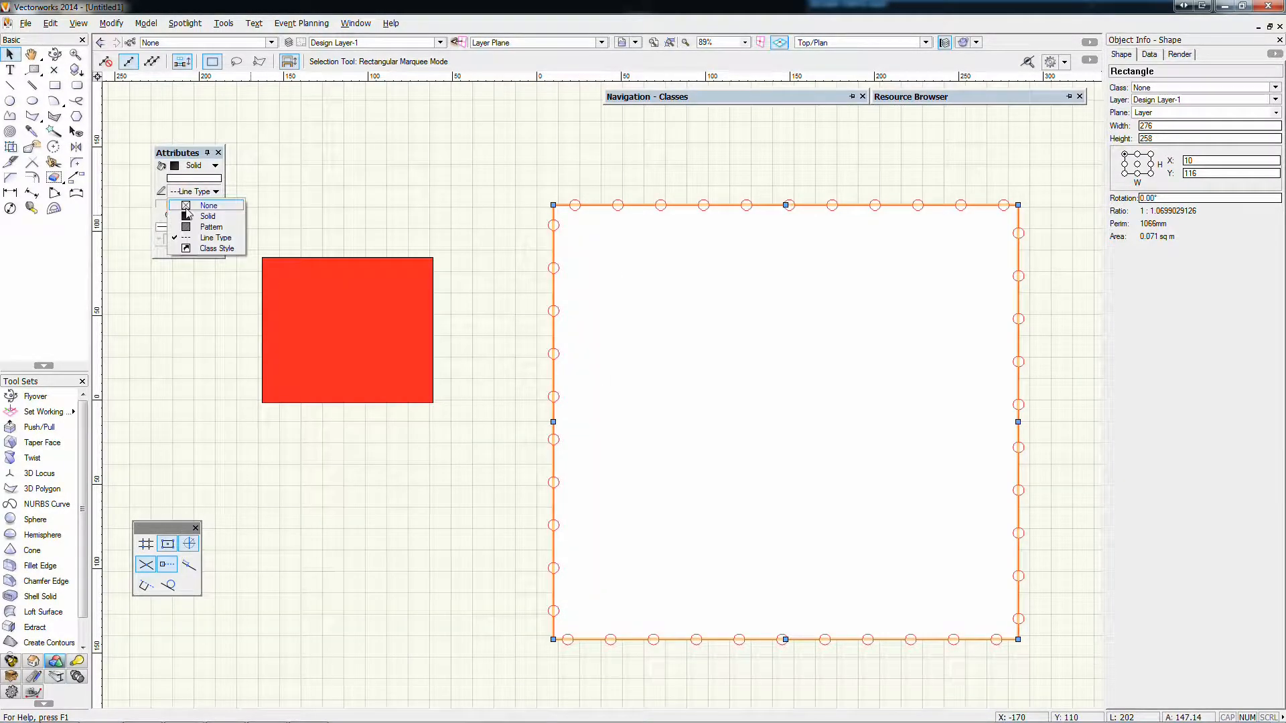
click(200, 218)
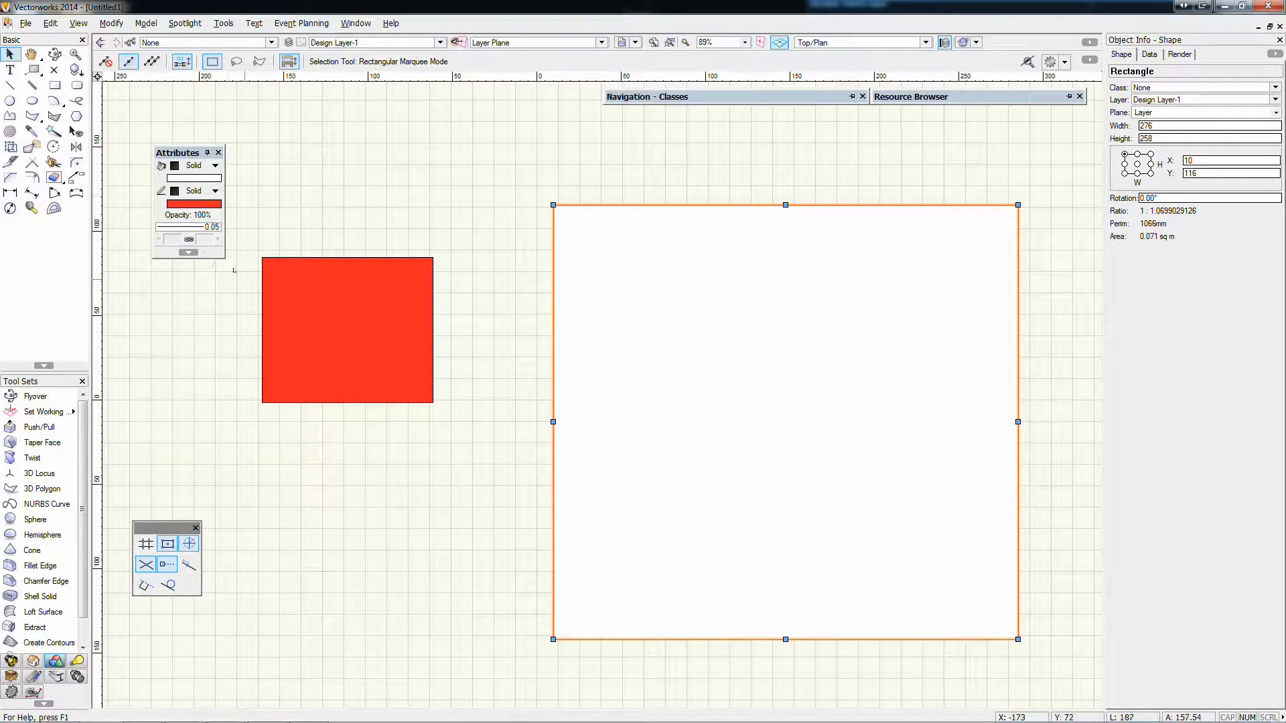
Move the red rectangle so it partly lies behind the white rectangle's upper-left corner
drag(292, 258, 524, 157)
Set the white rectangle's opacity to 52% and restore it to 100%
click(672, 302)
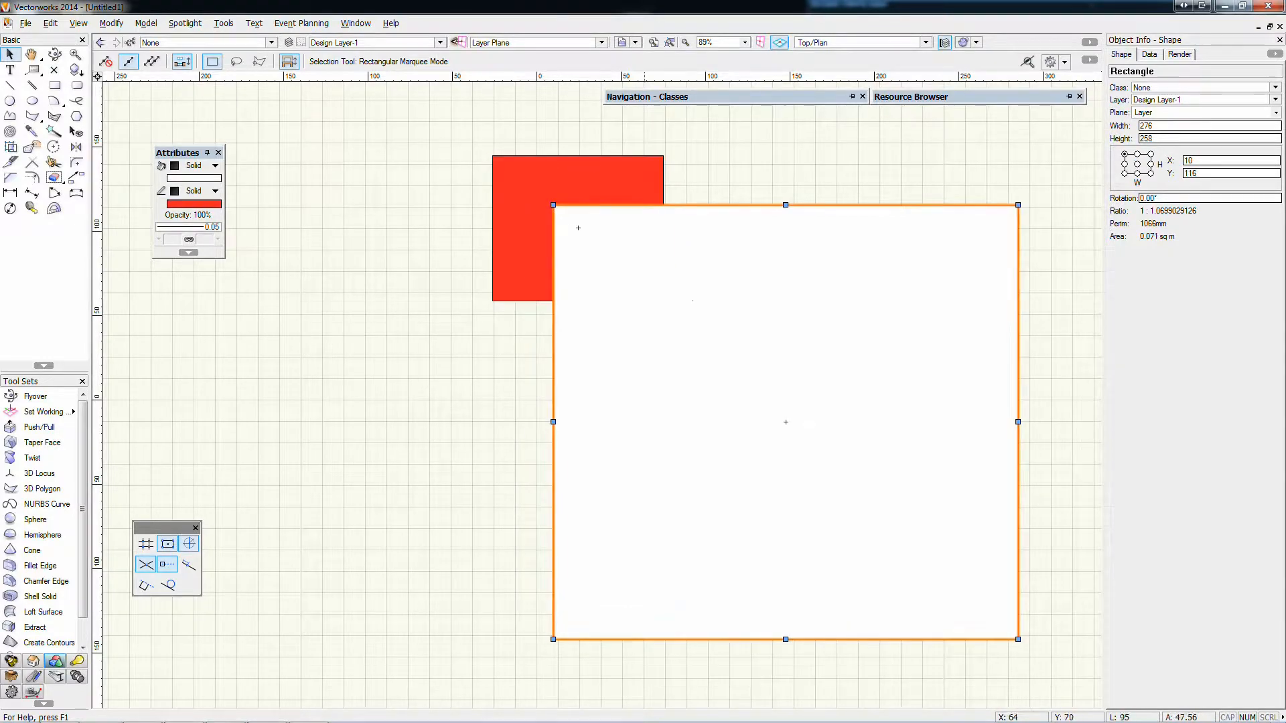
click(195, 215)
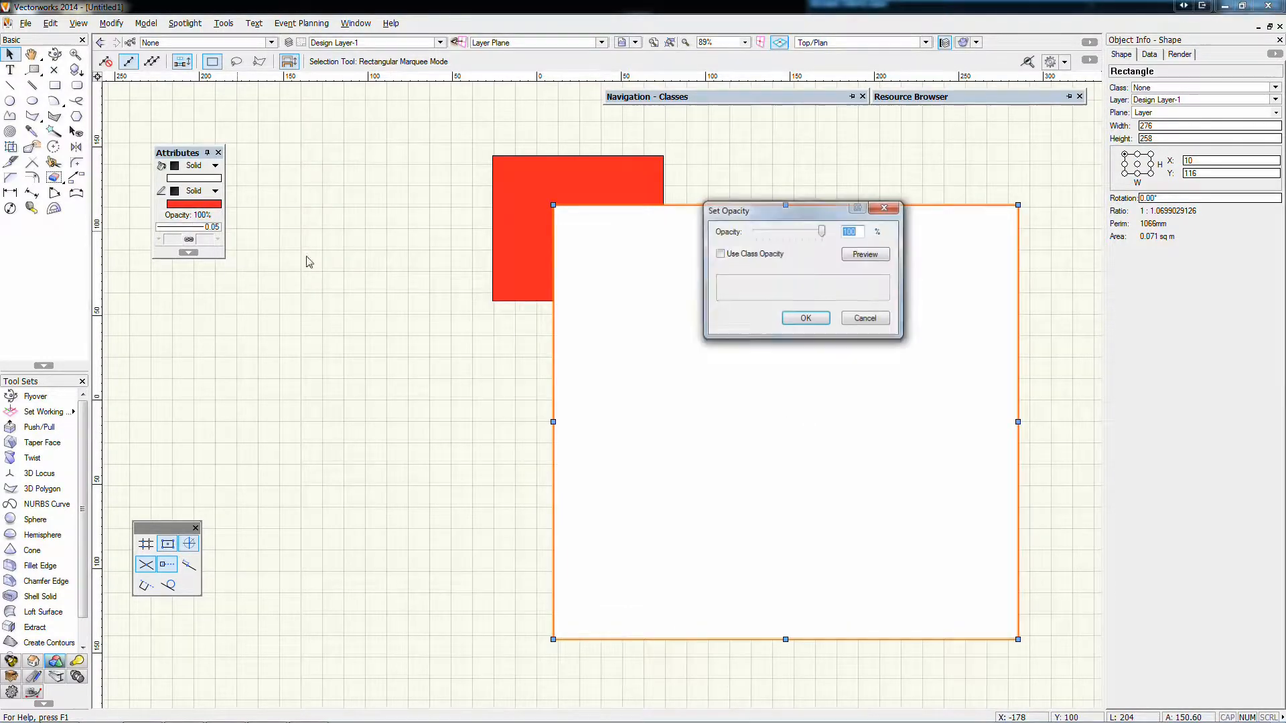
drag(823, 231, 791, 231)
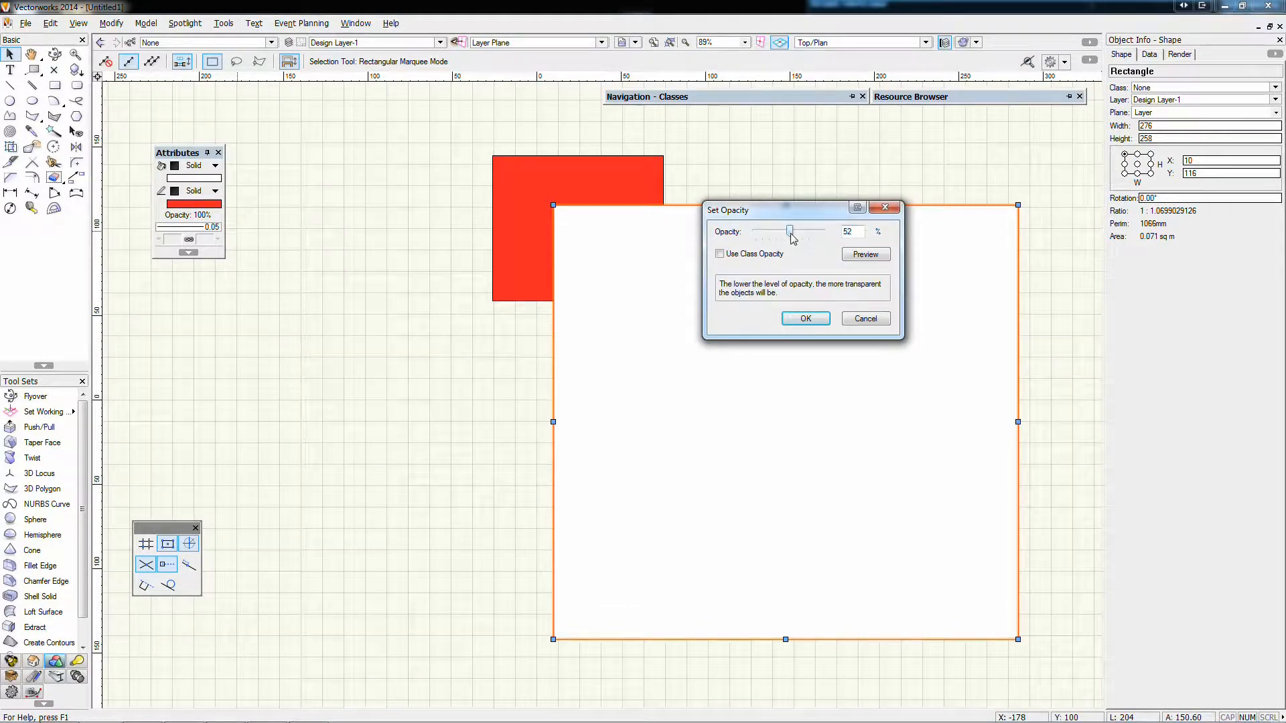
click(806, 318)
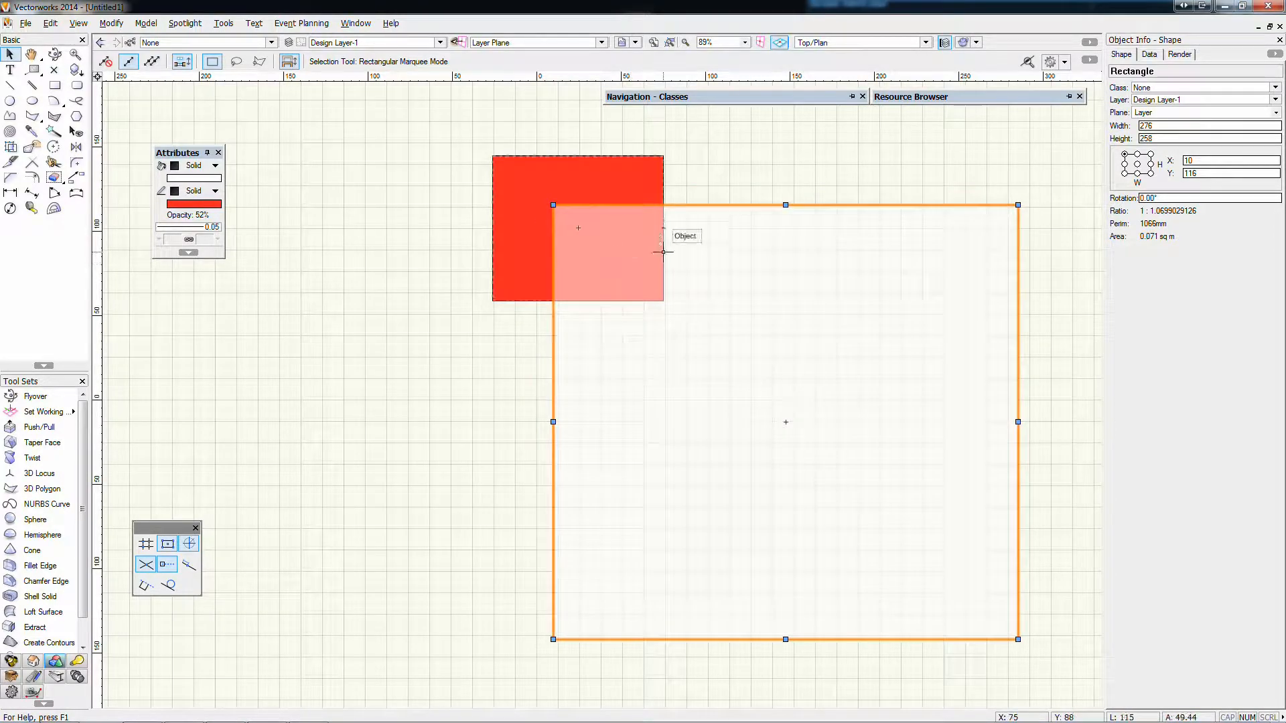
click(177, 224)
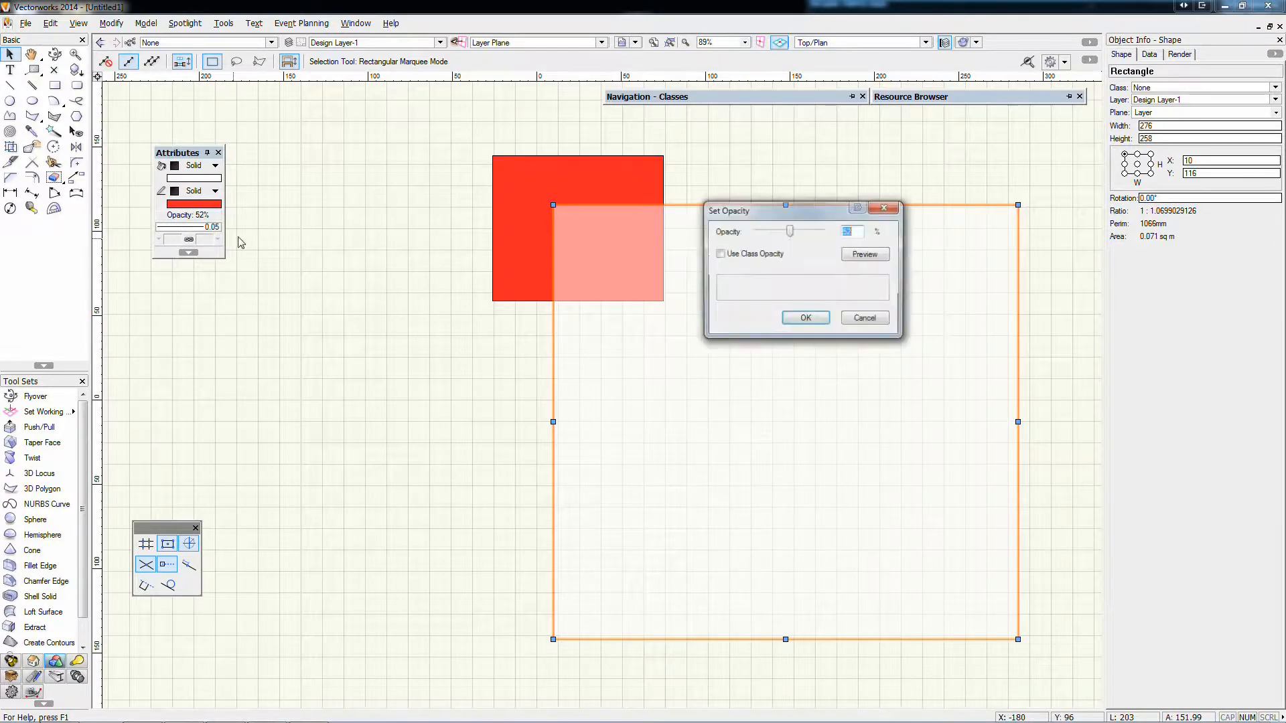
click(806, 319)
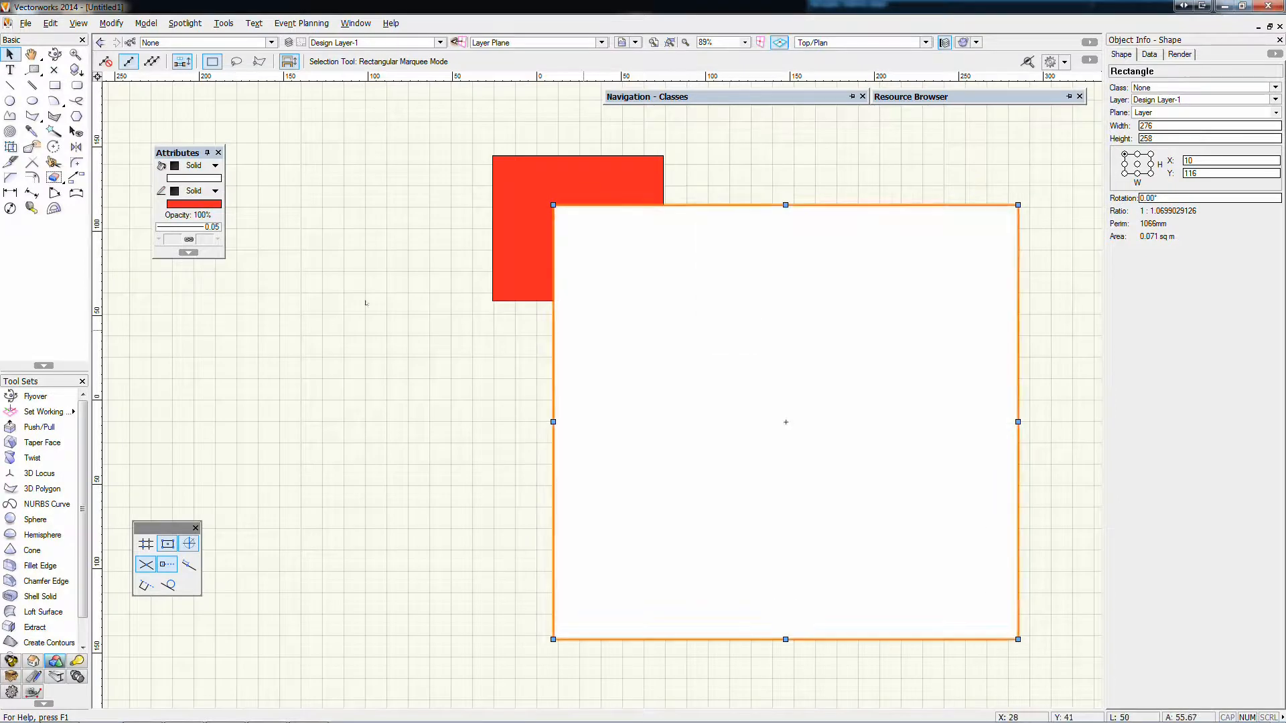
Set the white rectangle's line thickness to 2.00, check it deselected, and return the thickness to 0.05
click(174, 228)
click(203, 377)
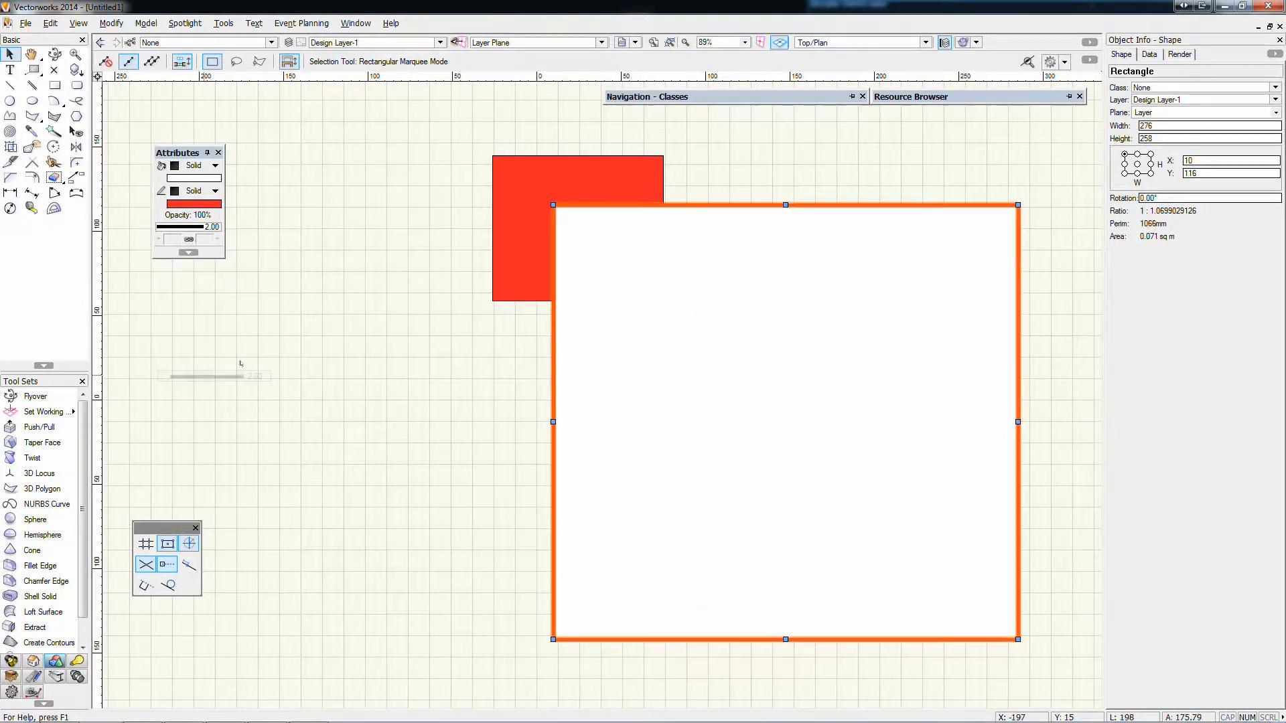
click(494, 519)
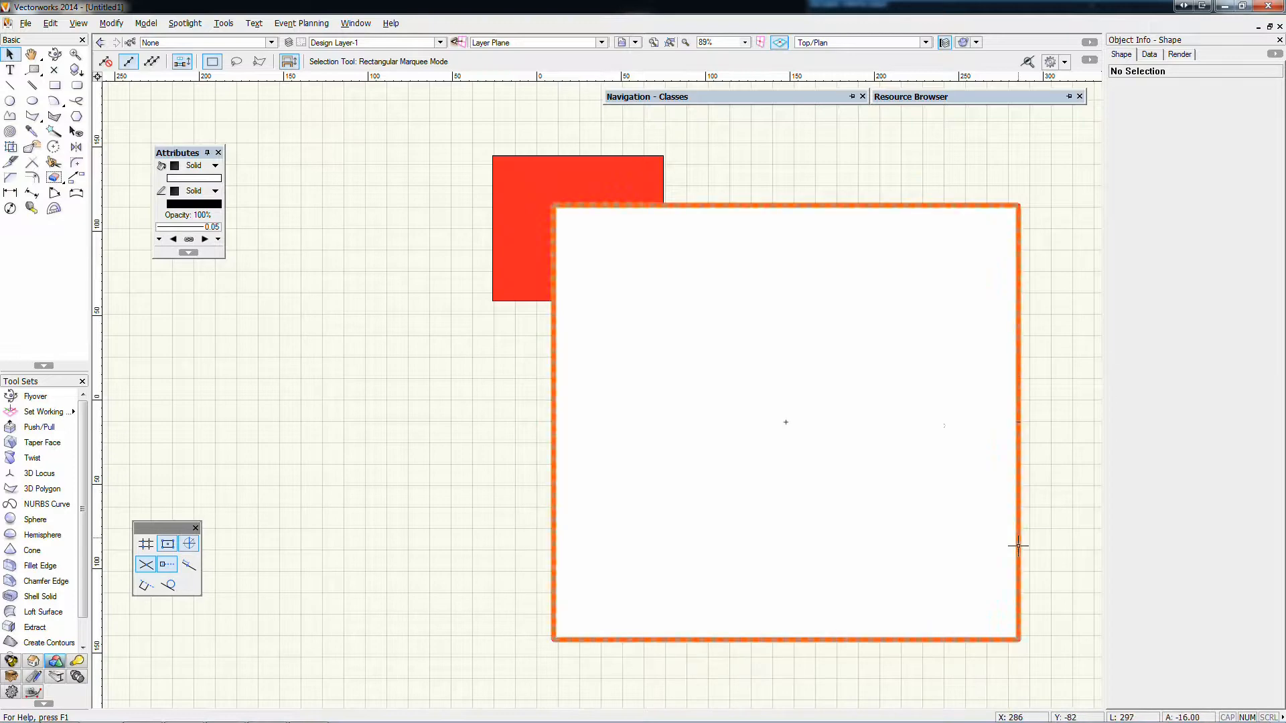
click(185, 227)
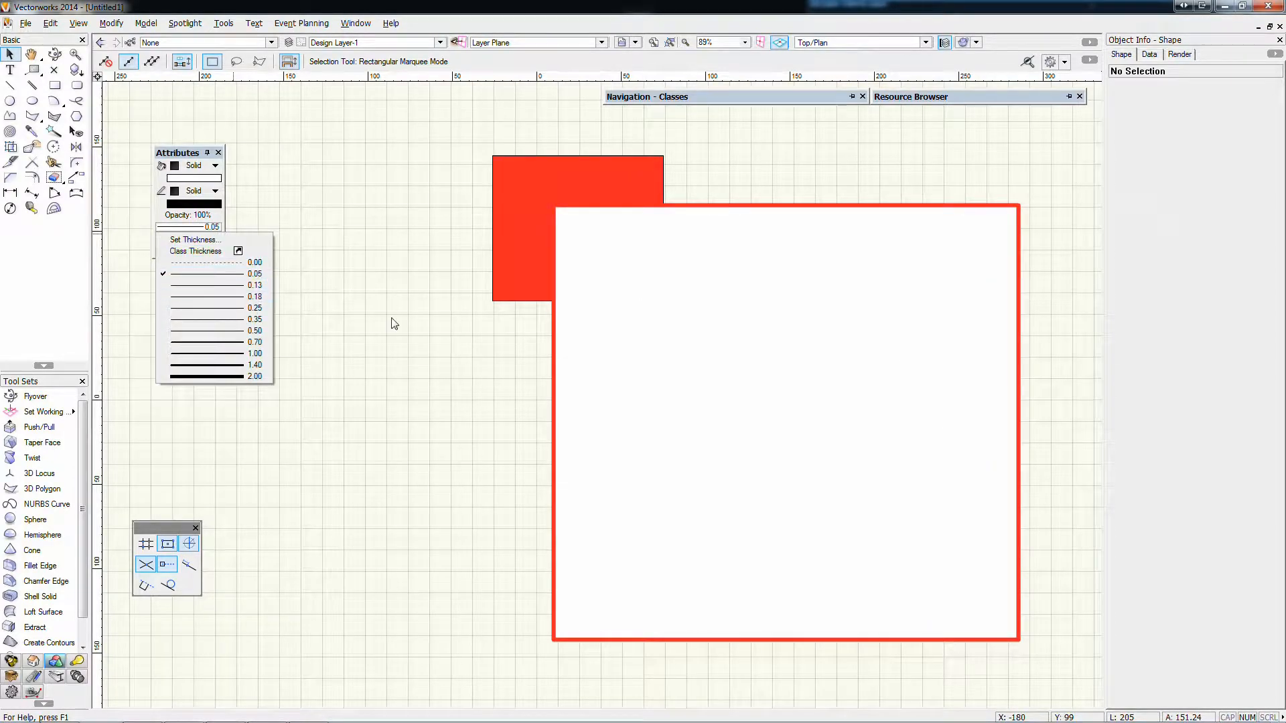
click(714, 362)
click(195, 234)
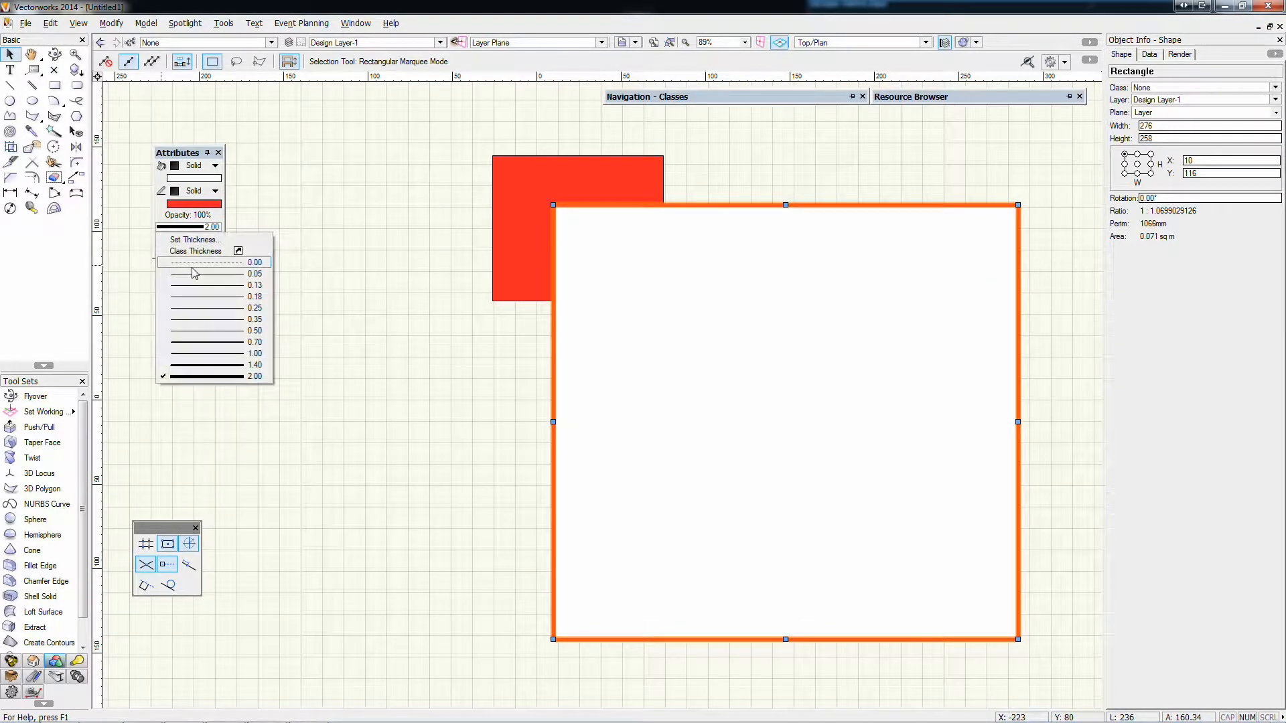
click(201, 265)
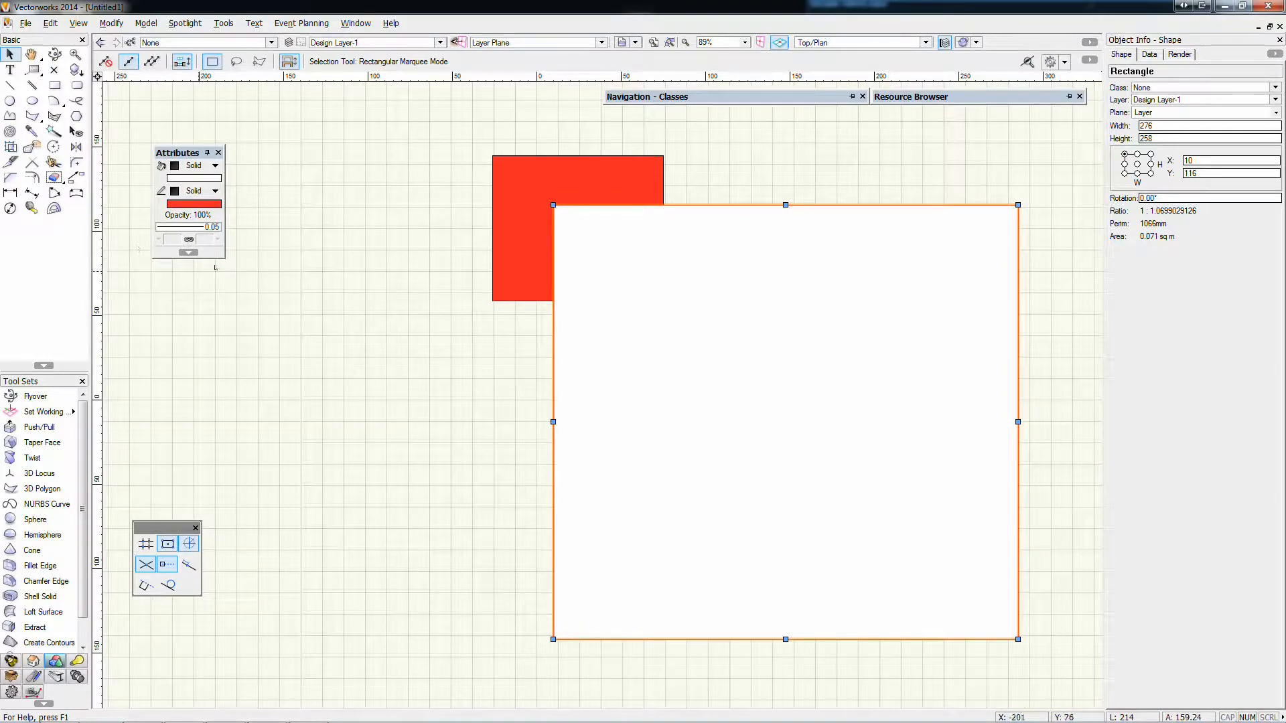
Draw a nearly vertical line about 129 mm long in the empty area beside the red rectangle
click(10, 85)
click(385, 206)
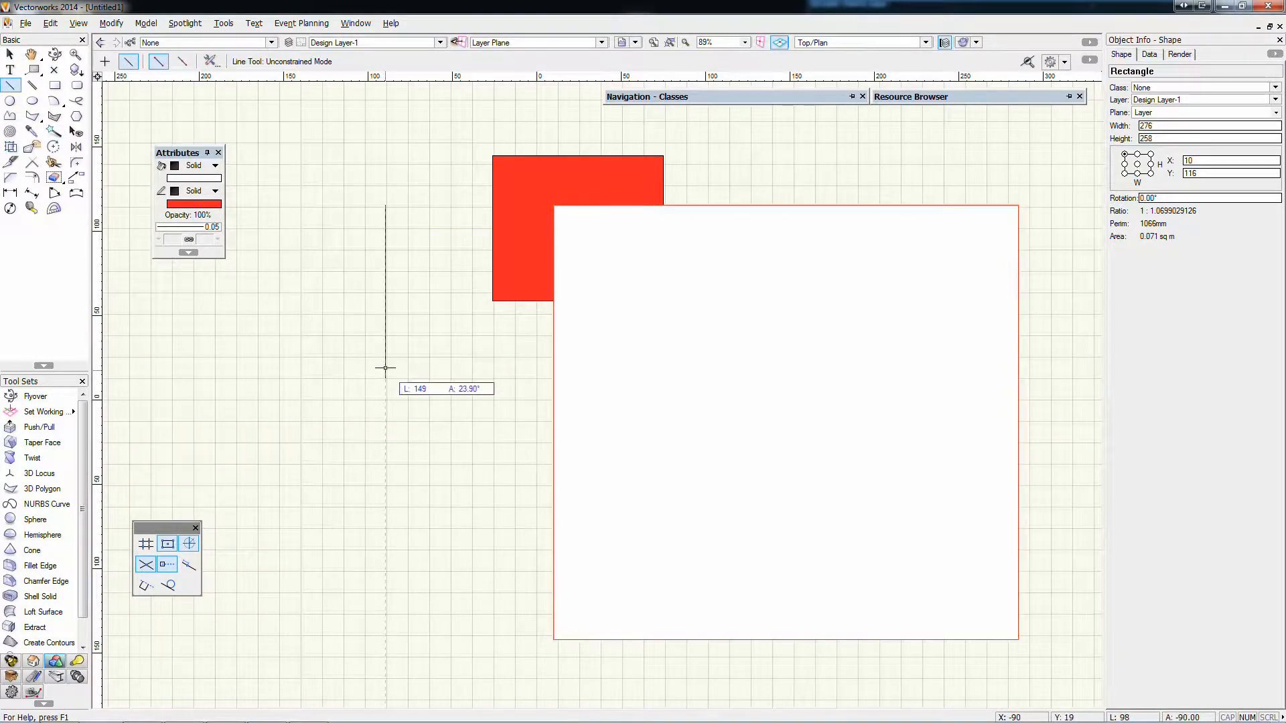
click(374, 422)
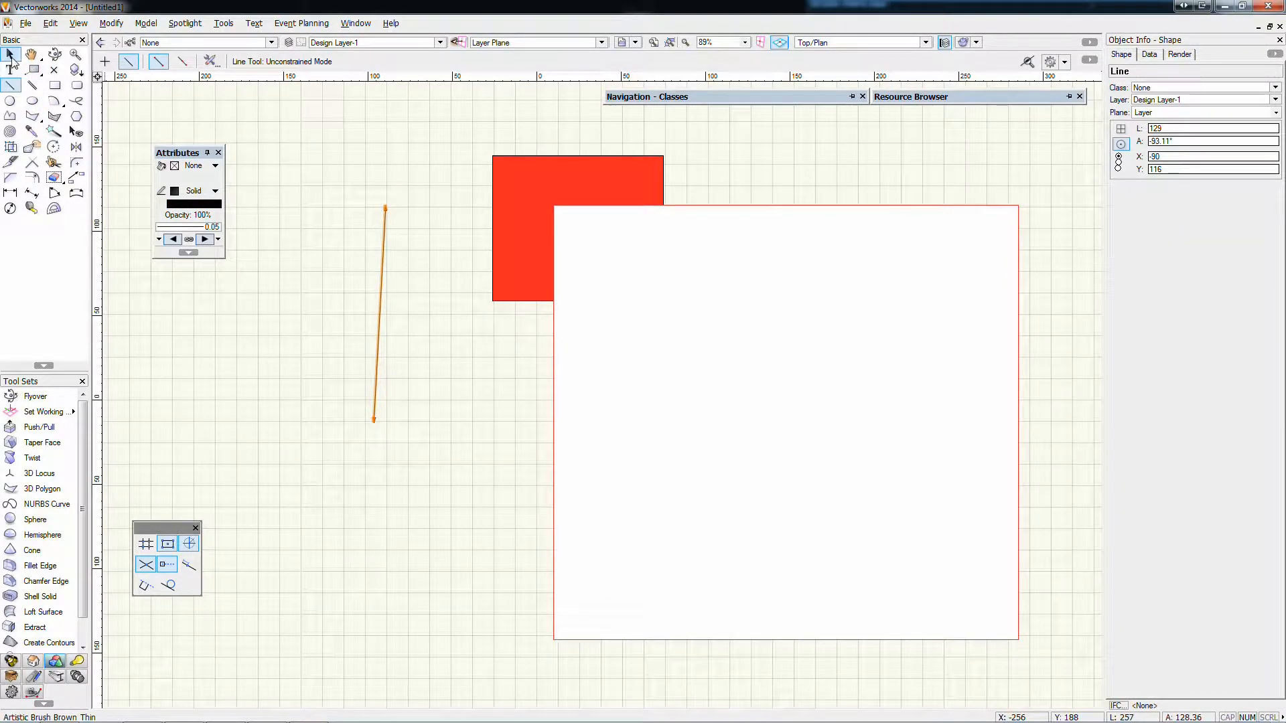
Change the line's start marker to the filled circle, 3.17 mm x 3.17 mm 0°, and deselect the line
click(10, 53)
scroll(395, 213, up, 5)
click(382, 175)
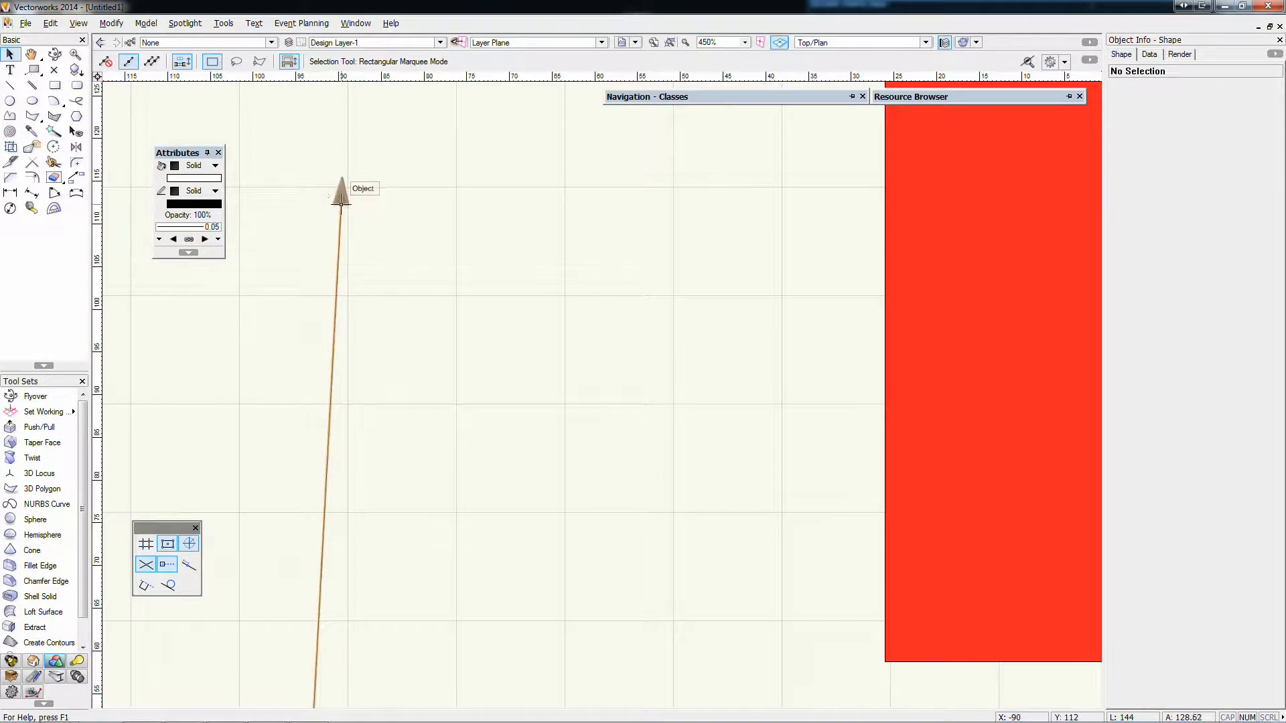
click(341, 197)
click(160, 239)
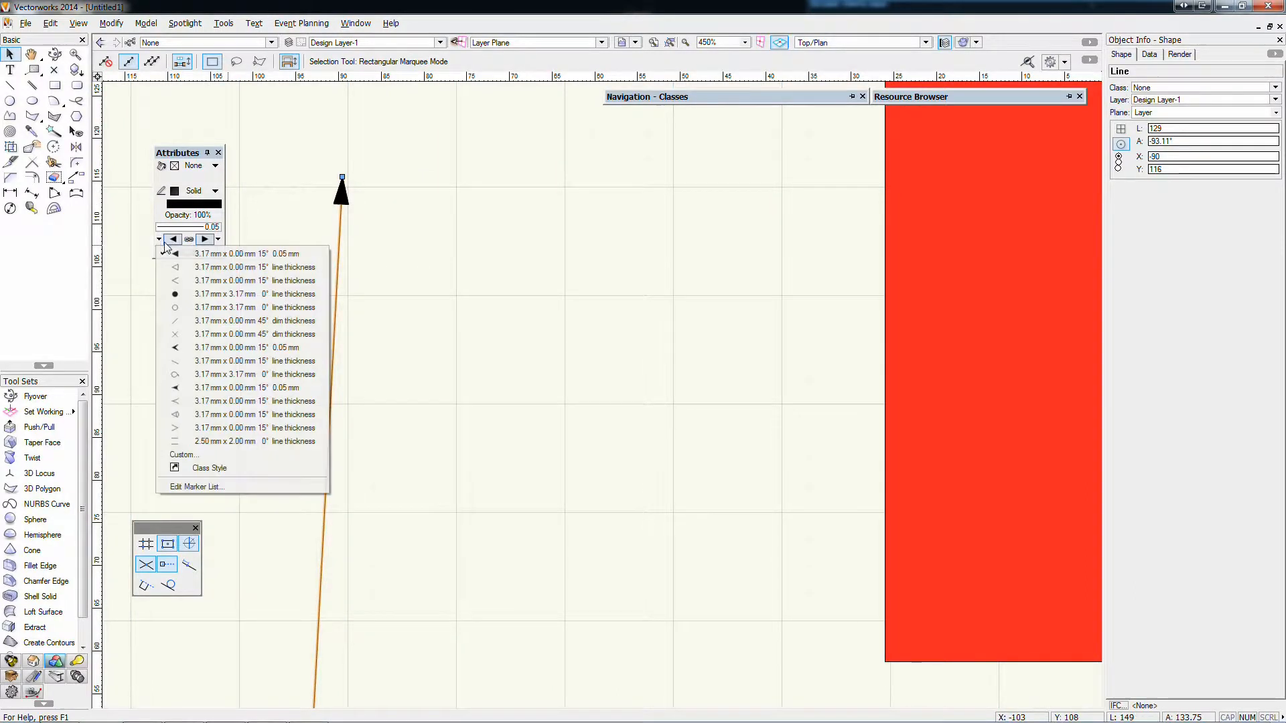
click(201, 293)
click(399, 161)
scroll(428, 167, down, 4)
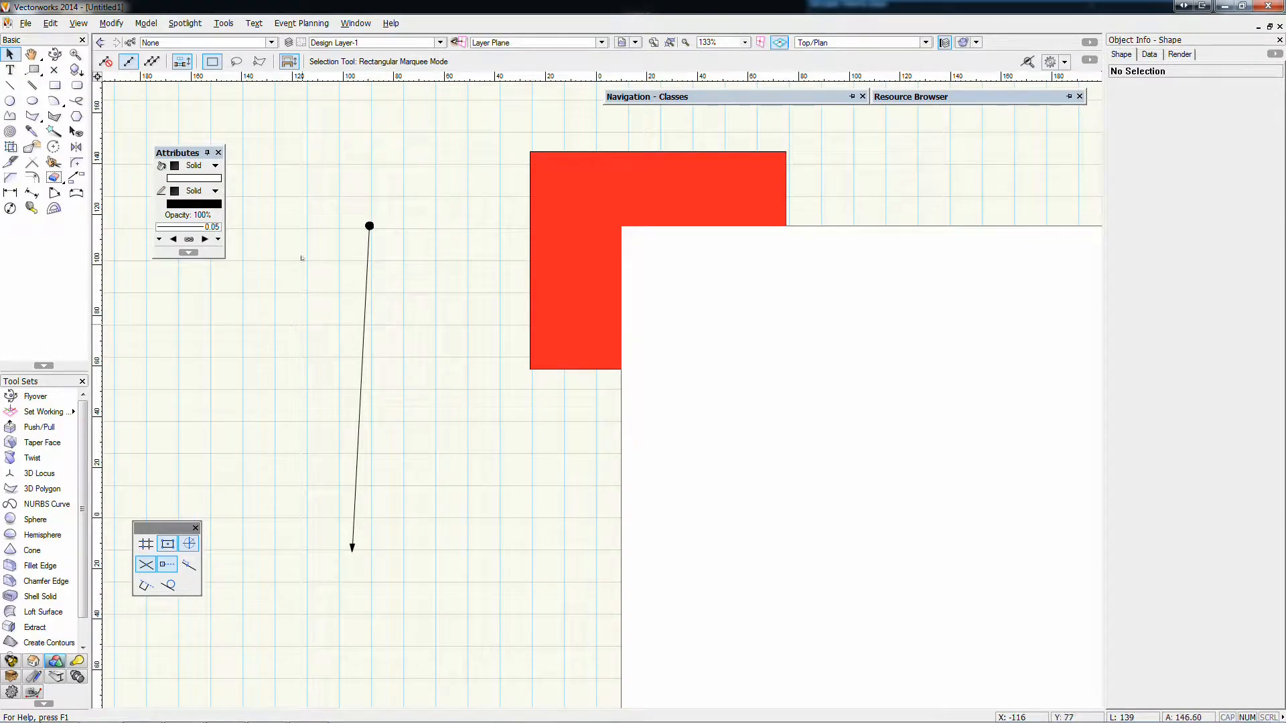
Delete the line with markers and leave nothing selected
scroll(351, 449, down, 2)
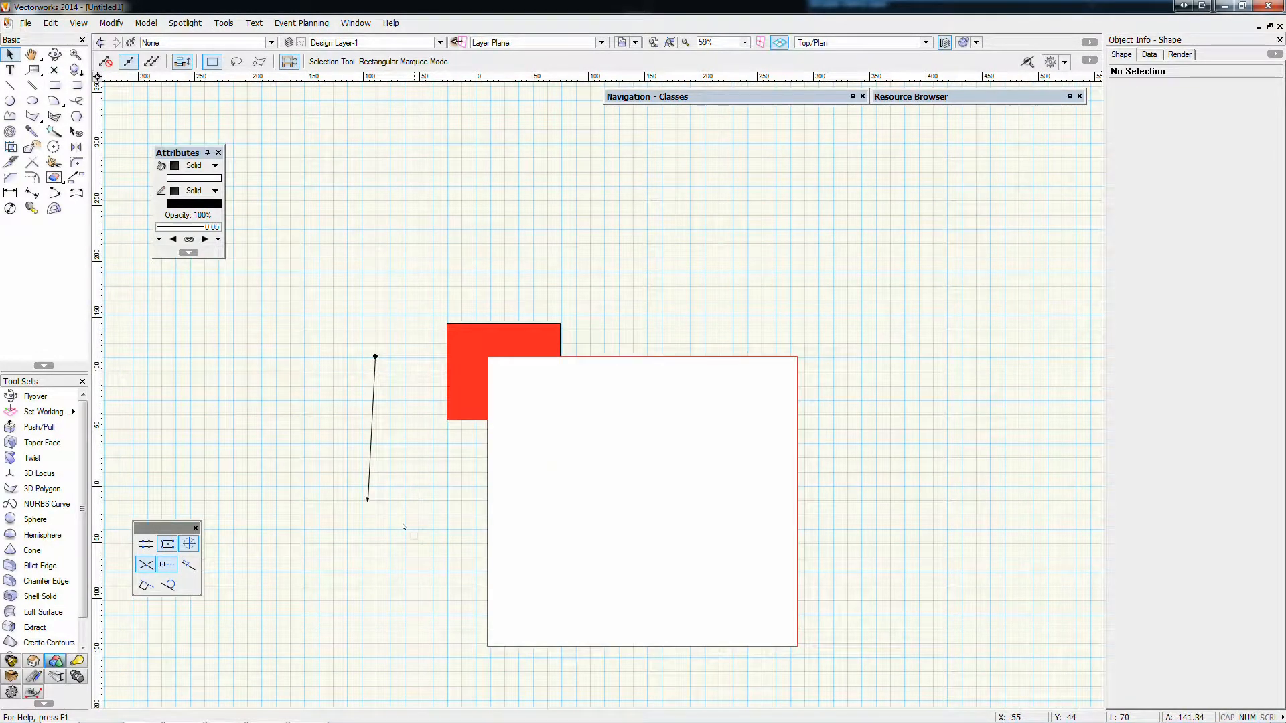
middle_drag(402, 527, 428, 292)
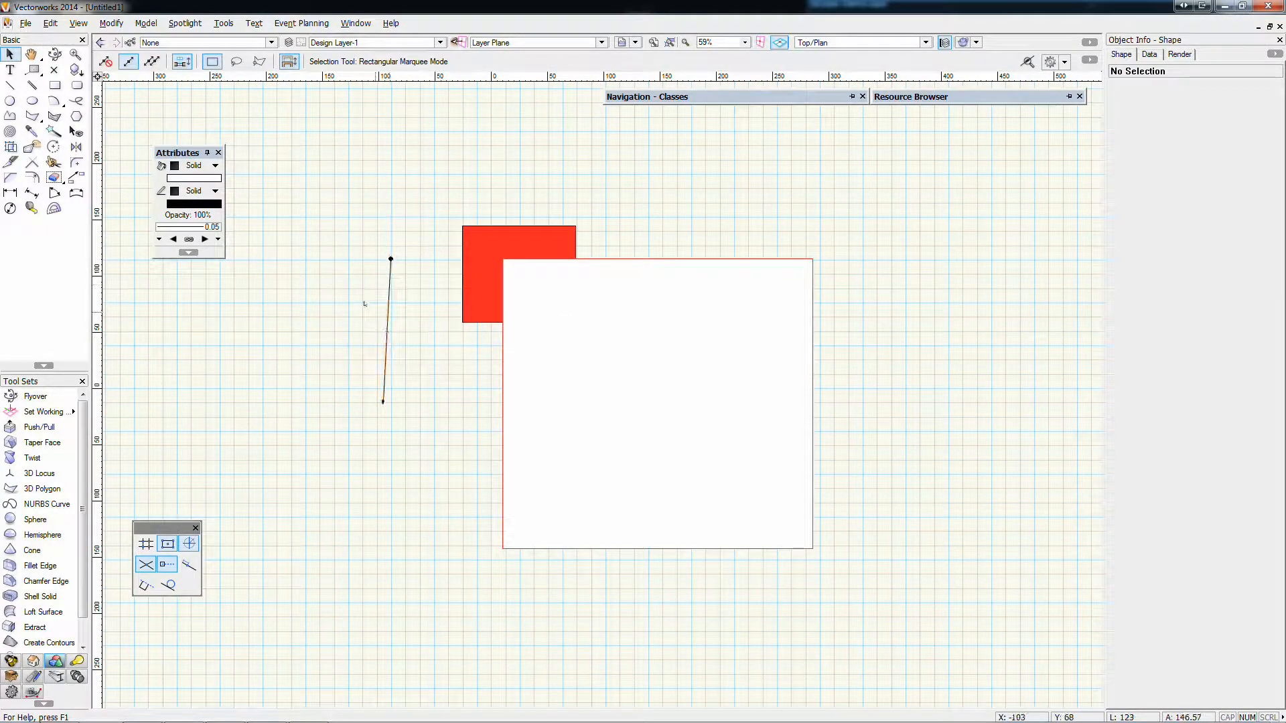
drag(344, 163, 428, 445)
key(Delete)
click(479, 239)
click(399, 231)
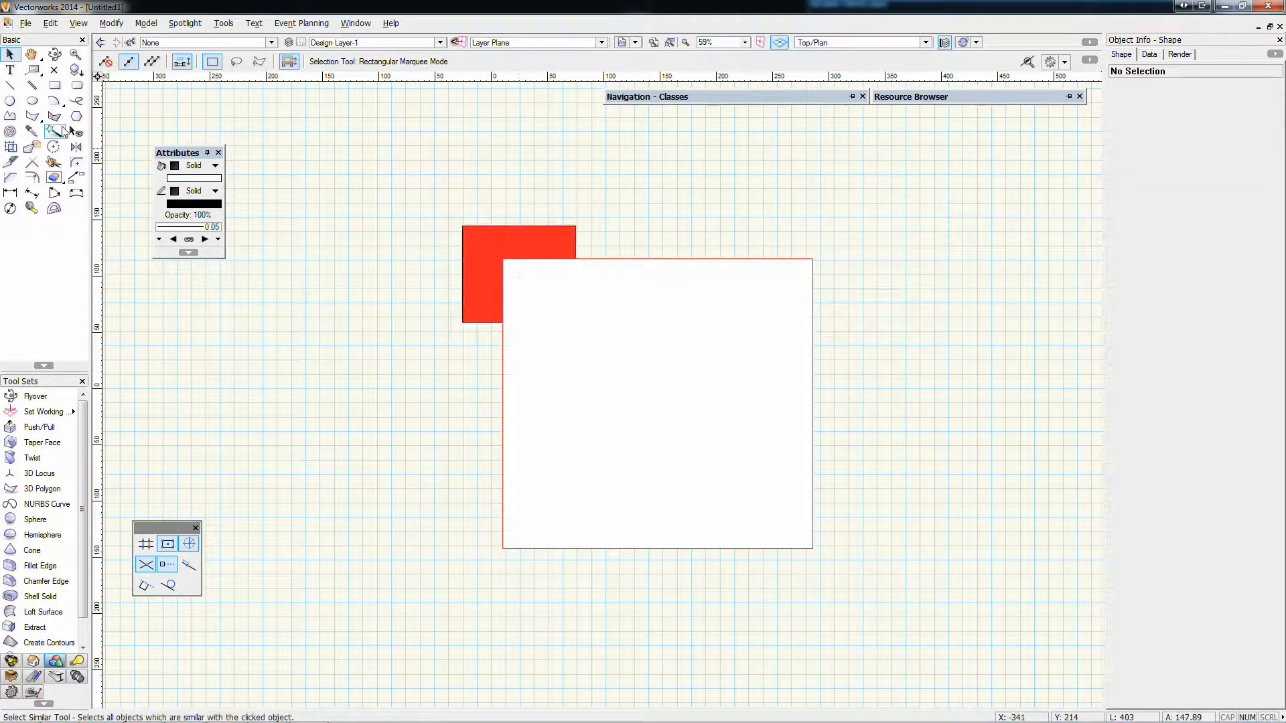
Draw two white rectangles in the empty area left of the red one, the lower about 90 x 129 mm, and deselect
click(55, 85)
drag(275, 170, 395, 238)
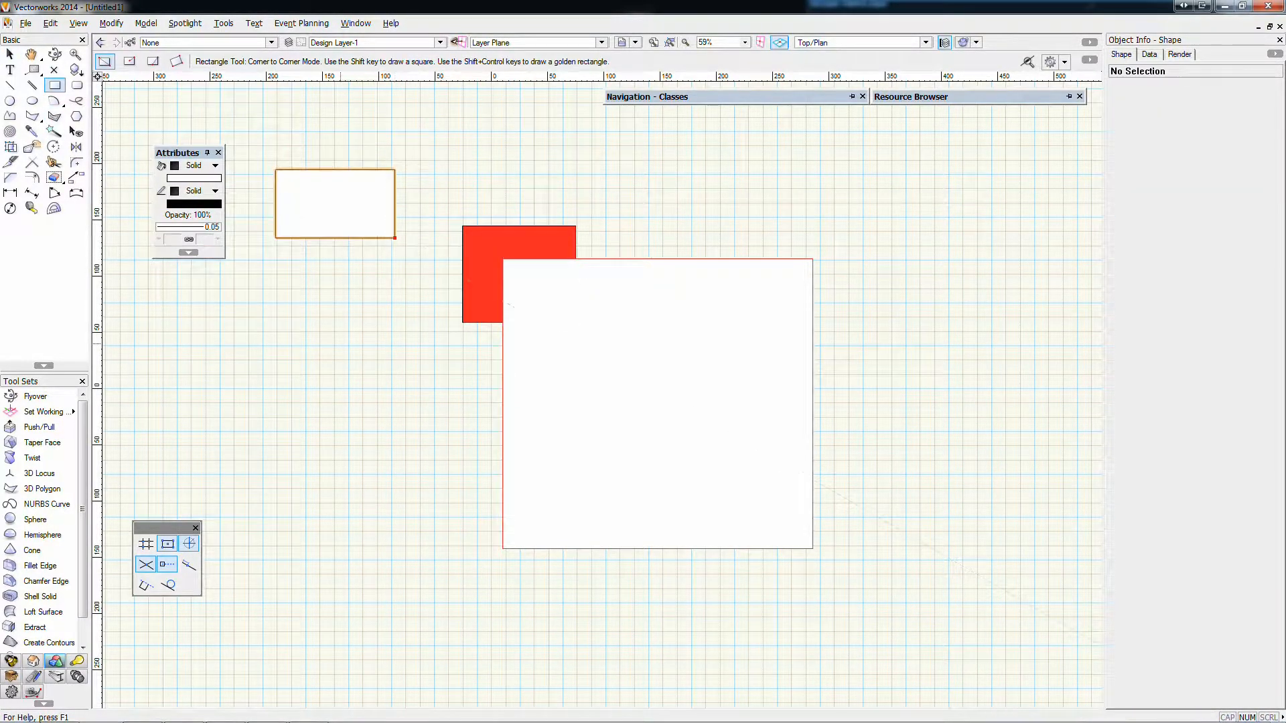
drag(247, 353, 348, 499)
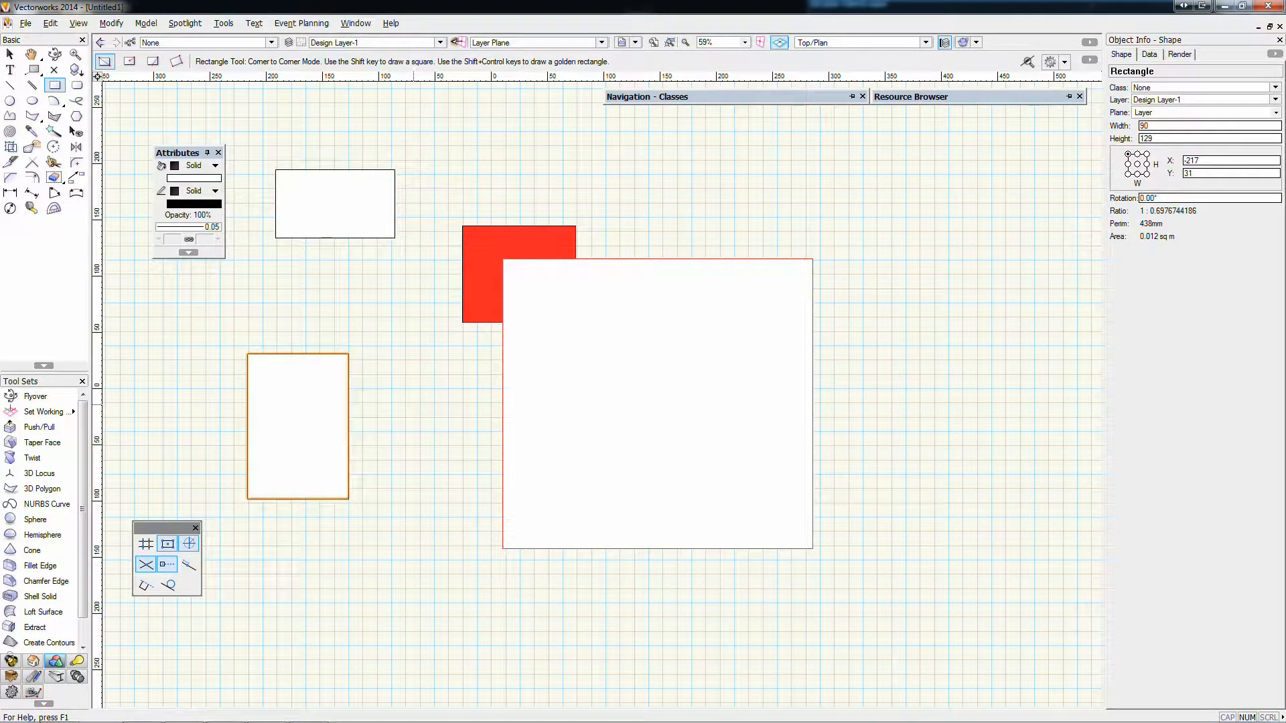
click(10, 53)
click(249, 249)
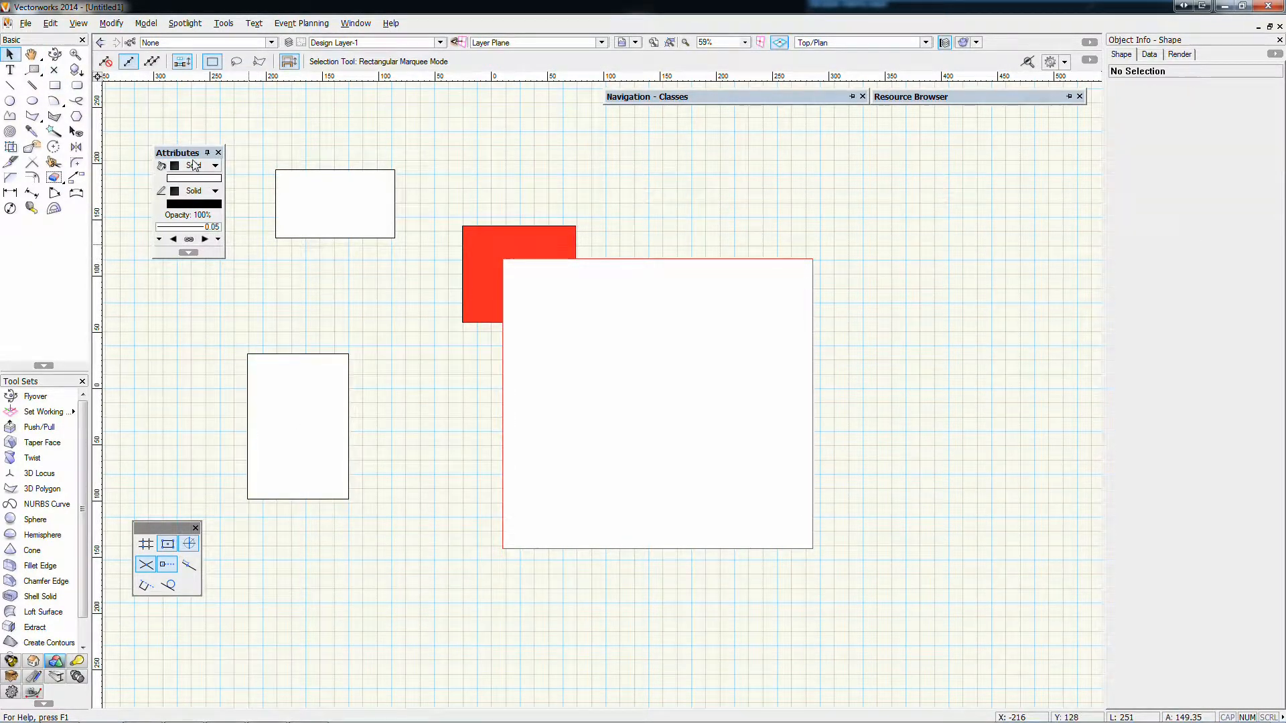
Set the default fill to None and draw four unfilled rectangles above and right of the existing ones, the last about 158 x 91 mm
click(214, 165)
click(201, 181)
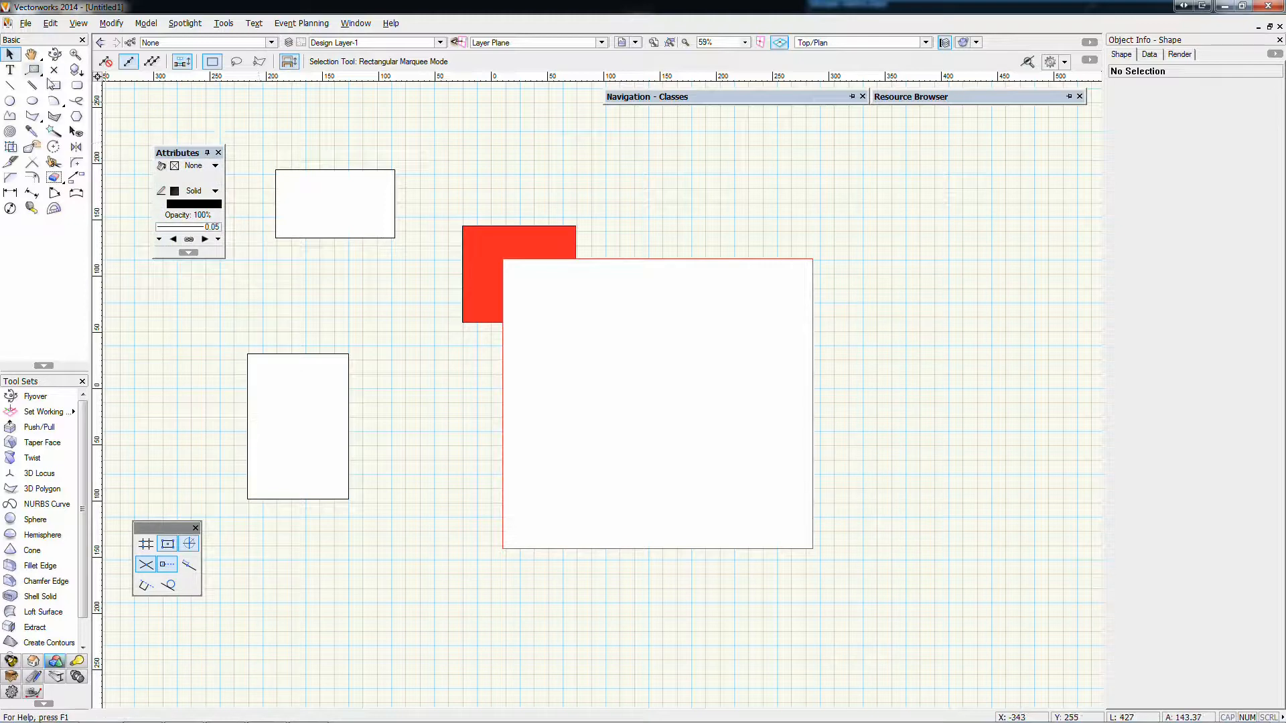
click(55, 86)
drag(468, 150, 556, 201)
drag(691, 164, 892, 239)
drag(984, 262, 885, 435)
mouse_move(895, 593)
mouse_down()
mouse_move(757, 637)
mouse_move(717, 489)
mouse_up()
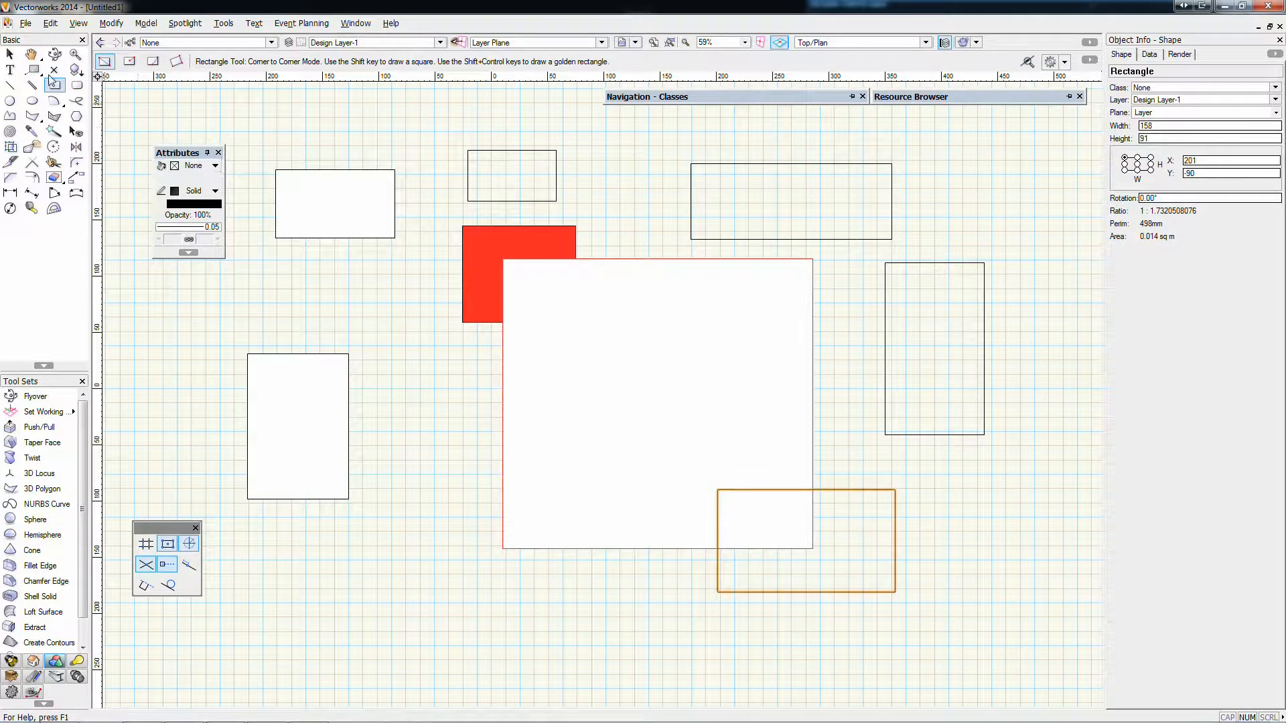
click(10, 54)
click(230, 180)
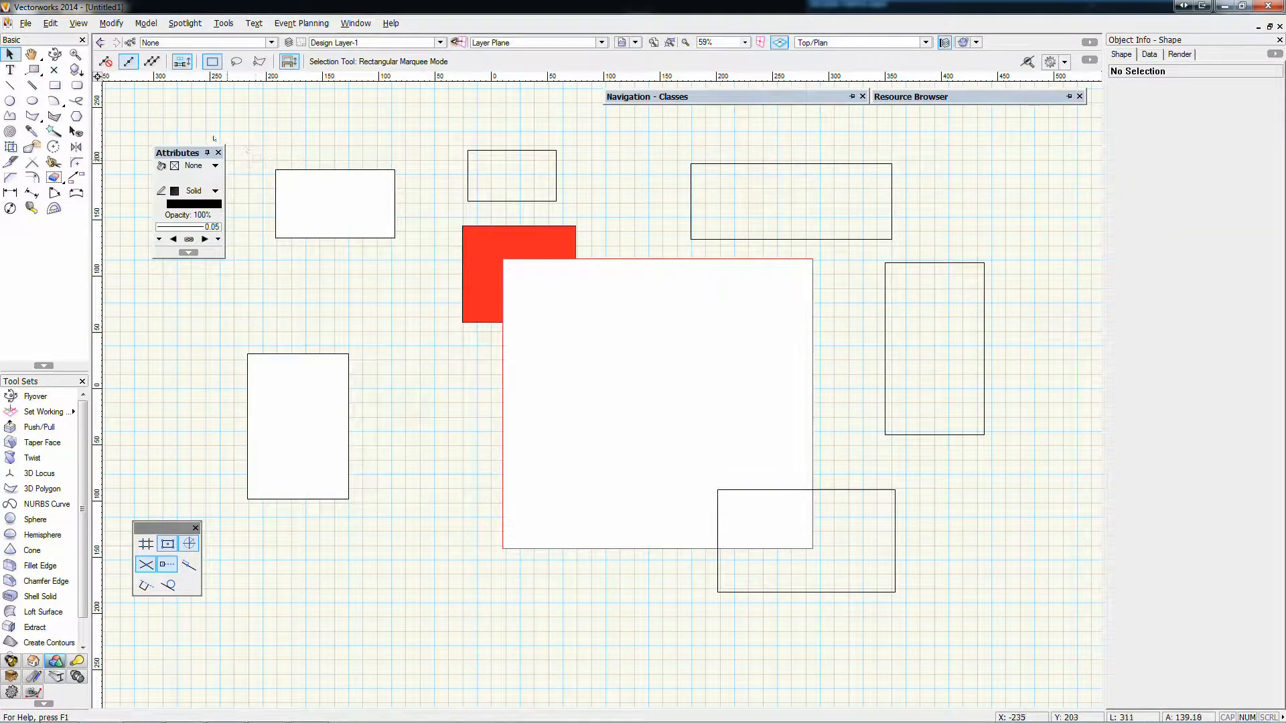
With nothing selected, set the default fill to Solid in red
click(201, 167)
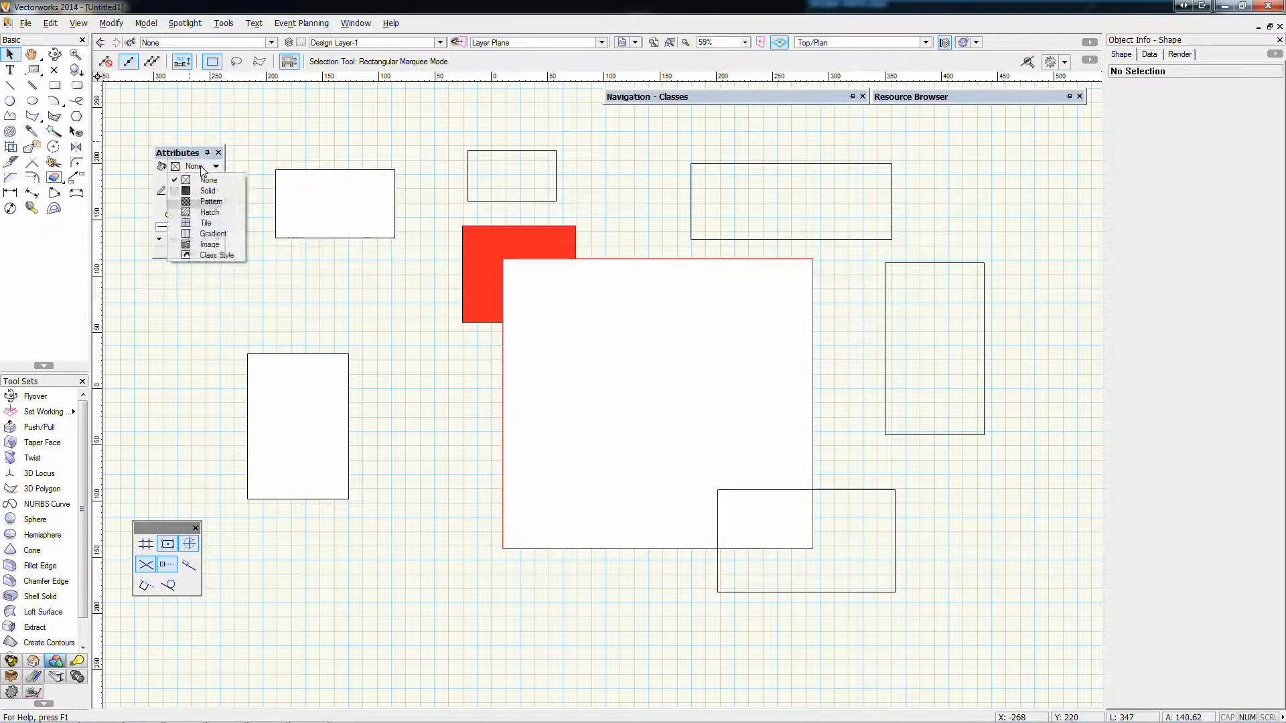
click(207, 191)
click(175, 165)
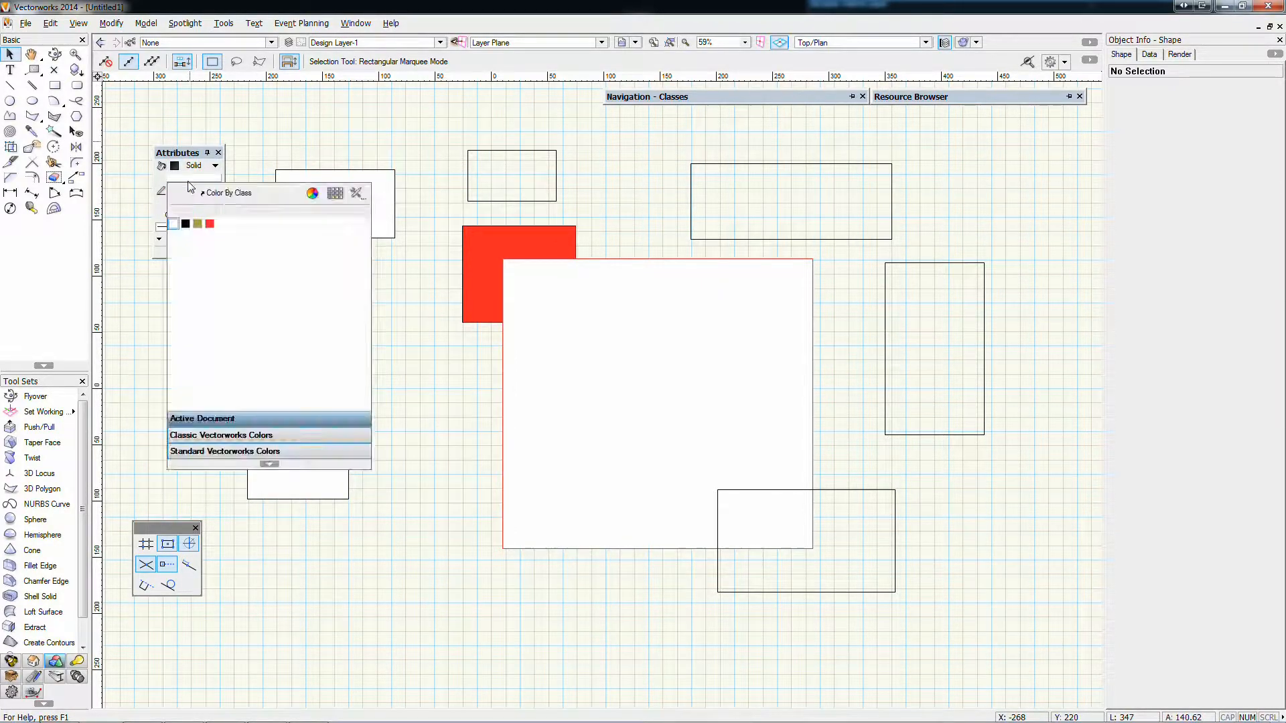
click(210, 223)
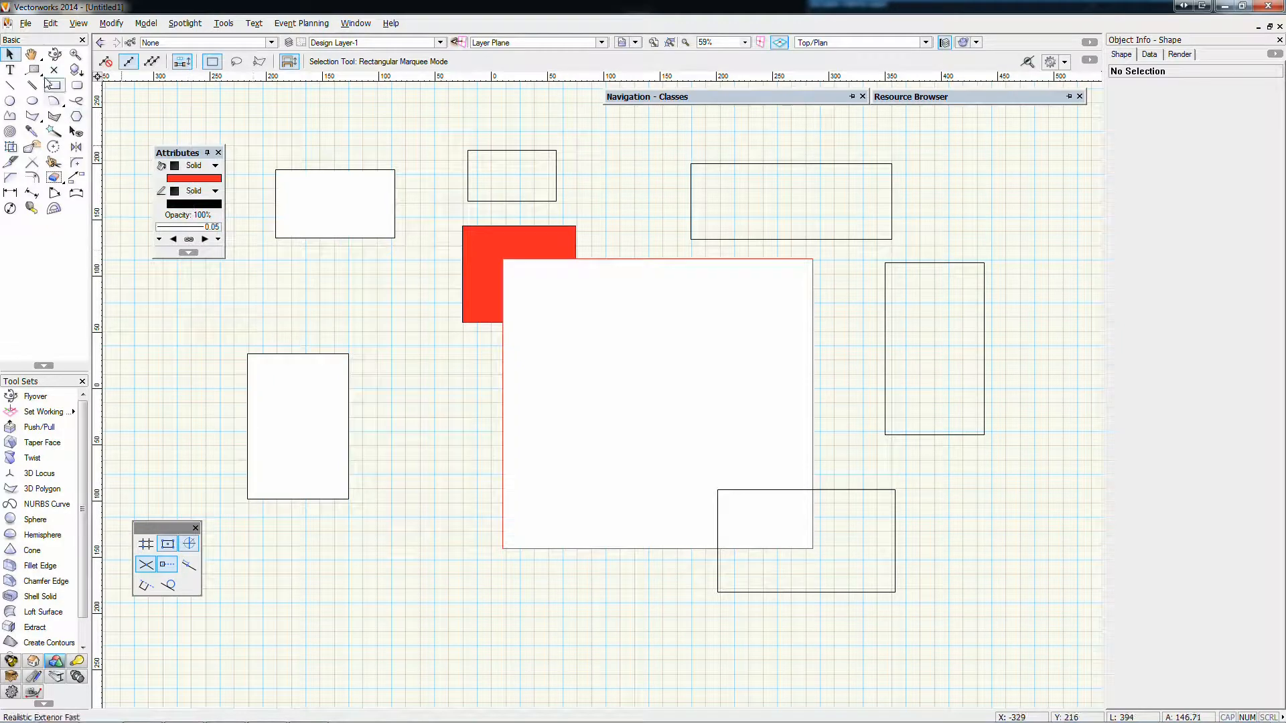
Draw three red rectangles among the shapes on the drawing's left side, the lowest about 61 x 79 mm, and deselect
click(54, 85)
click(359, 100)
click(426, 168)
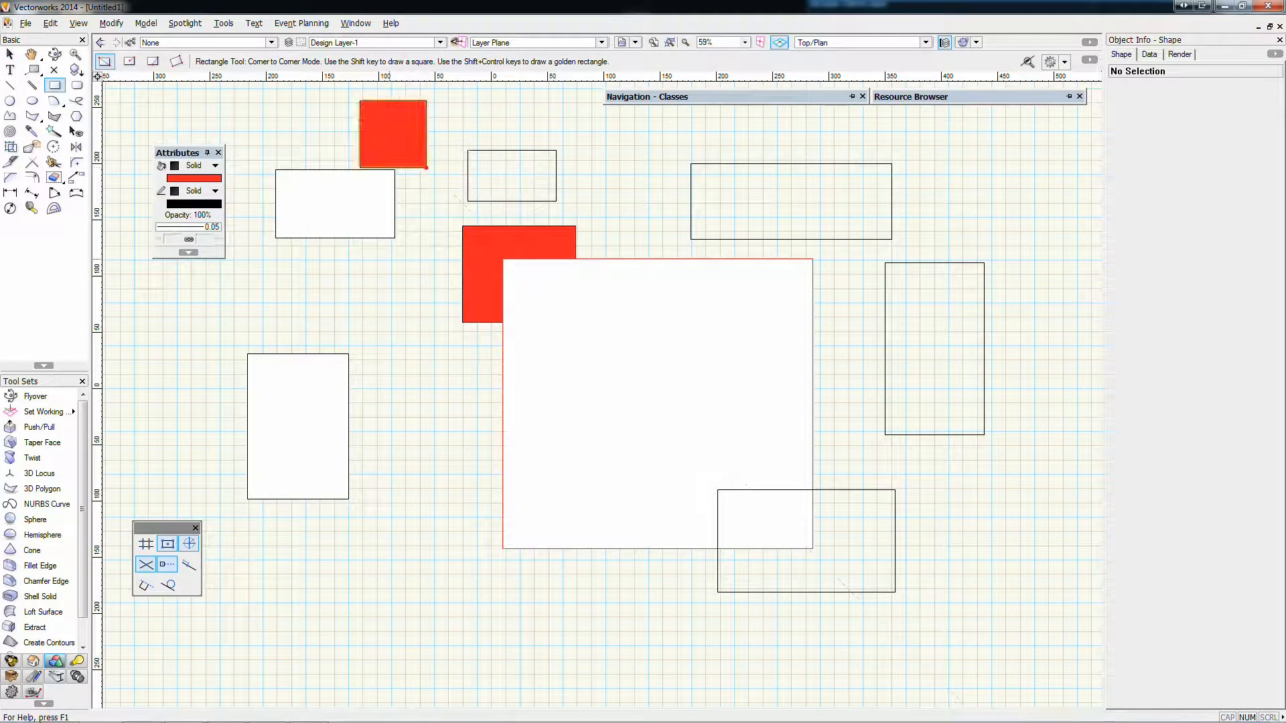
click(381, 271)
click(456, 400)
click(349, 463)
click(417, 550)
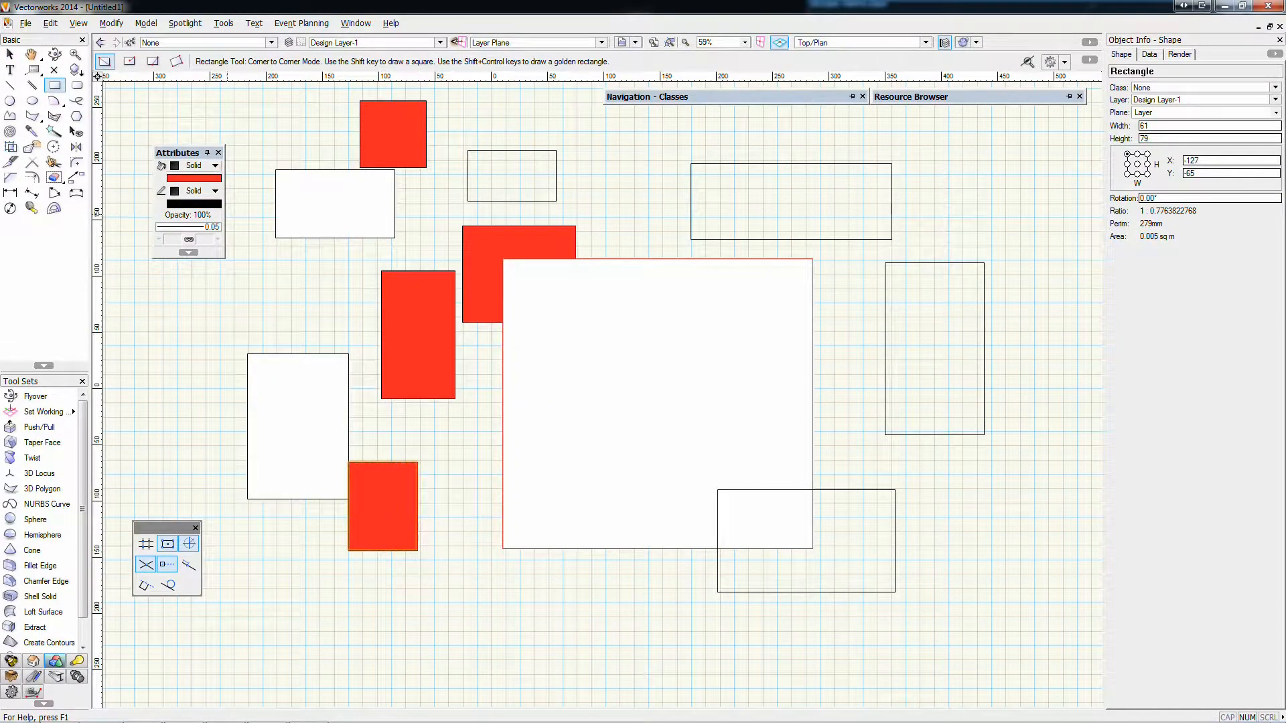
key(x)
key(x)
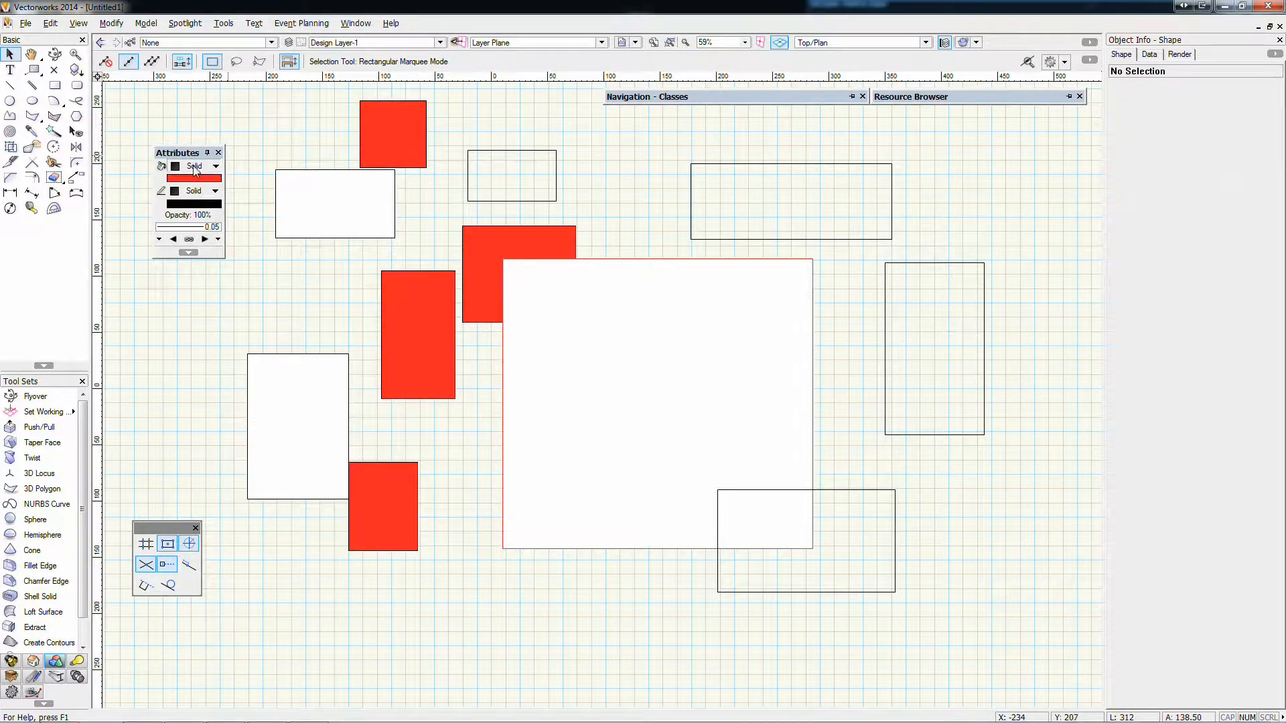
Set the default fill back to None and draw three unfilled rectangles overlapping the central shapes, the last about 158 x 141 mm
click(193, 166)
click(201, 179)
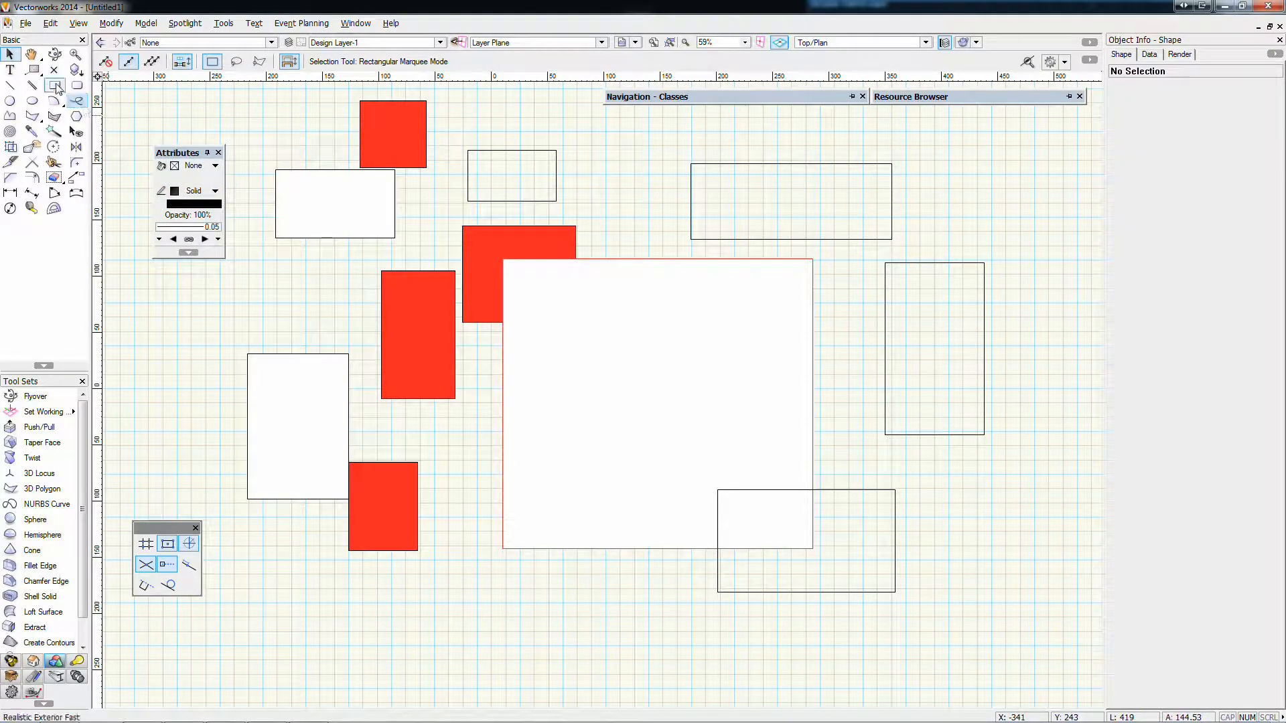
click(55, 85)
click(551, 123)
click(631, 227)
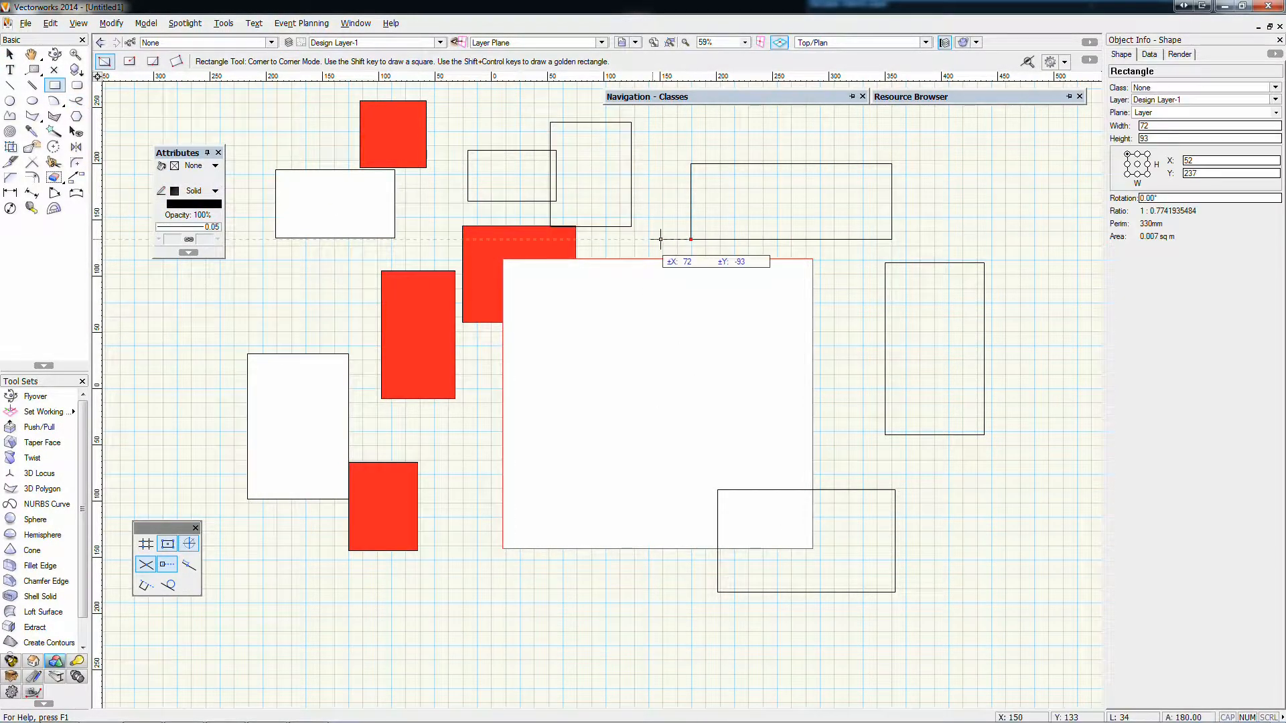
click(503, 239)
click(691, 383)
click(425, 436)
click(602, 593)
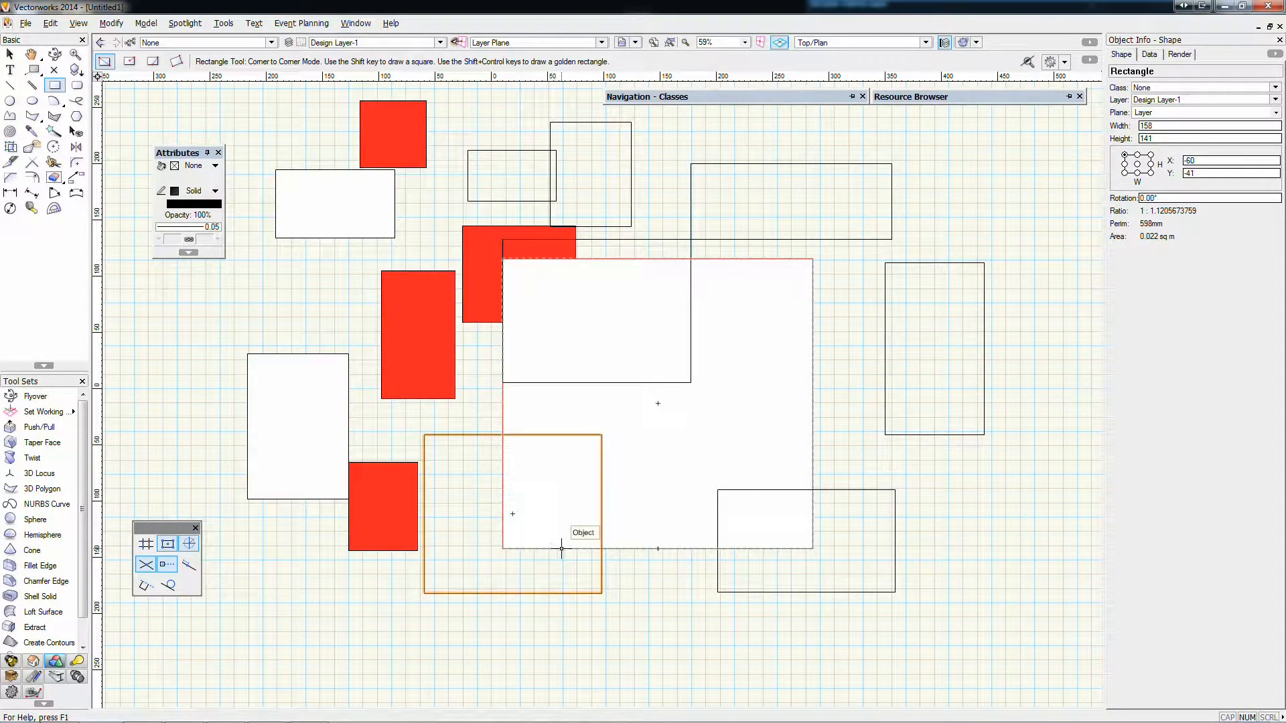
Select all rectangles, give them a solid white fill and deselect them
key(ctrl+a)
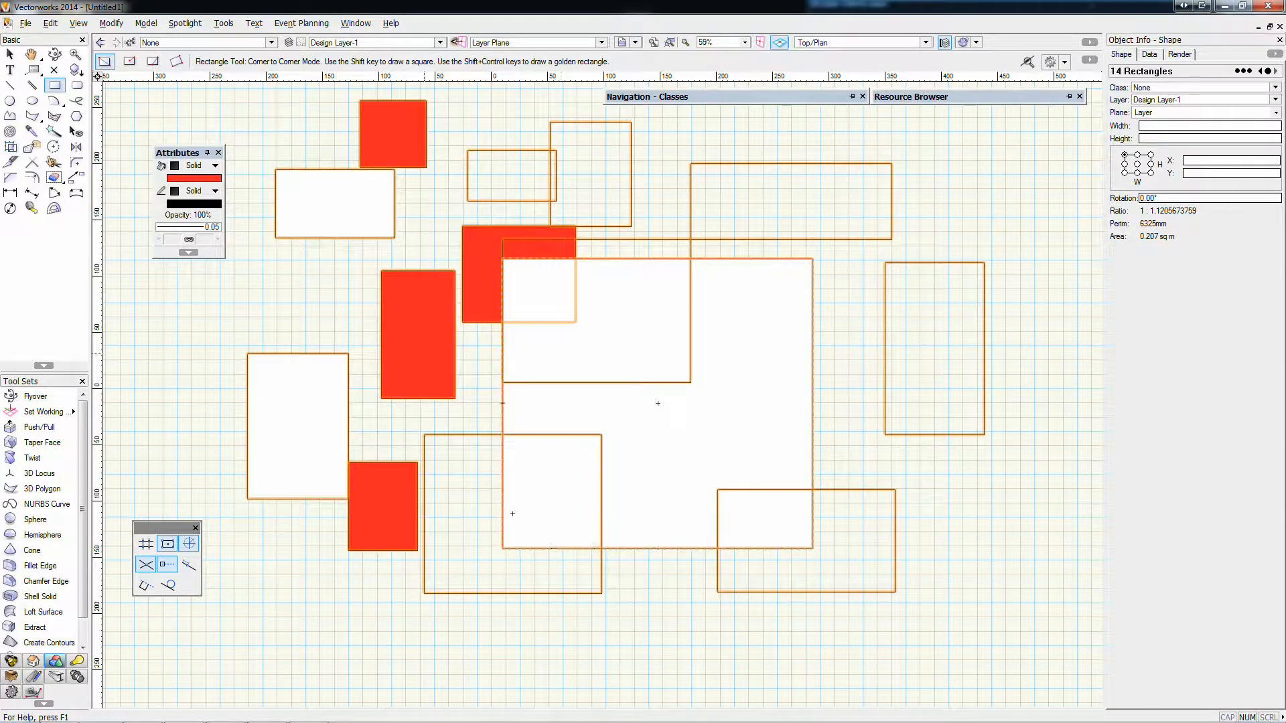
click(193, 166)
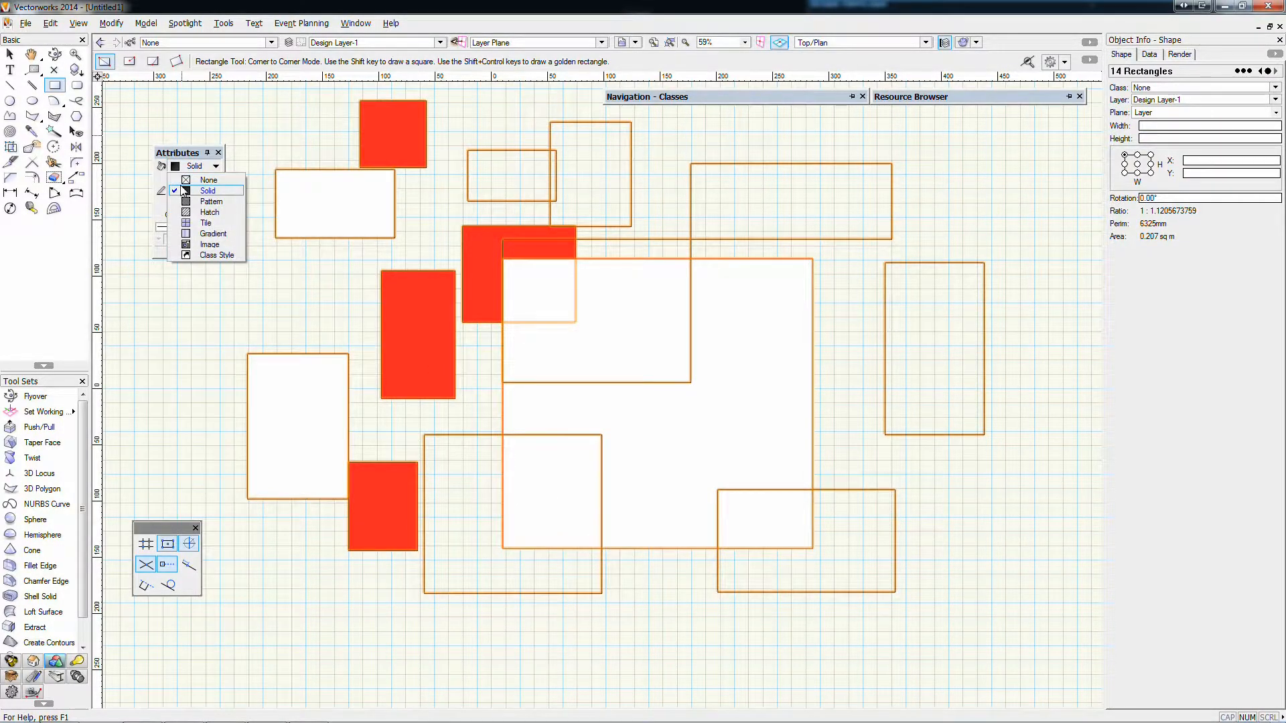
click(185, 185)
click(183, 179)
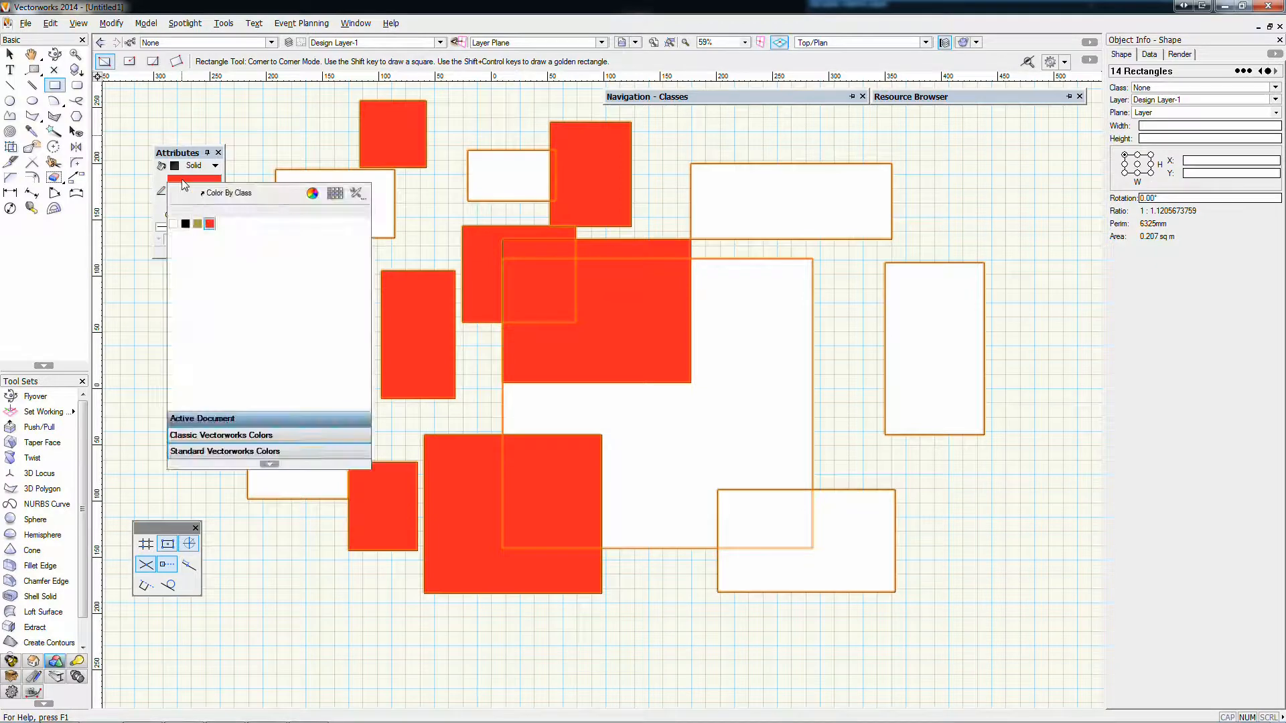
click(173, 223)
click(10, 55)
click(384, 229)
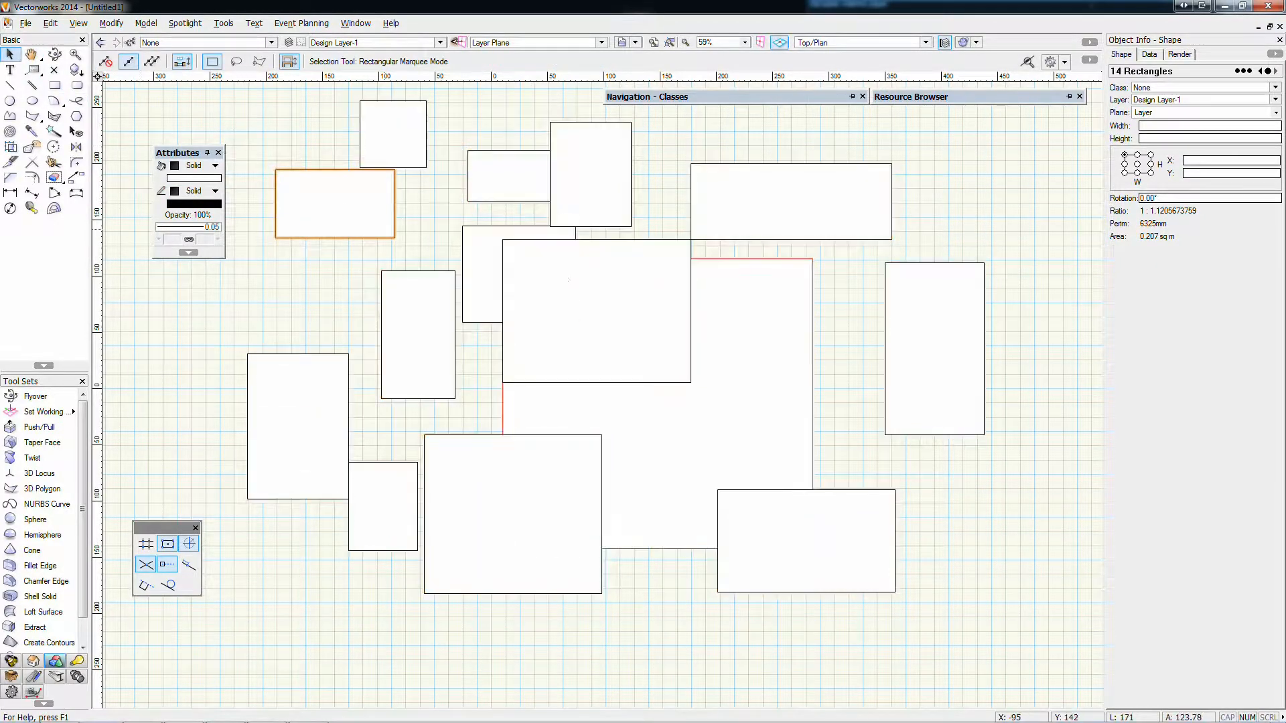
Change the pen colour of the large red-outlined rectangle to black and deselect it
click(661, 402)
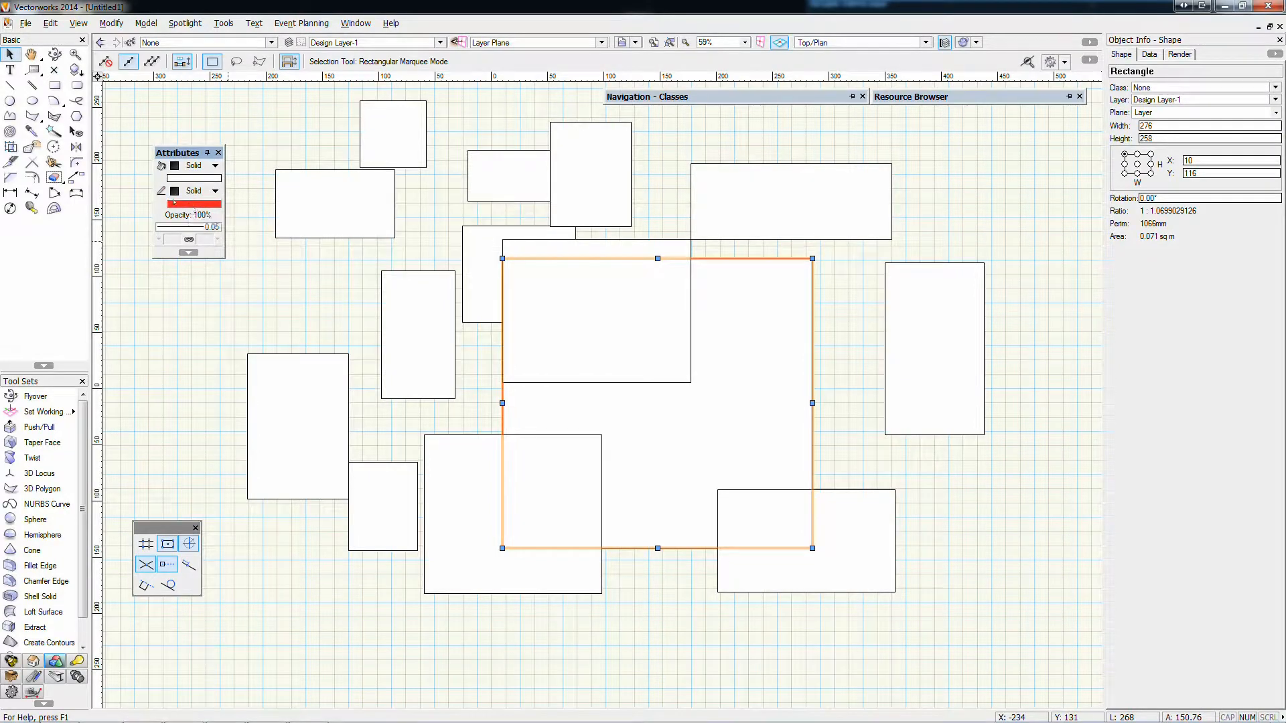
click(174, 202)
click(186, 250)
click(230, 315)
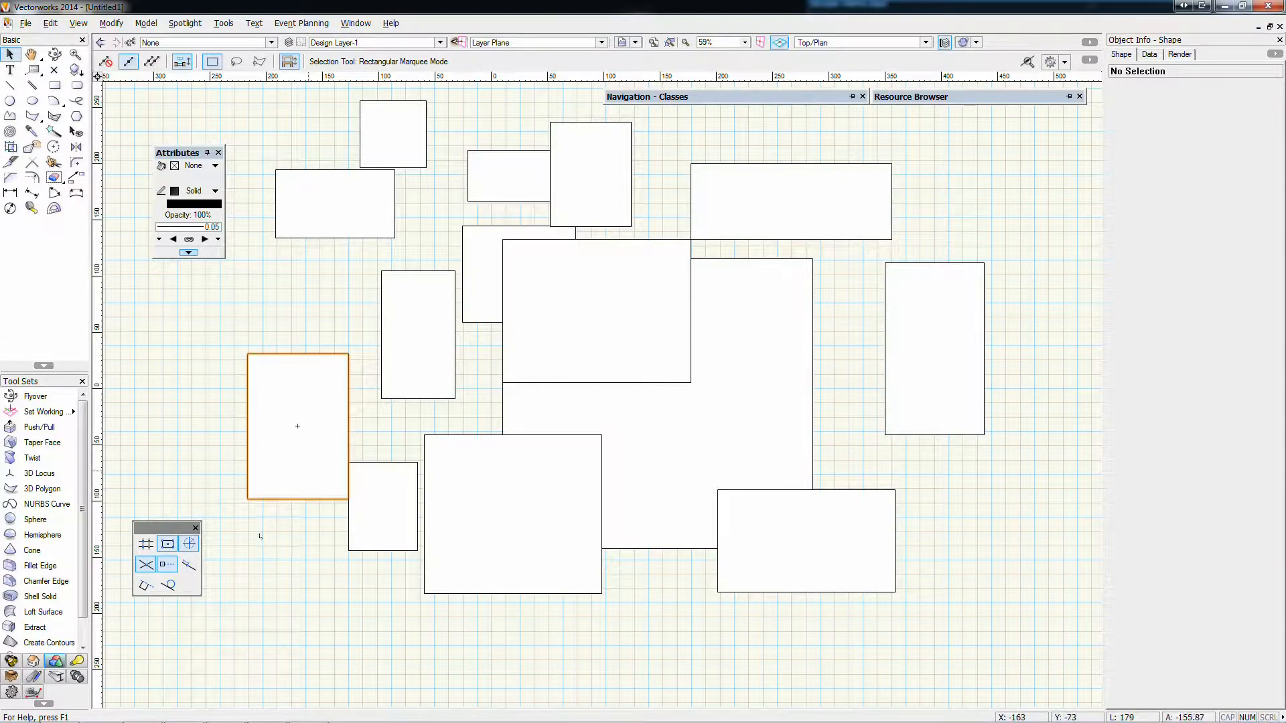
Delete all the rectangles and move the snapping palette directly below the Attributes palette
drag(225, 661, 1052, 101)
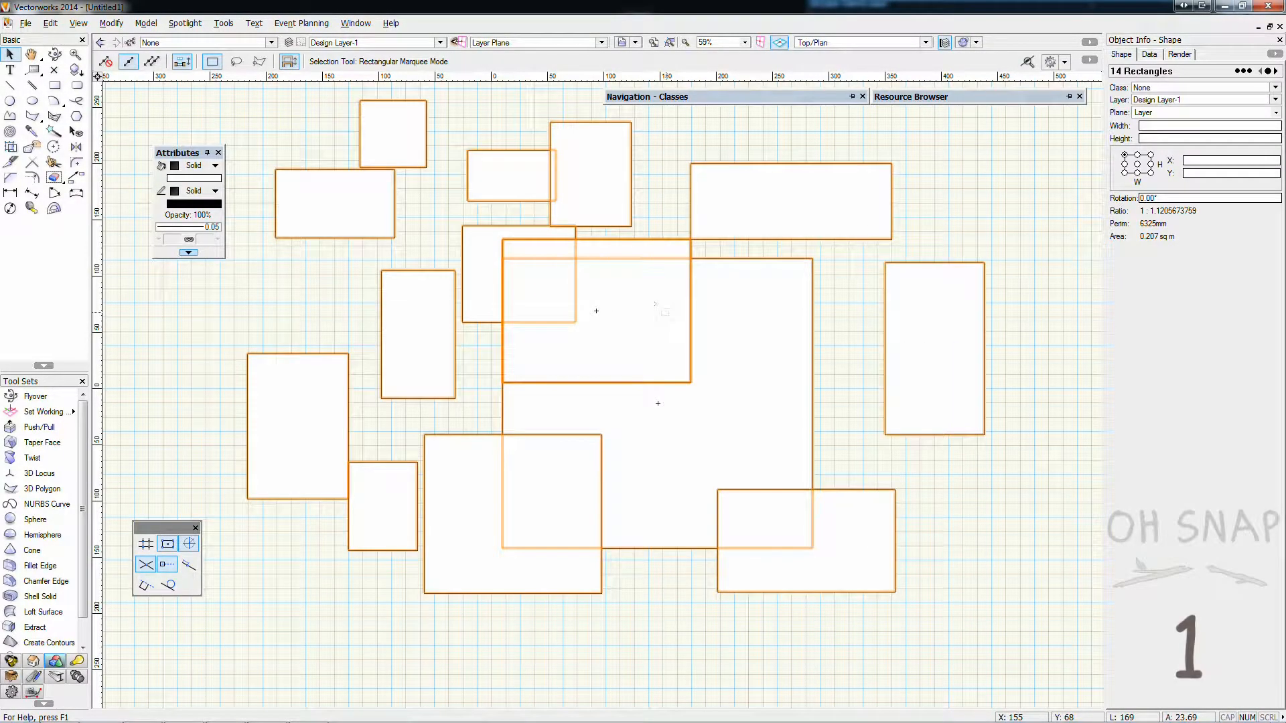
key(Delete)
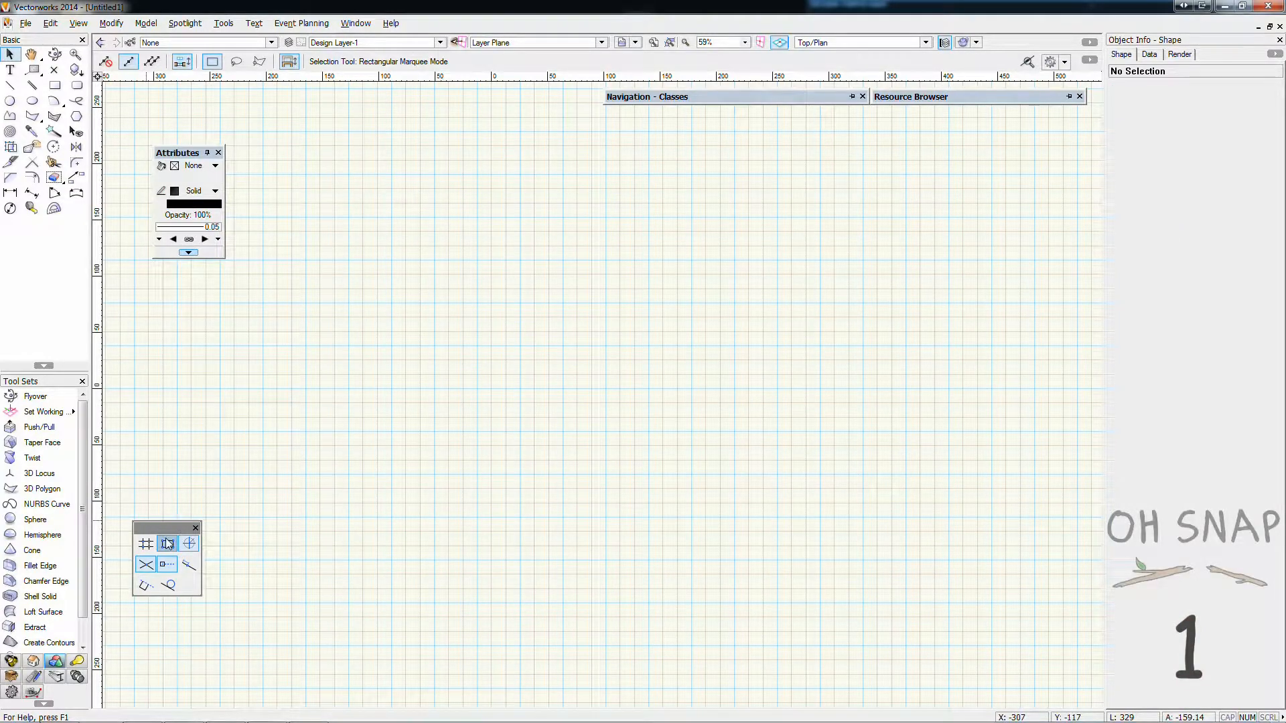
drag(181, 529, 208, 266)
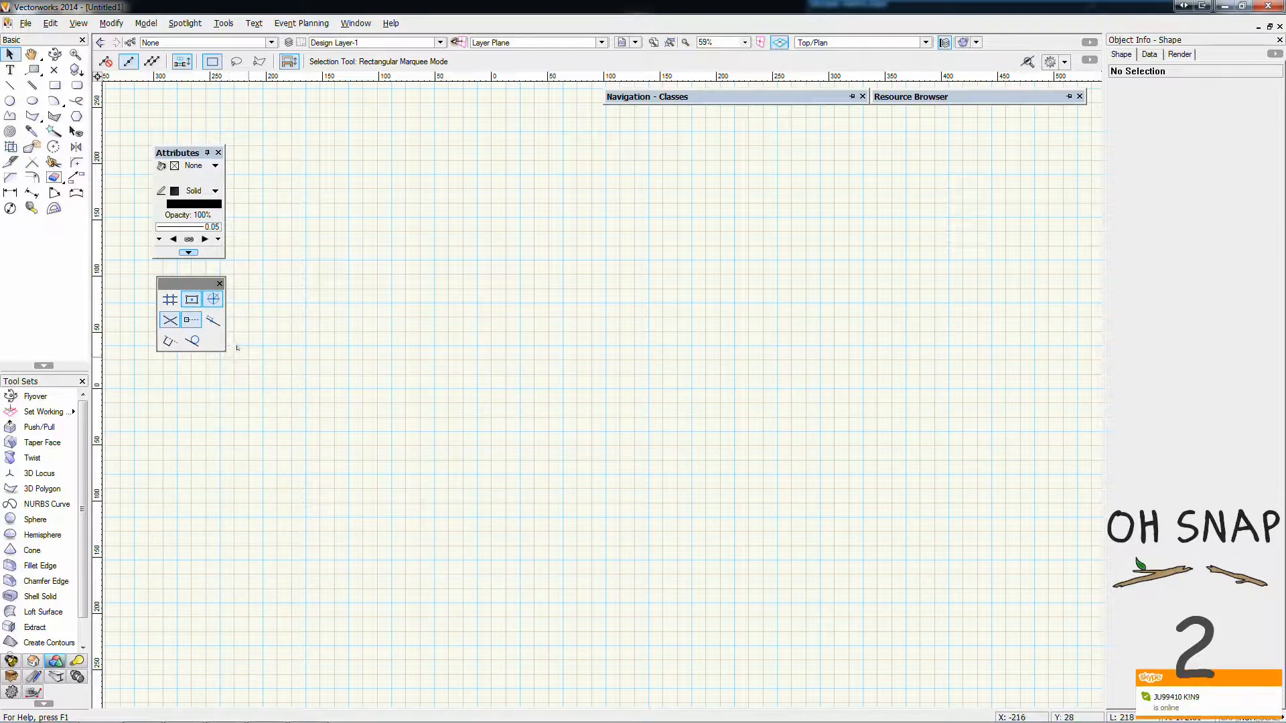
click(172, 314)
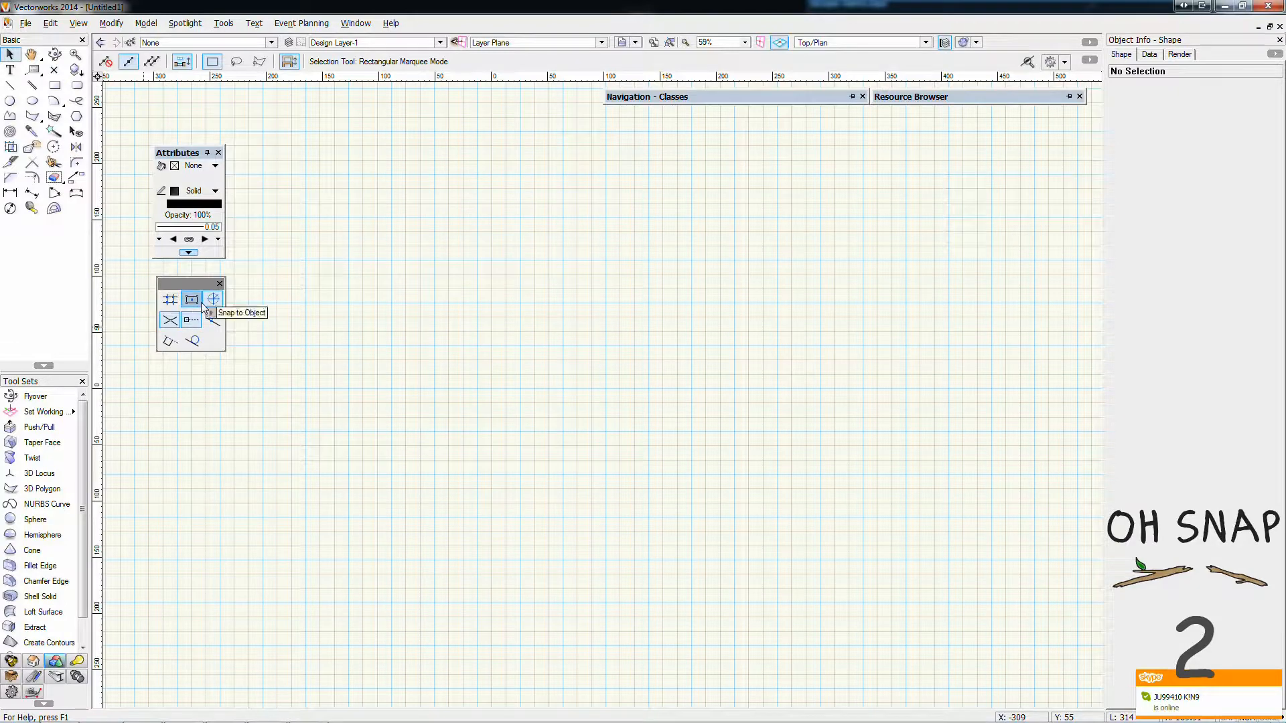
click(187, 320)
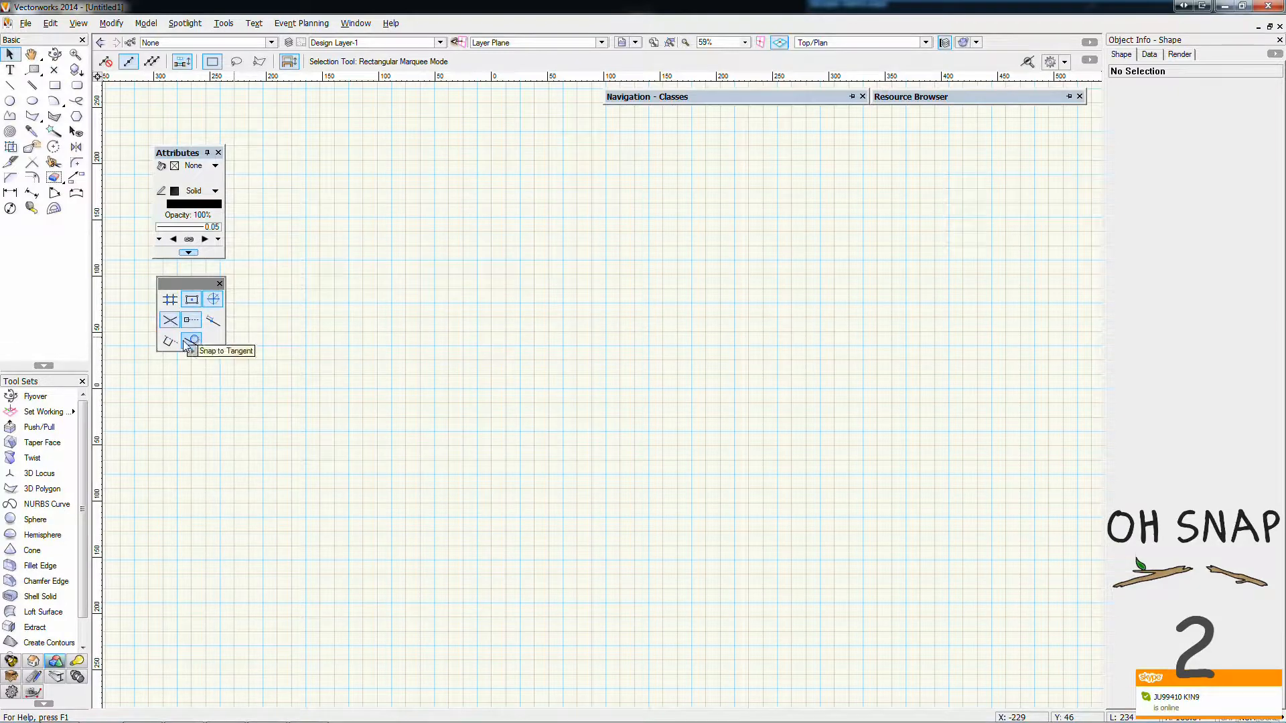
Set the default fill to solid white and draw two separate rectangles, the second about 187 x 169 mm, leaving nothing selected
click(194, 166)
click(191, 190)
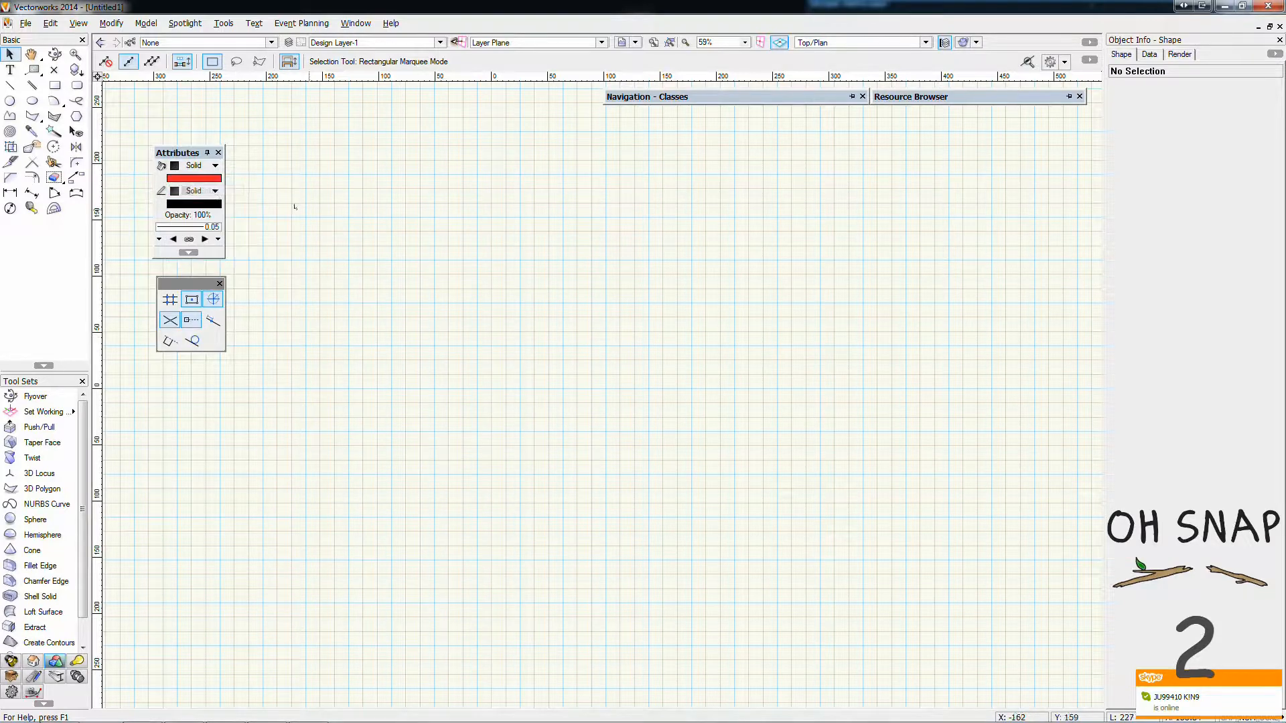
click(185, 178)
click(174, 224)
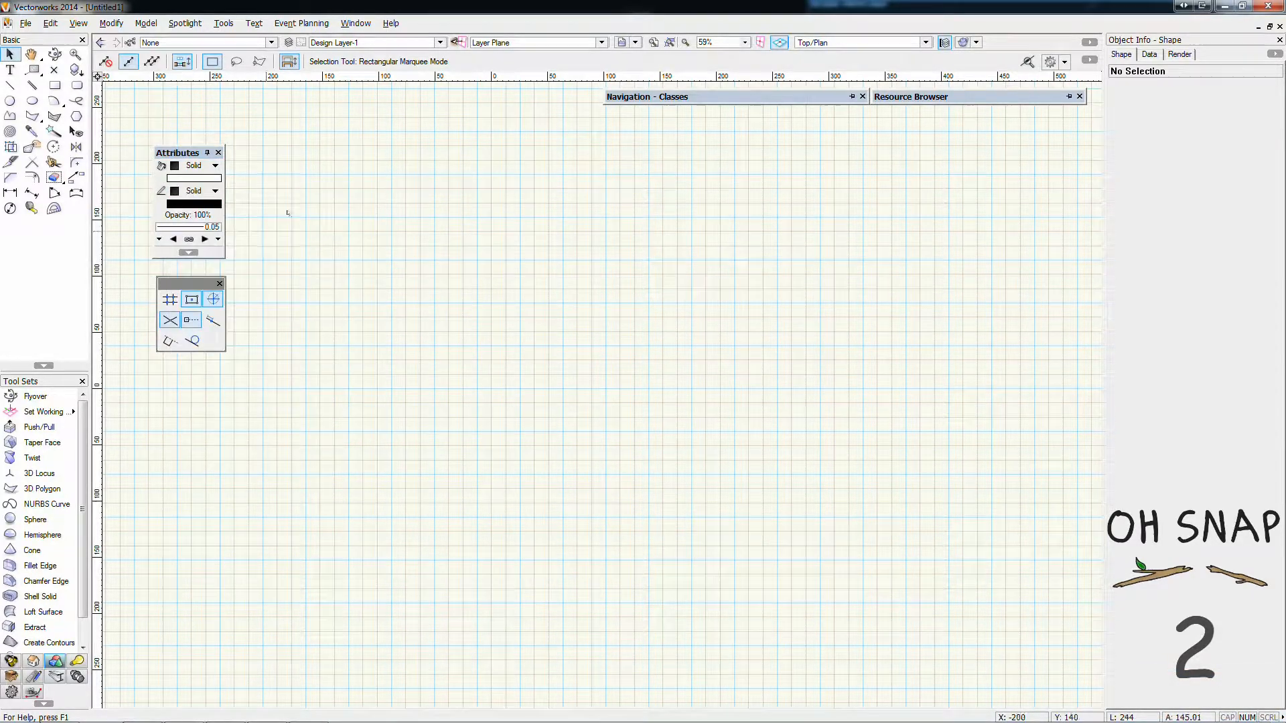
click(54, 85)
drag(384, 215, 588, 361)
drag(706, 258, 915, 449)
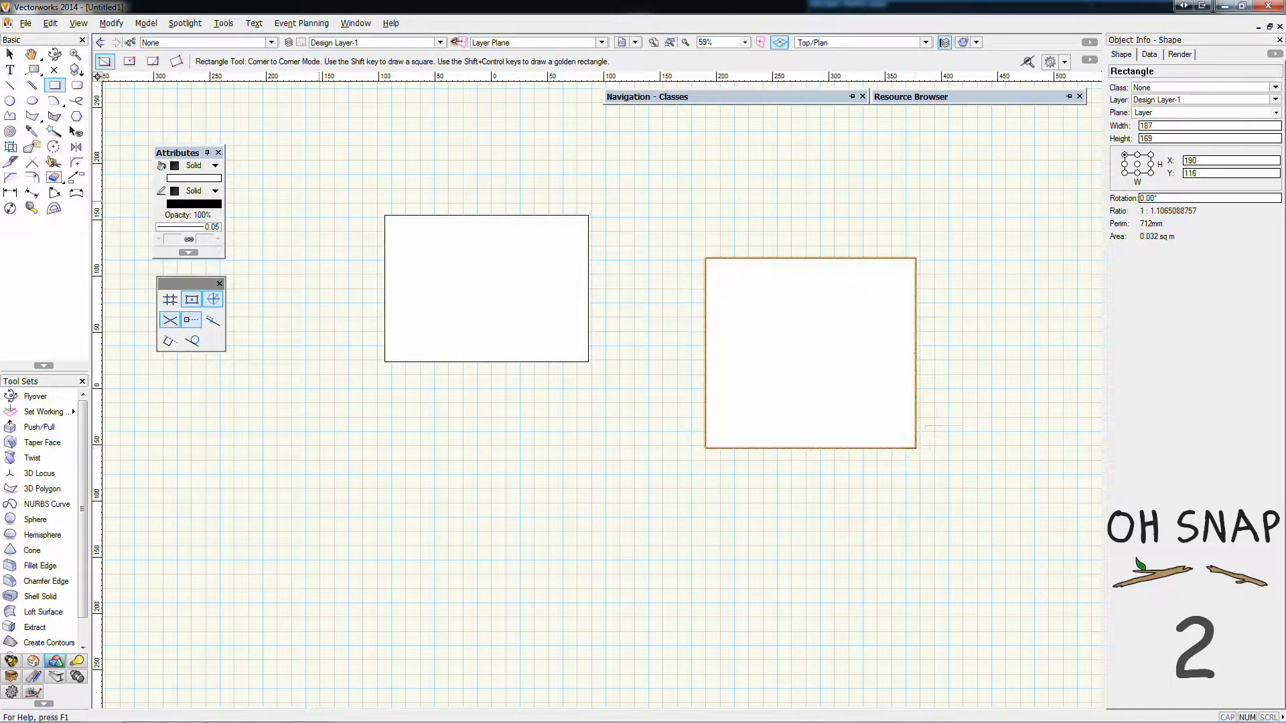
click(10, 54)
click(279, 158)
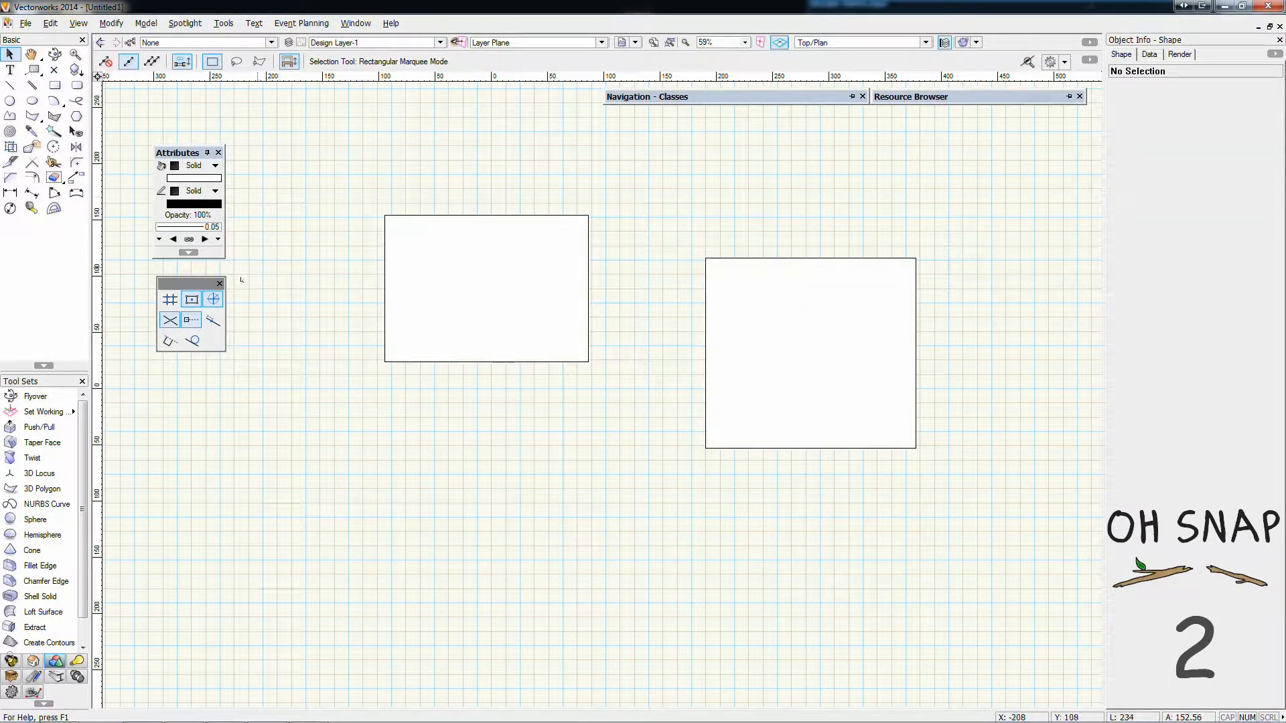
Turn on Snap to Grid and draw a 6 x 10 mm rectangle on grid points just below the first large rectangle
scroll(454, 362, up, 4)
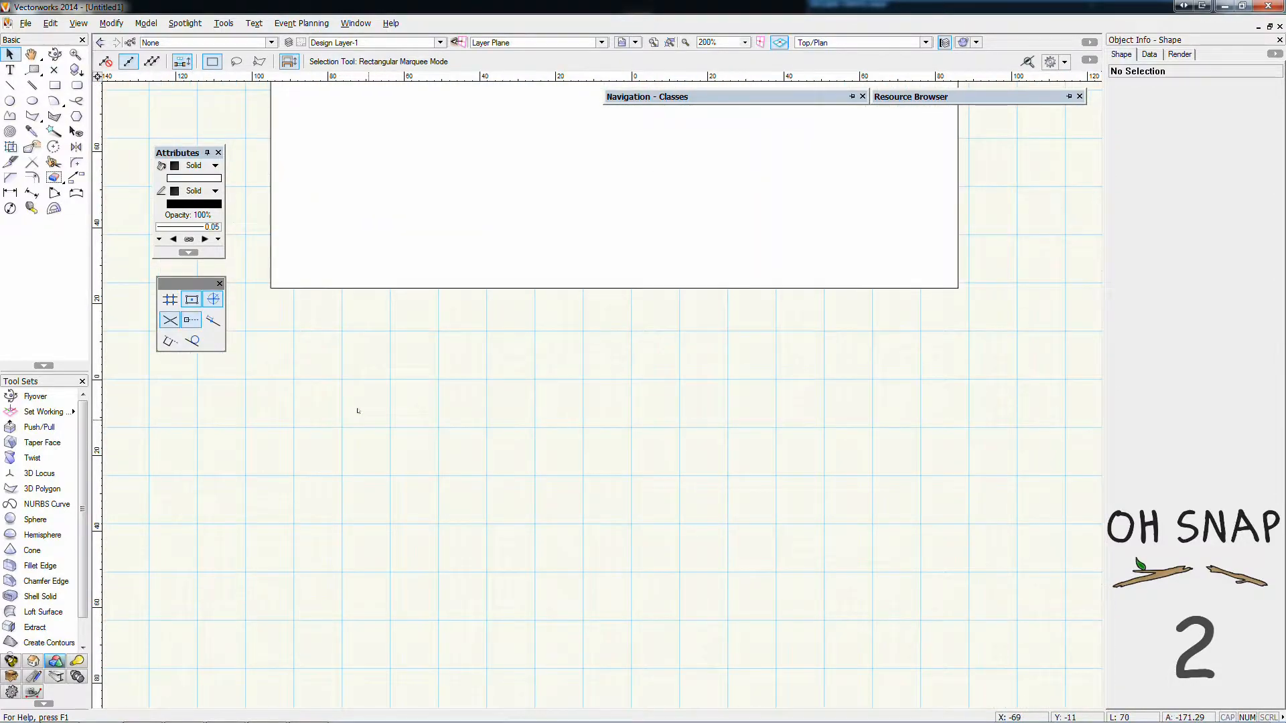
drag(480, 288, 594, 379)
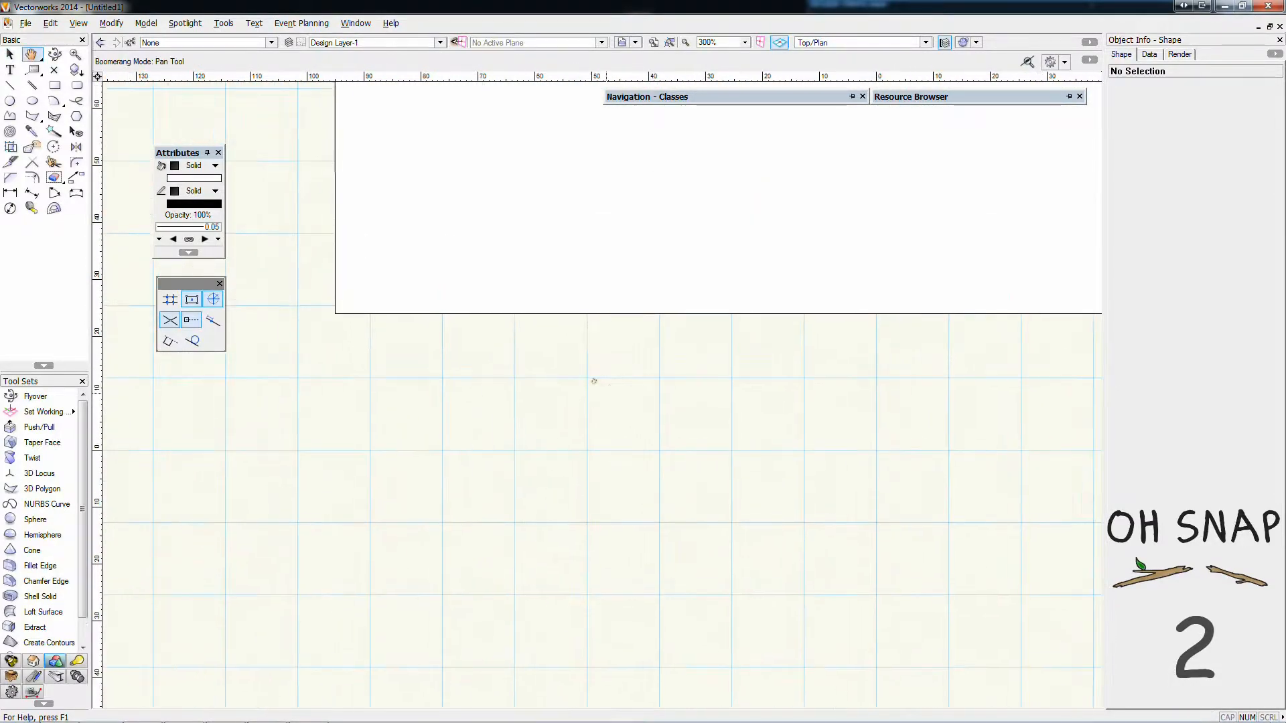
scroll(391, 327, up, 1)
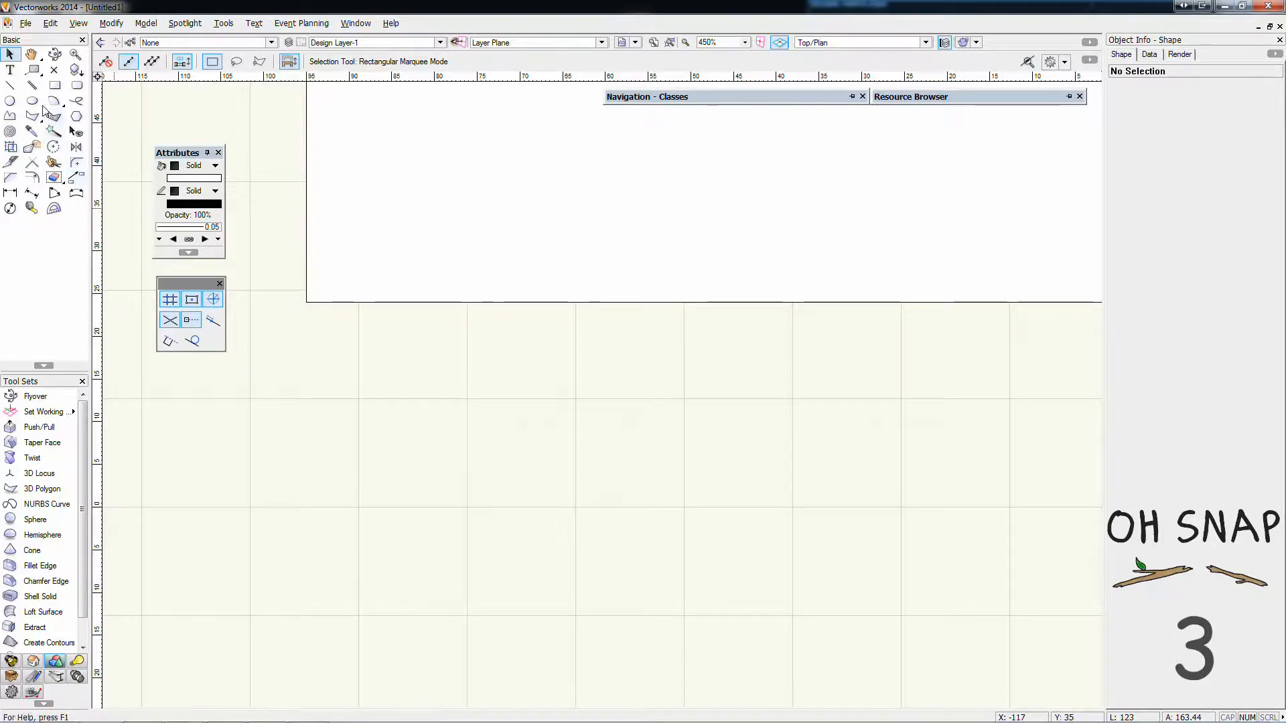
click(55, 86)
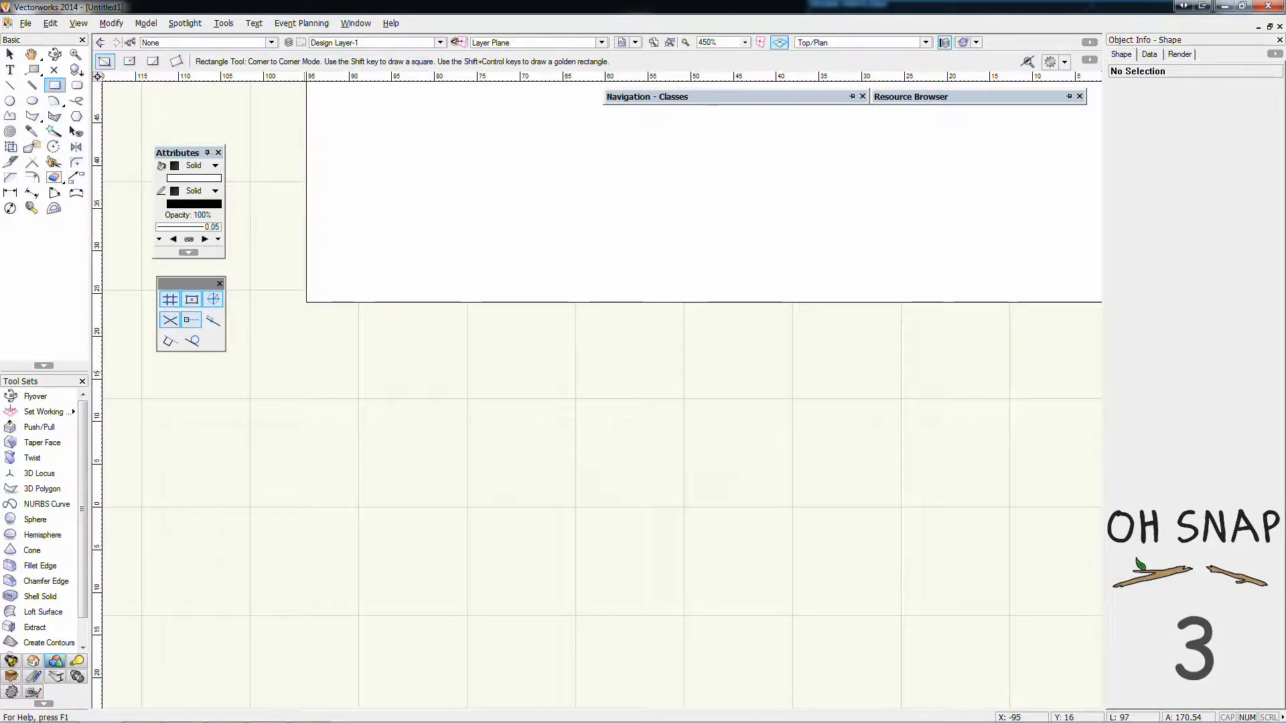
click(358, 399)
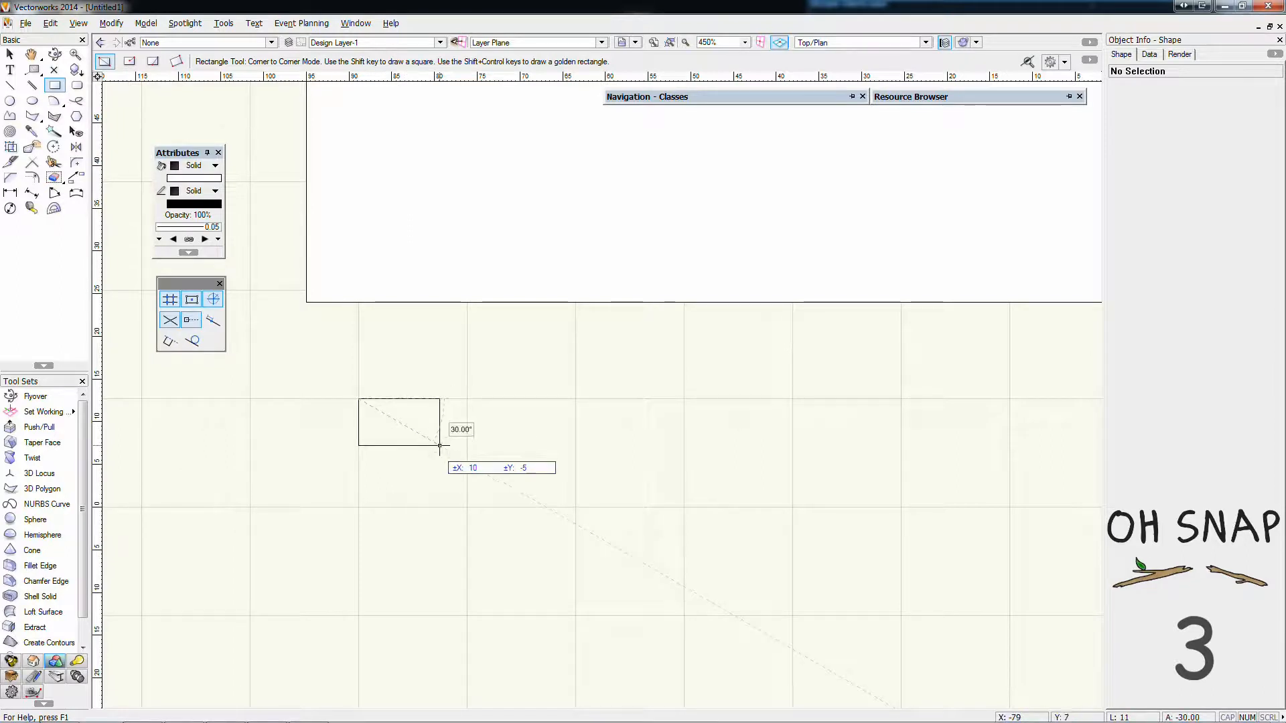
click(413, 480)
Draw a 13 x 7 mm rectangle snapped to the grid, to the right of the 6 x 10 mm one
click(467, 453)
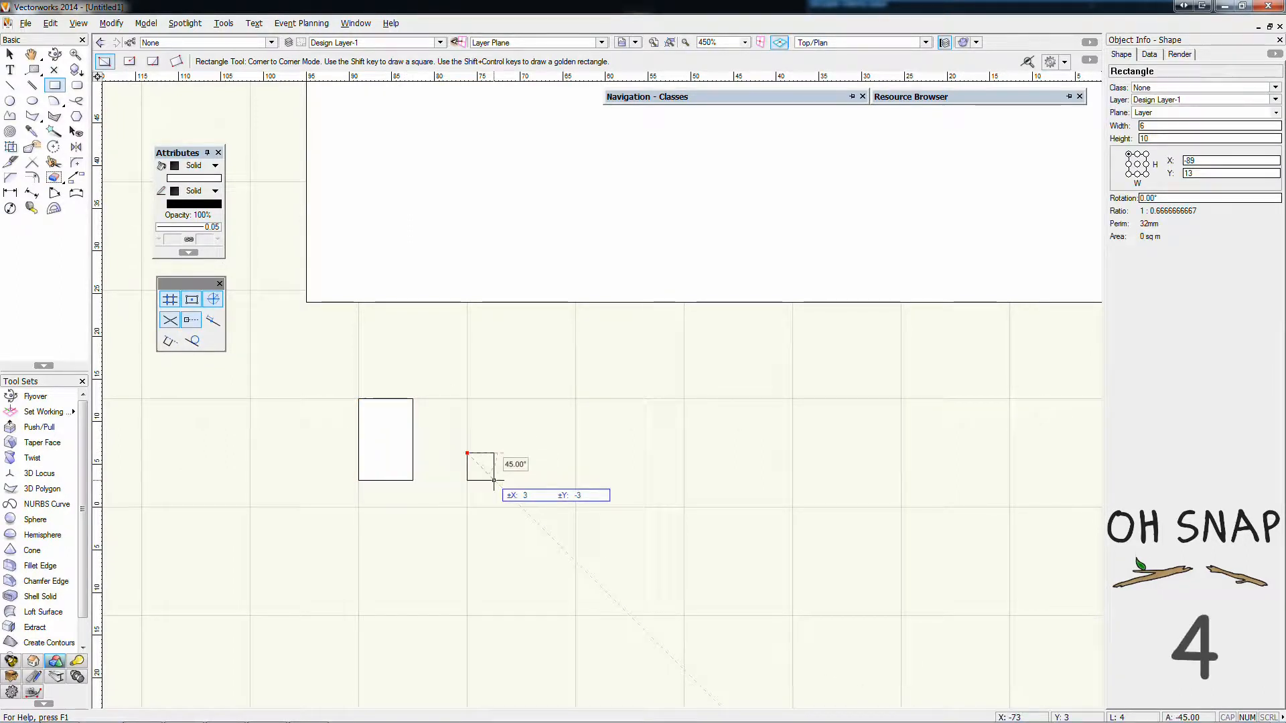
scroll(515, 481, up, 3)
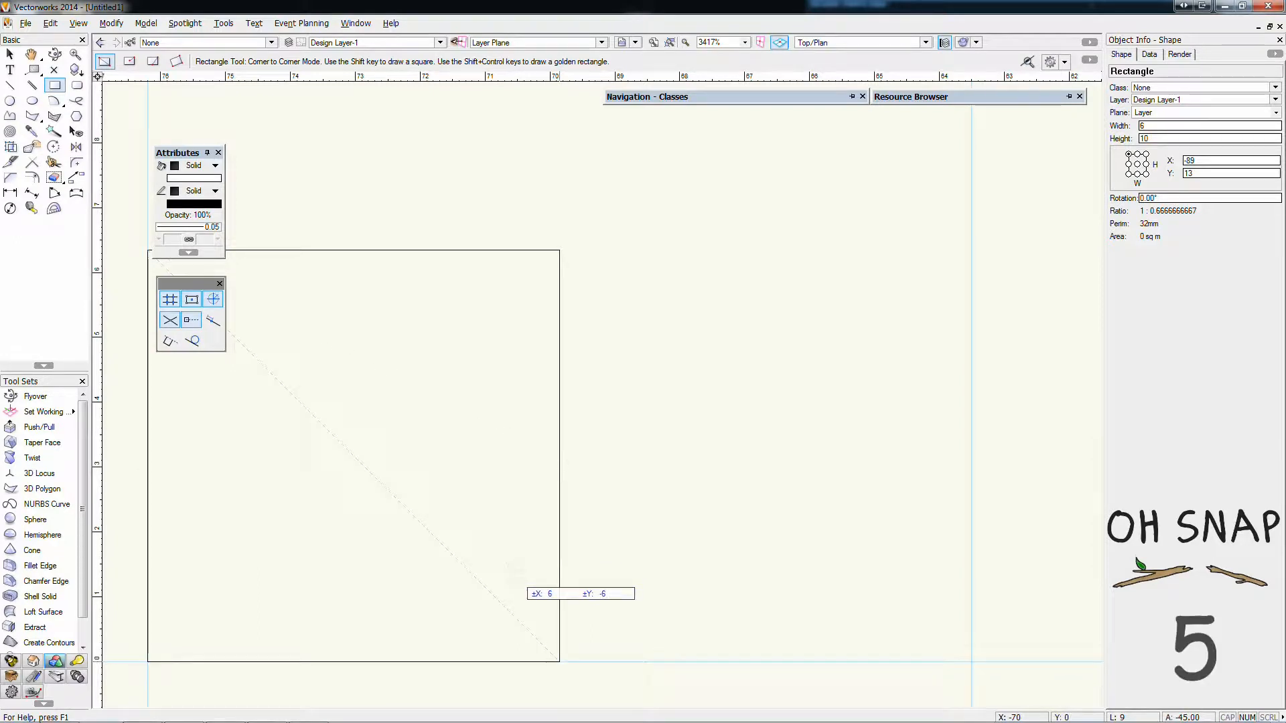
scroll(559, 456, down, 5)
scroll(520, 534, down, 3)
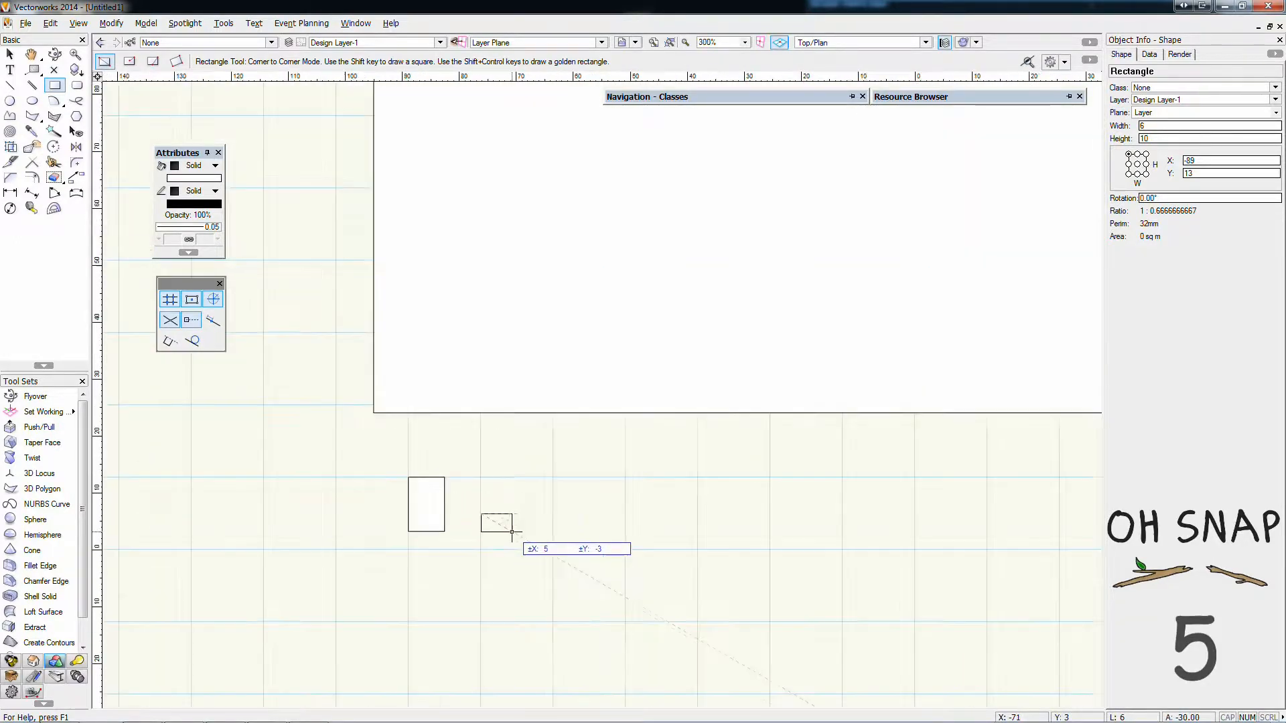
click(553, 472)
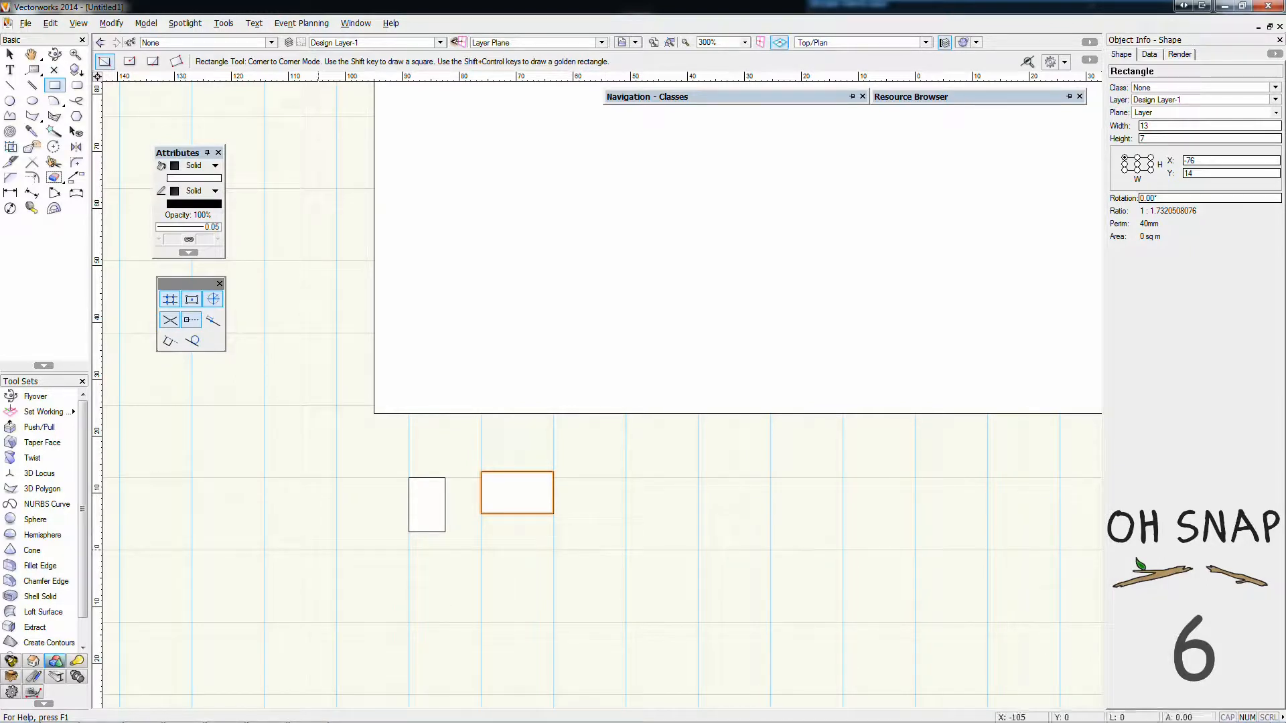
Turn off Snap to Object and draw a 10 x 25 mm rectangle on the grid beside the large rectangle's lower-left corner
click(318, 550)
scroll(374, 413, up, 4)
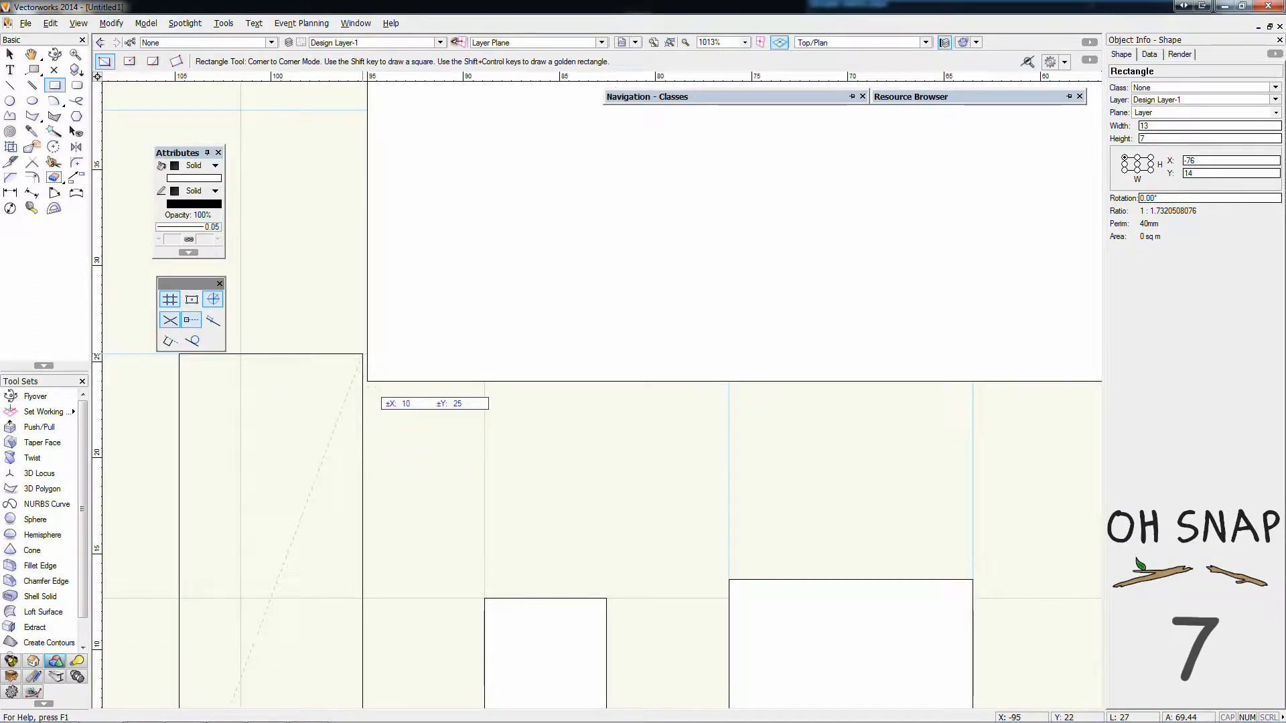
click(362, 355)
Draw a 48 x 32 mm rectangle on grid points, overlapping the large rectangle's lower-left corner and the narrow 10 x 25 mm rectangle
scroll(366, 378, up, 1)
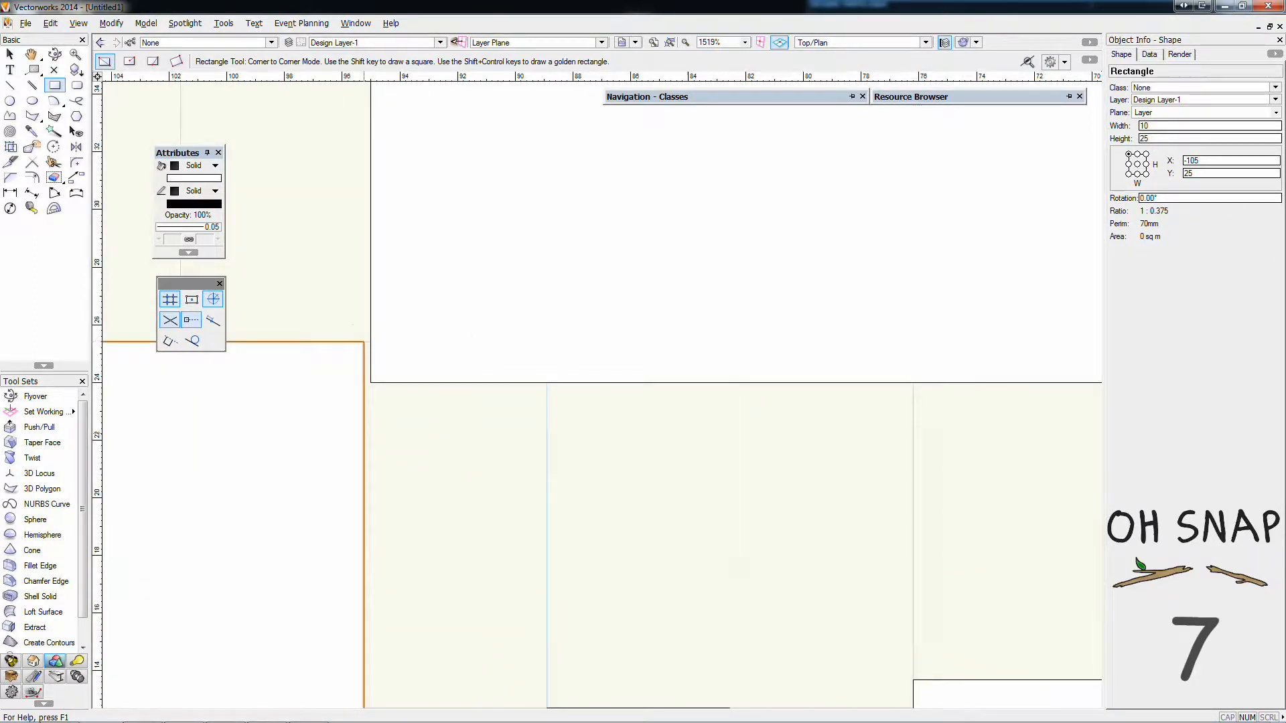
click(730, 616)
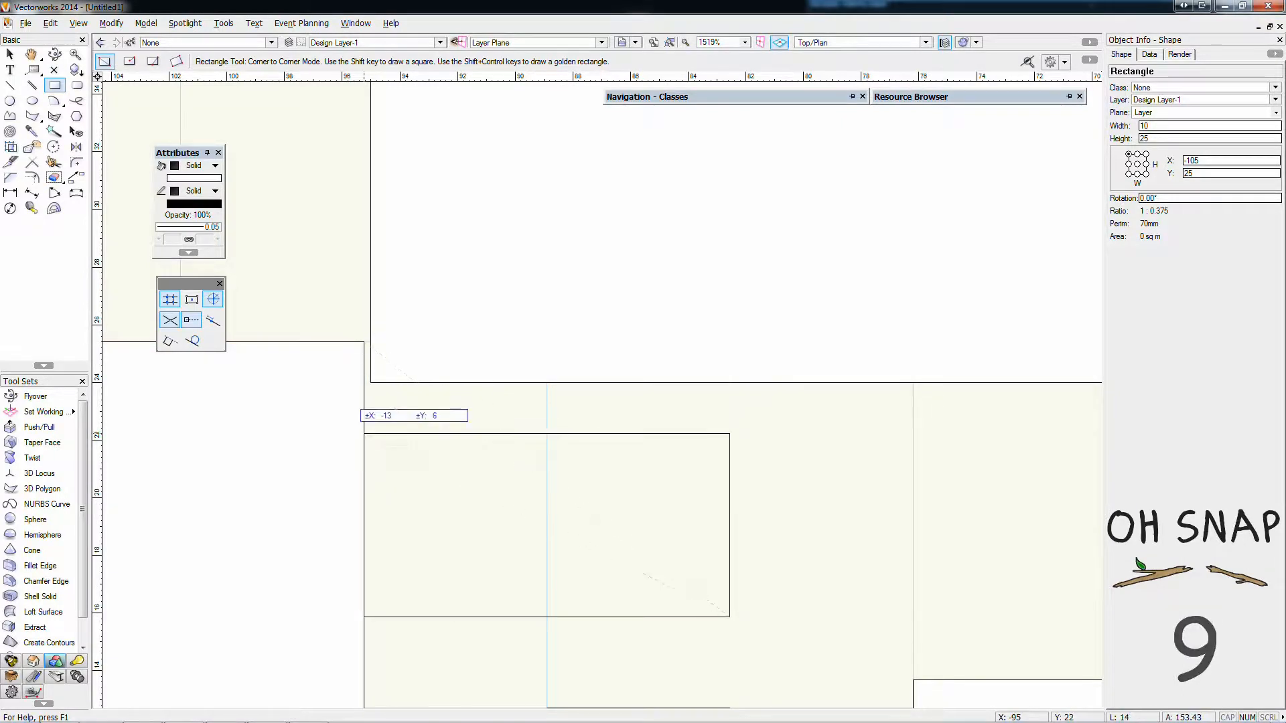
scroll(720, 491, down, 5)
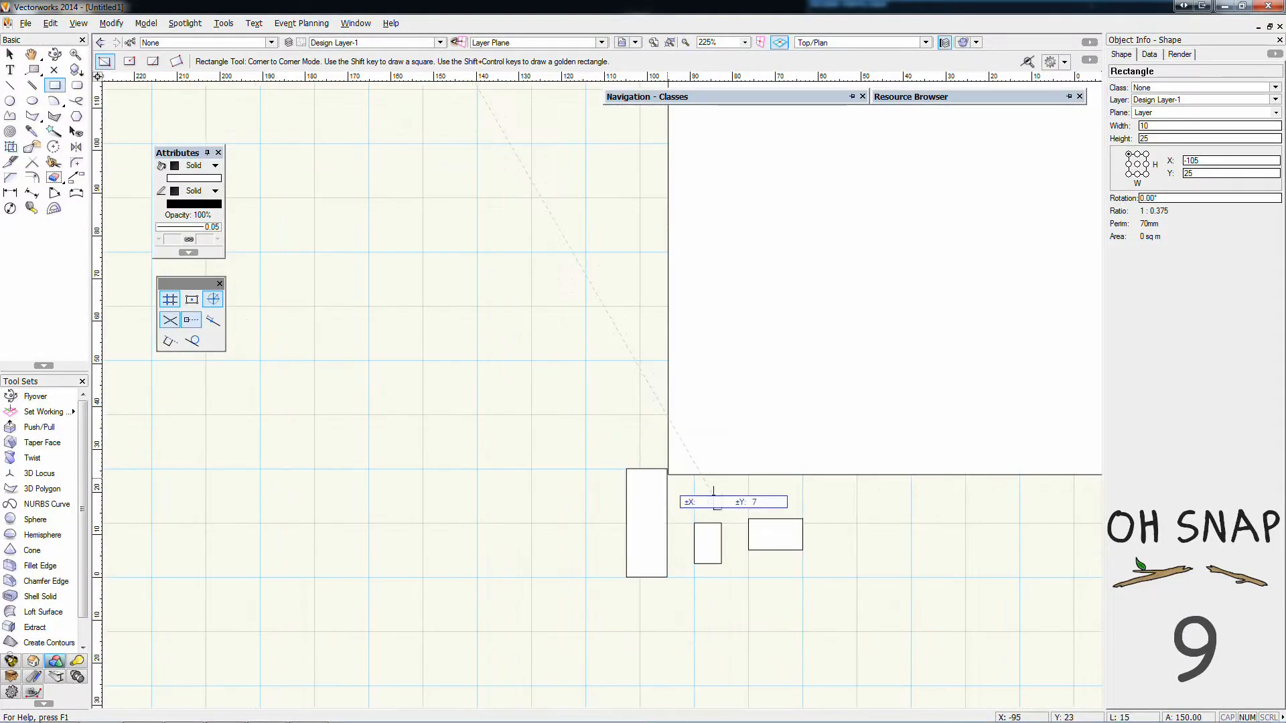
click(518, 374)
Draw a 25 mm square on grid points above the upper-left corner of the 48 x 32 mm rectangle
click(424, 266)
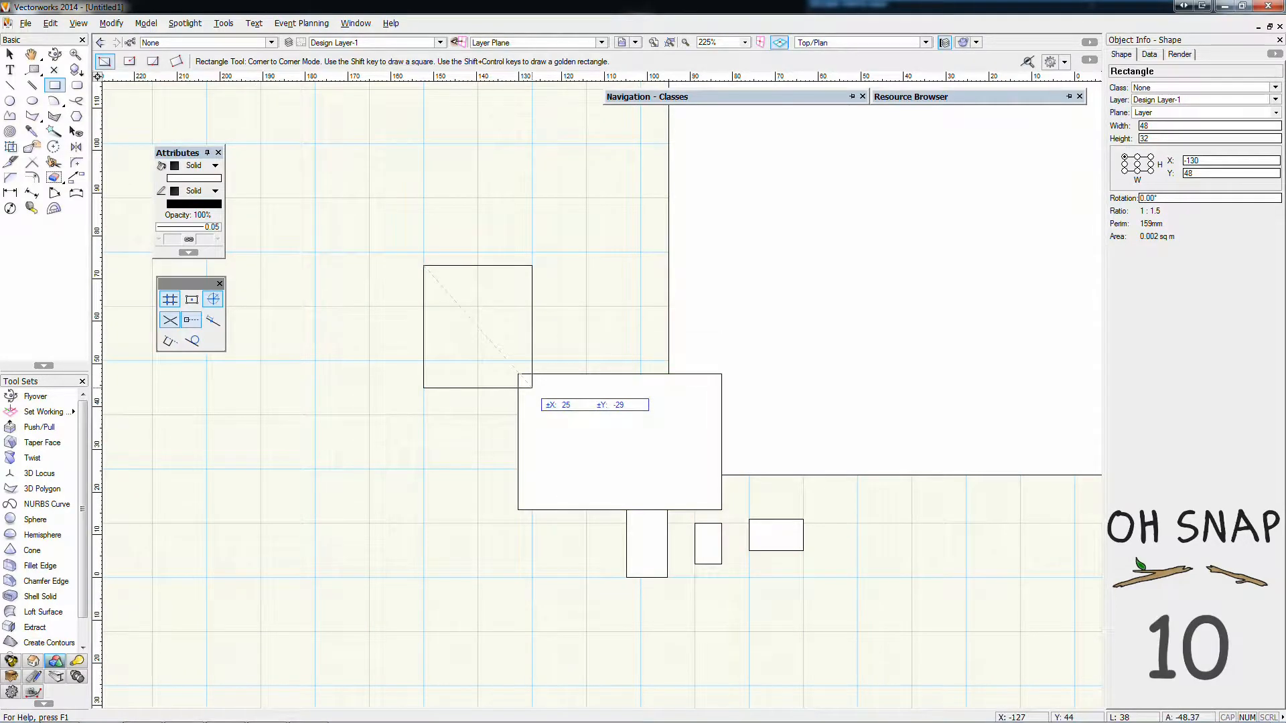
click(531, 374)
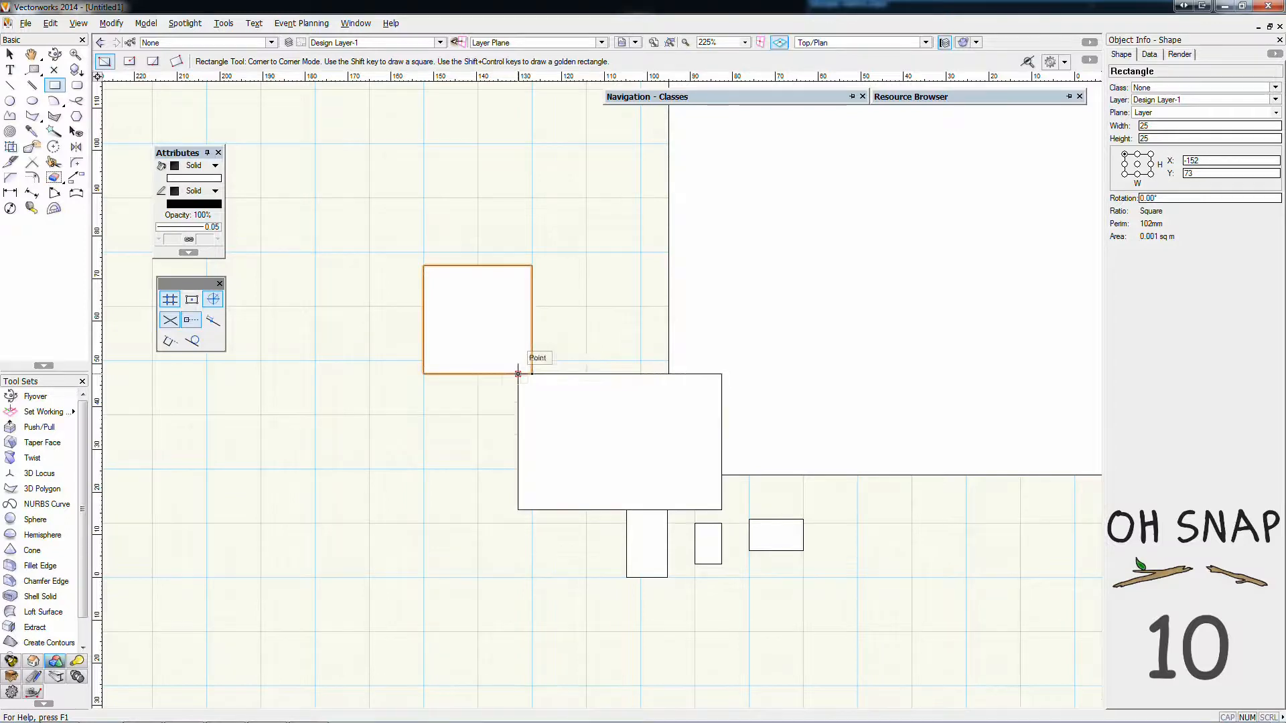
click(751, 389)
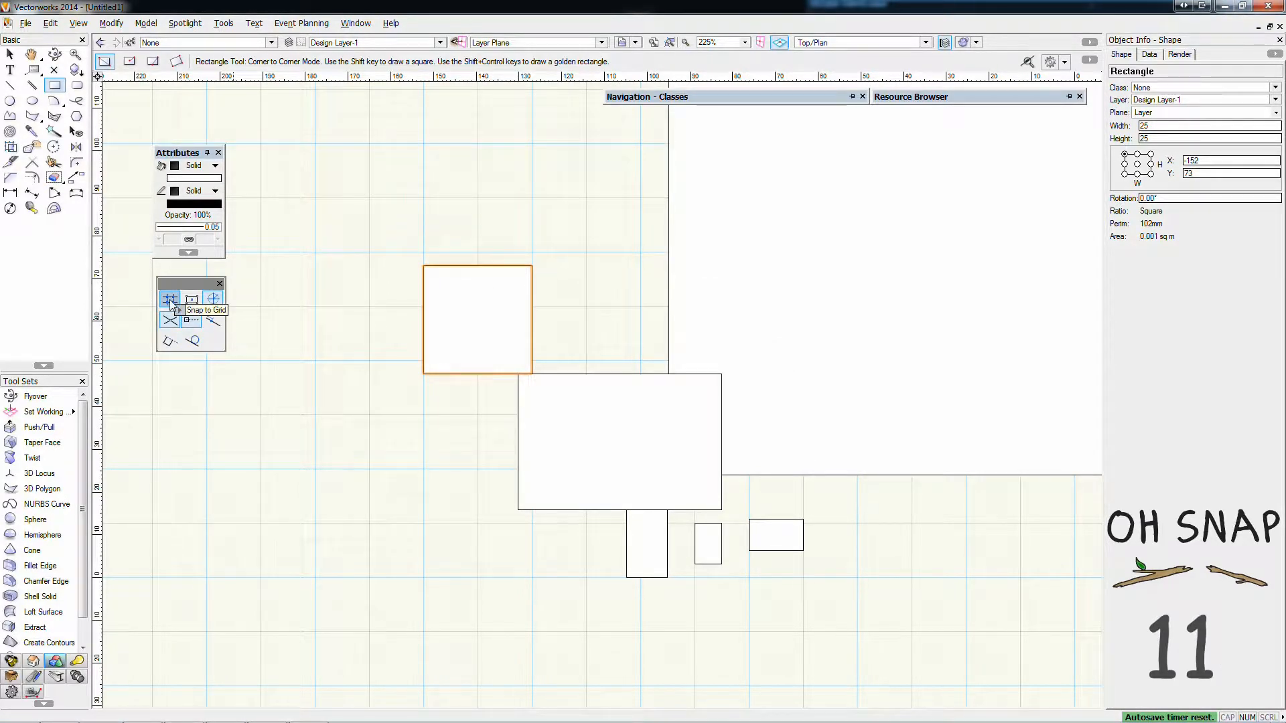
In the SmartCursor grid settings, set the symmetrical reference grid spacing to 10 and the snap grid spacing to 1
scroll(517, 373, up, 3)
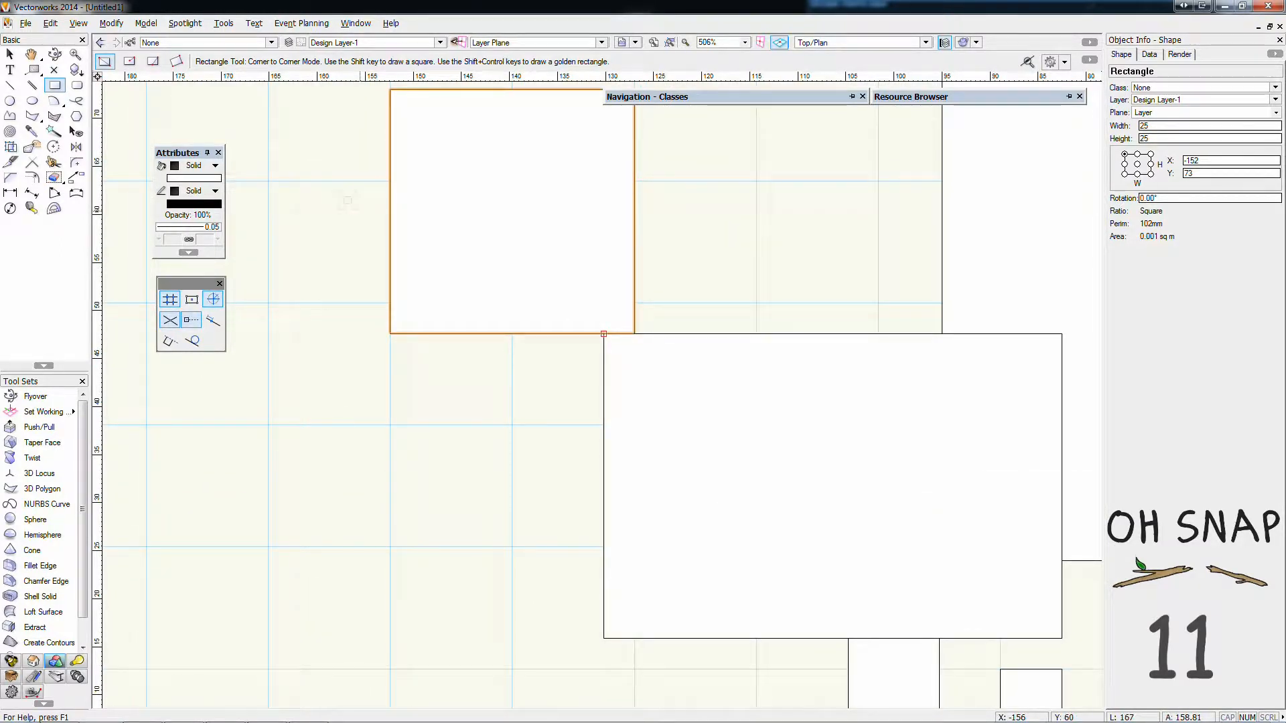
click(169, 300)
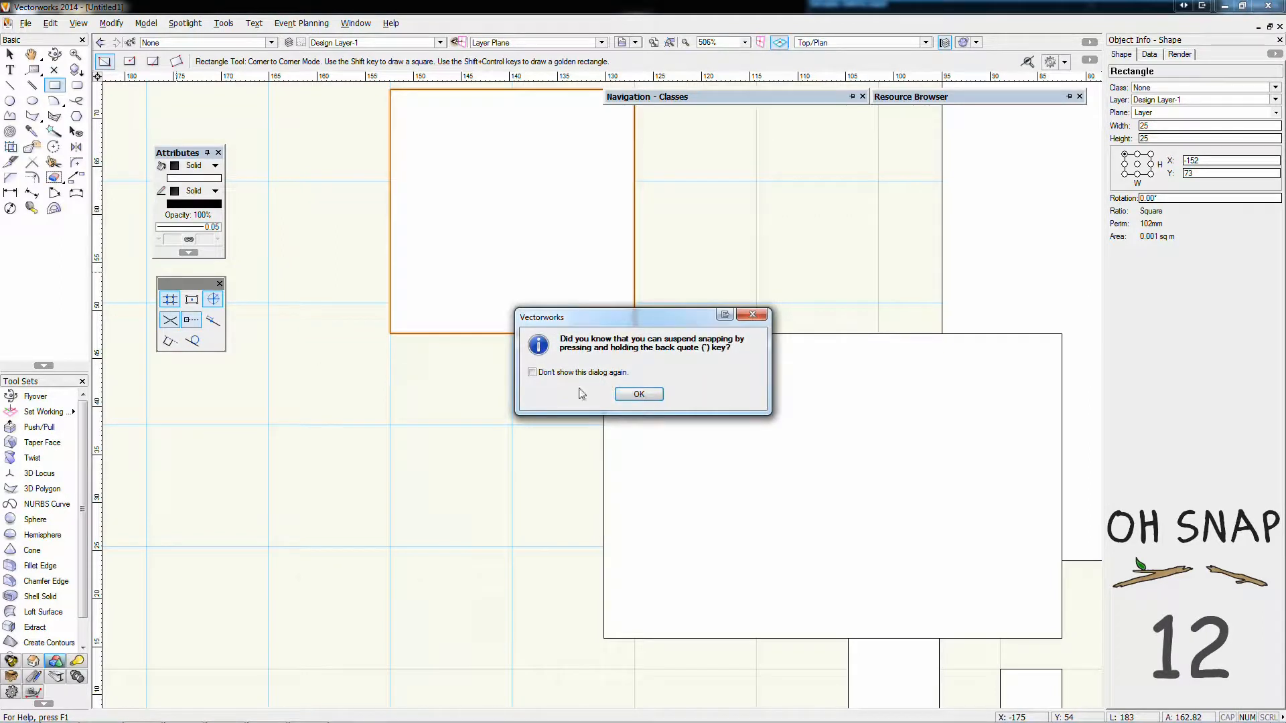
click(639, 395)
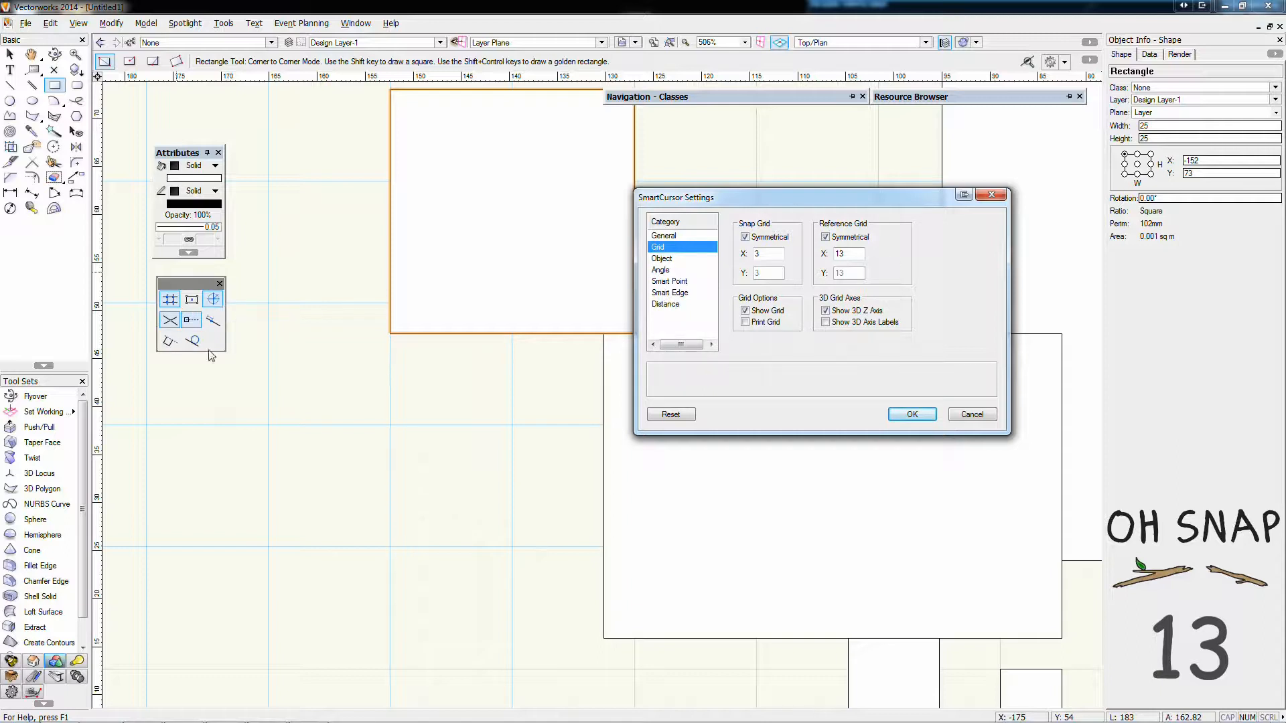
click(673, 236)
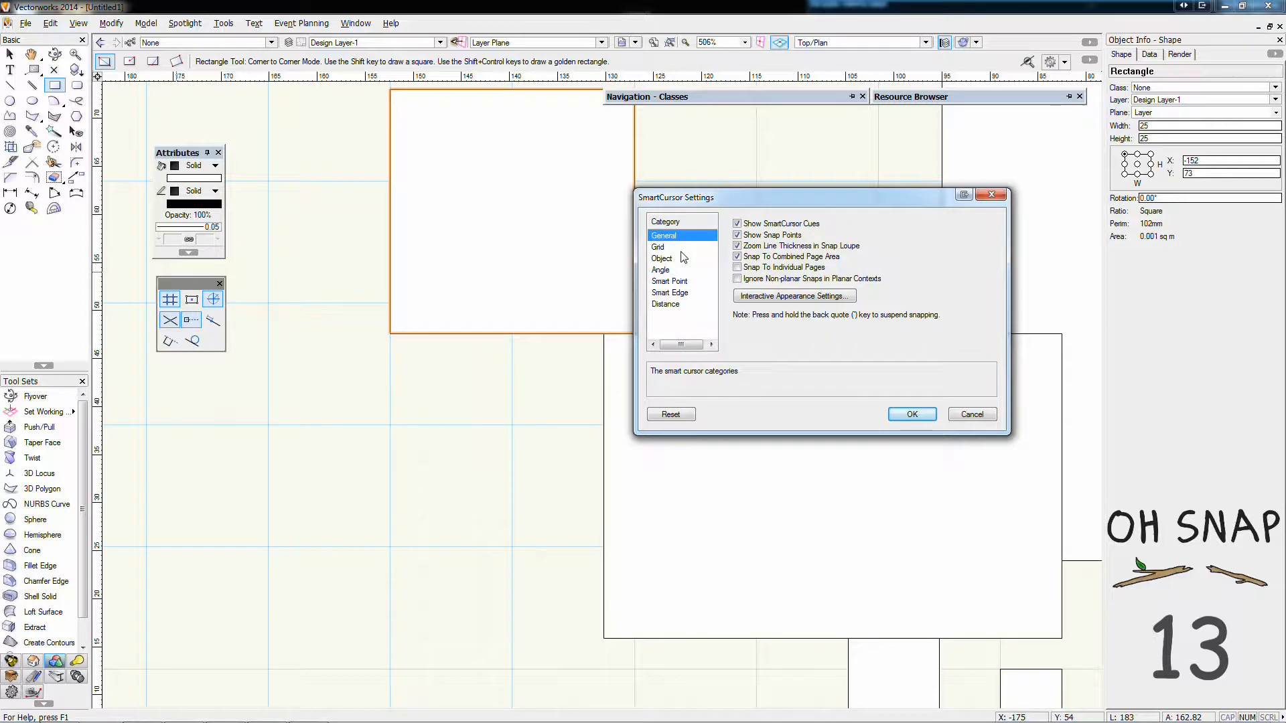
click(685, 247)
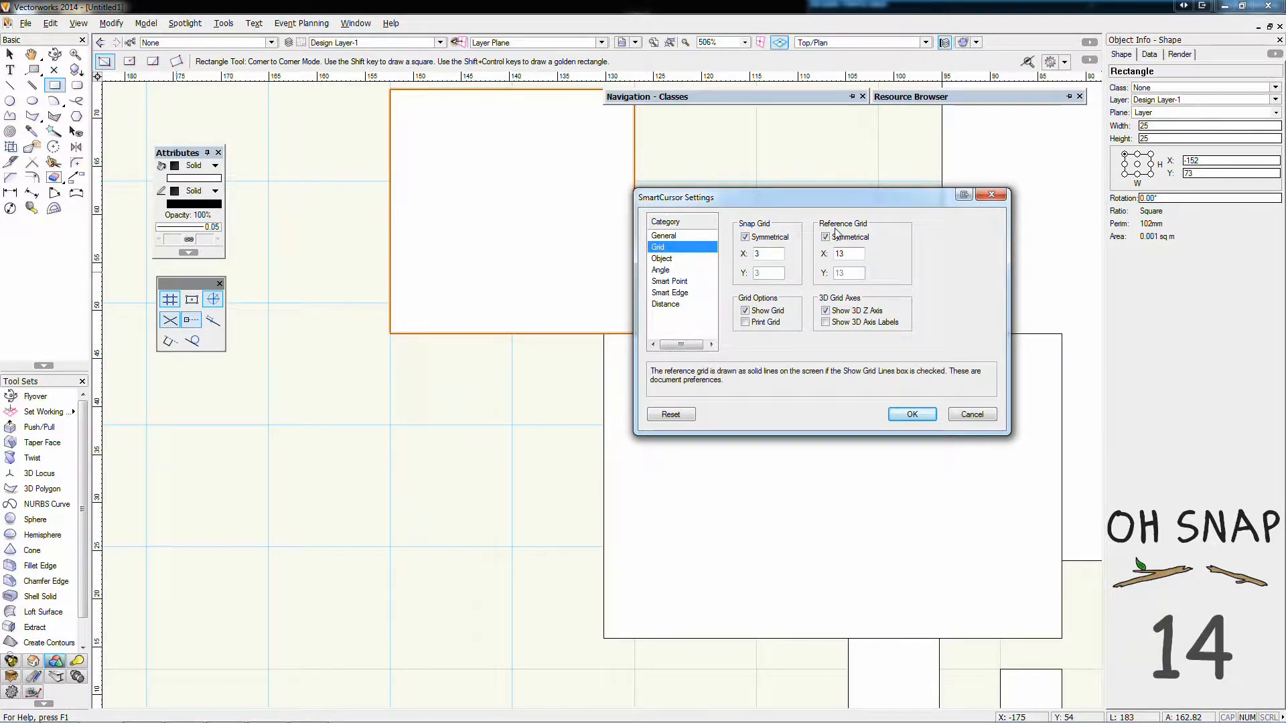
drag(849, 254, 831, 255)
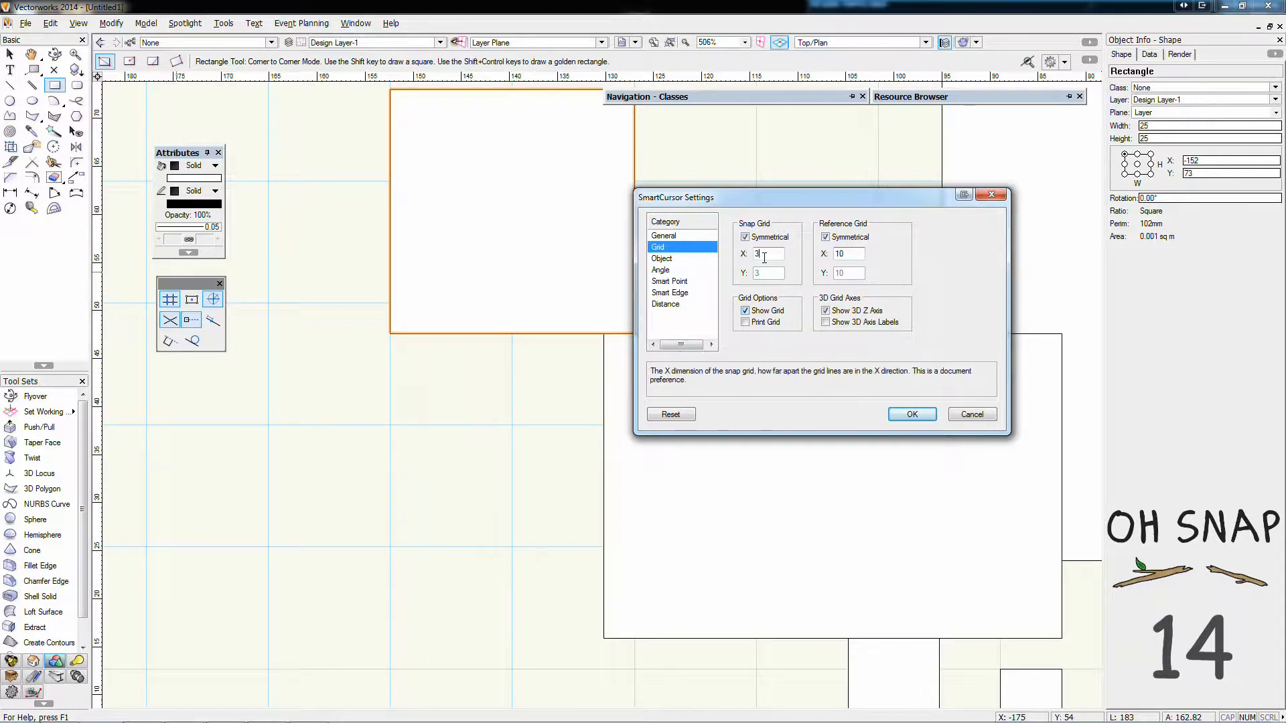
drag(765, 255, 718, 252)
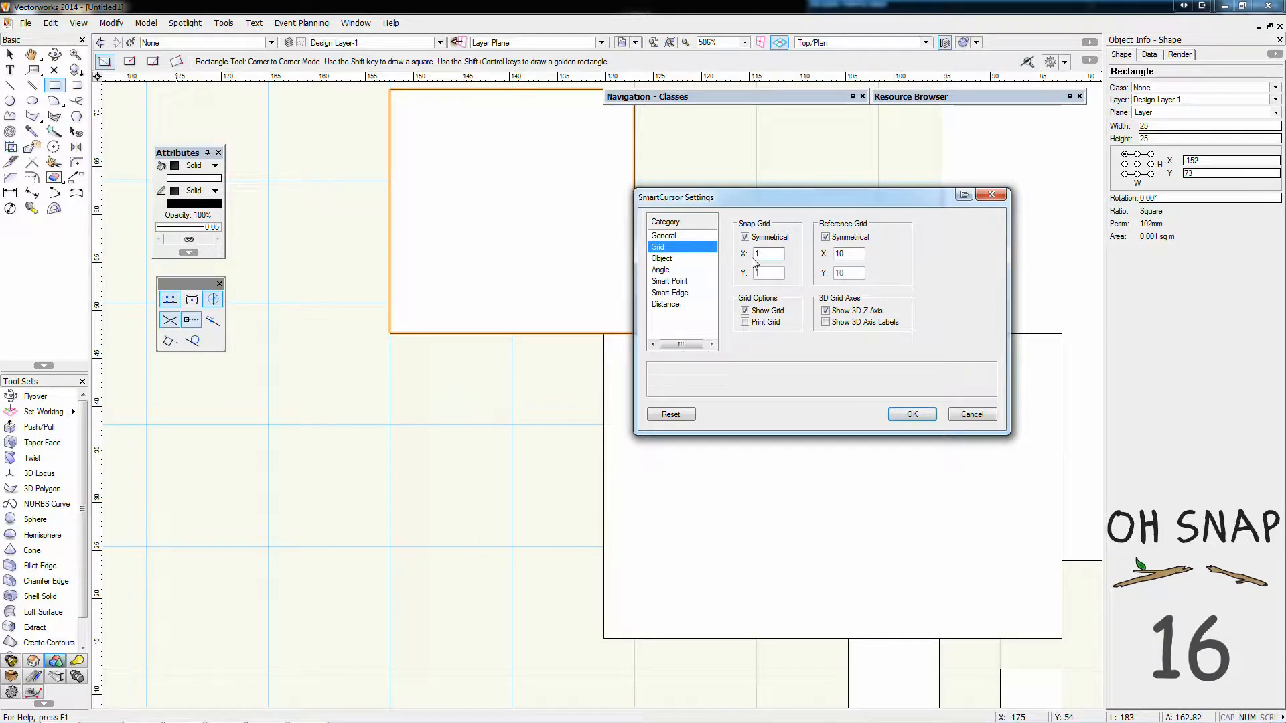
click(911, 414)
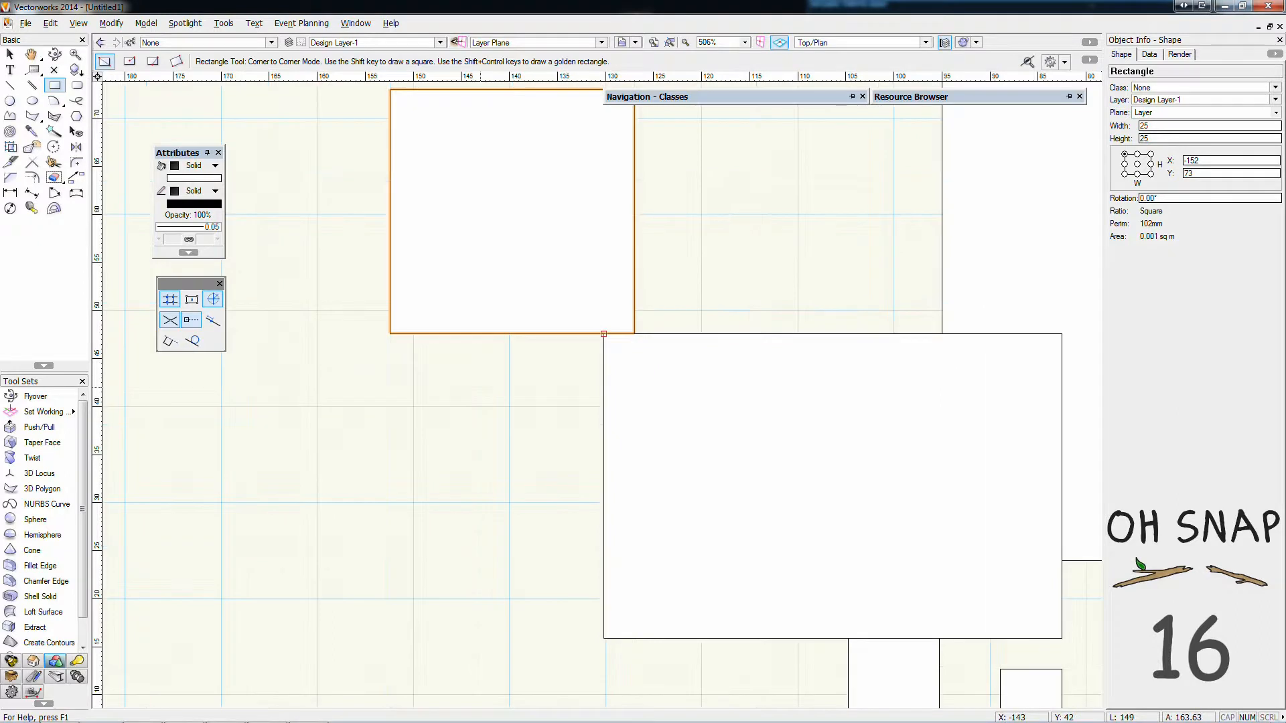
Draw an 8 x 6 mm rectangle snapped to the grid and, with Snap to Grid off, a 7 x 12 mm rectangle left of it
scroll(442, 387, up, 4)
scroll(420, 388, down, 2)
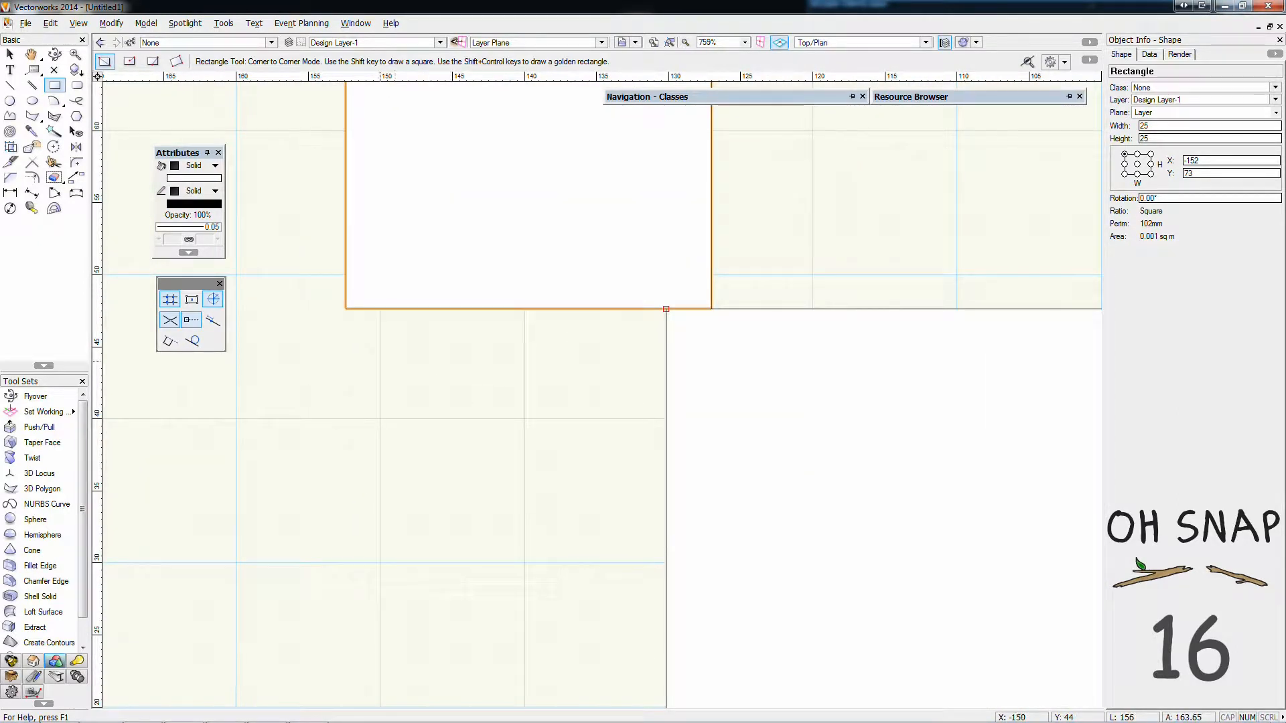
click(380, 361)
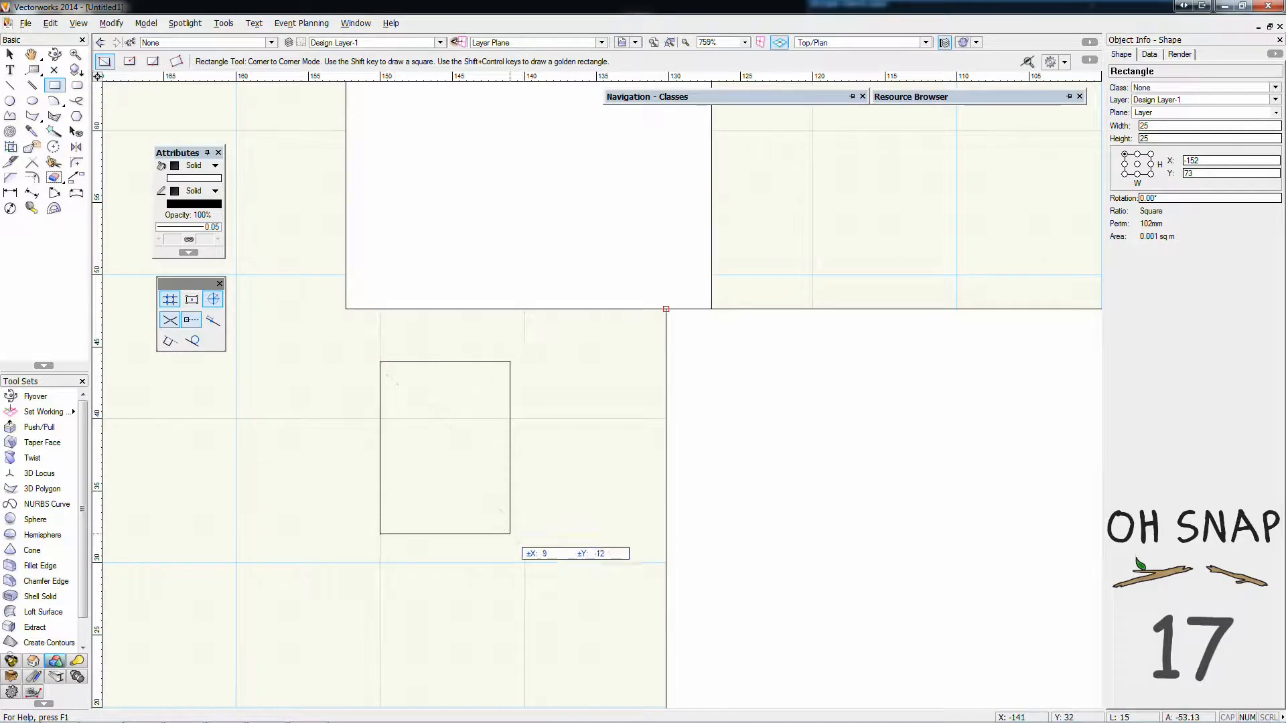
click(495, 448)
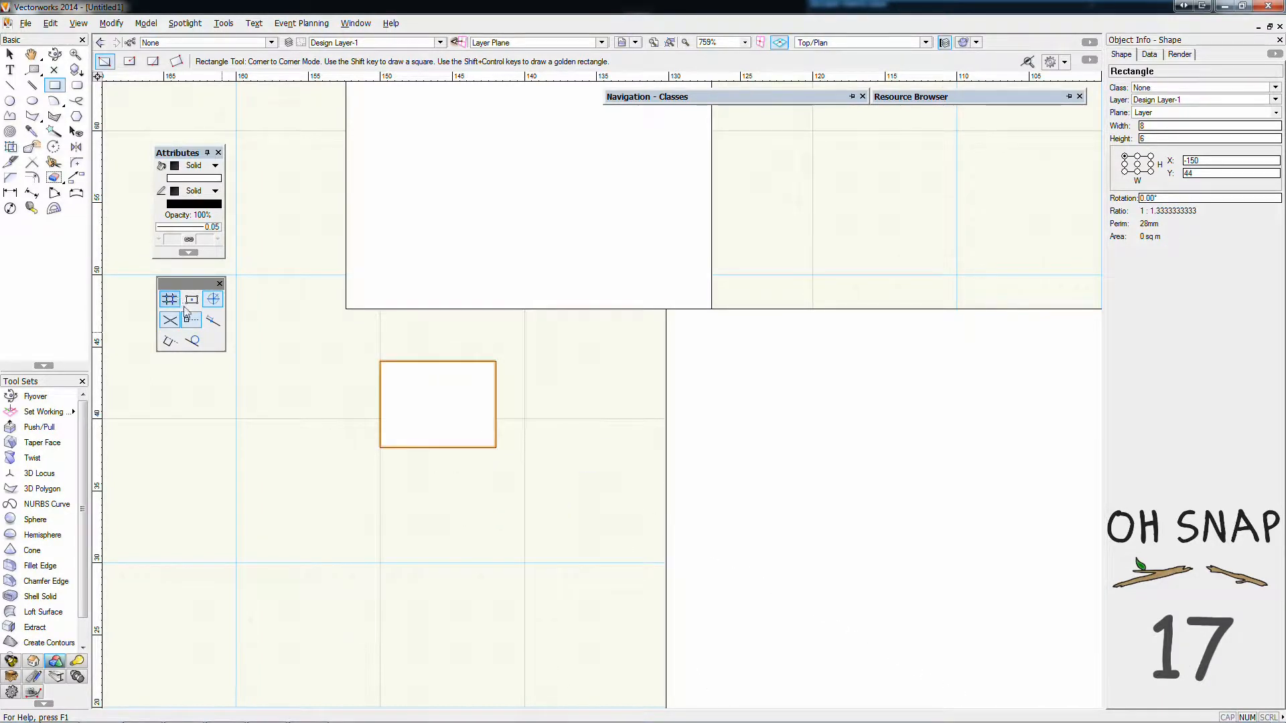
click(337, 365)
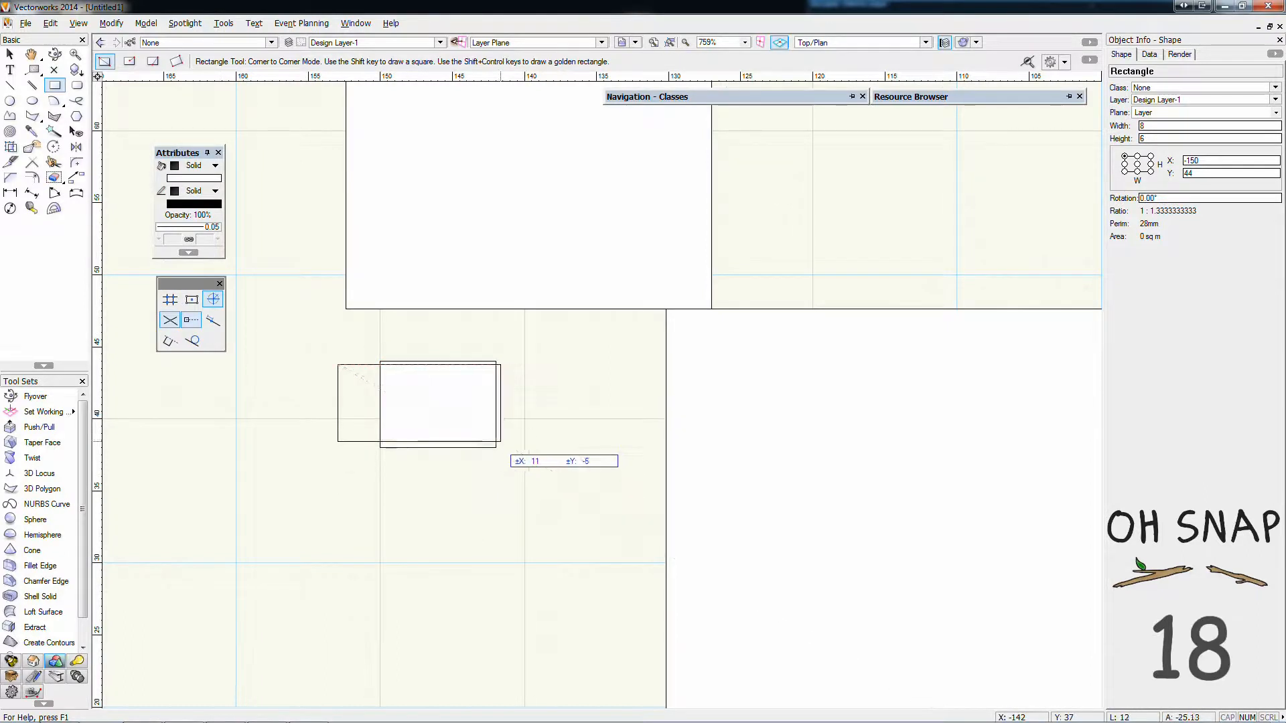
click(239, 535)
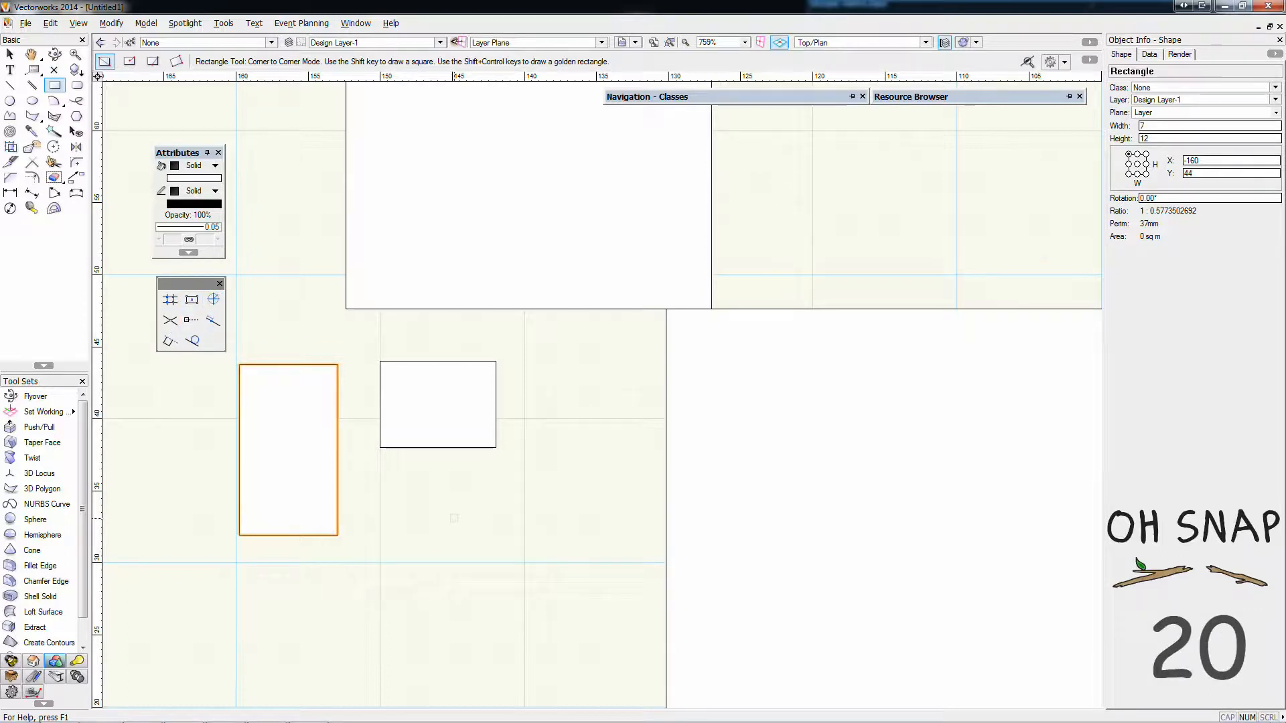
Leave only Snap to Object on and draw an 11 x 15 mm rectangle with one corner at the 8 x 6 mm rectangle's centre
click(198, 306)
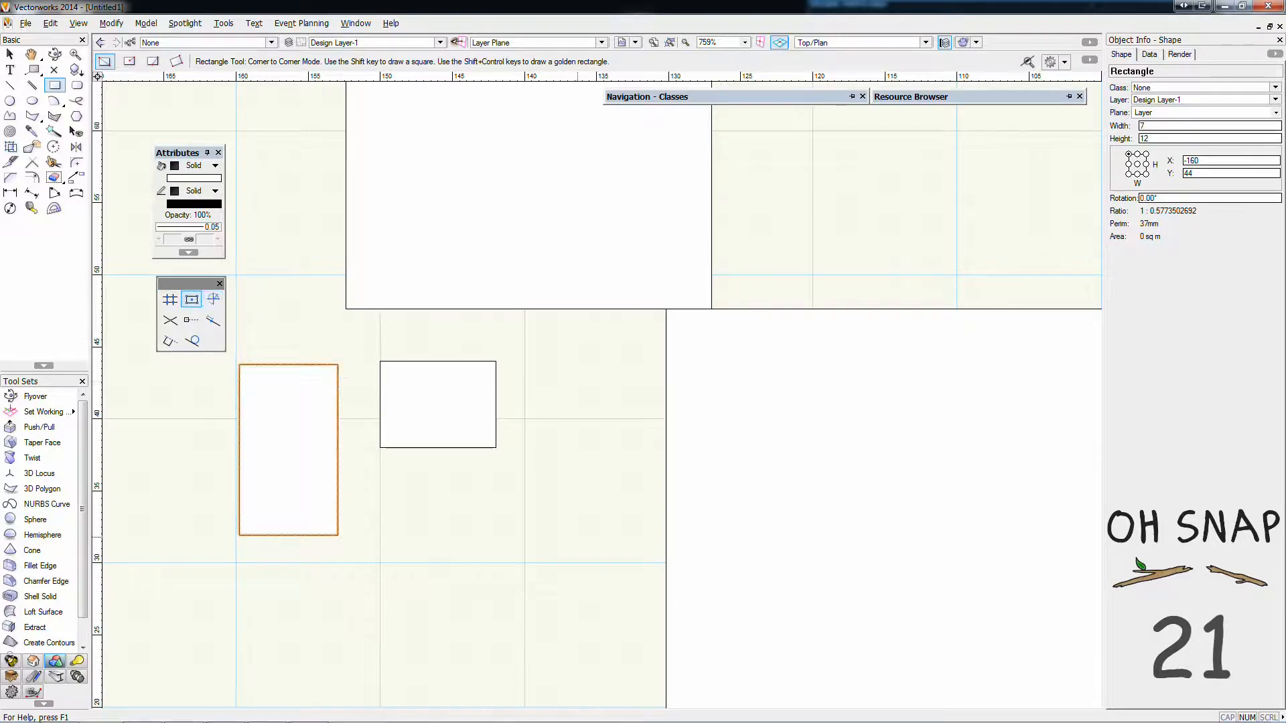
click(600, 617)
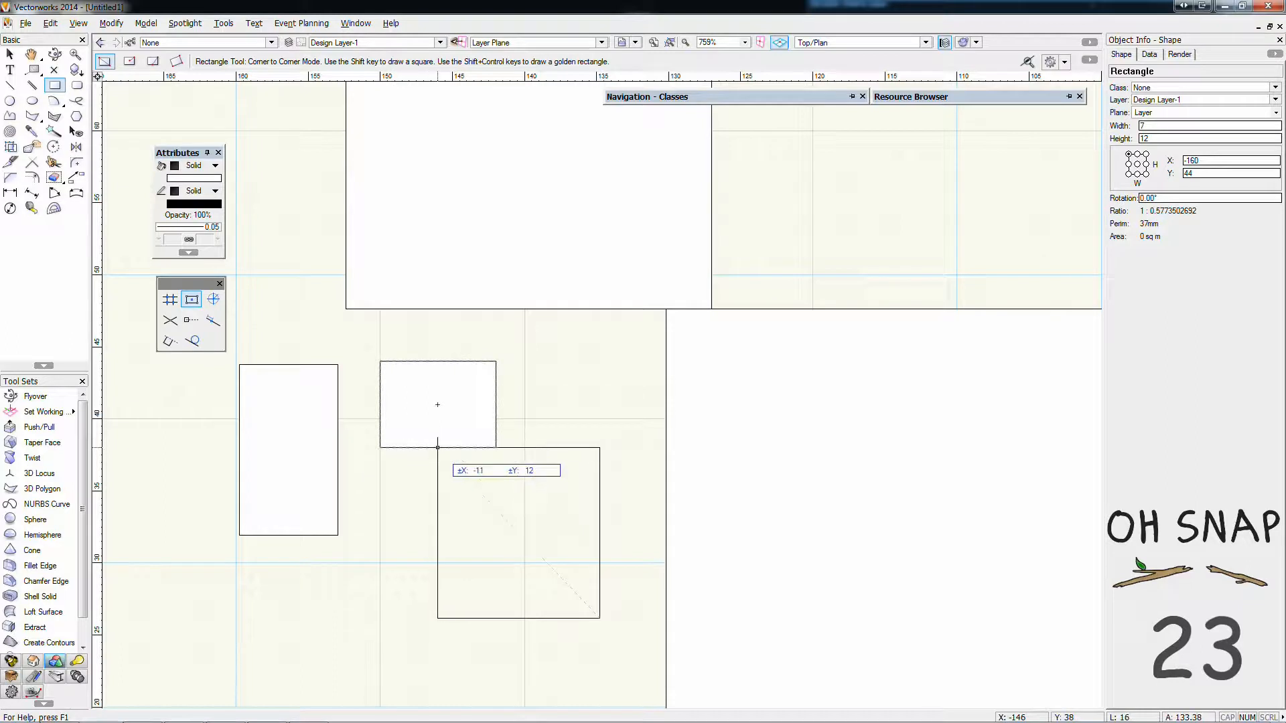
click(438, 405)
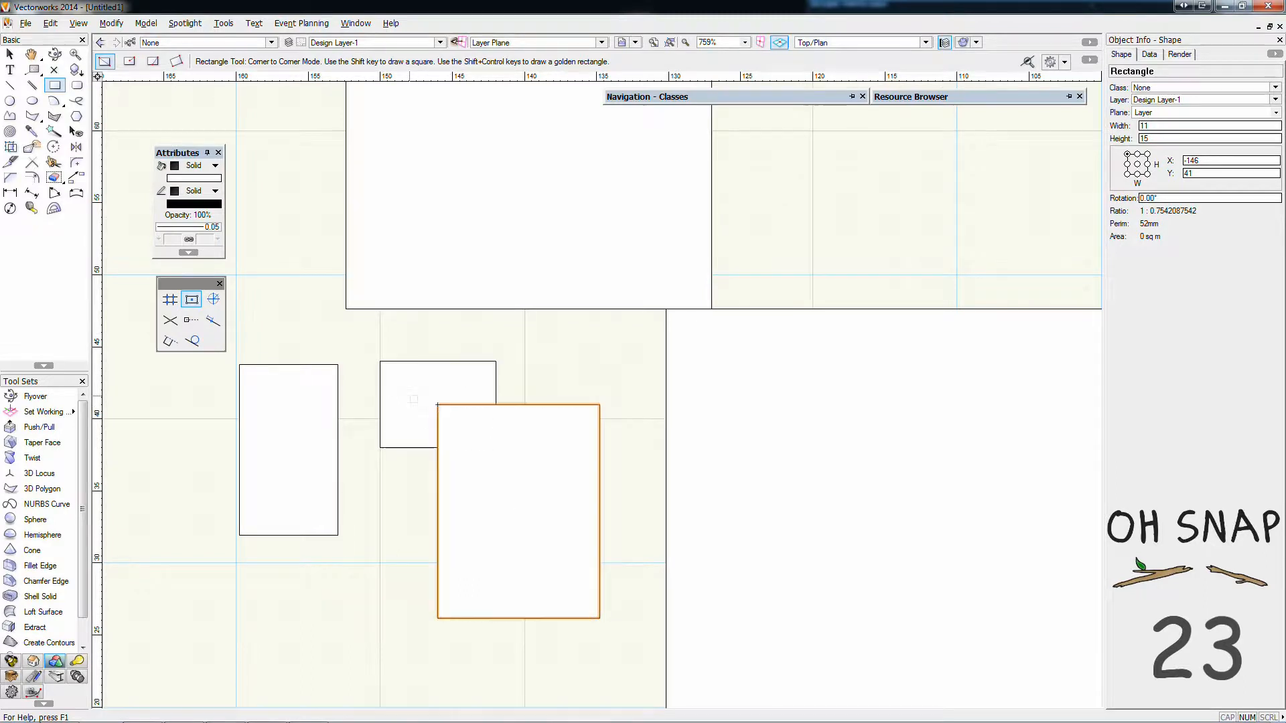
Draw a circle of about 7 mm radius across the bottom edge of the 25 mm square
click(10, 101)
click(544, 228)
click(600, 307)
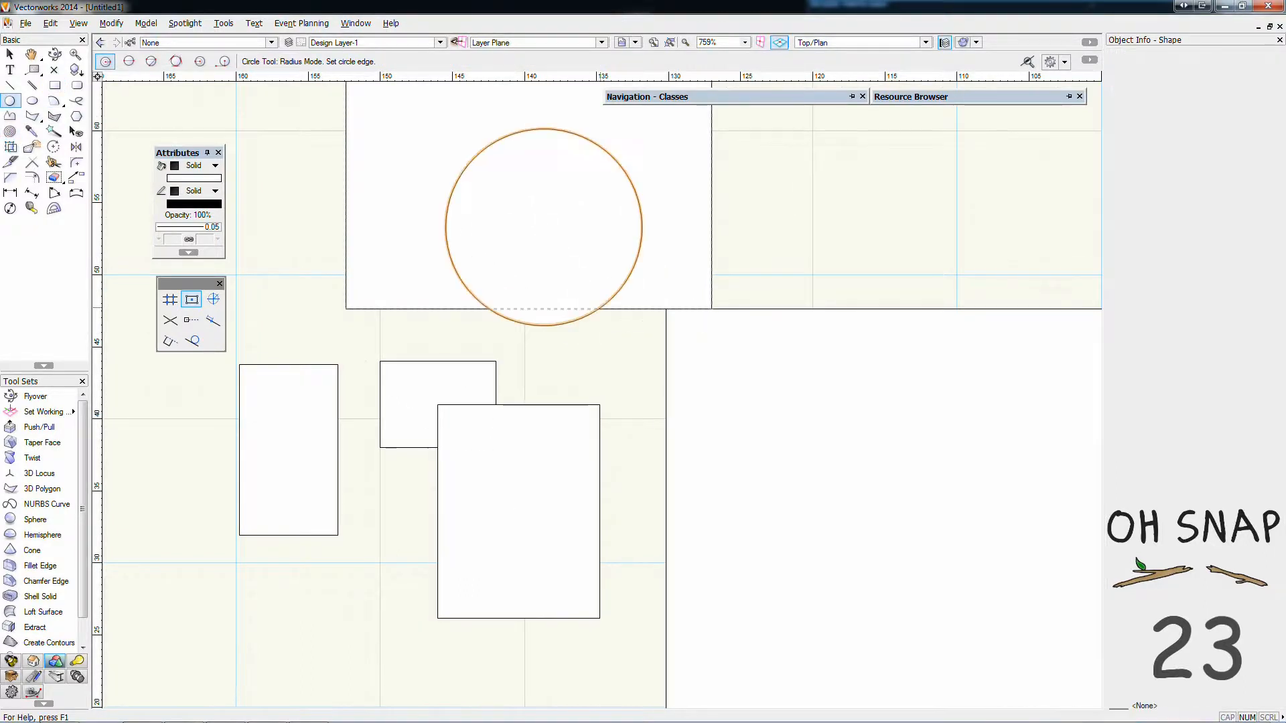
Draw a thin 18 x 1 mm rectangle from outside the 25 mm square to the circle's centre snap point
click(55, 86)
click(291, 207)
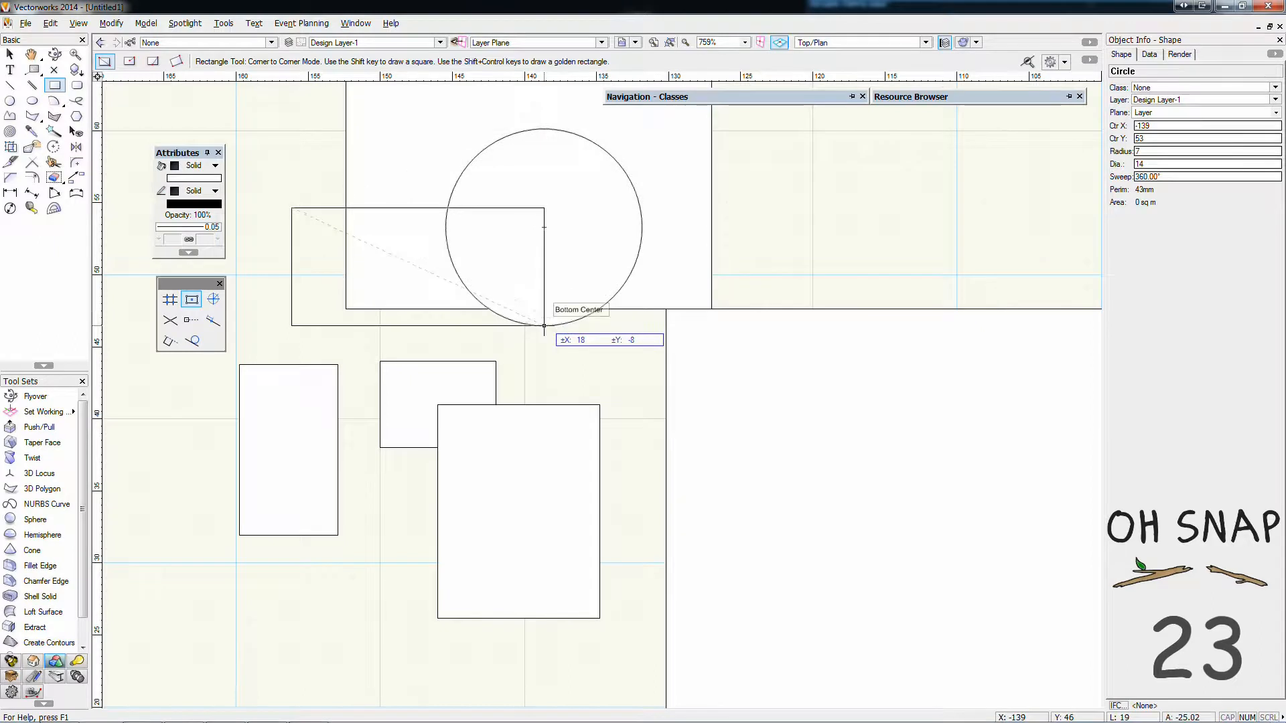
click(544, 228)
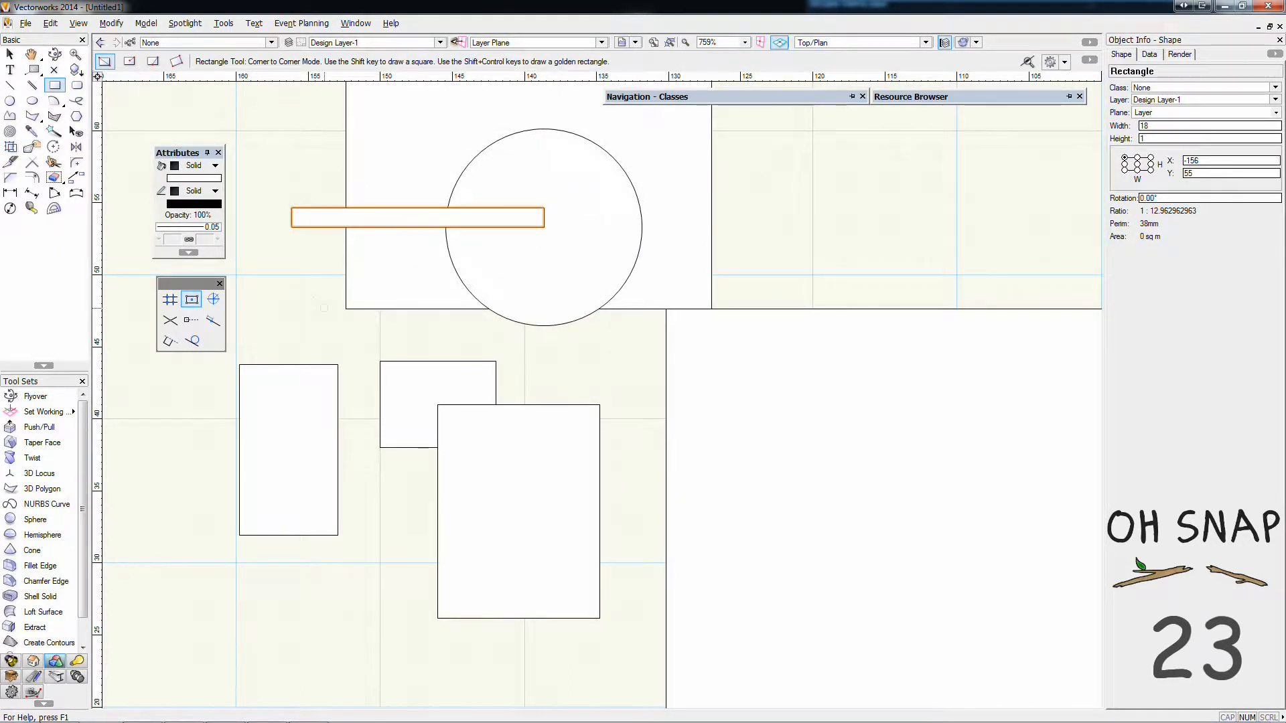
Draw a closed, irregular seven-vertex polyline about 31 x 30 mm, starting and ending on the top edge of the 11 x 15 mm rectangle
click(11, 116)
click(561, 405)
click(845, 247)
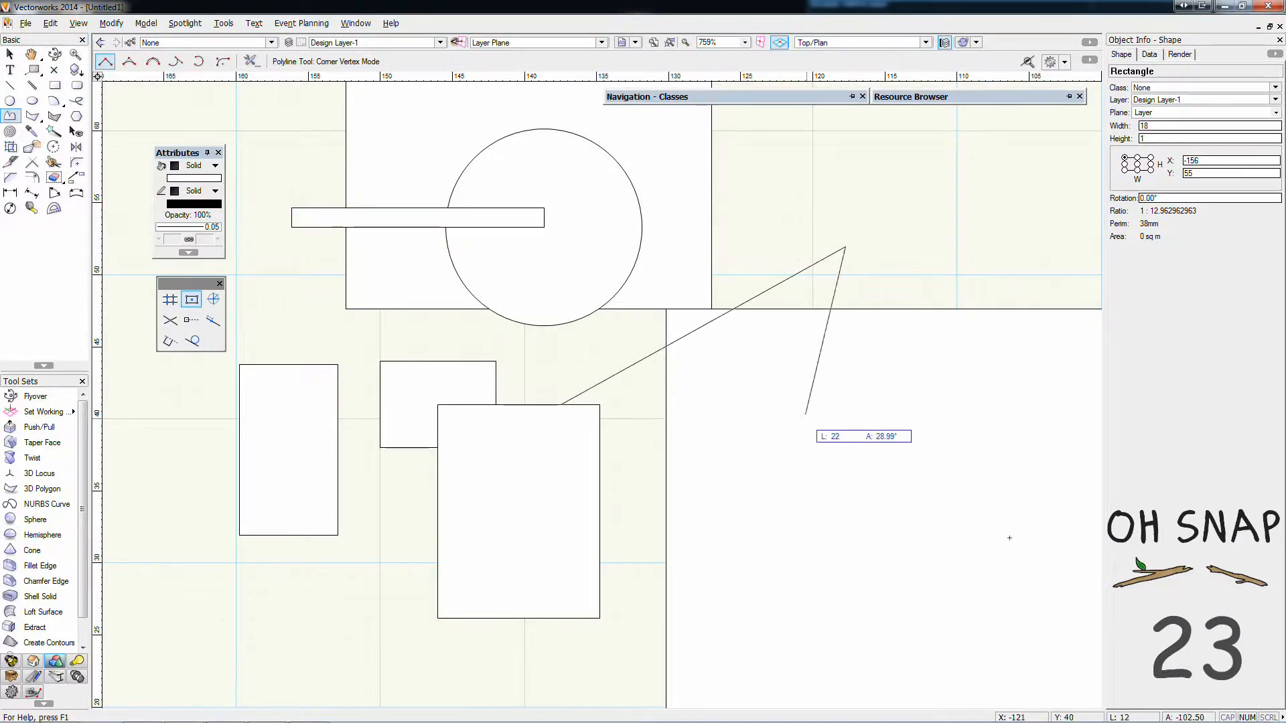
click(812, 429)
click(688, 571)
click(871, 678)
click(546, 647)
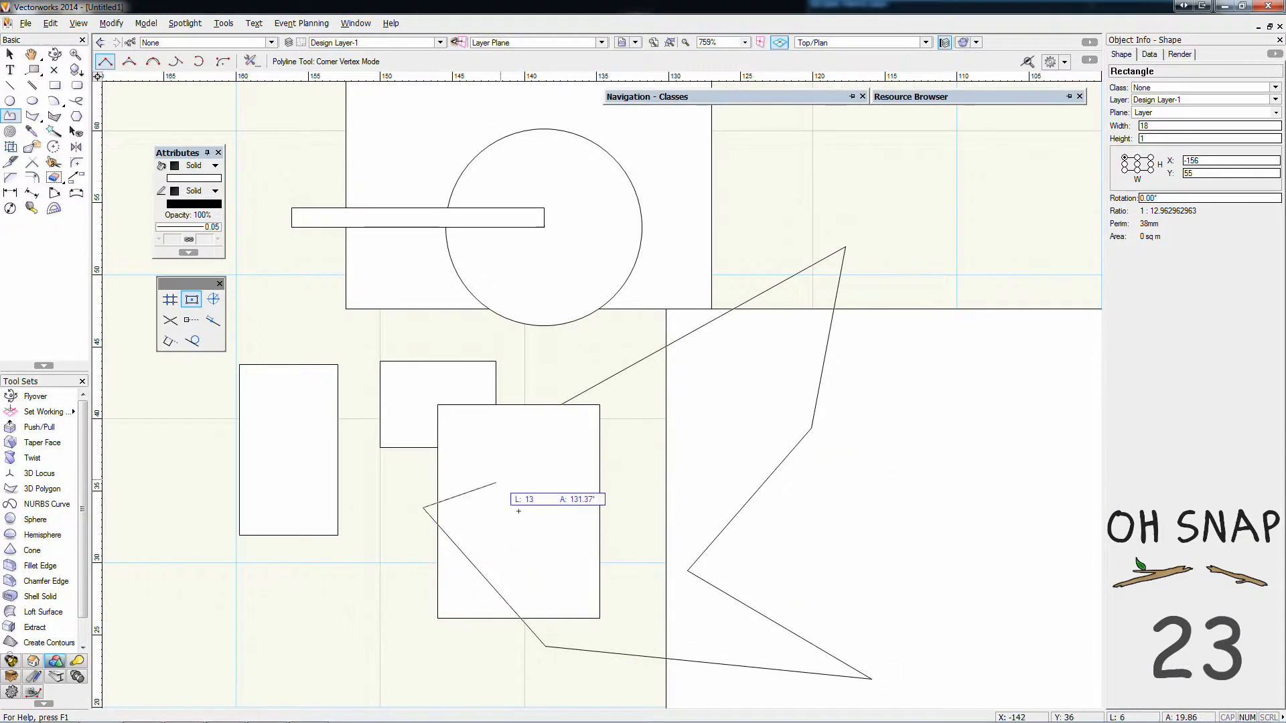
click(423, 507)
click(561, 405)
click(55, 85)
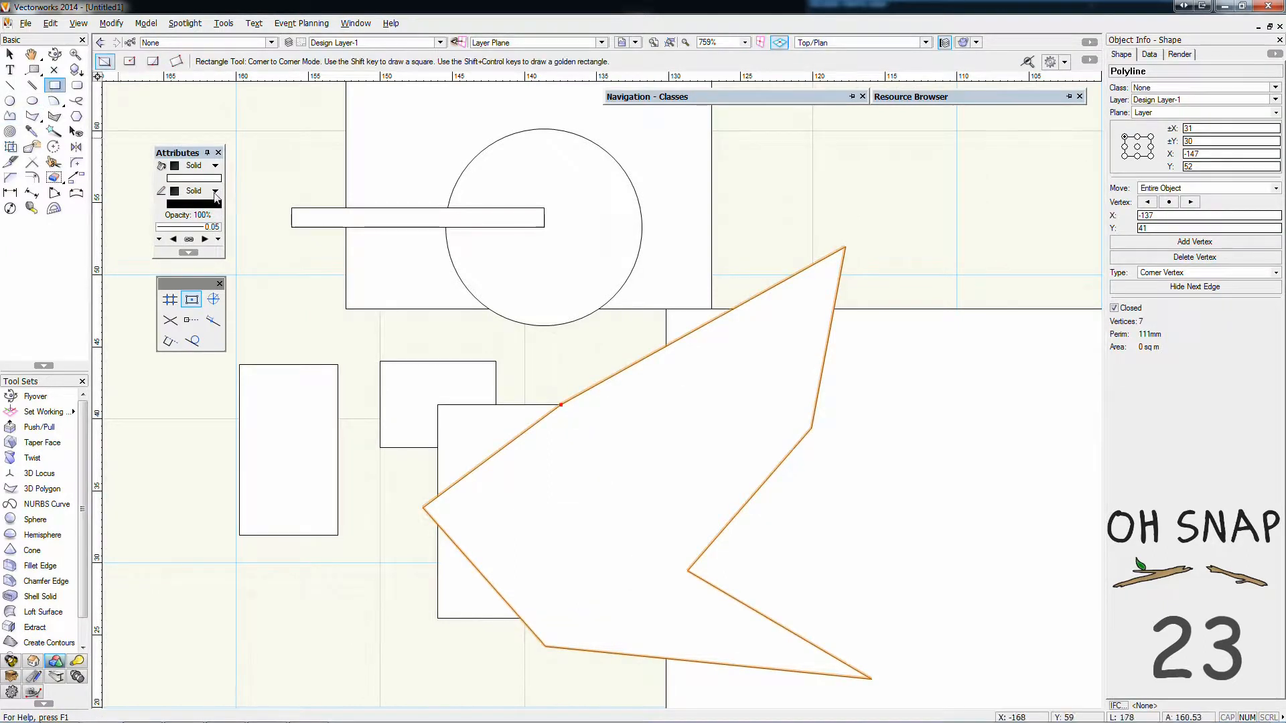
click(319, 132)
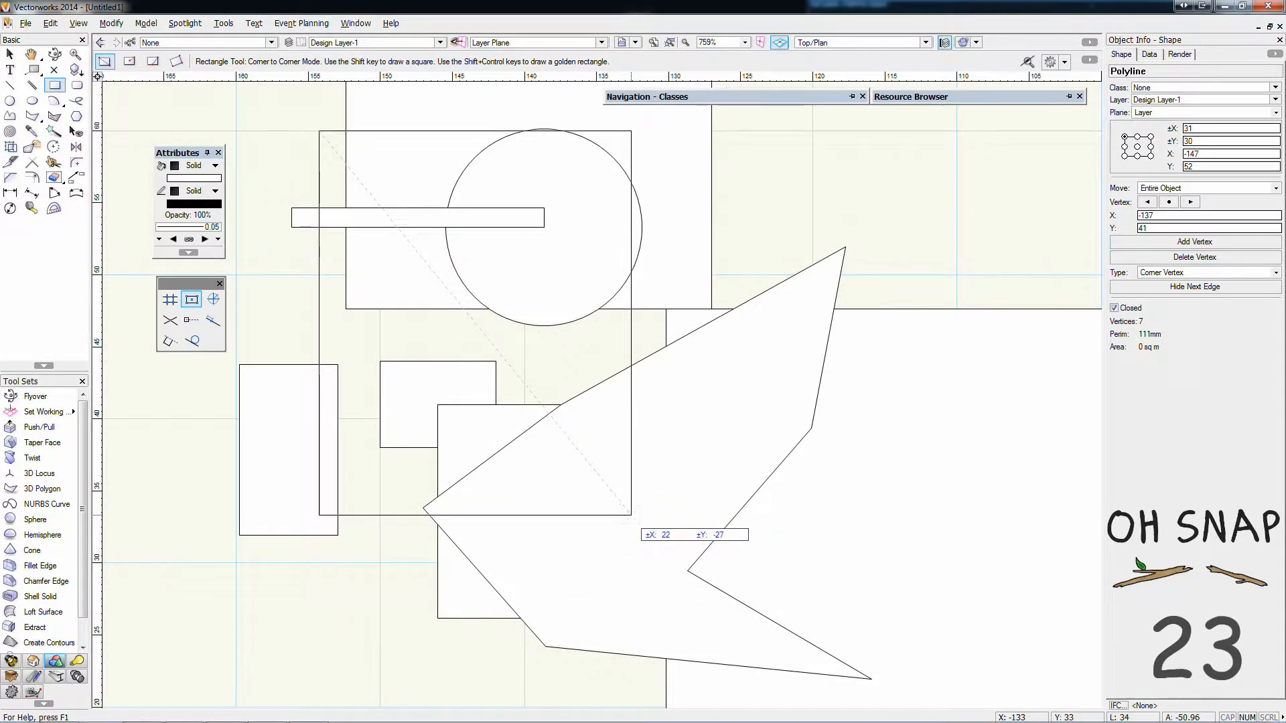
key(Escape)
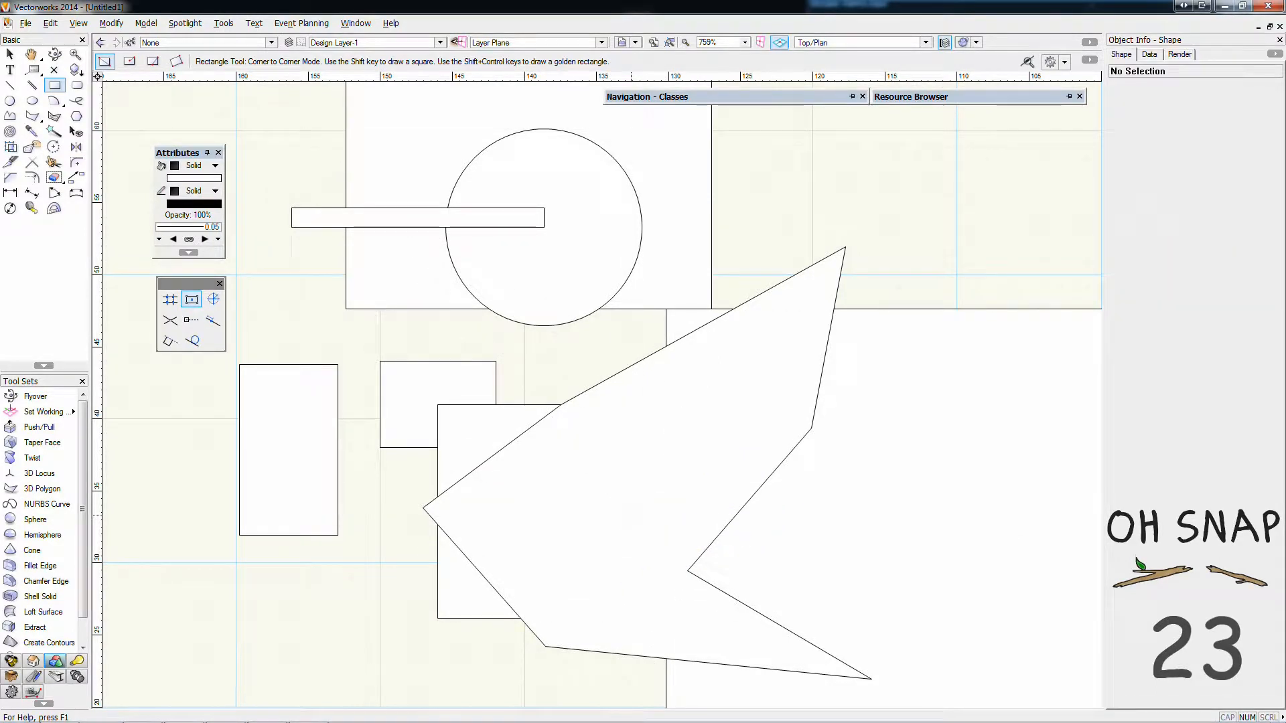
Delete all shapes in the drawing and leave only Snap to Angle on in place of Snap to Object
key(ctrl+a)
key(Delete)
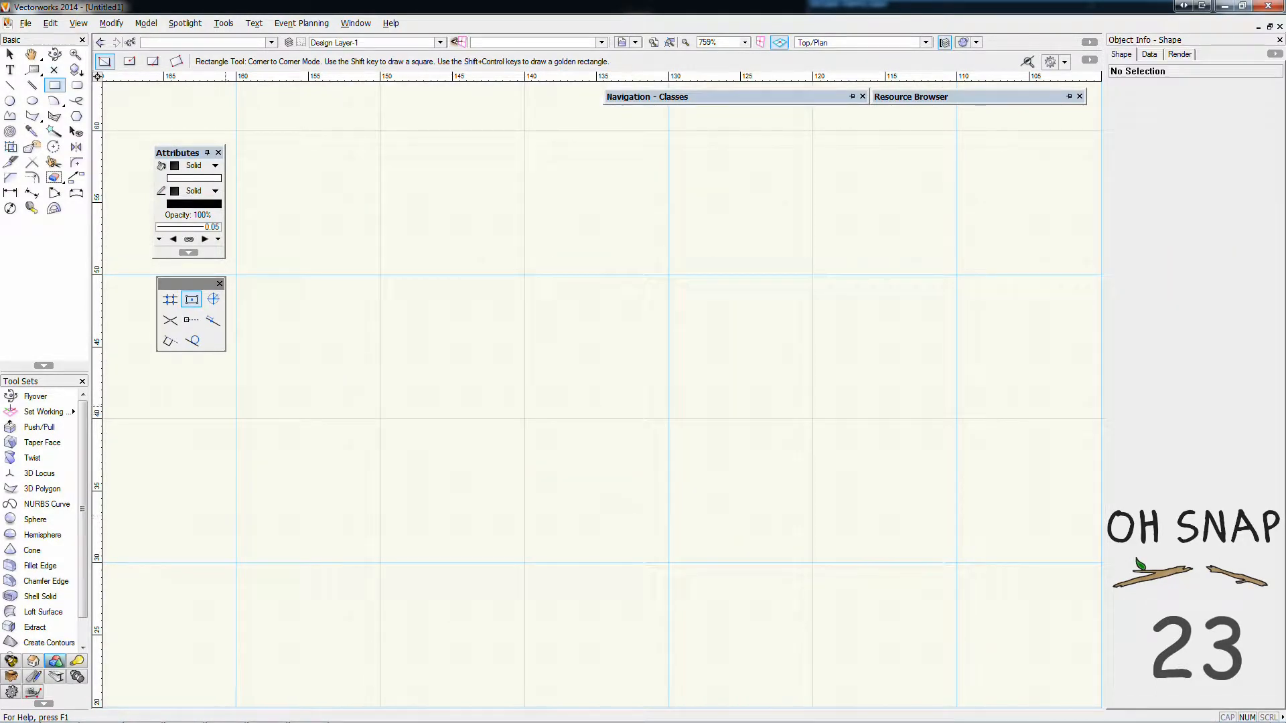
click(192, 300)
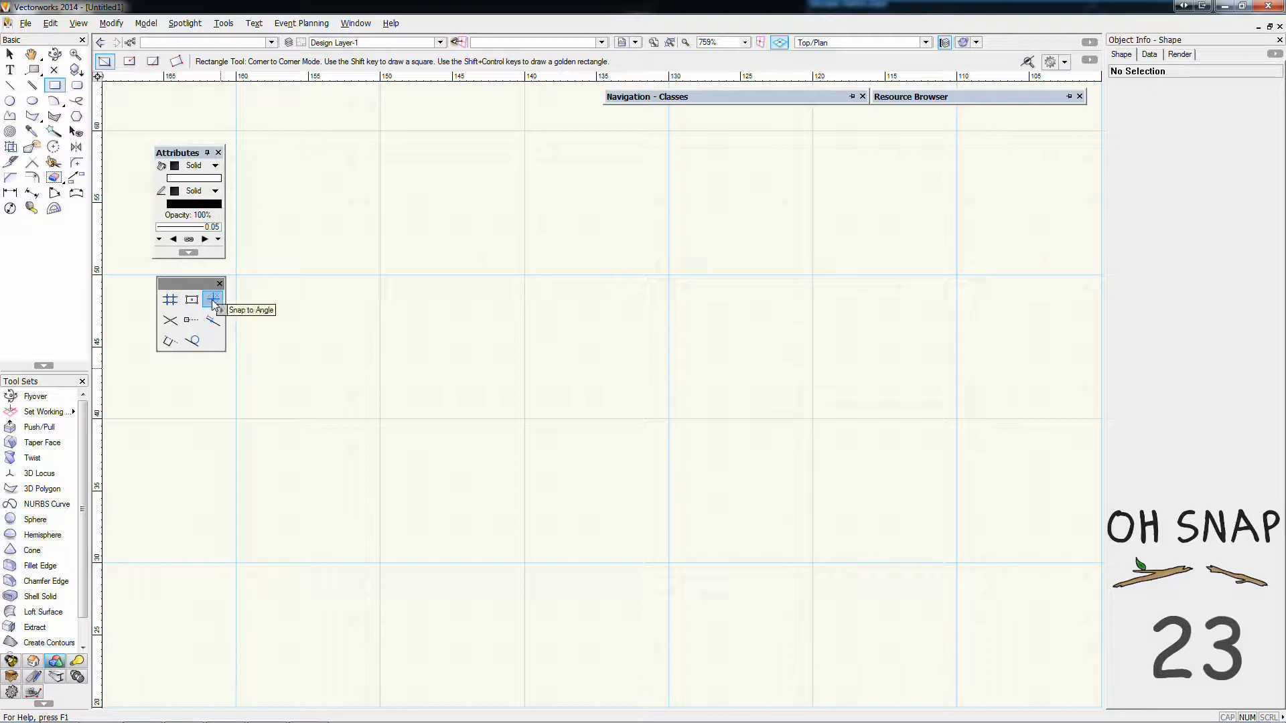
click(213, 300)
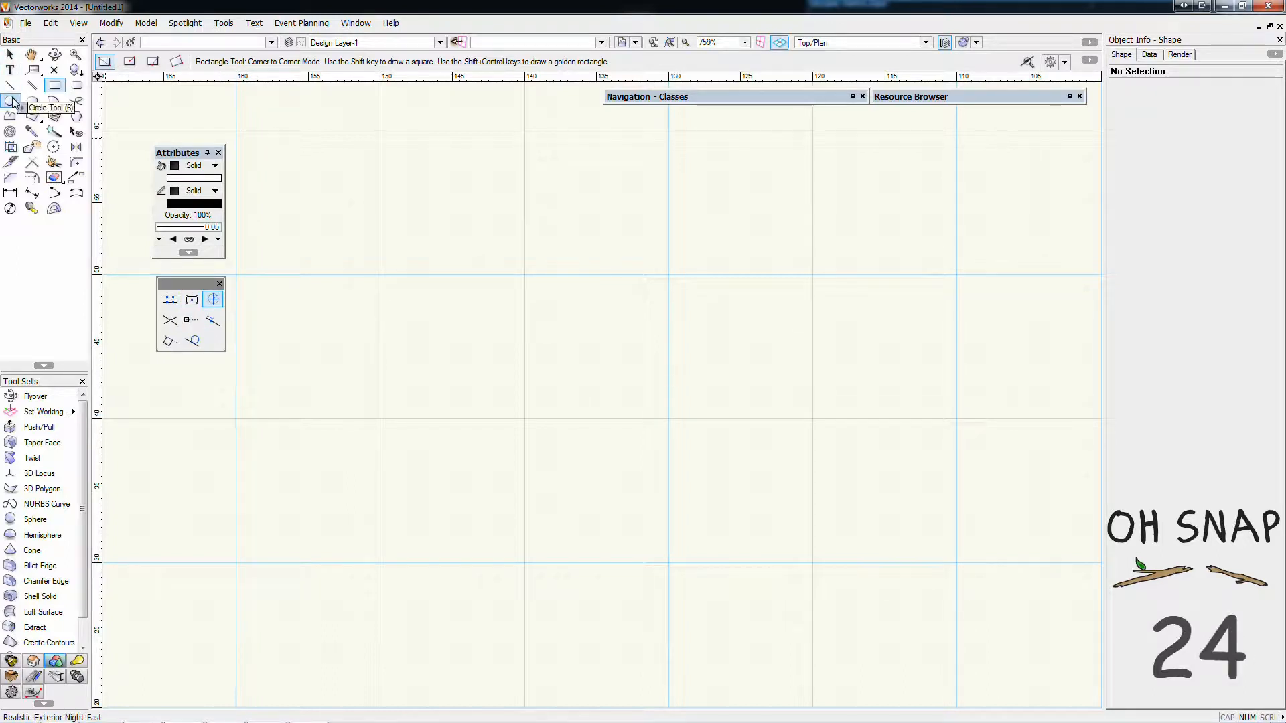
Draw a horizontal line about 36 mm long and a vertical line about 32 mm long crossing it near its middle
click(10, 86)
click(367, 437)
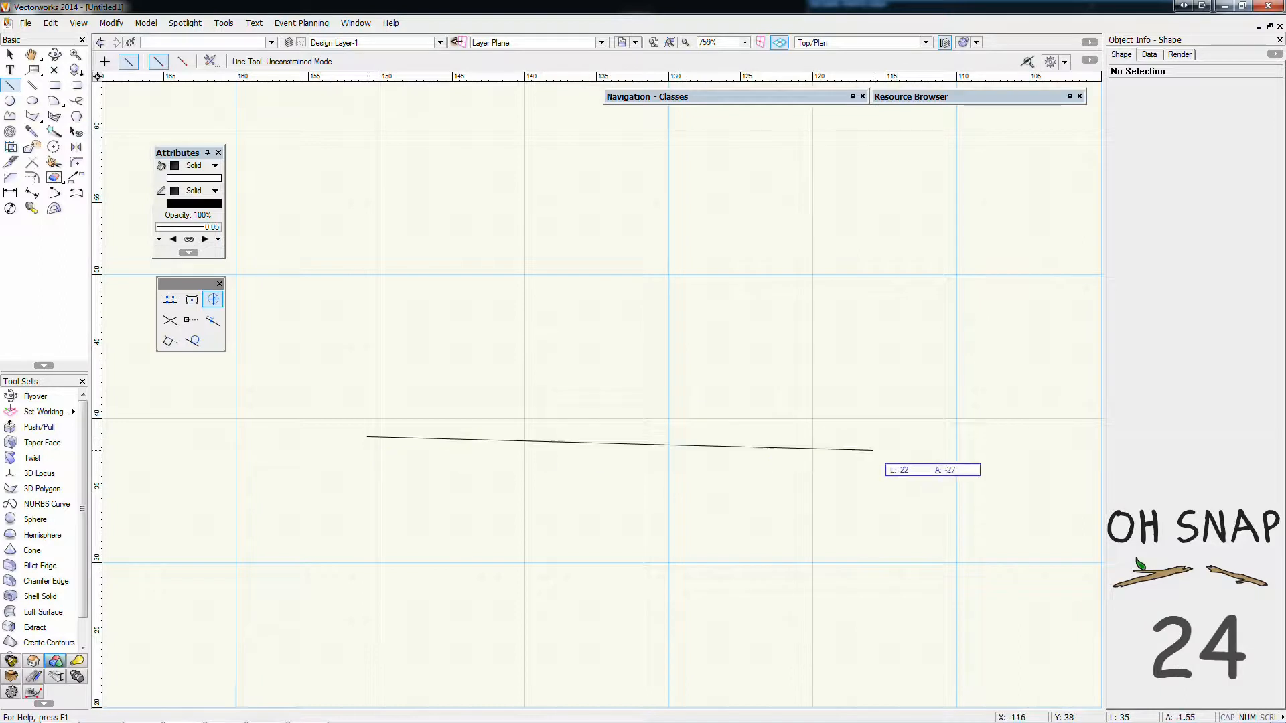
click(887, 437)
click(617, 187)
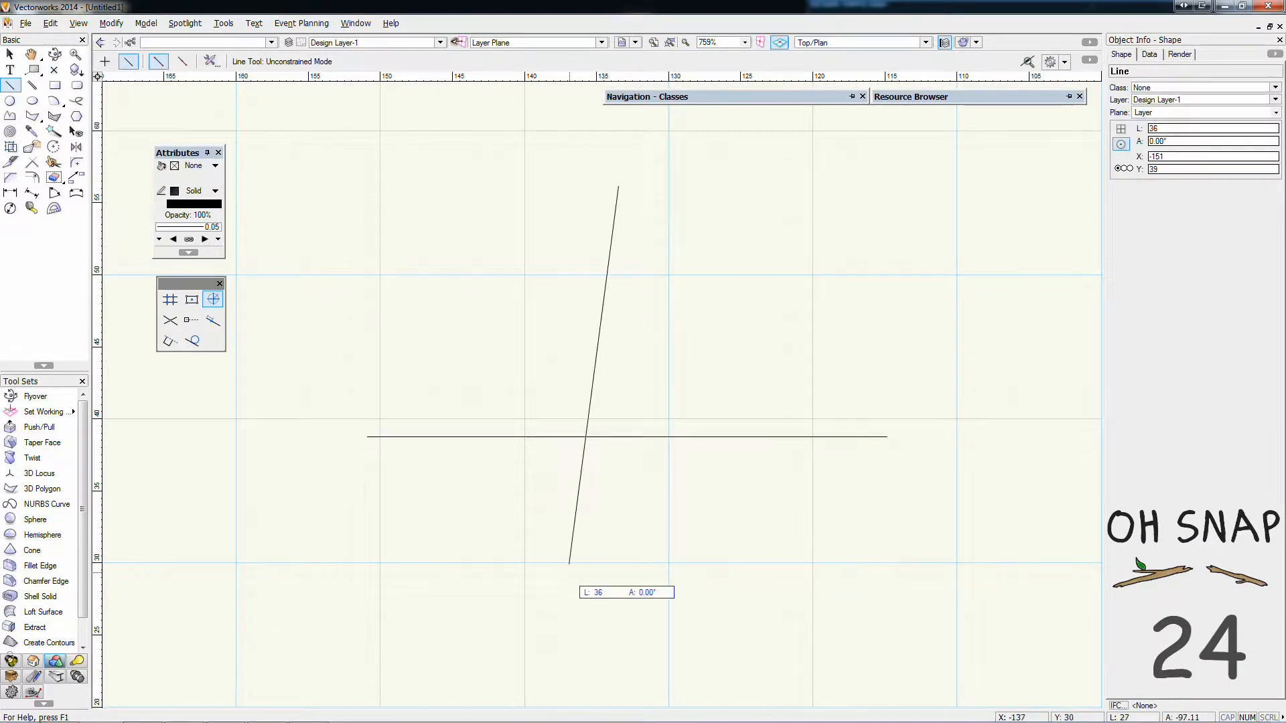
click(618, 643)
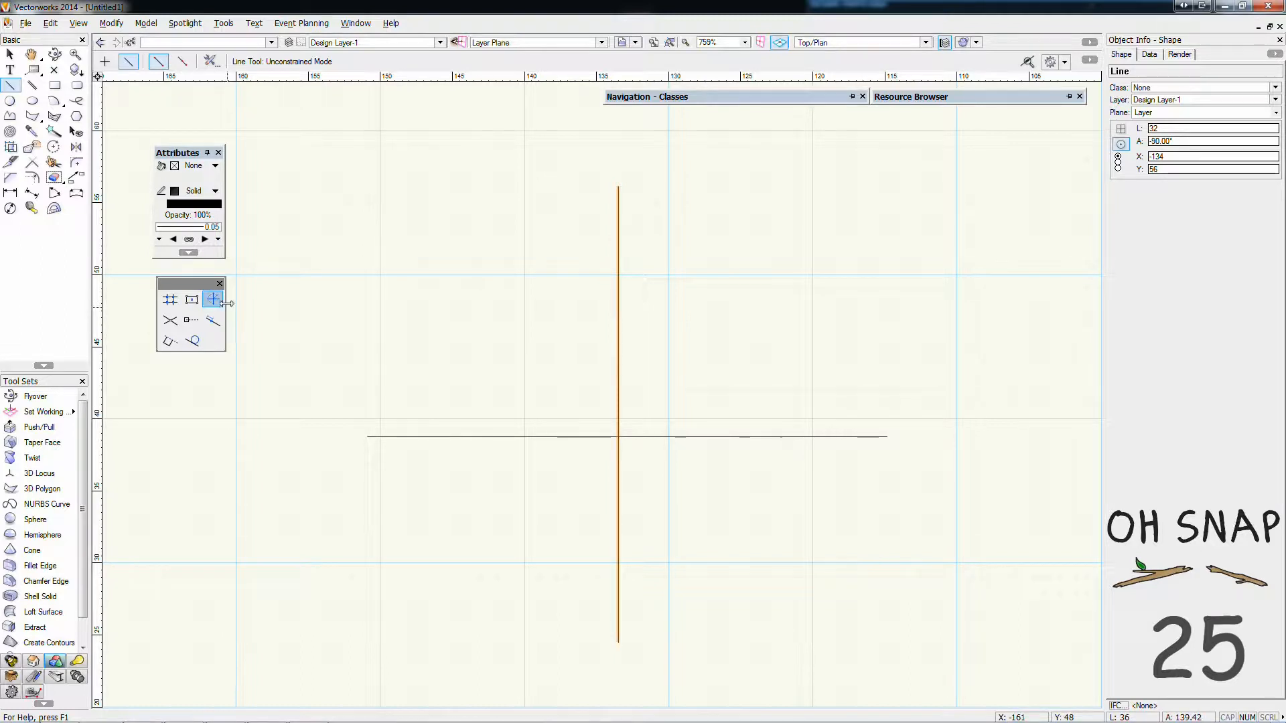
click(324, 264)
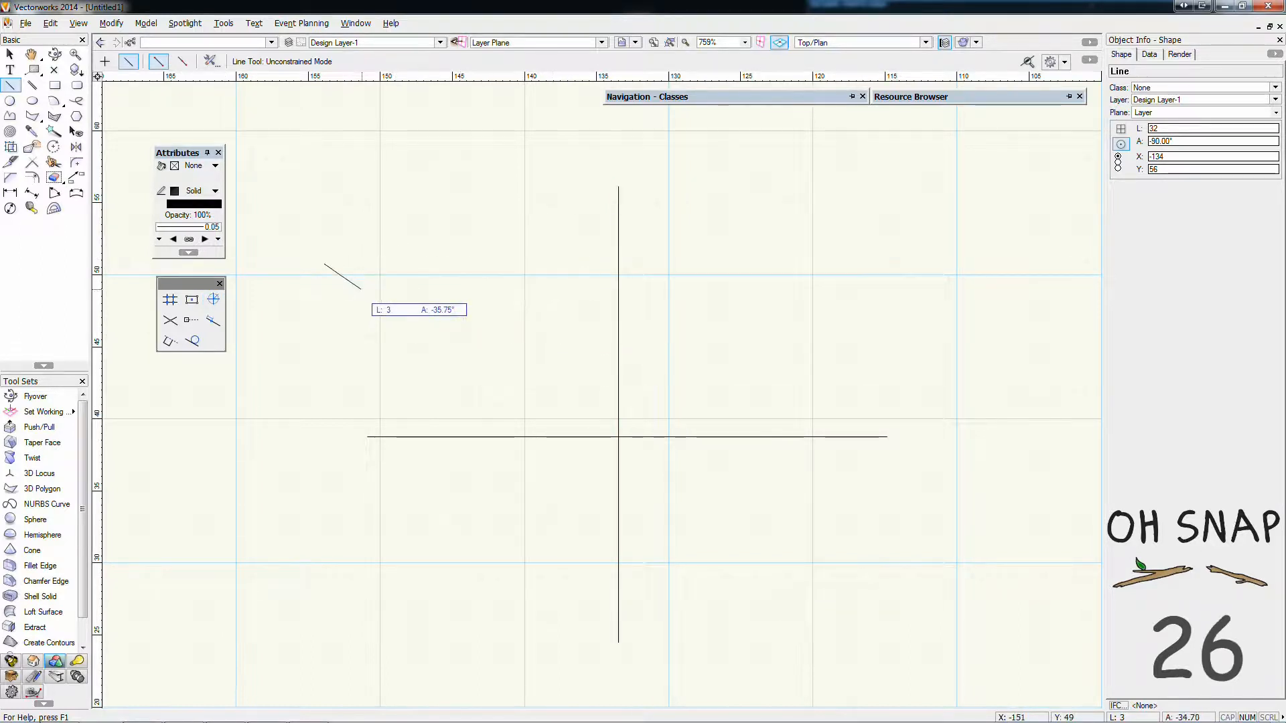
key(Escape)
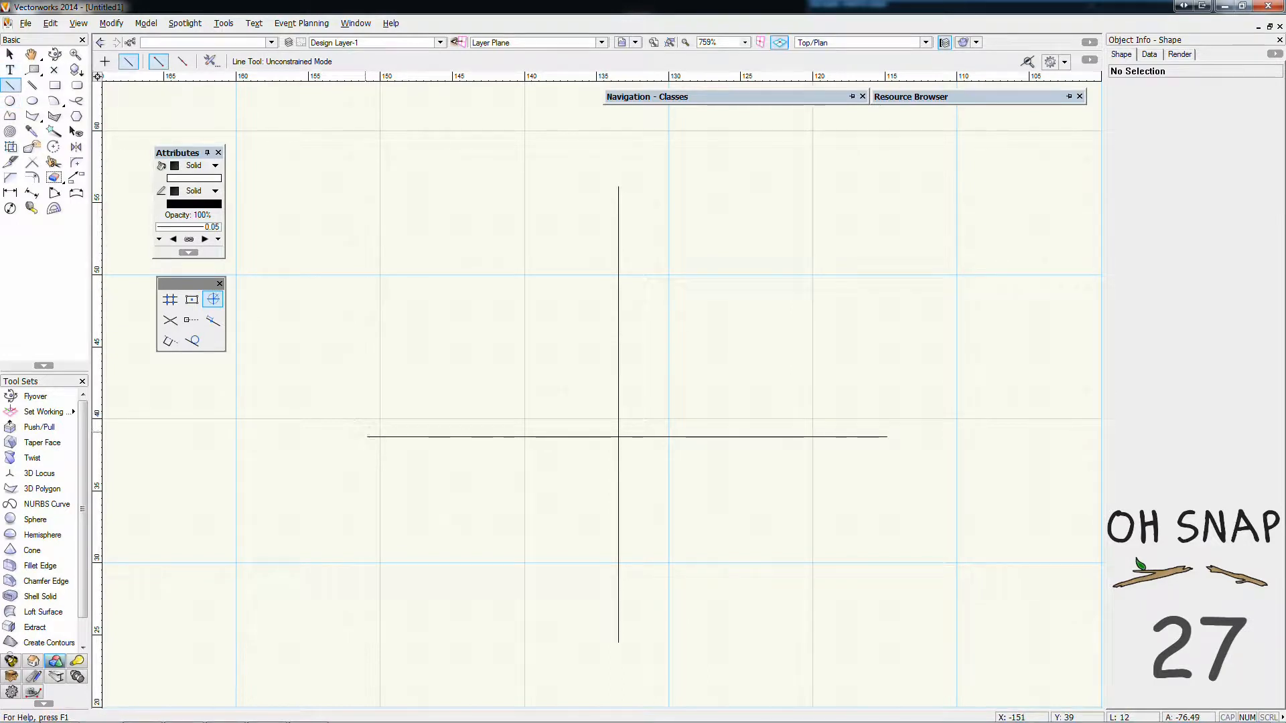
click(372, 437)
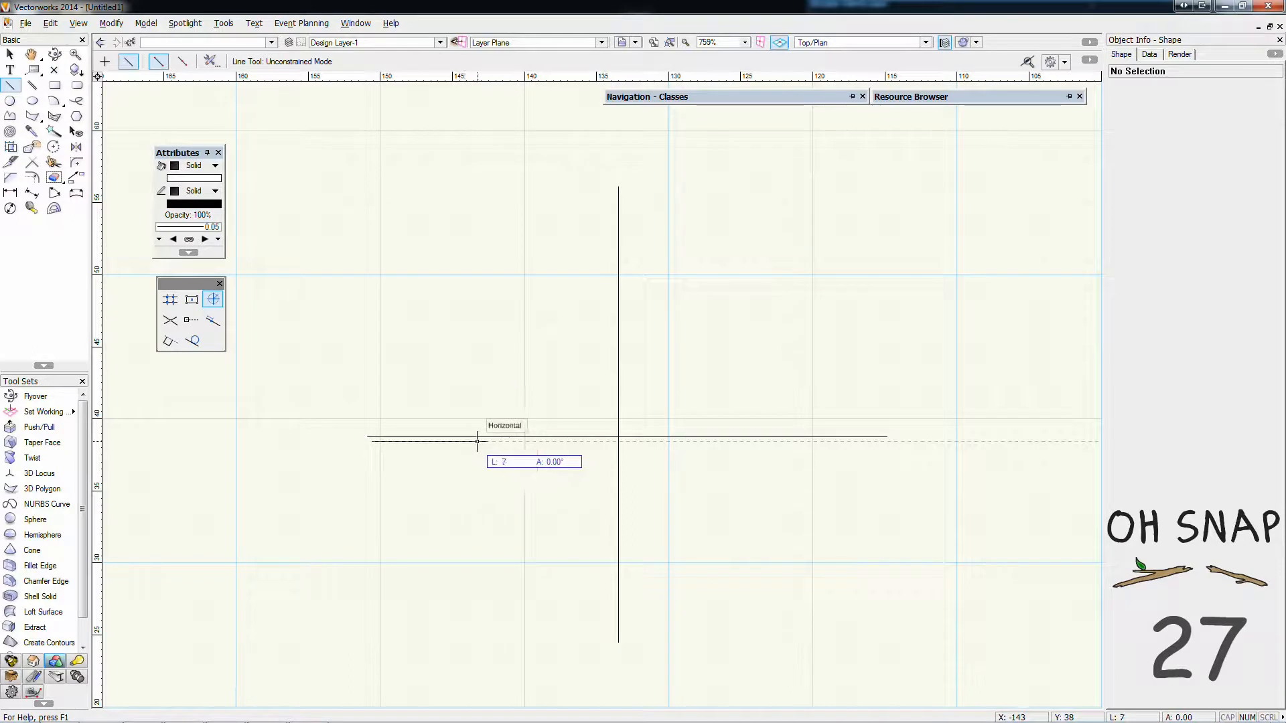
key(Escape)
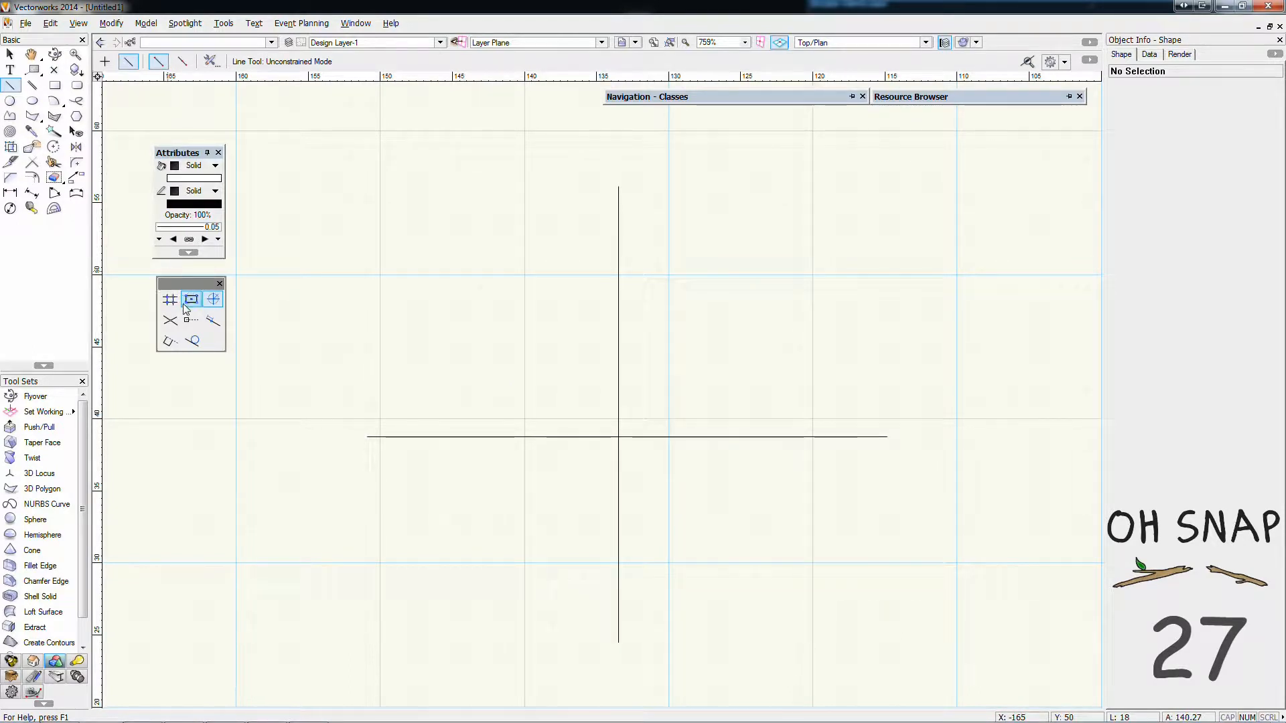
Turn on Snap to Object alongside Snap to Angle and try a line in the area above the horizontal line
click(192, 300)
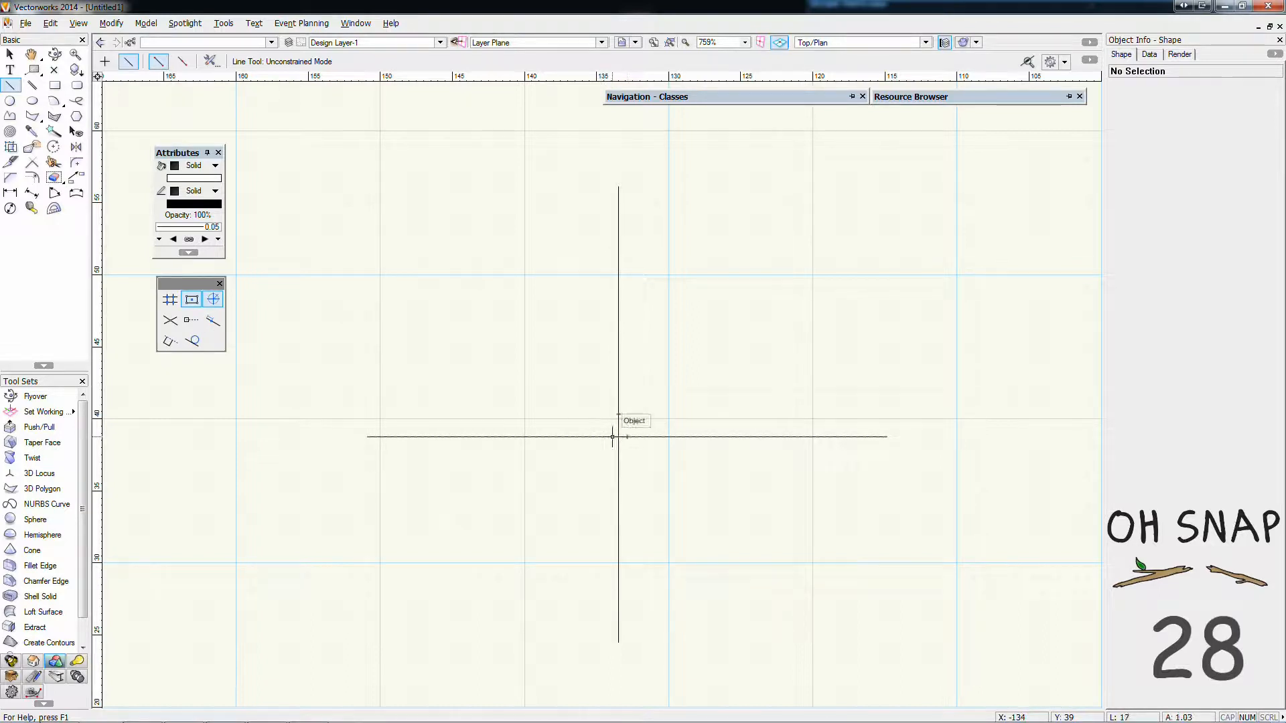
key(x)
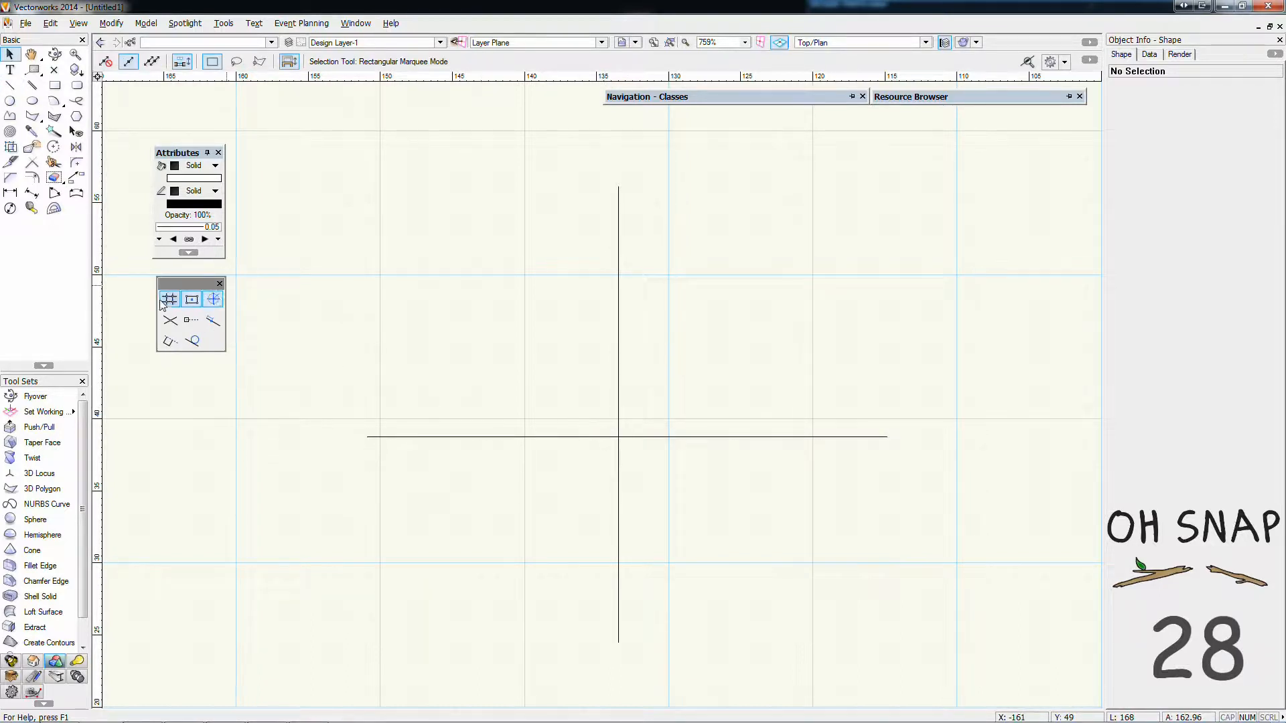
click(10, 85)
click(417, 358)
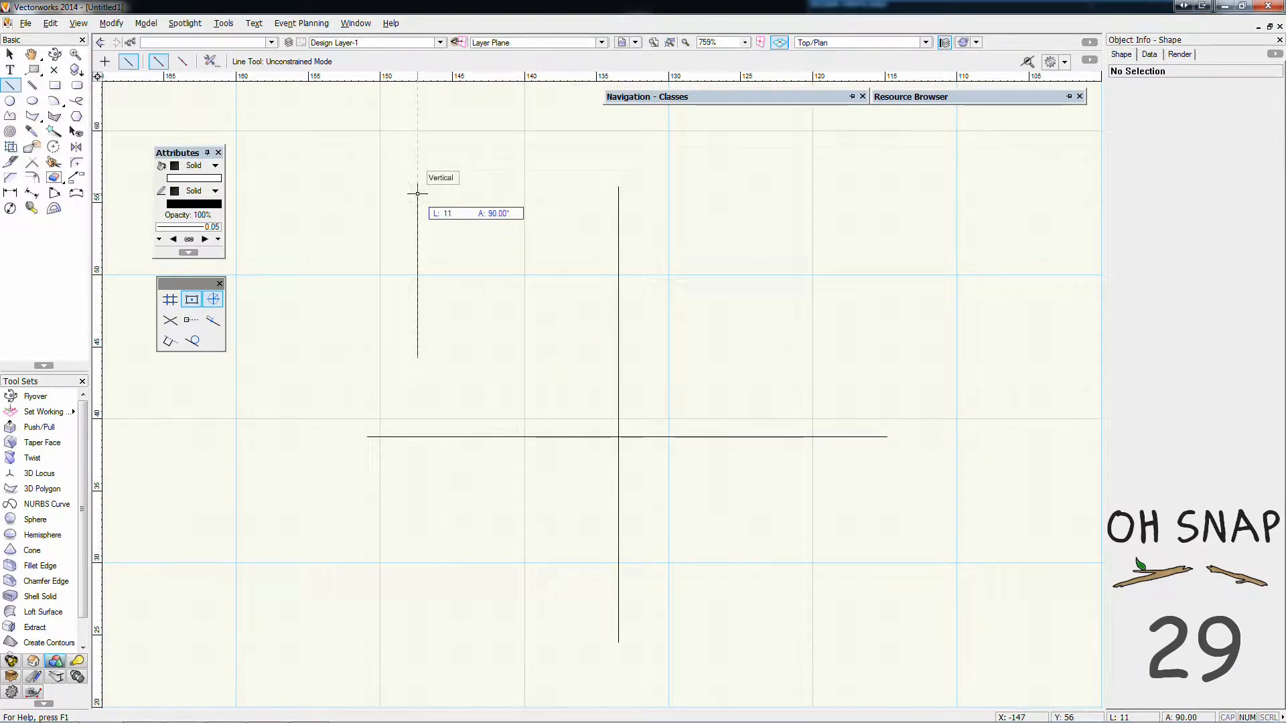
Set the snap angles from axes to 45°, 30° and 15° and try them on a line beside the crossing lines
double_click(213, 300)
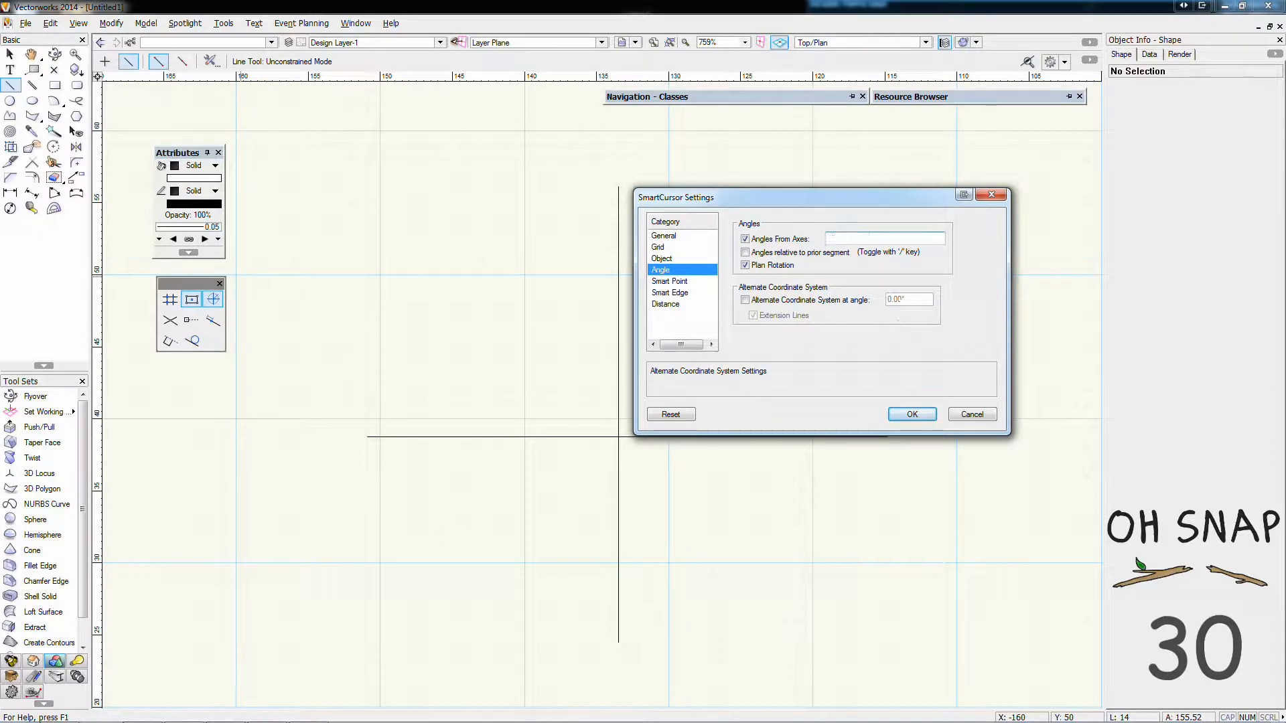
click(912, 414)
click(375, 367)
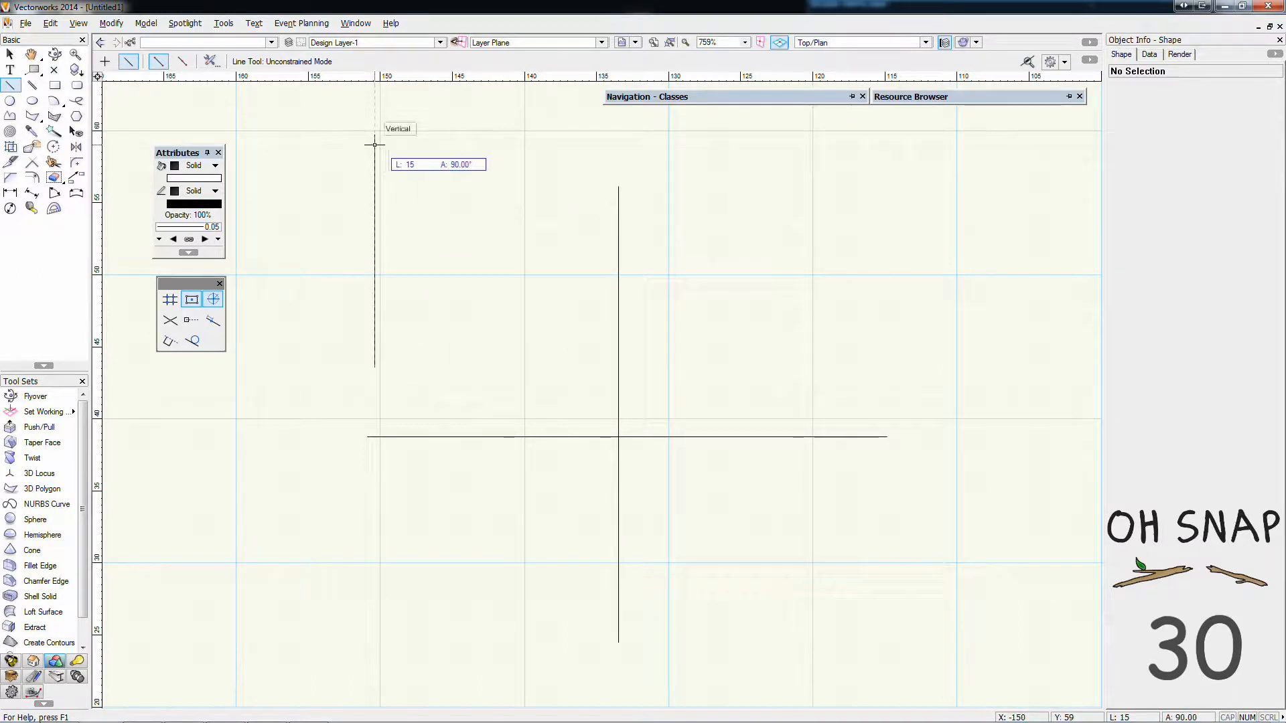
key(Escape)
key(x)
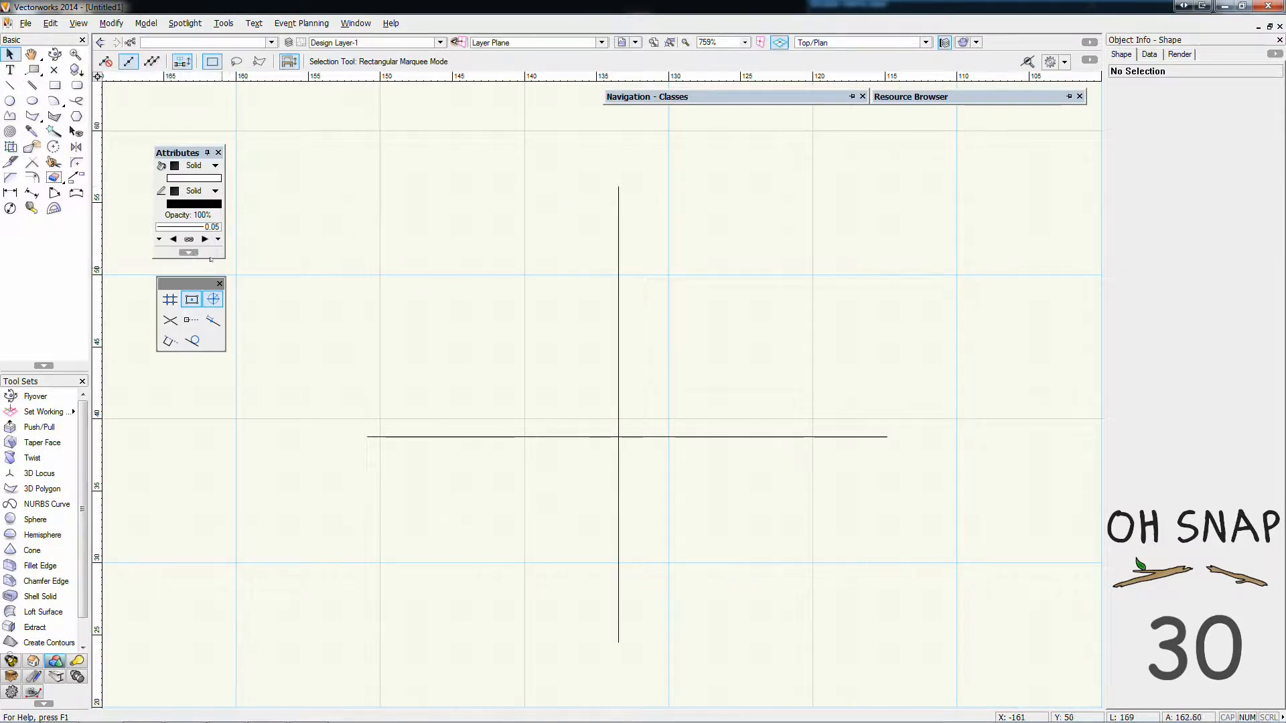
Remove 15° from the snap angles from axes, keeping 45° and 30°
double_click(213, 300)
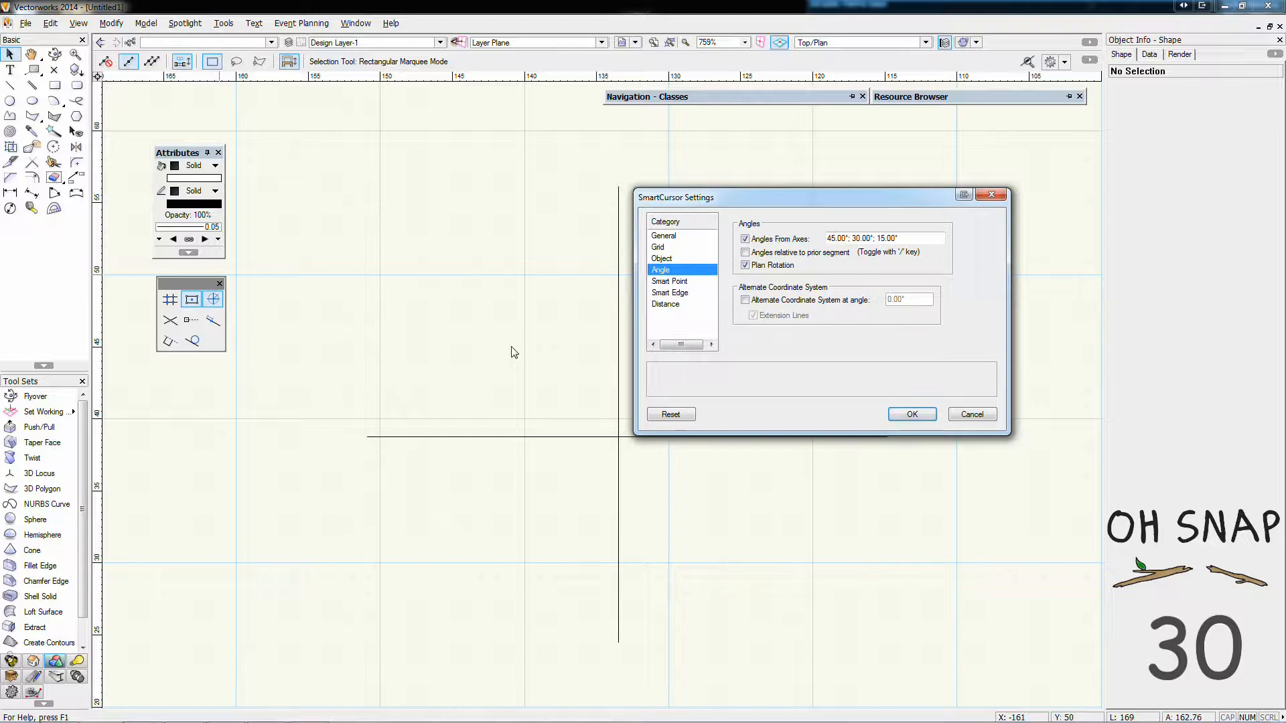
mouse_move(913, 238)
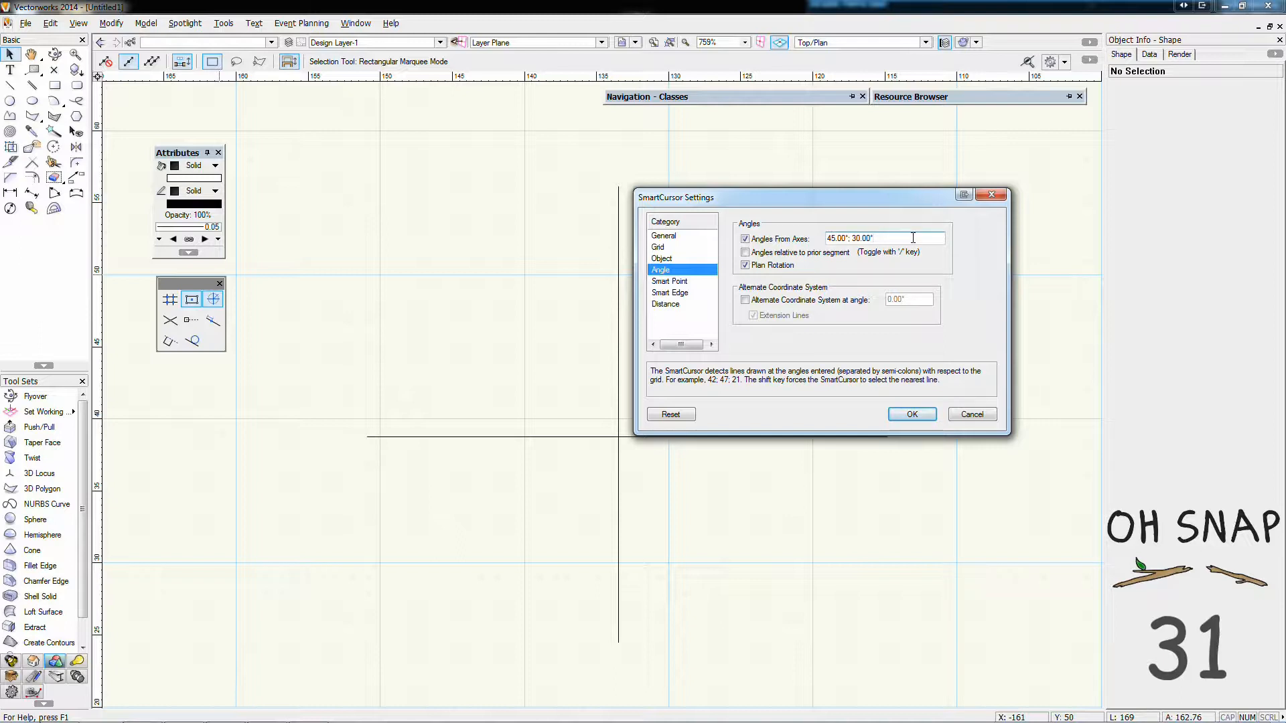
click(905, 412)
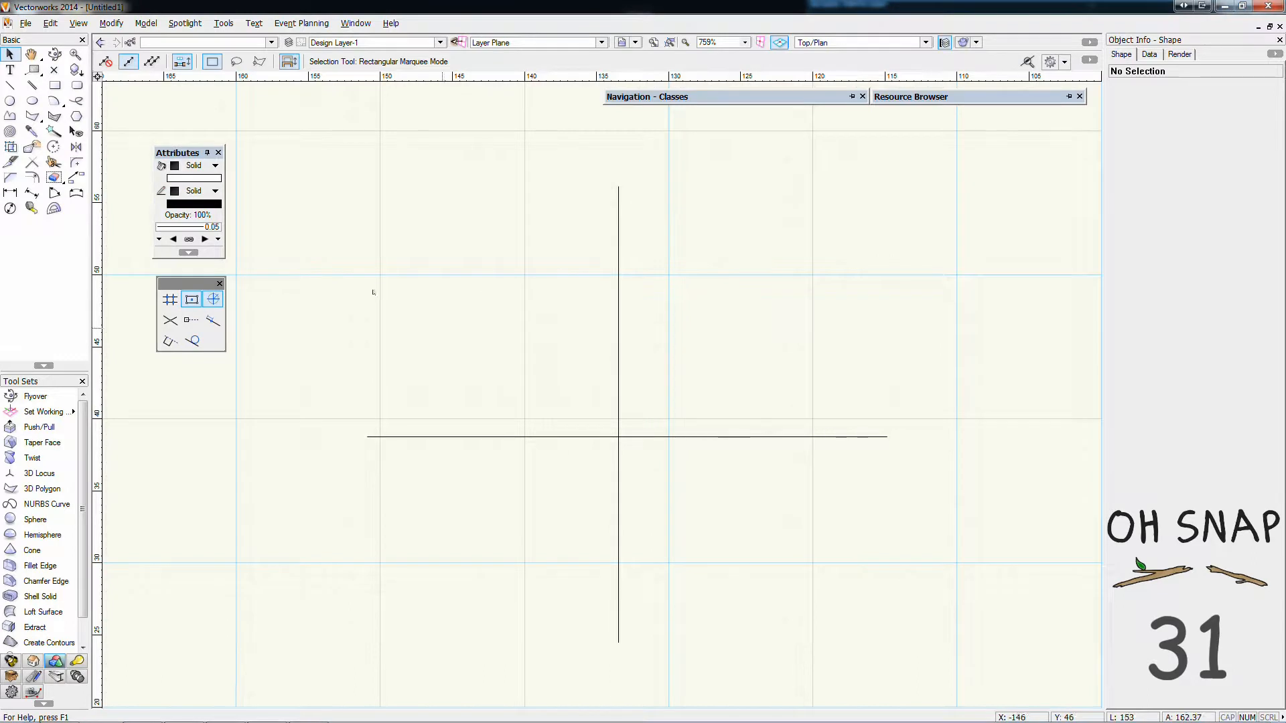
Turn on Snap to Intersection and draw a line about 13 mm long at 45° up from the crossing of the two lines
click(167, 322)
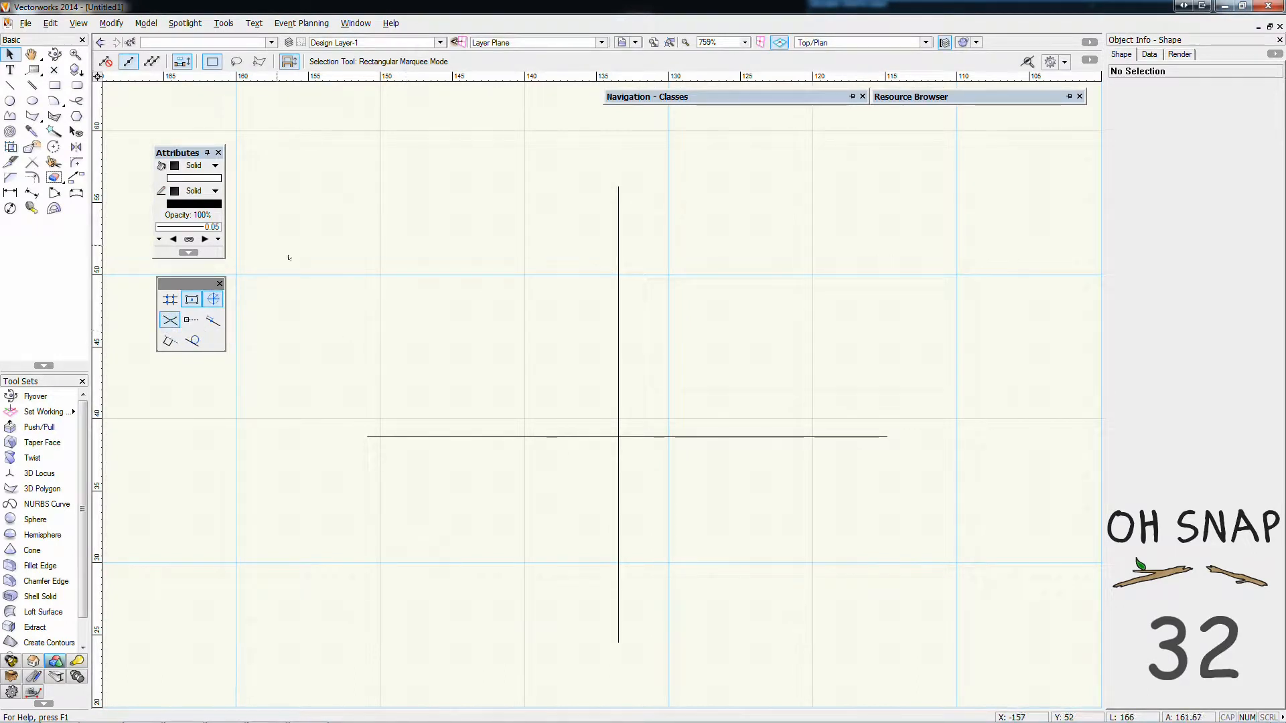
key(2)
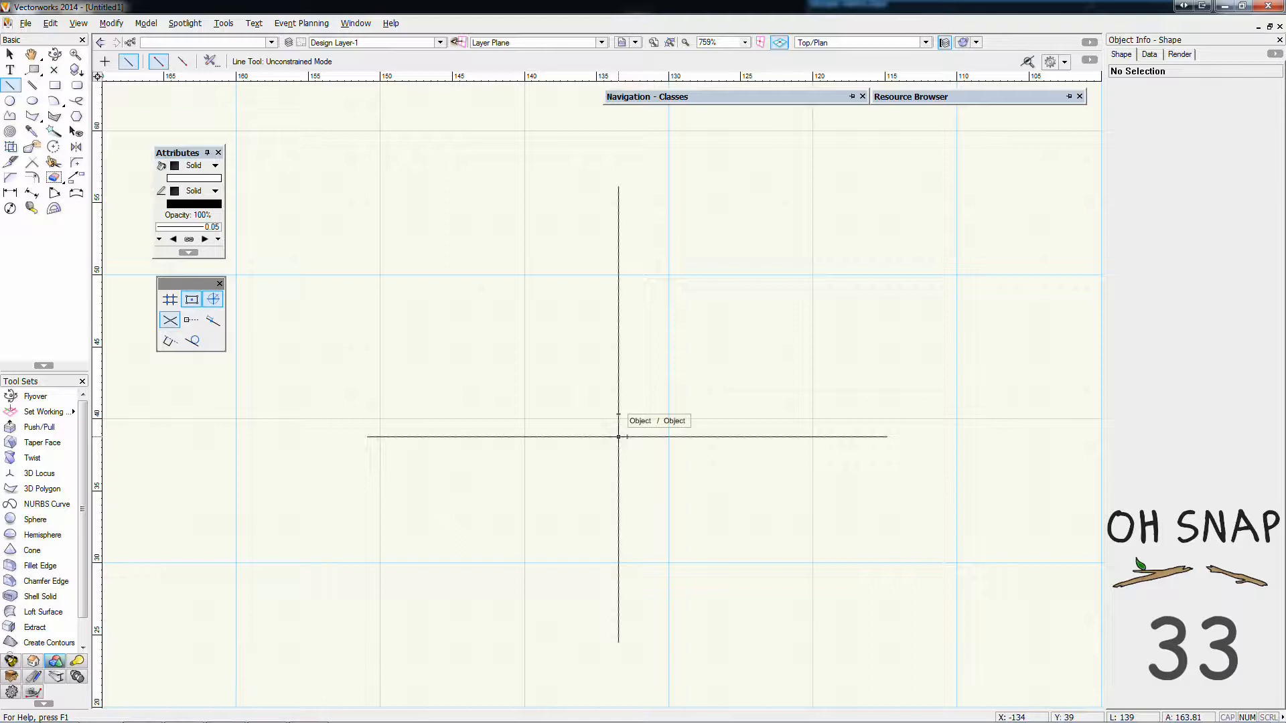
scroll(618, 437, up, 4)
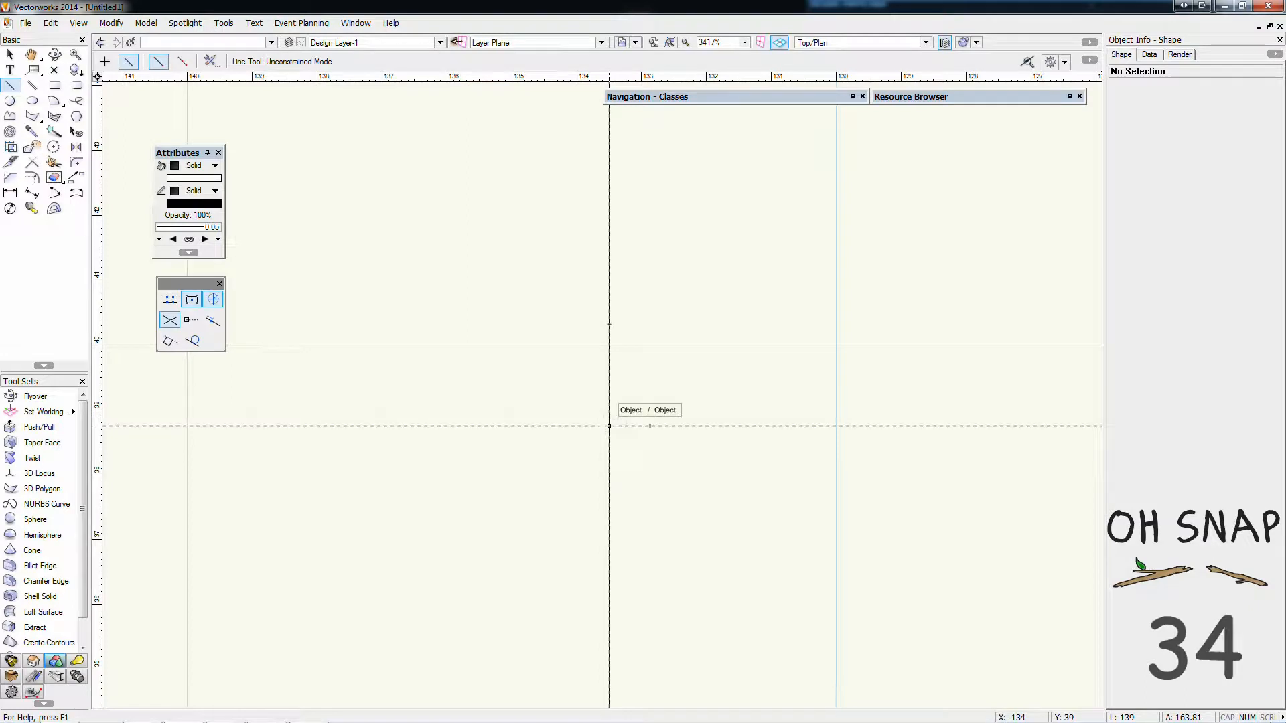
click(609, 426)
scroll(609, 426, up, 5)
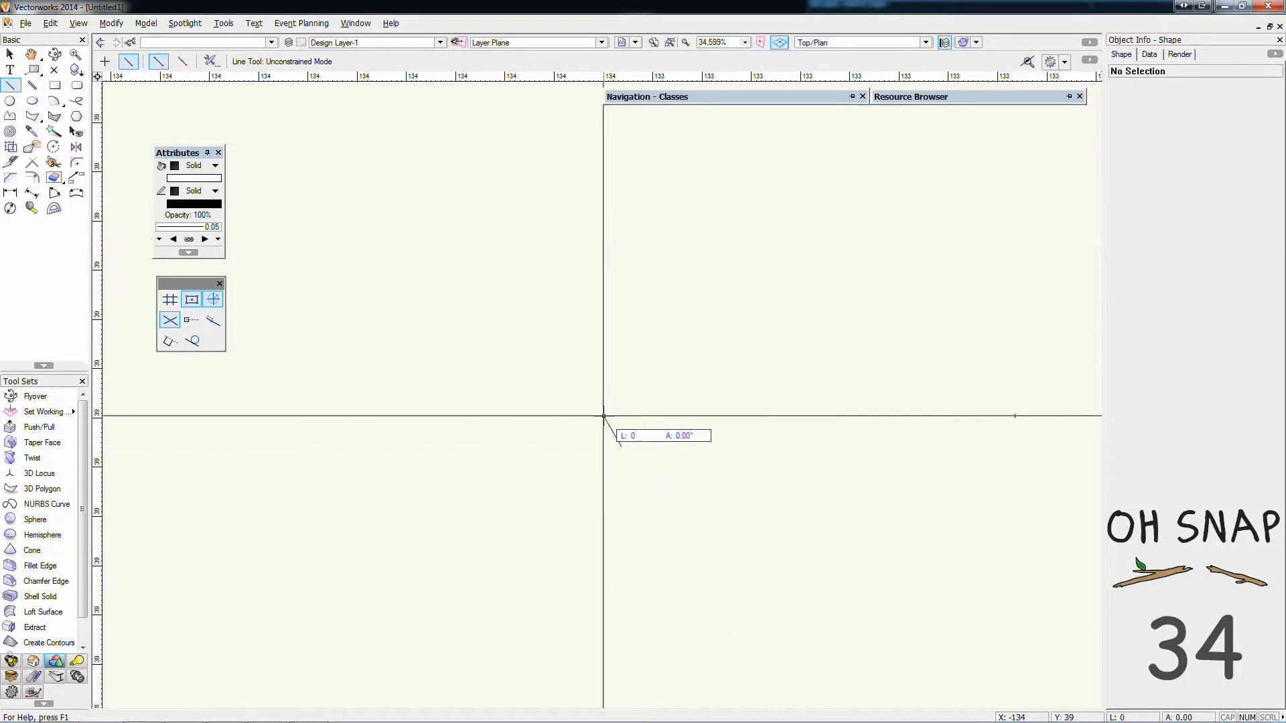
scroll(605, 424, up, 2)
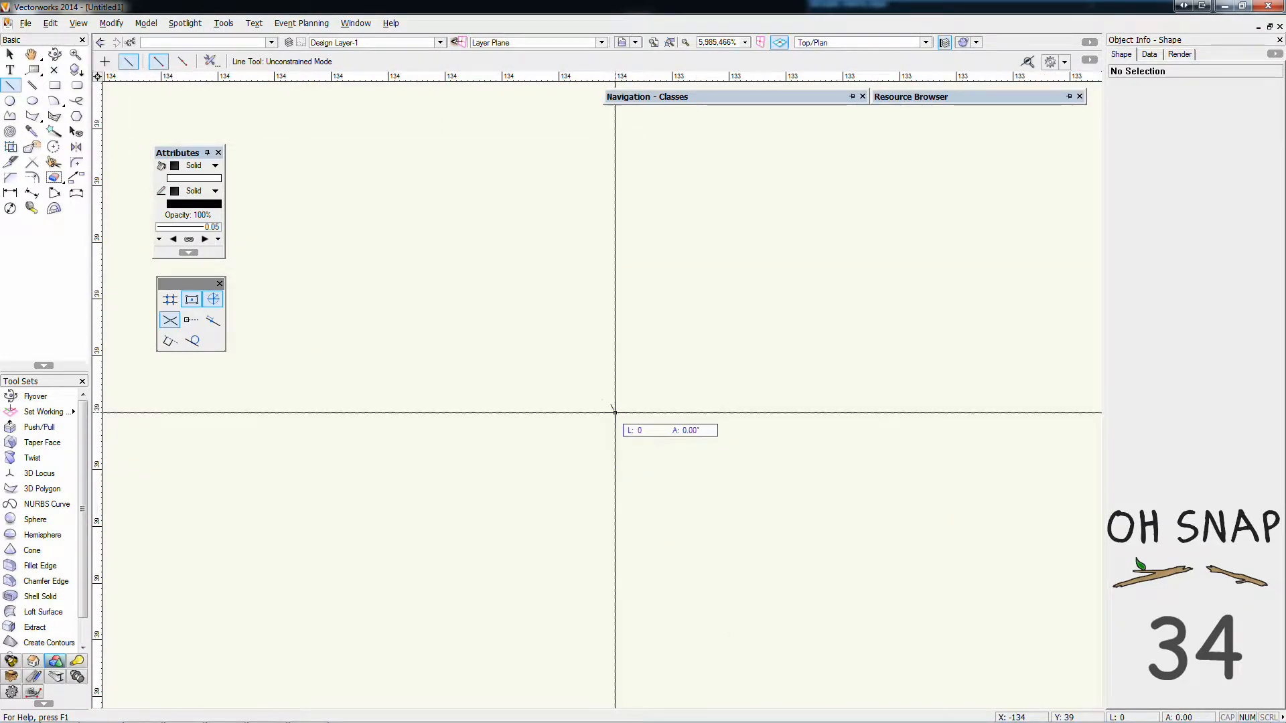
scroll(612, 418, down, 9)
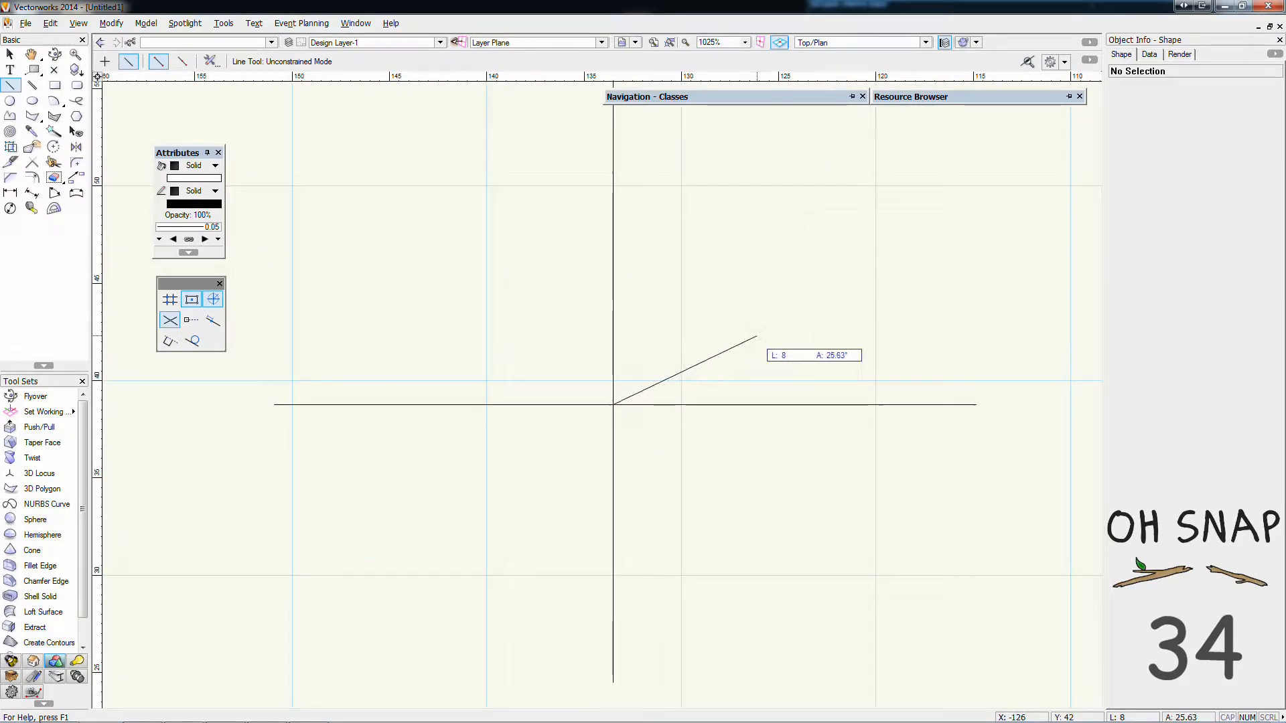
click(793, 225)
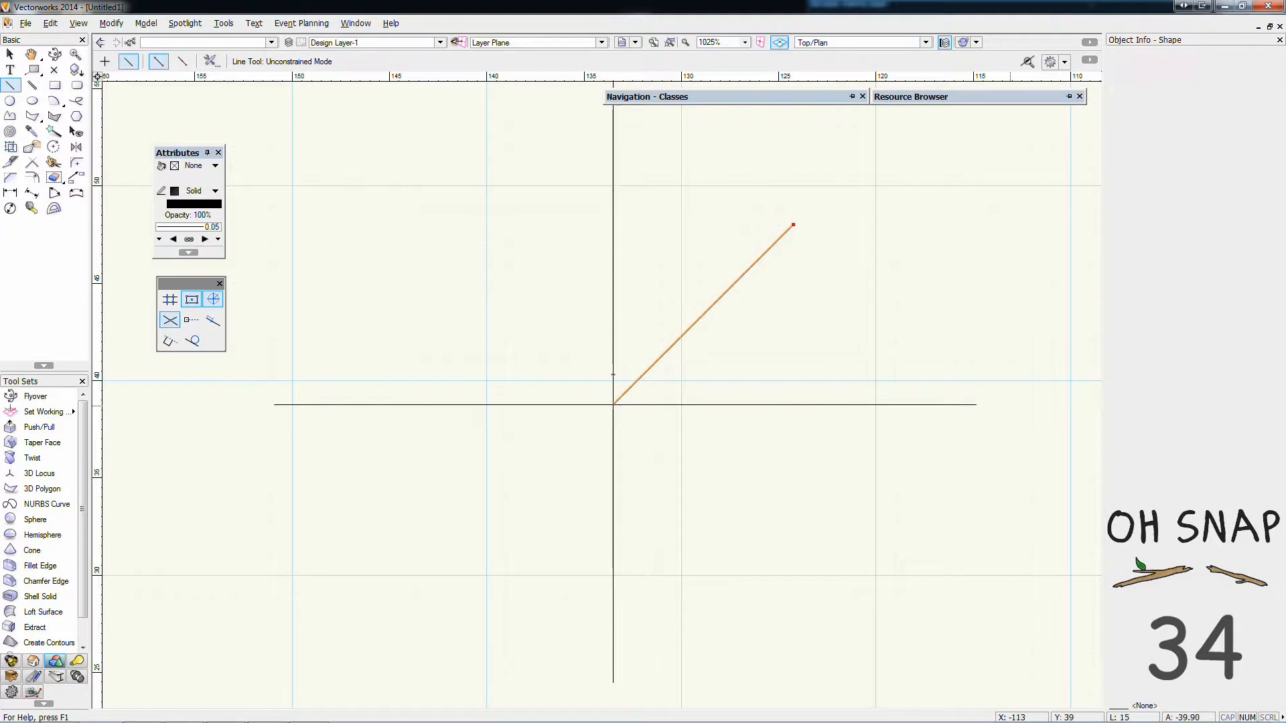
Draw a rectangle about 4 x 6 mm left of the vertical line and a second one about 7 x 10 mm overlapping it
click(54, 85)
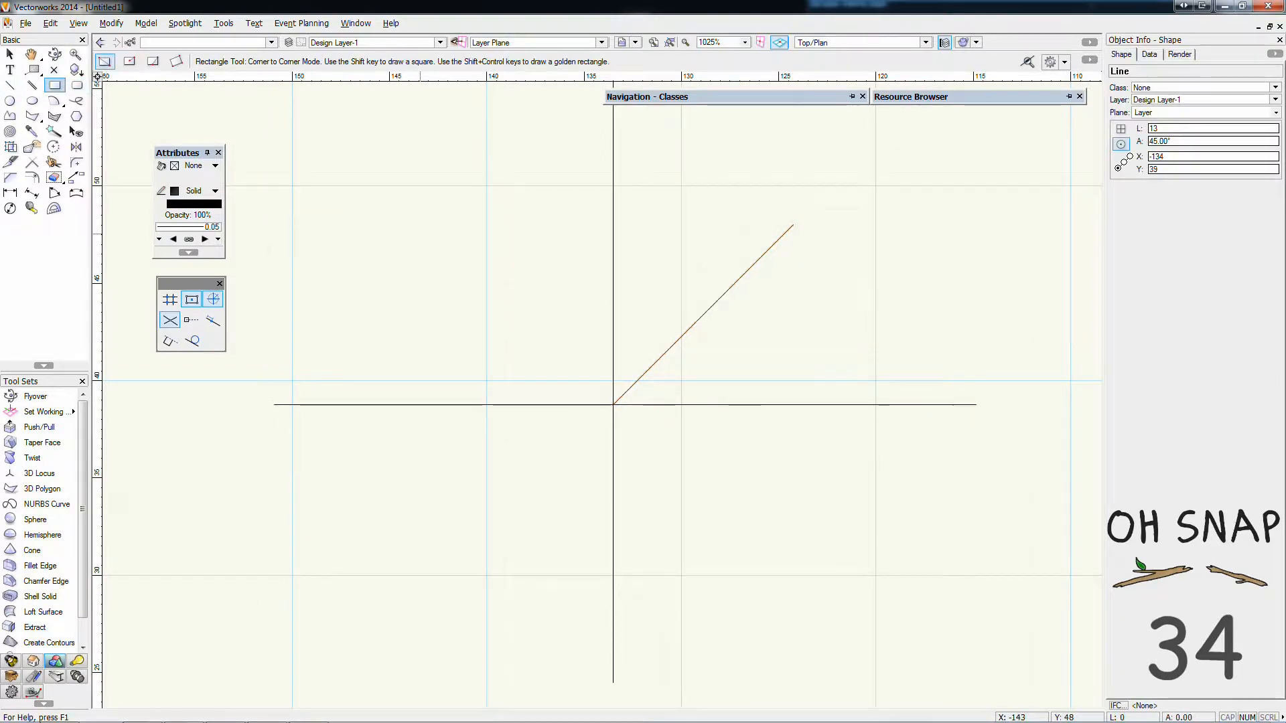
click(420, 233)
click(506, 351)
click(588, 280)
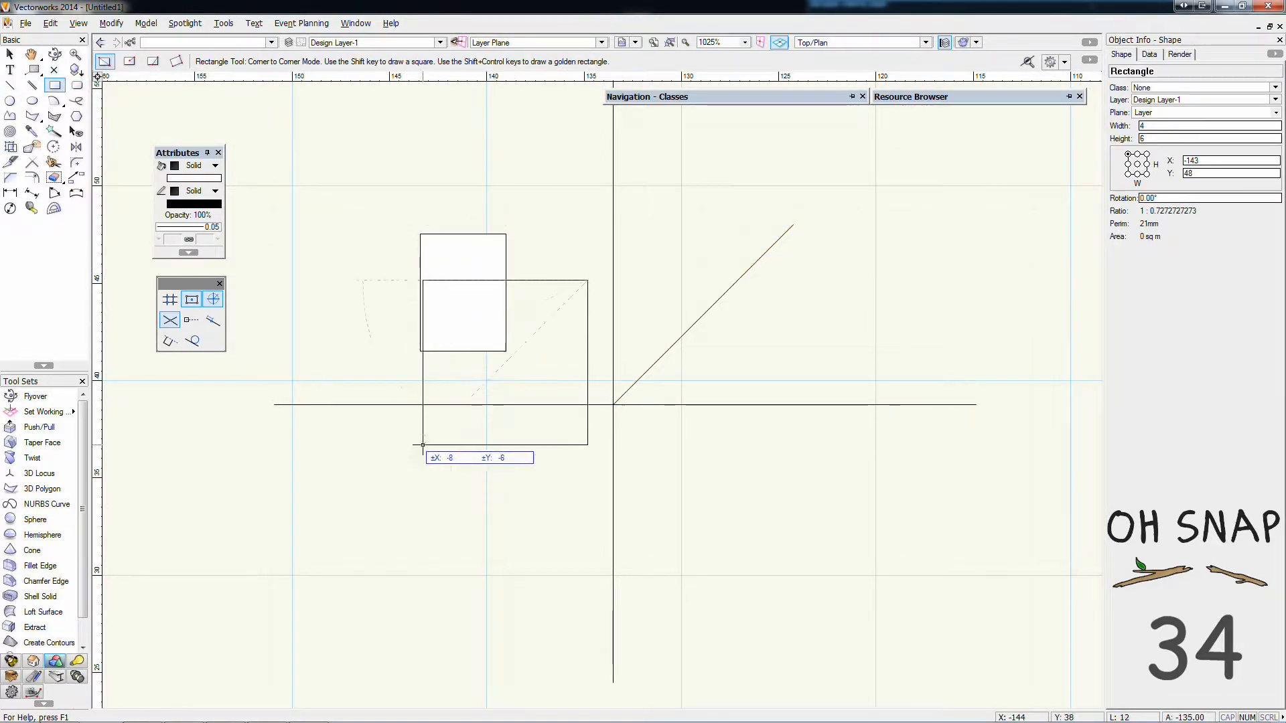
click(459, 470)
Draw a rectangle about 6 x 5 mm from the intersection of the two rectangles' edges to the vertical line
scroll(530, 179, up, 4)
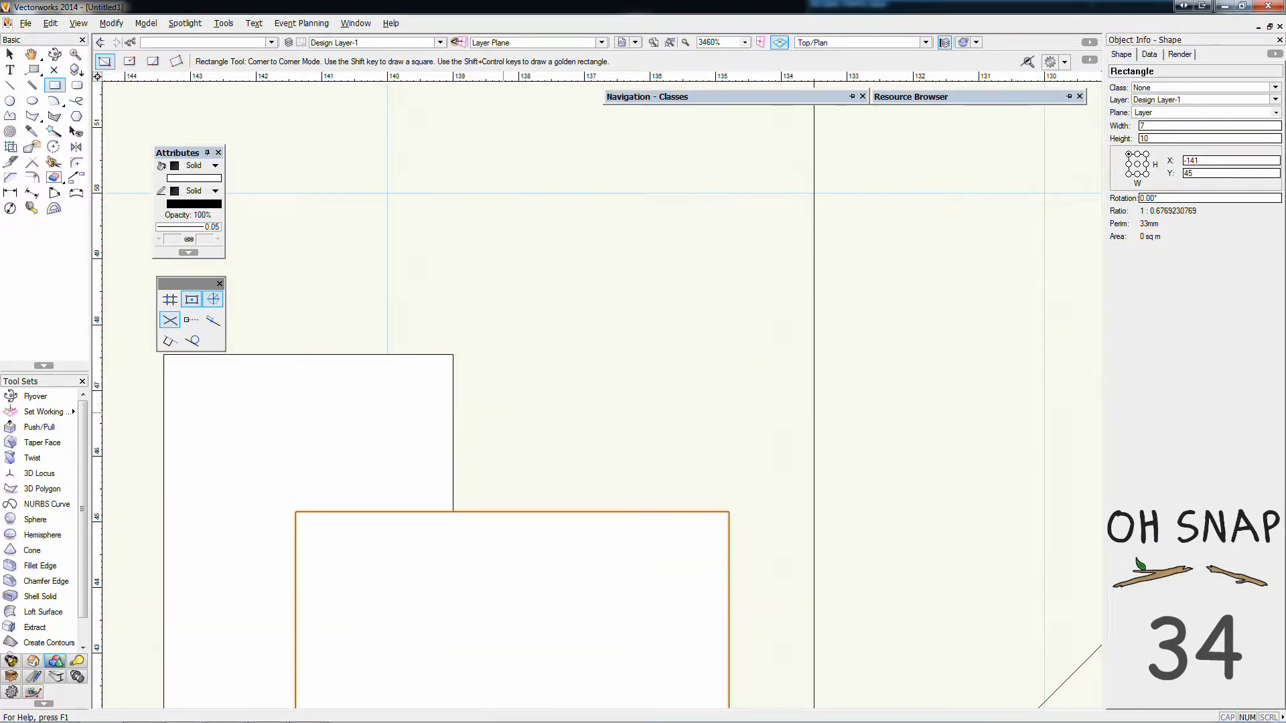
click(453, 511)
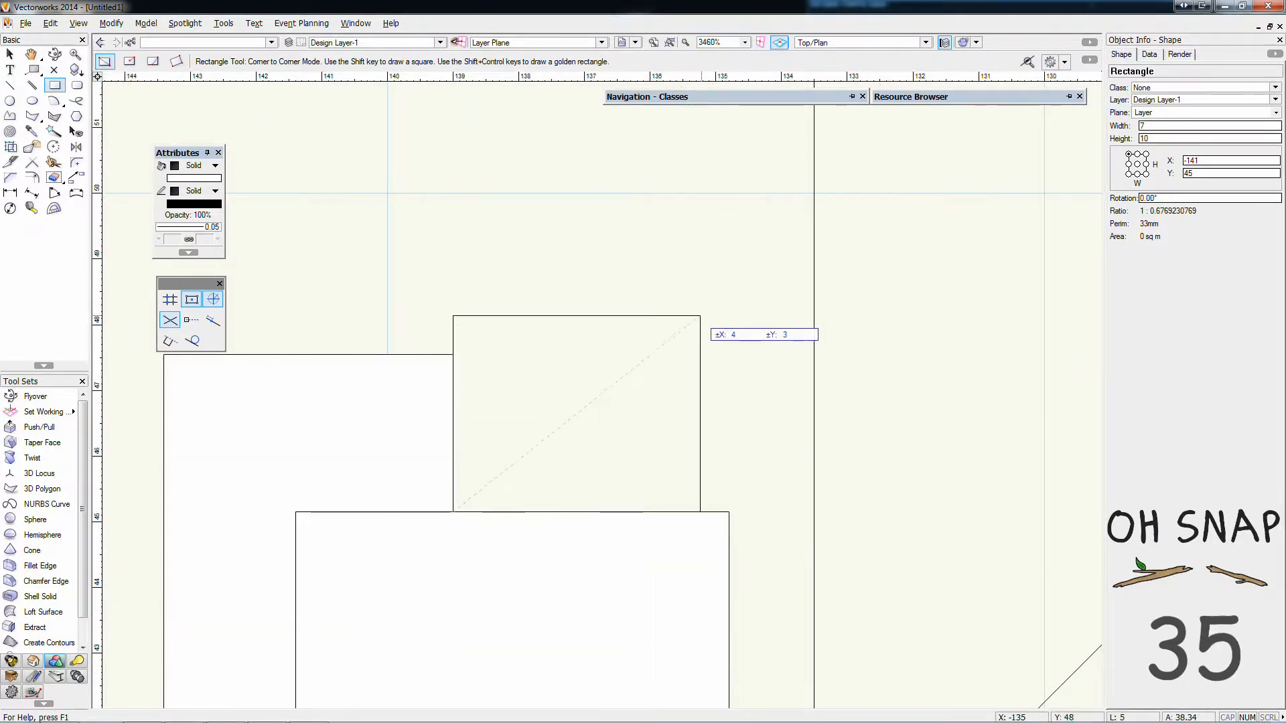
click(797, 168)
scroll(680, 429, down, 6)
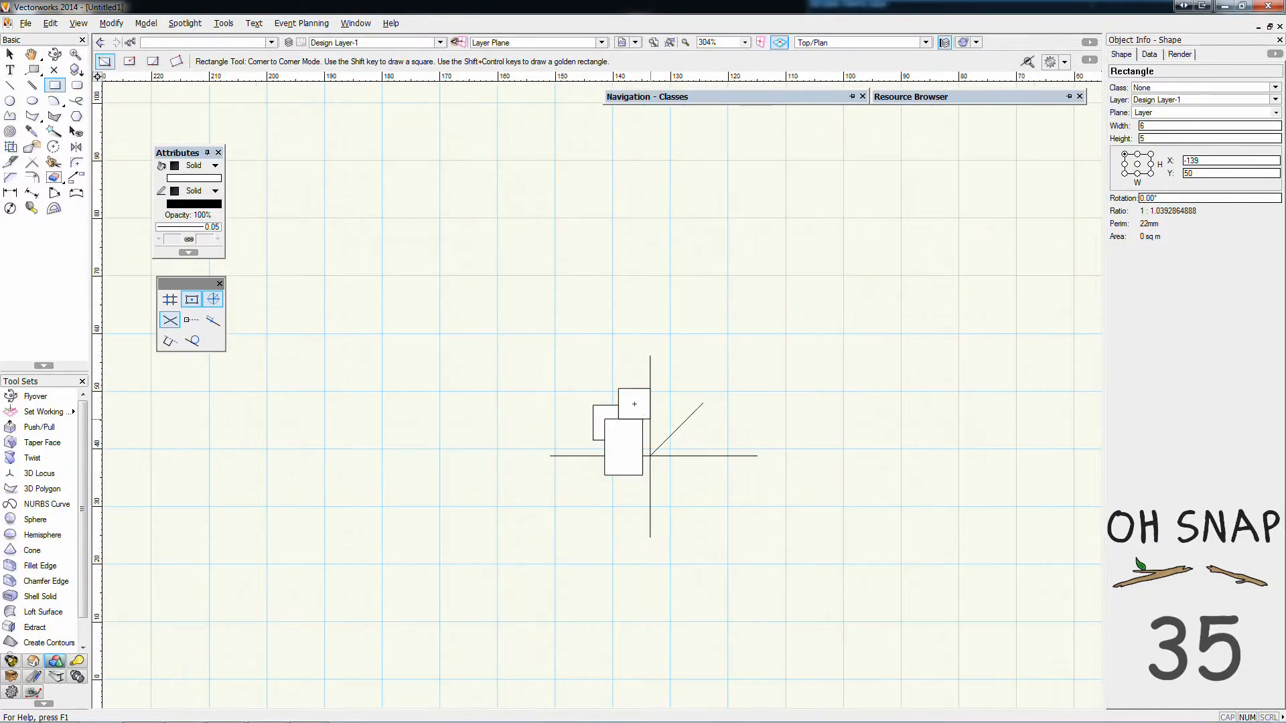
scroll(680, 429, up, 1)
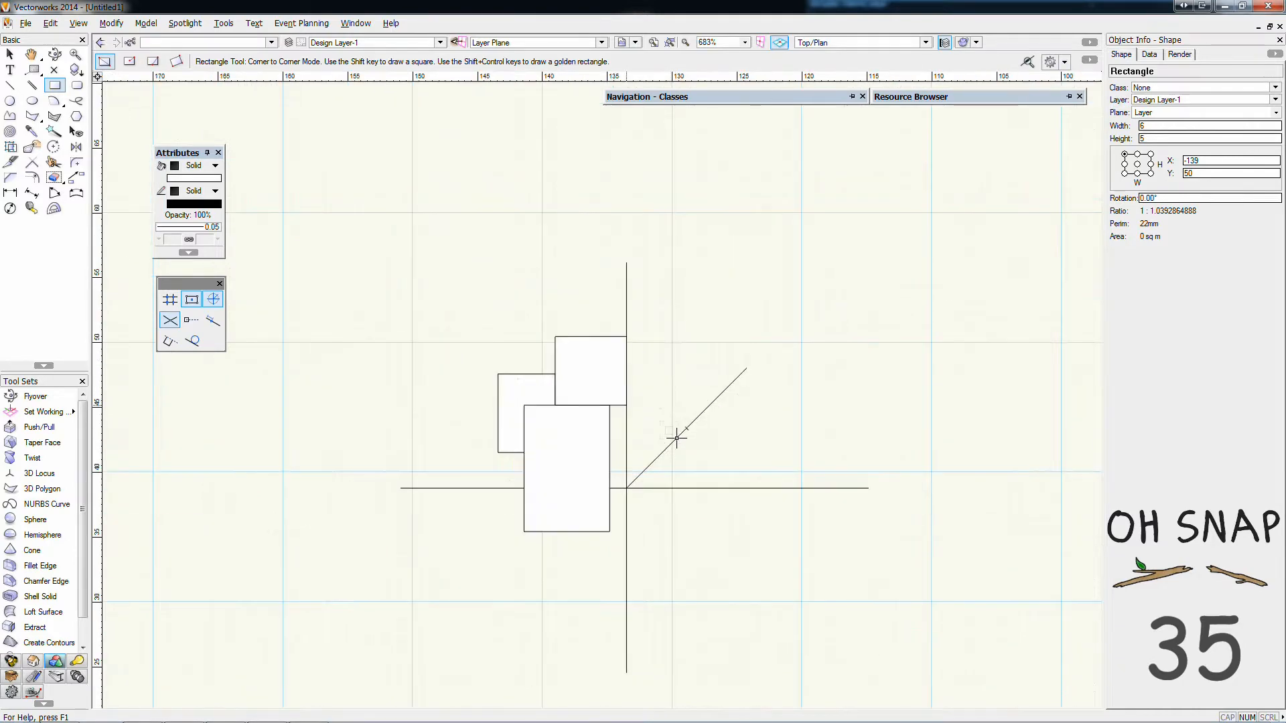
Turn on Smart Points and draw a line about 4 mm long at 30° from the point aligned with the upper ends of the vertical and diagonal lines
click(191, 320)
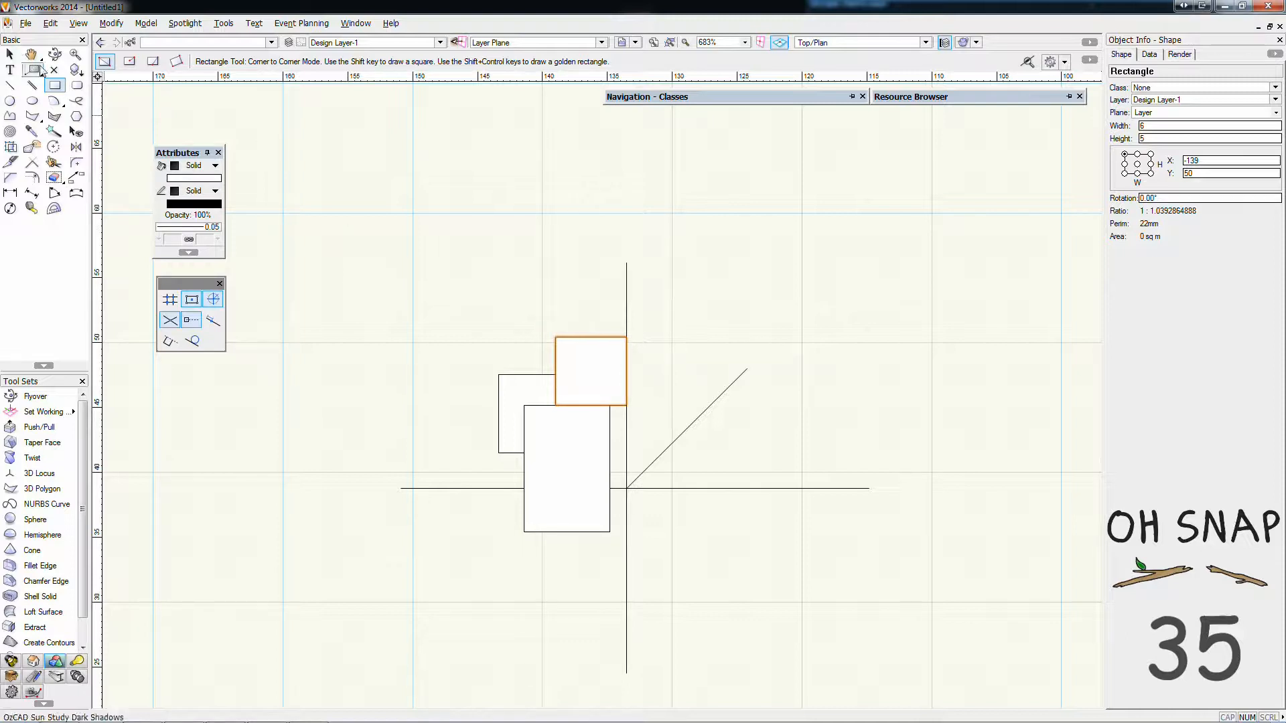
click(10, 86)
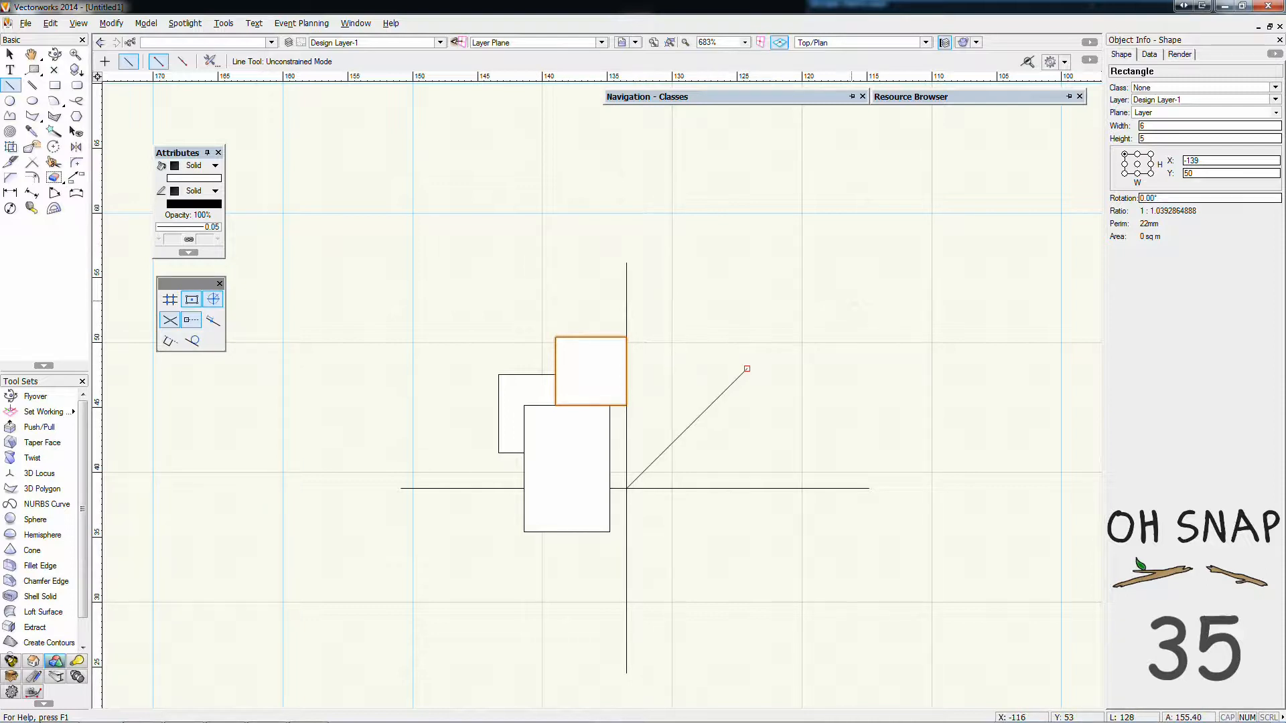
scroll(807, 345, up, 3)
scroll(808, 345, down, 2)
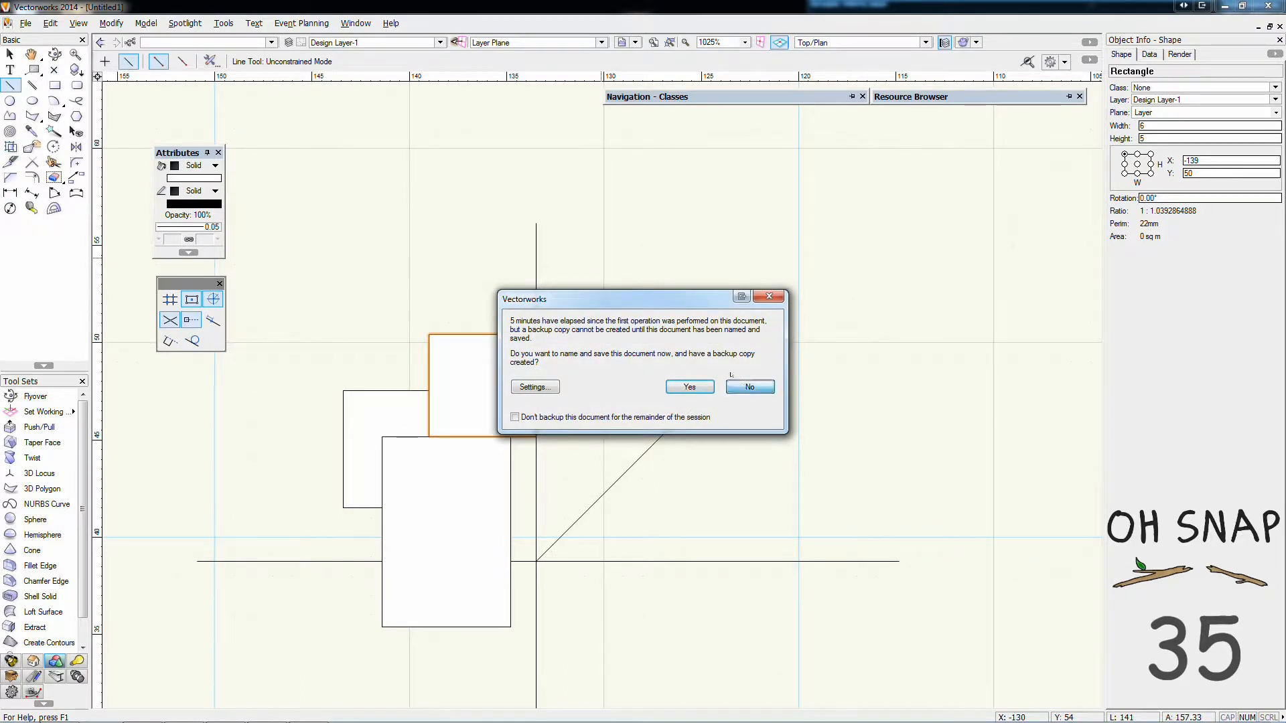
click(737, 387)
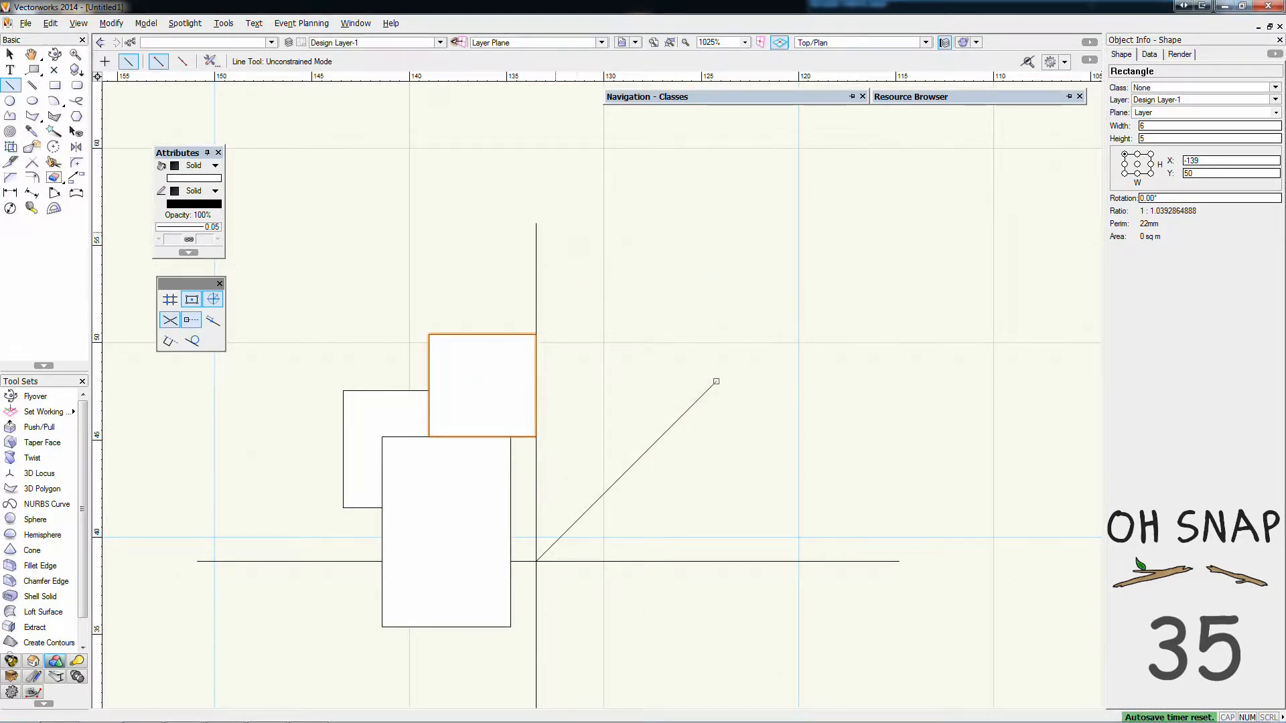
mouse_move(535, 223)
click(716, 223)
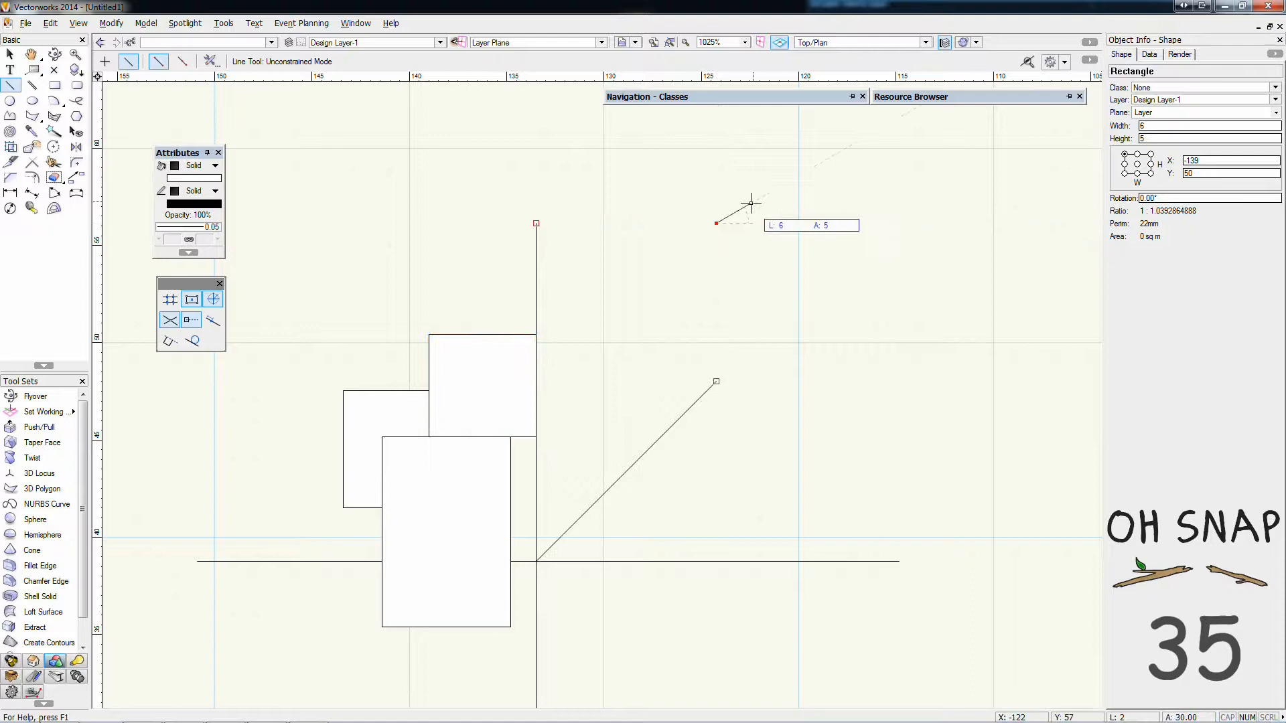
click(787, 182)
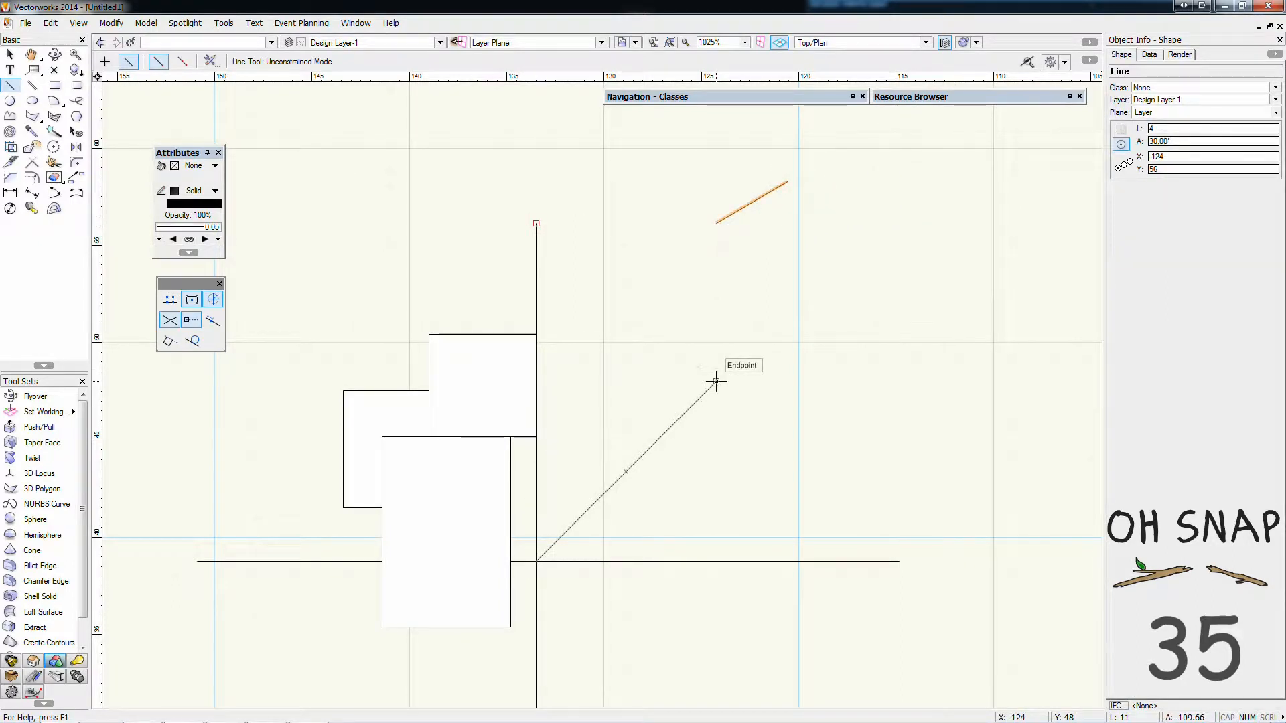
Draw a line about 4 mm long at 45° from the midpoint between the upper ends of the vertical and diagonal lines
mouse_move(716, 382)
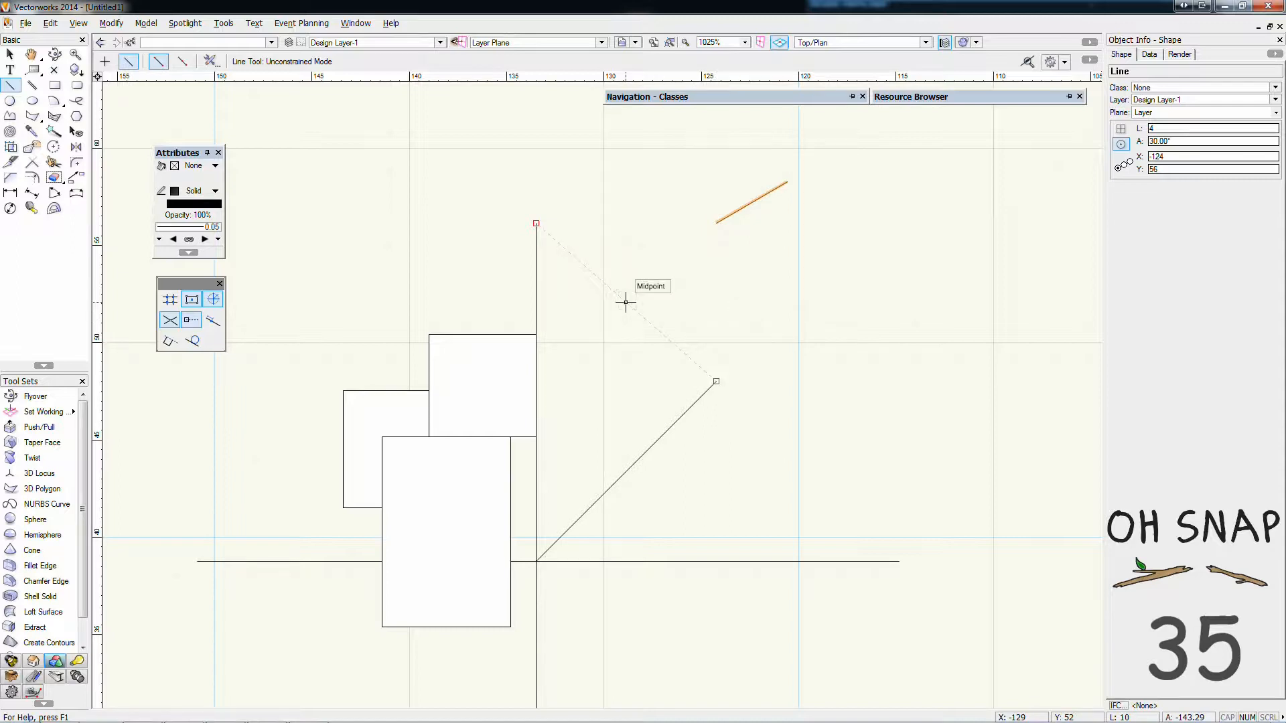
click(626, 302)
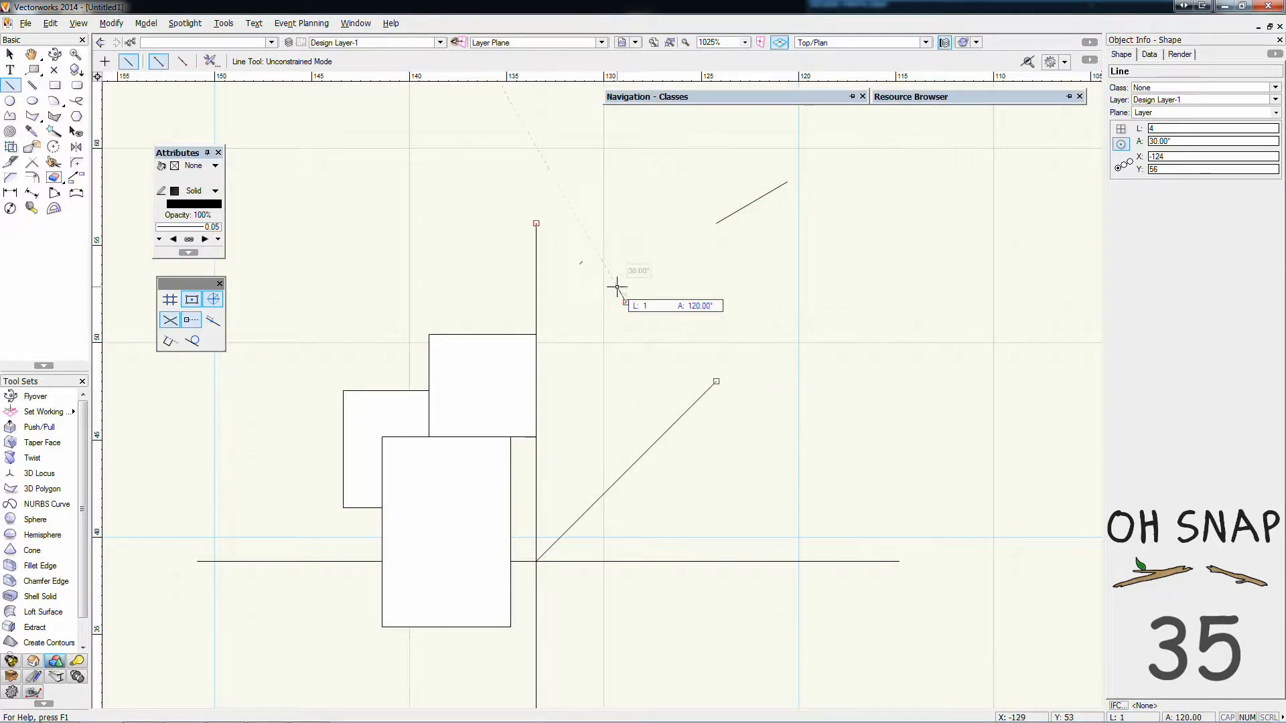
click(675, 253)
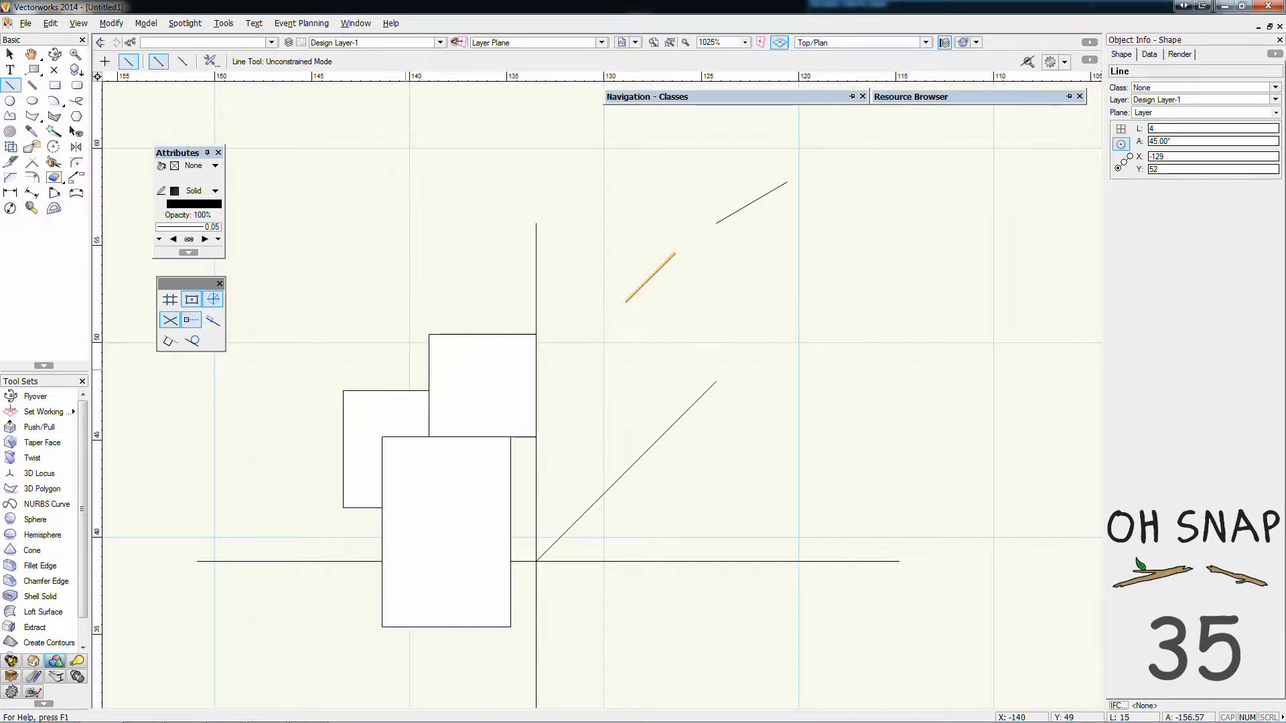
Examine the smart point alignments among the endpoints of the vertical line and the two short lines
click(536, 223)
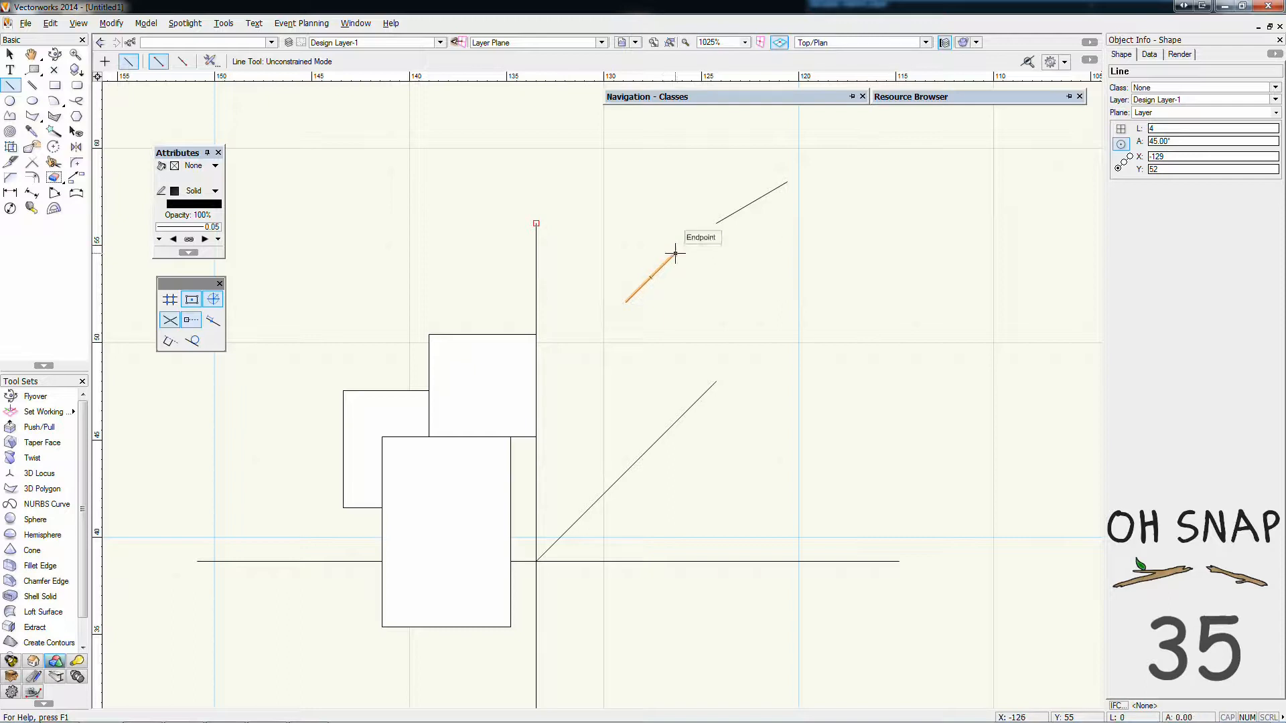
mouse_move(676, 253)
mouse_move(716, 223)
mouse_move(626, 223)
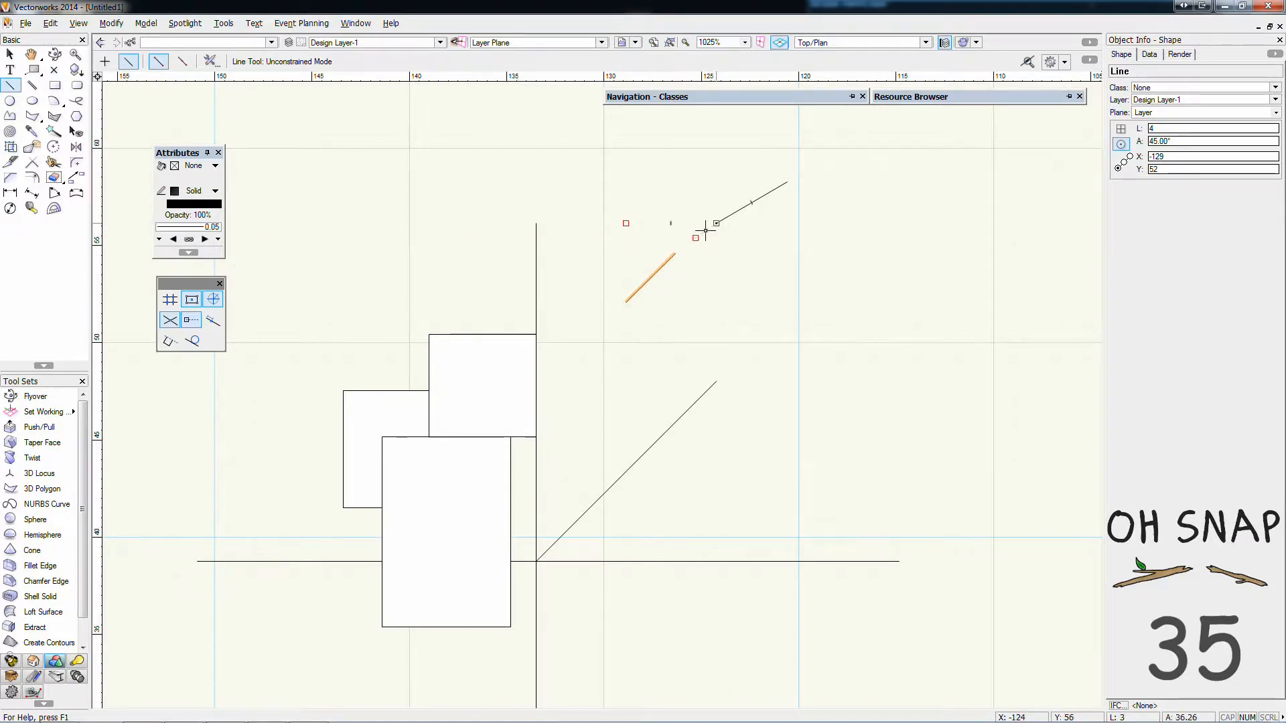
mouse_move(536, 223)
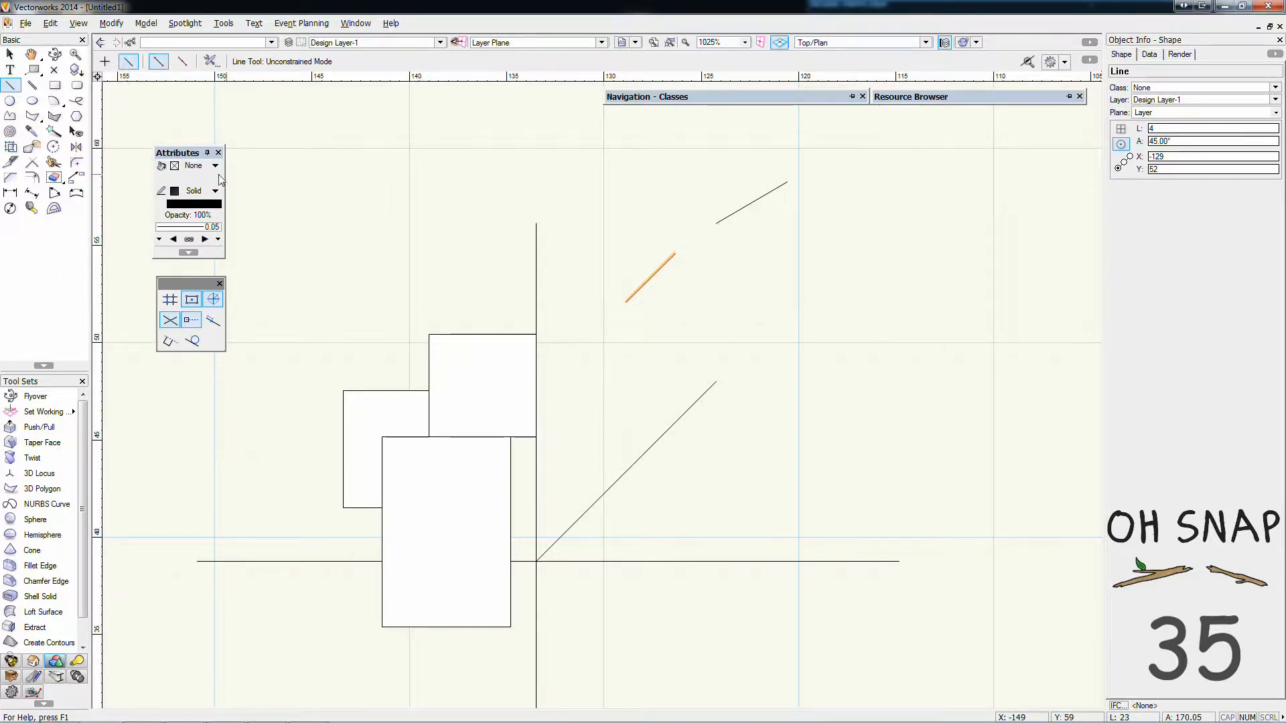
Deselect the short 45° line and activate the Line tool again
click(10, 55)
click(130, 123)
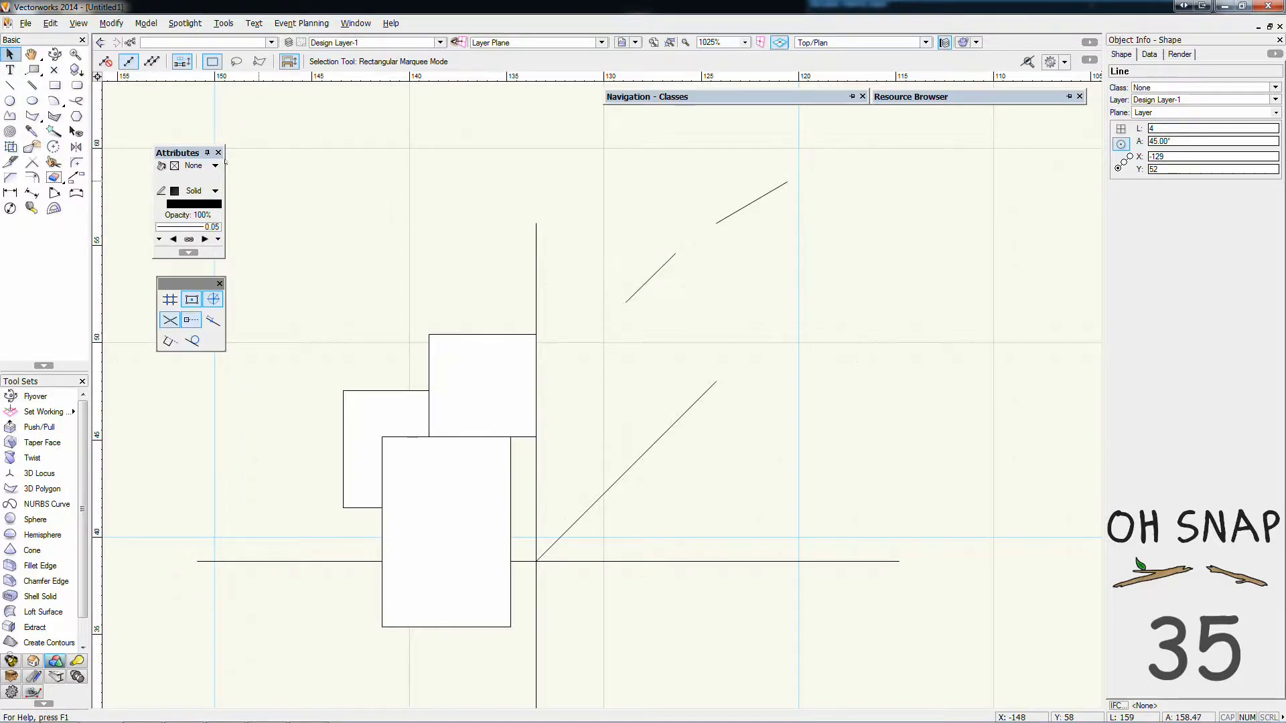
click(195, 166)
click(281, 168)
key(2)
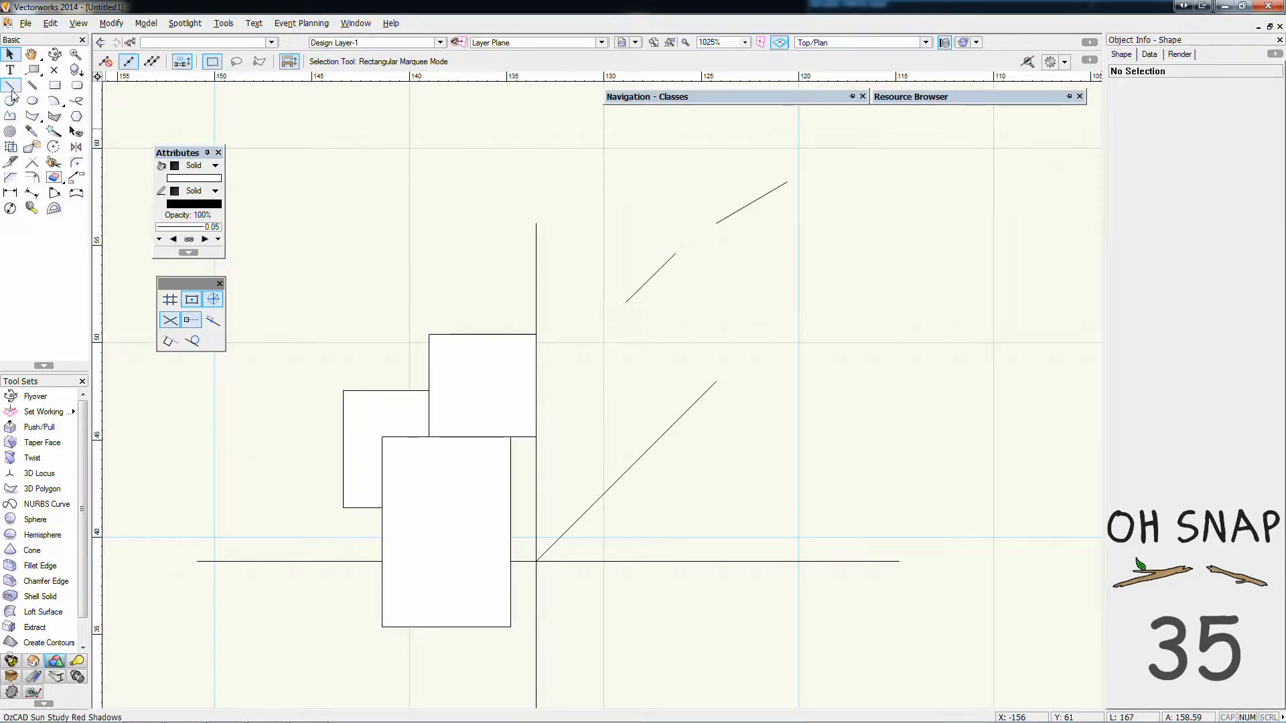
Turn on Snap to Distance at 25 percent and turn off Smart Points
double_click(213, 321)
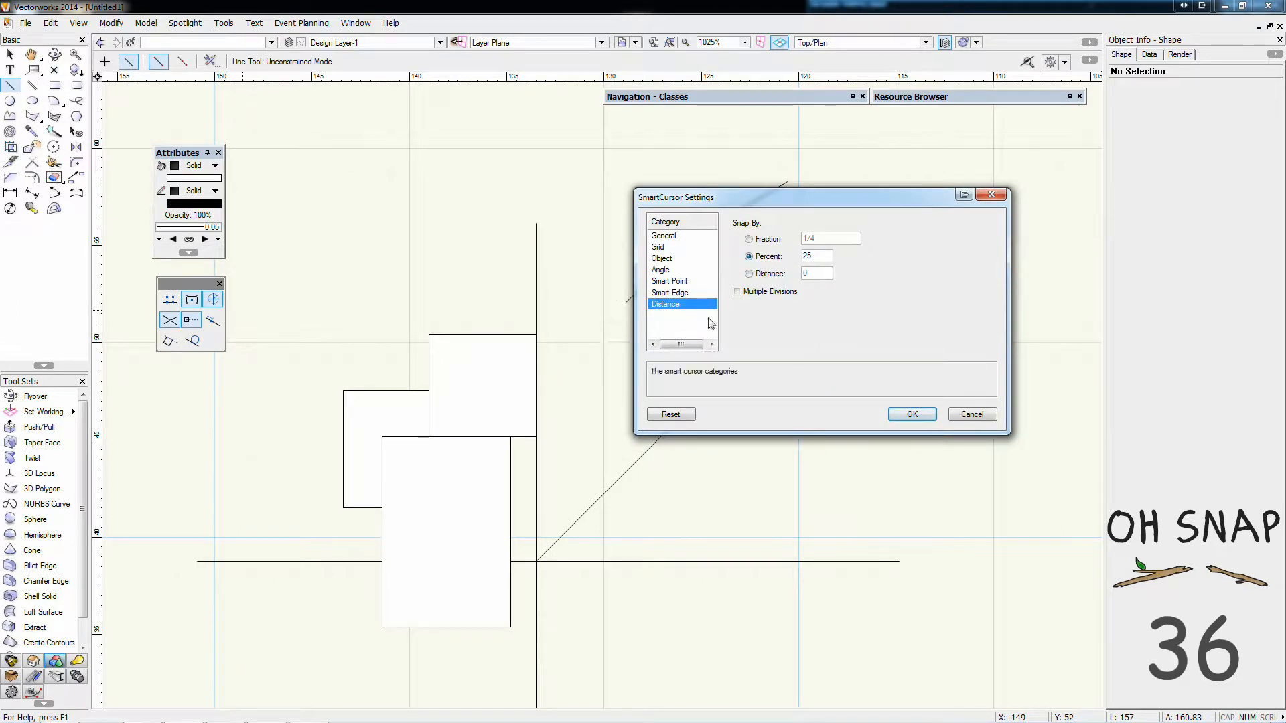
click(912, 414)
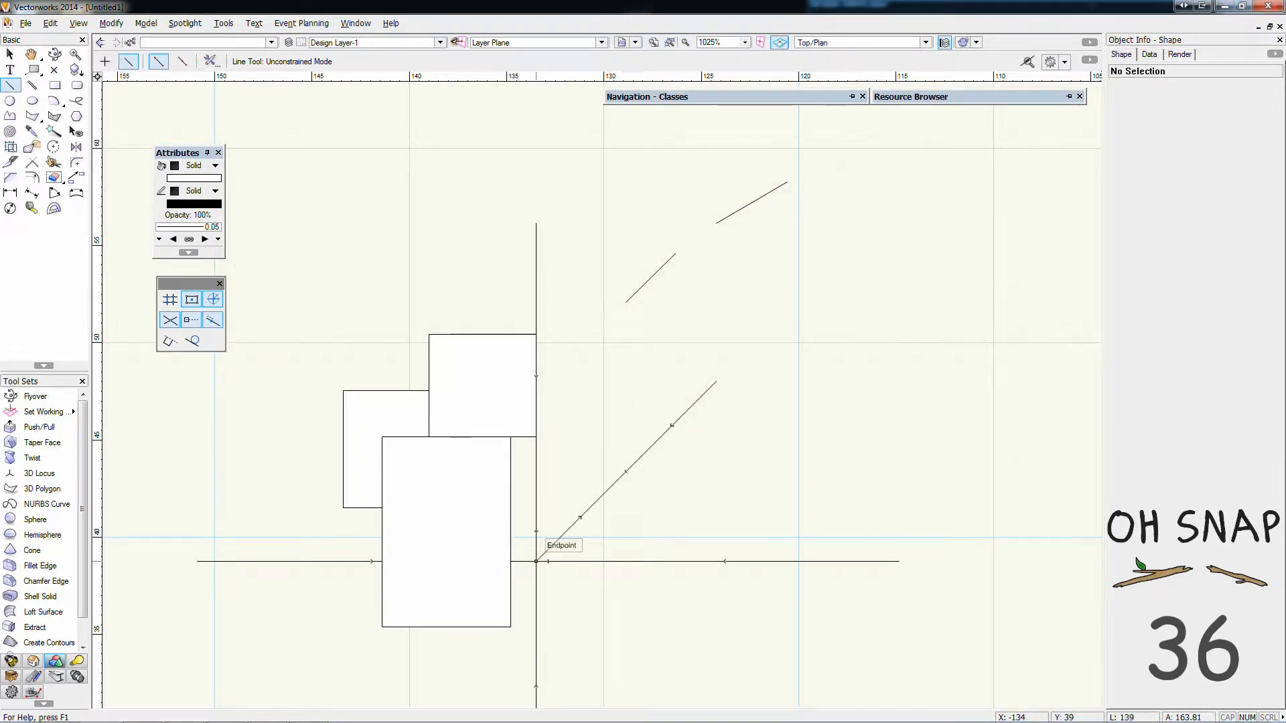
click(536, 561)
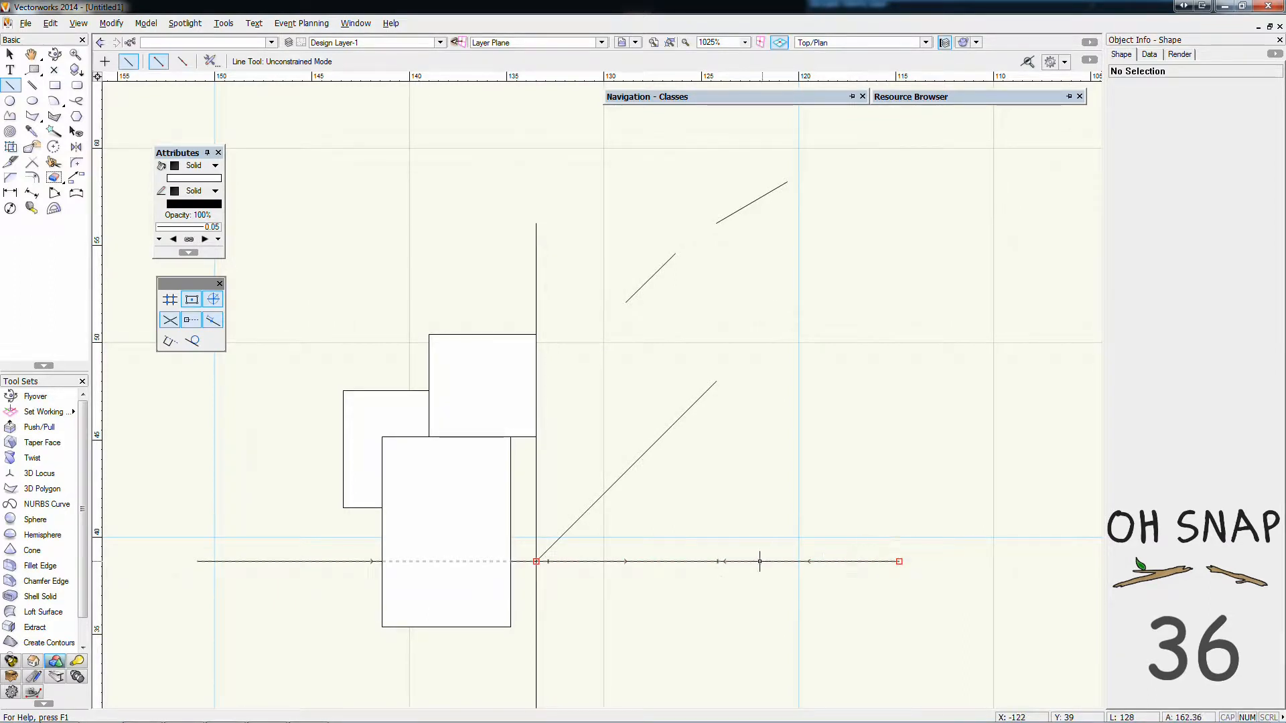
click(196, 324)
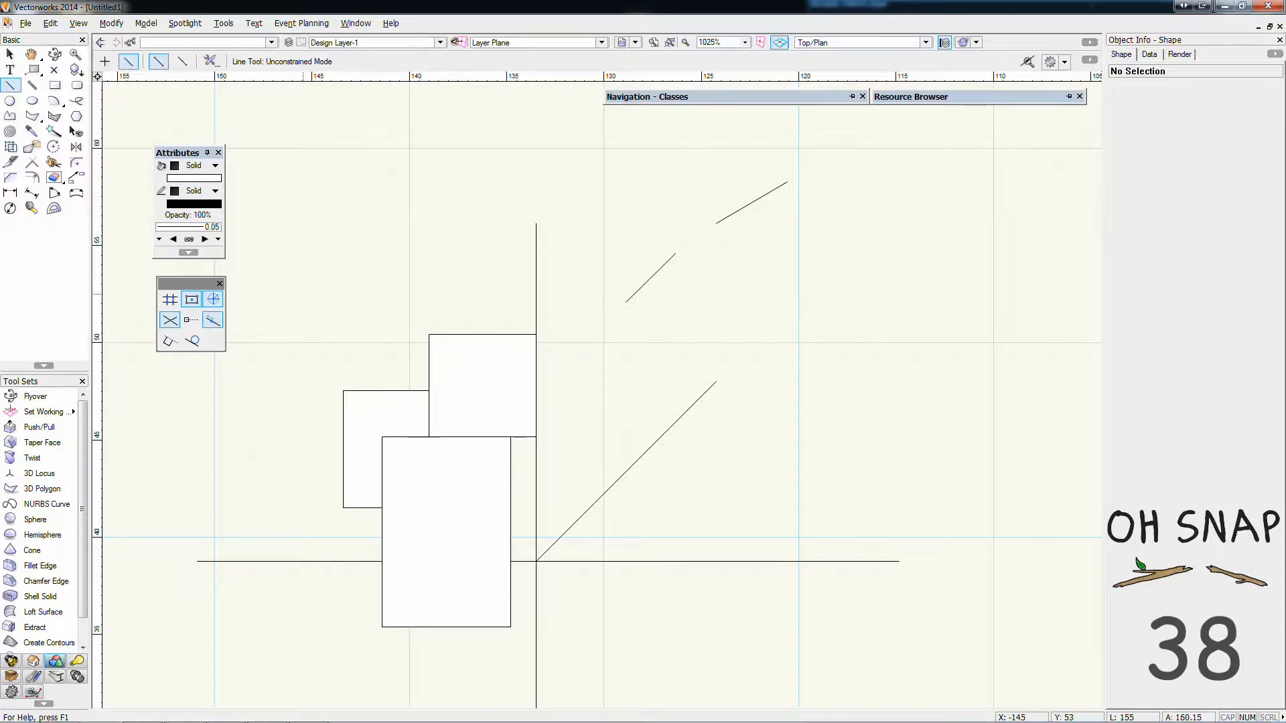
Set Snap to Distance to snap by a fraction of 1/9
double_click(213, 320)
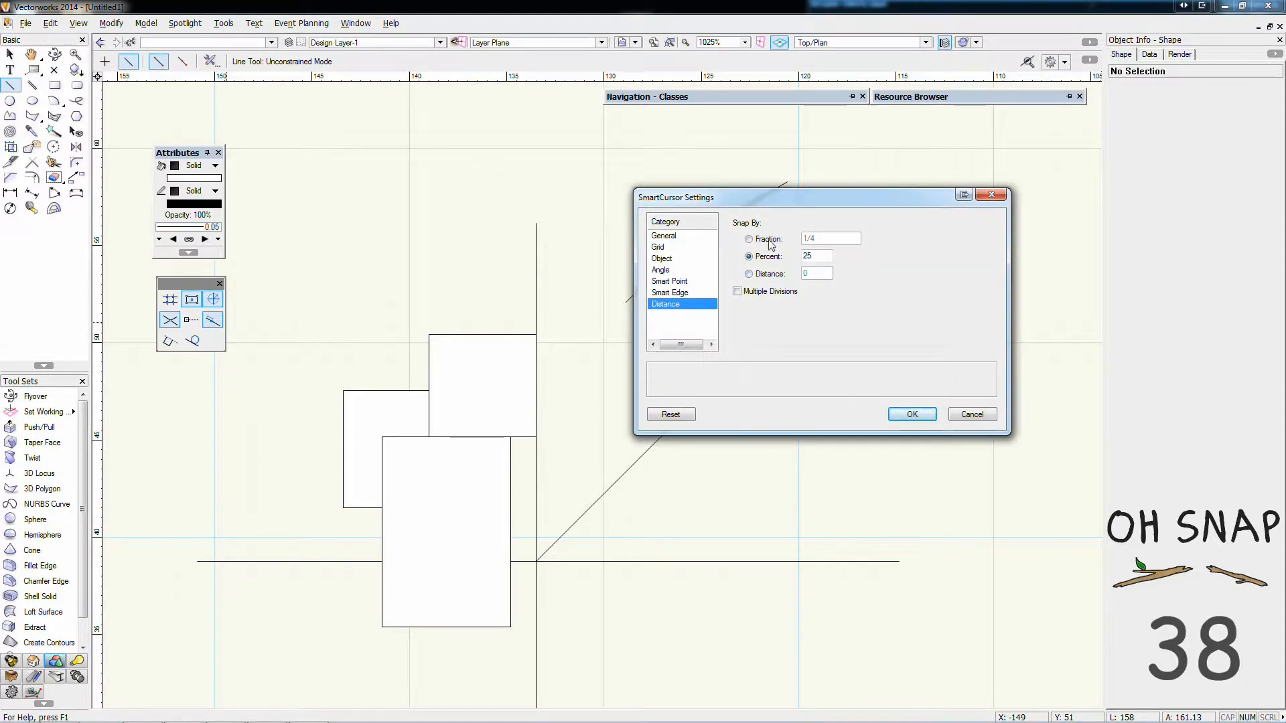
click(749, 239)
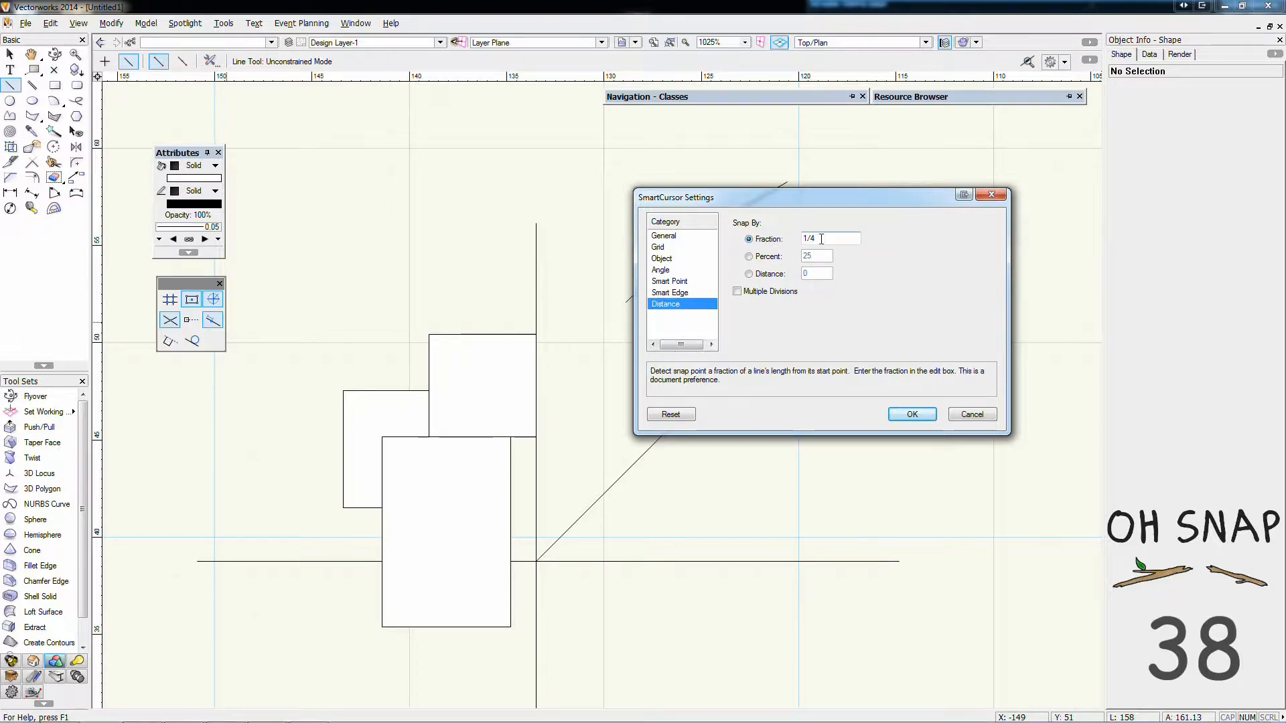
double_click(809, 240)
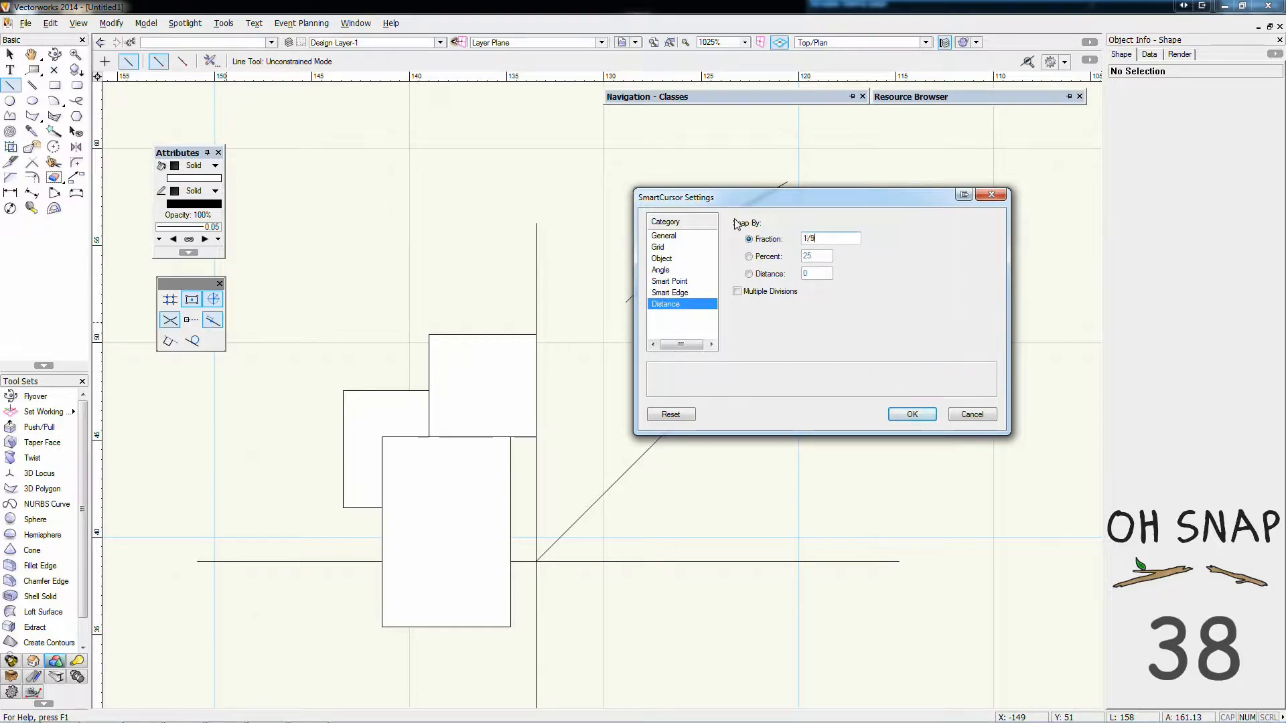
text(1/9)
click(914, 414)
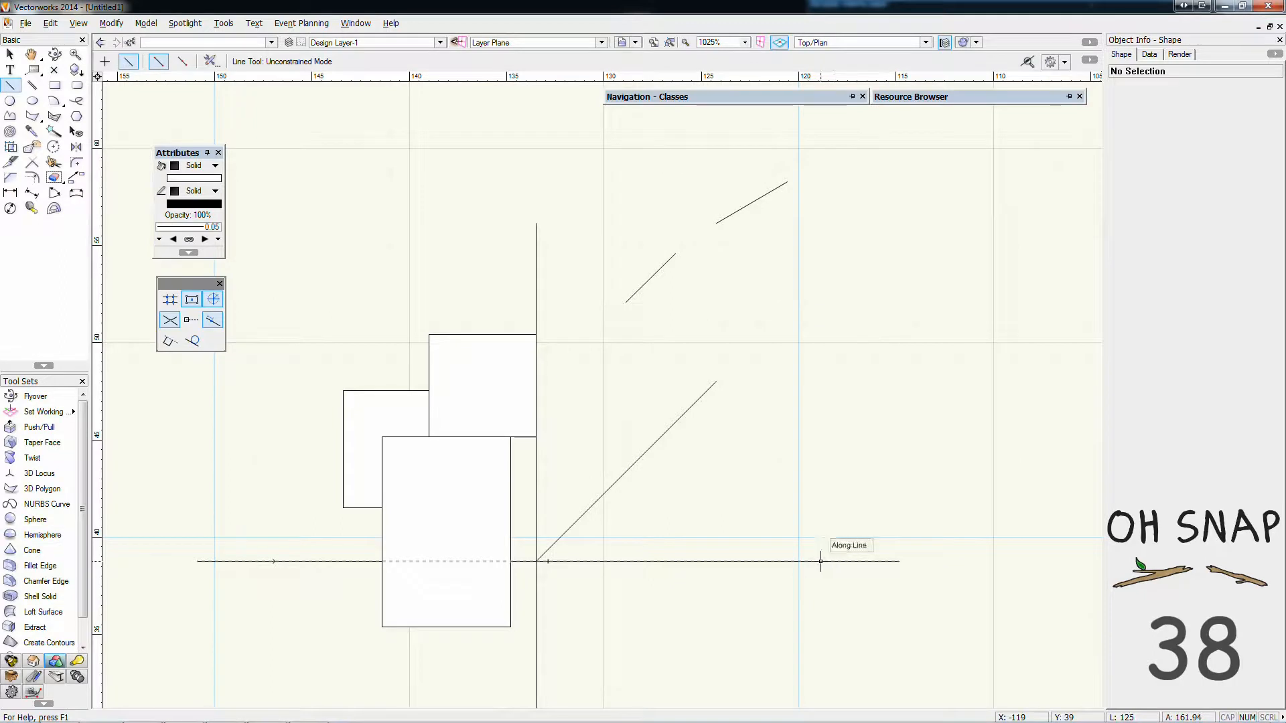
Enable Multiple Divisions in the Snap to Distance settings
double_click(211, 325)
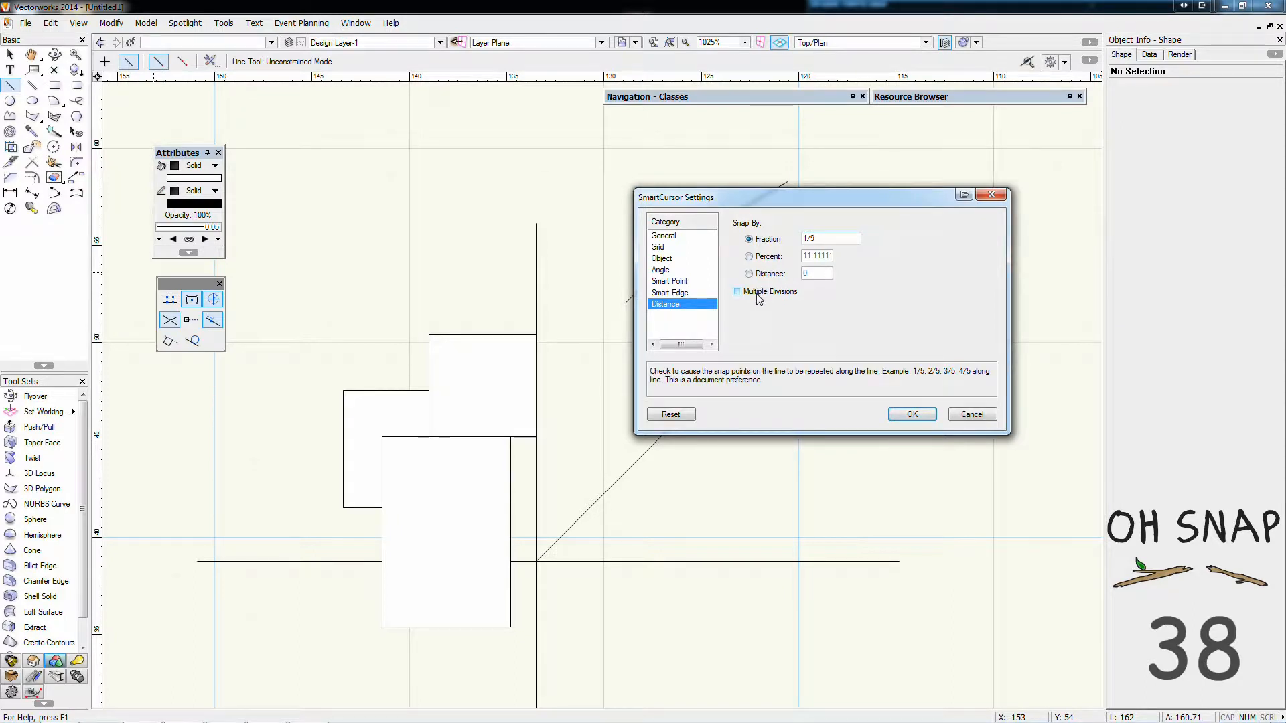
click(757, 295)
click(913, 414)
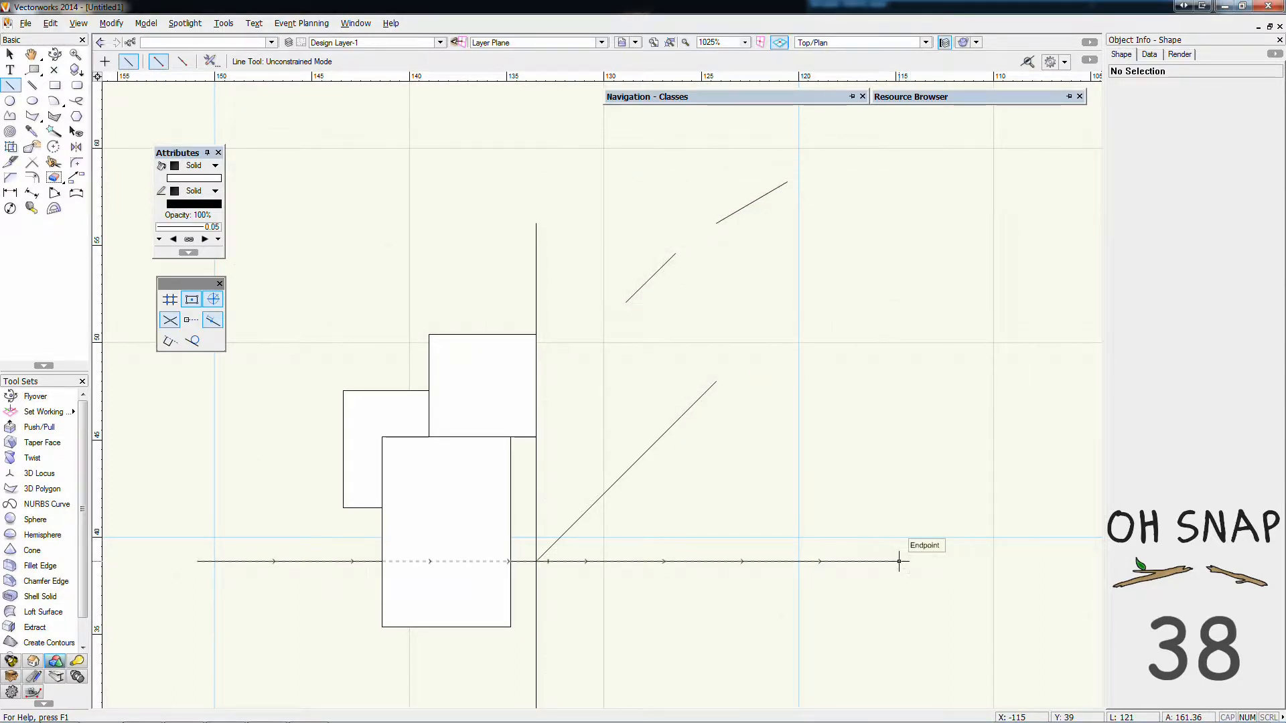
Draw three vertical lines about 4 to 5 mm long up from successive division points near the horizontal line's right end
click(821, 562)
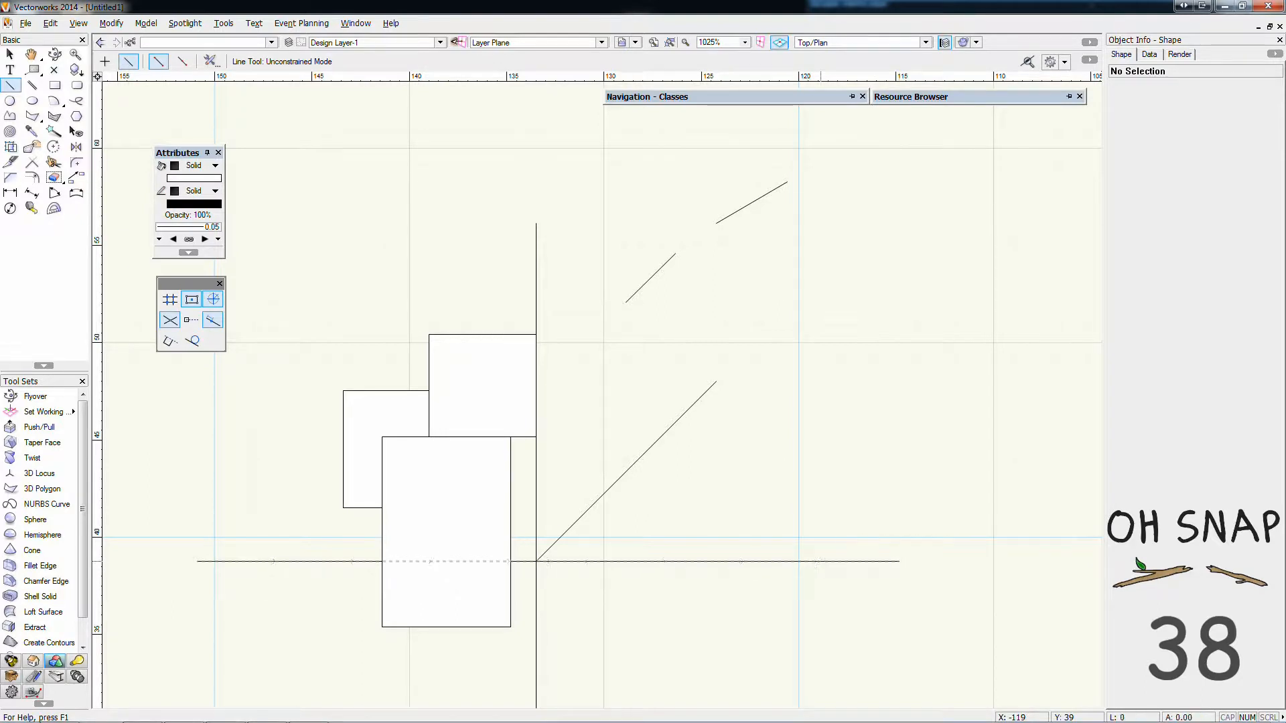
click(820, 479)
click(743, 562)
click(743, 473)
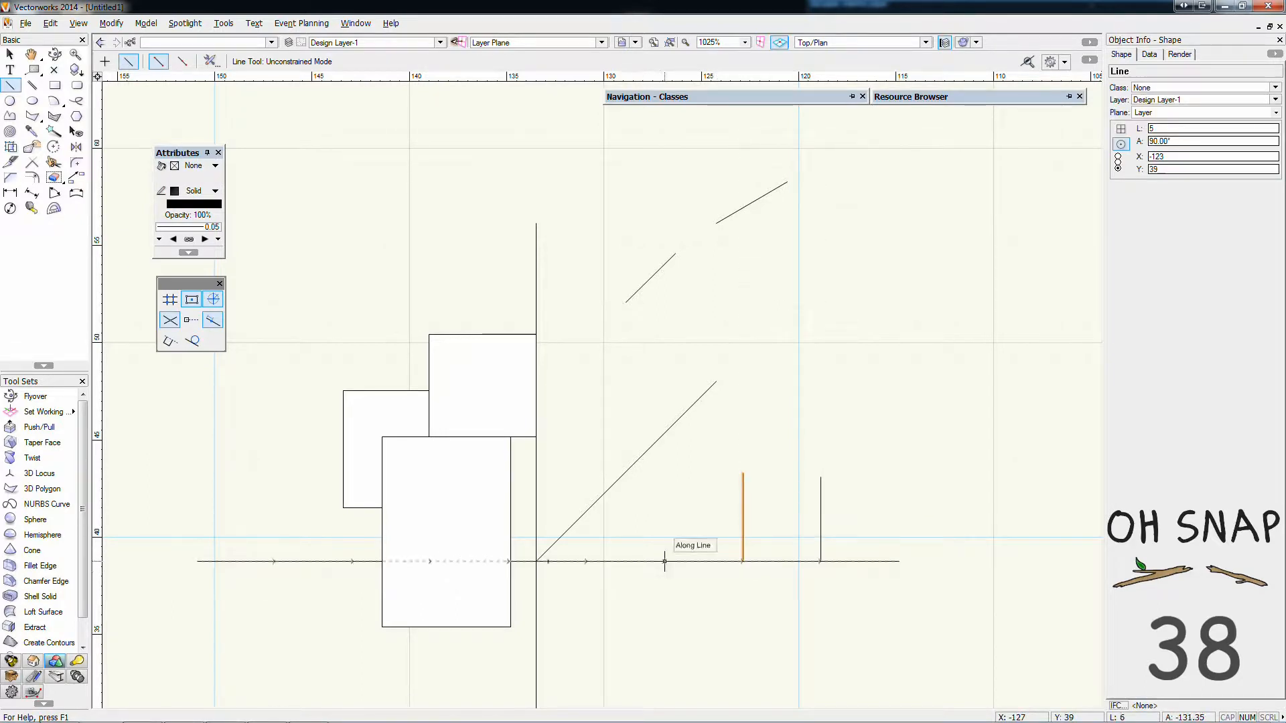
click(664, 562)
click(665, 489)
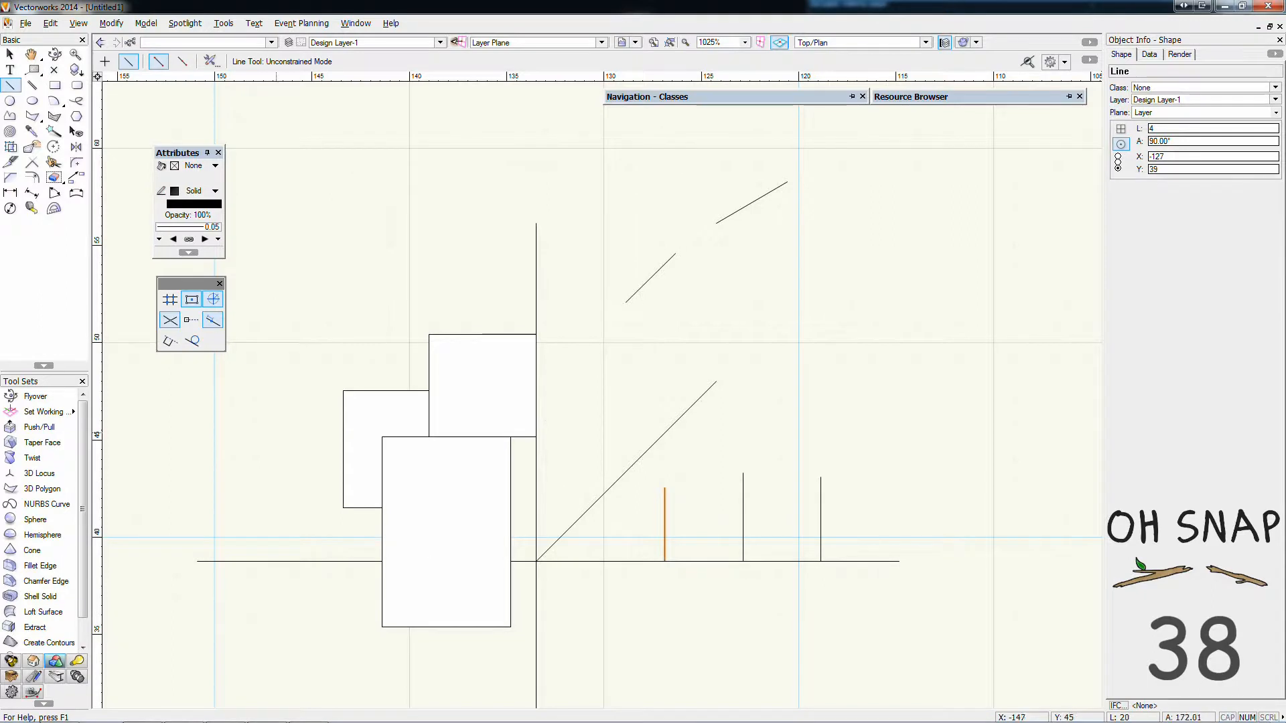
Review the fraction and Multiple Divisions options in the Snap to Distance settings
double_click(211, 321)
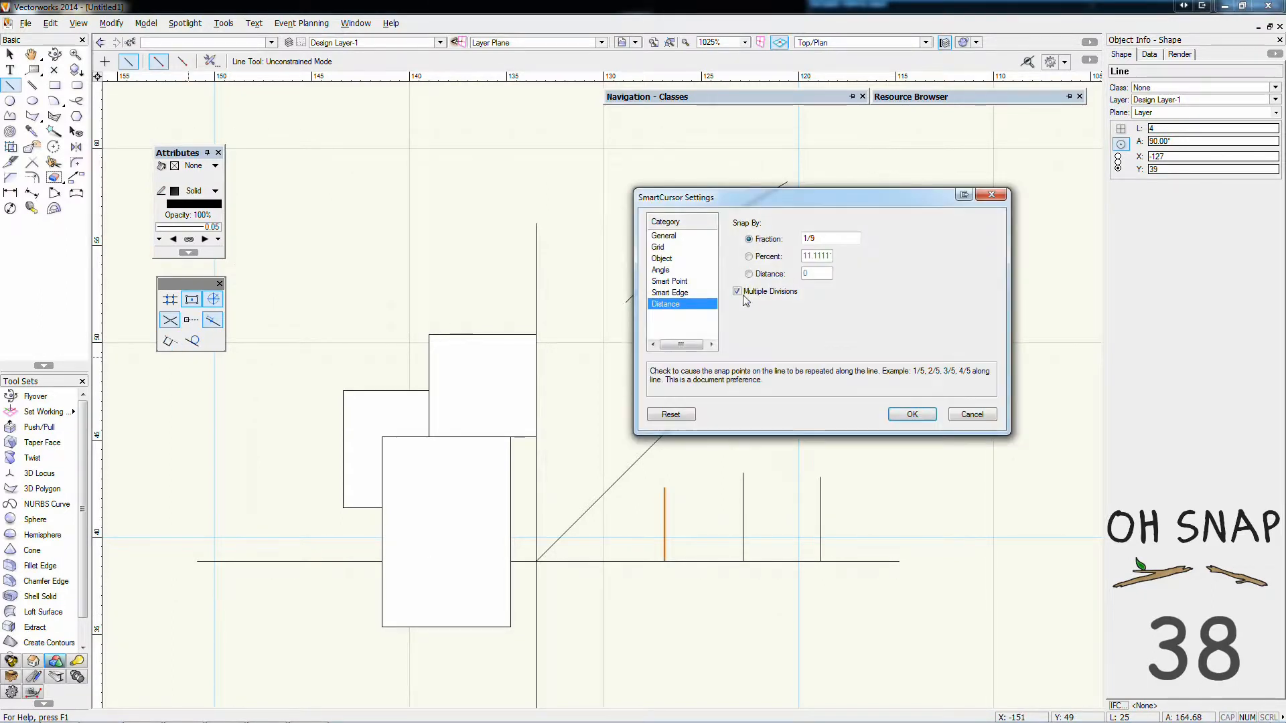
click(913, 414)
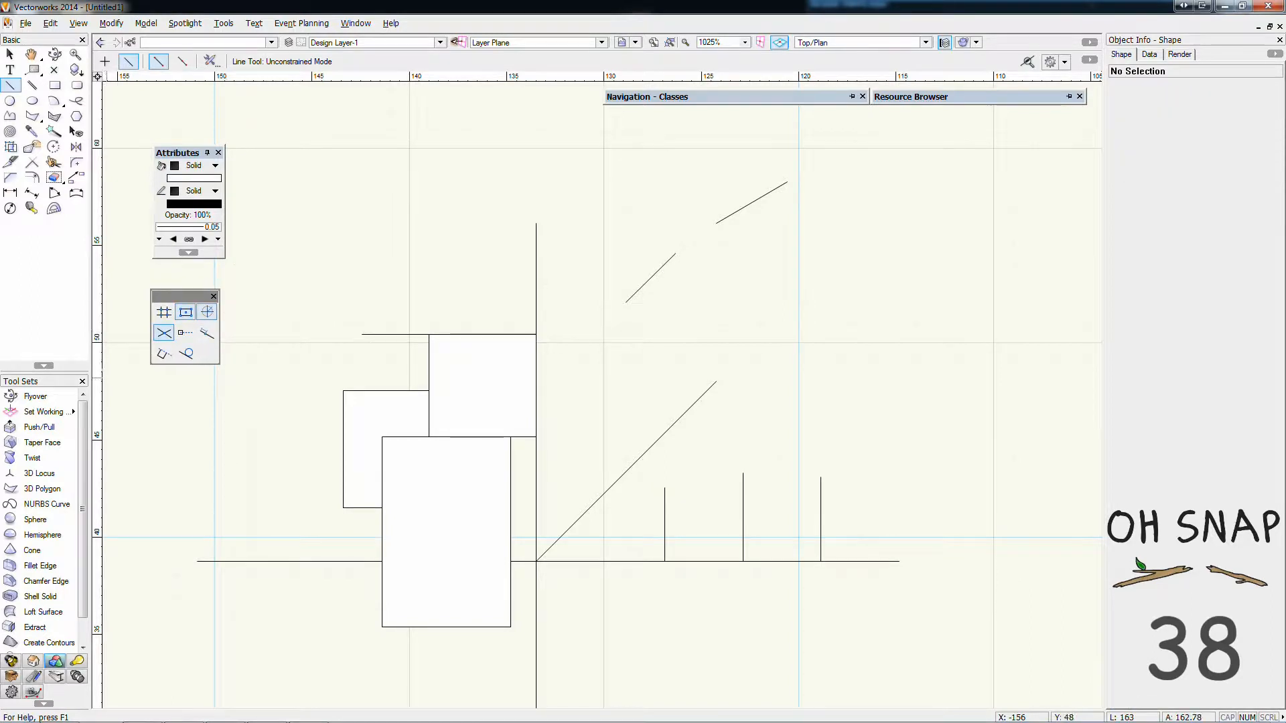
With Smart Edge snapping on, draw a vertical line about 7 mm long above the middle short vertical and a line from the upper diagonals' projected crossing
click(165, 360)
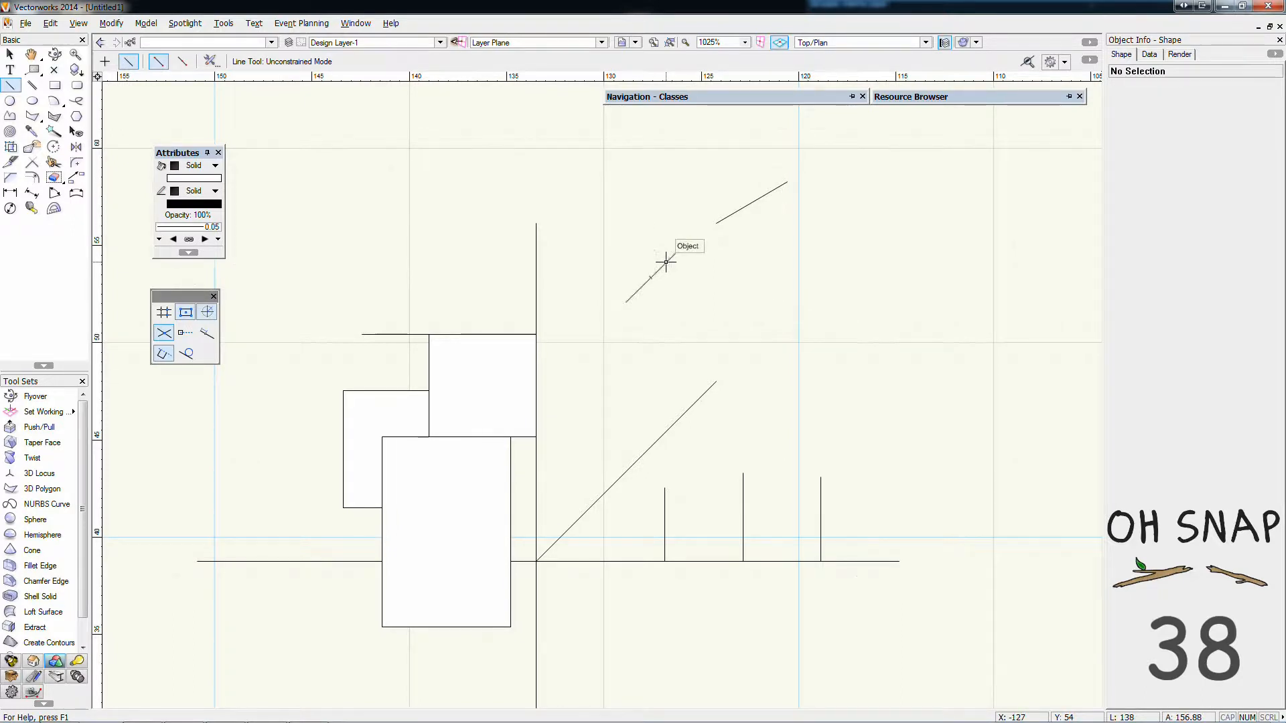
scroll(666, 262, up, 2)
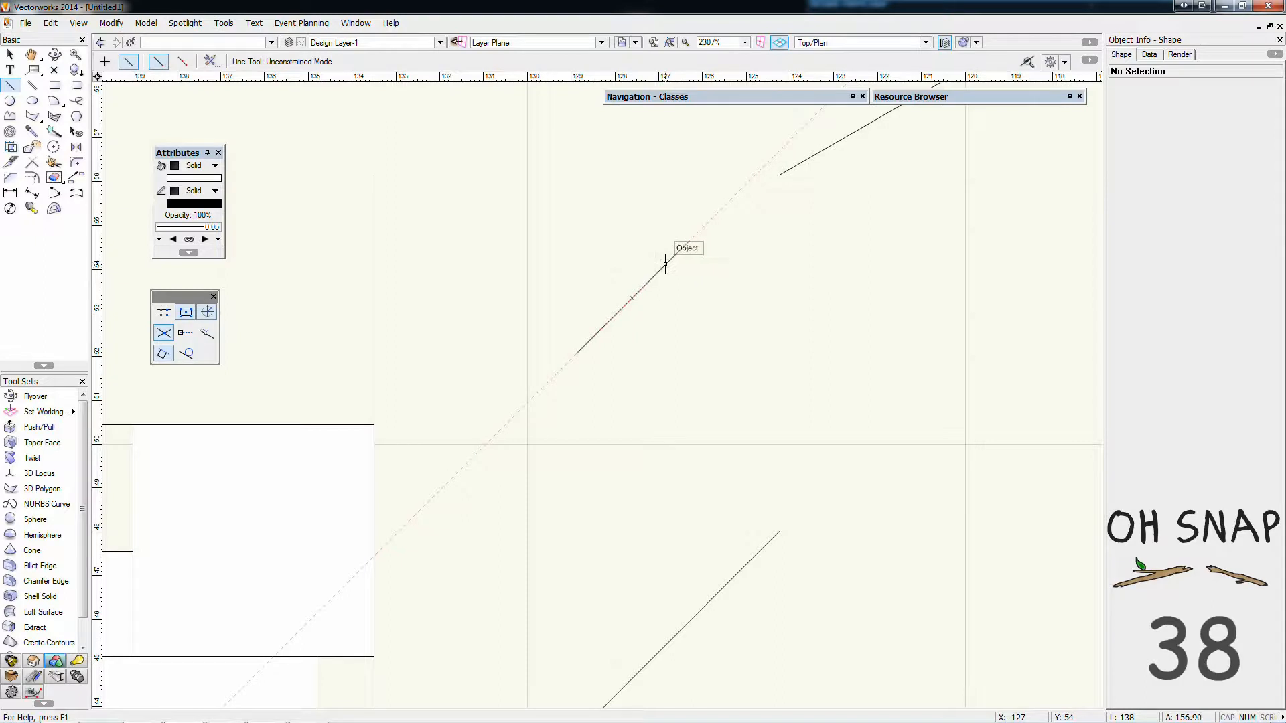
scroll(662, 267, down, 2)
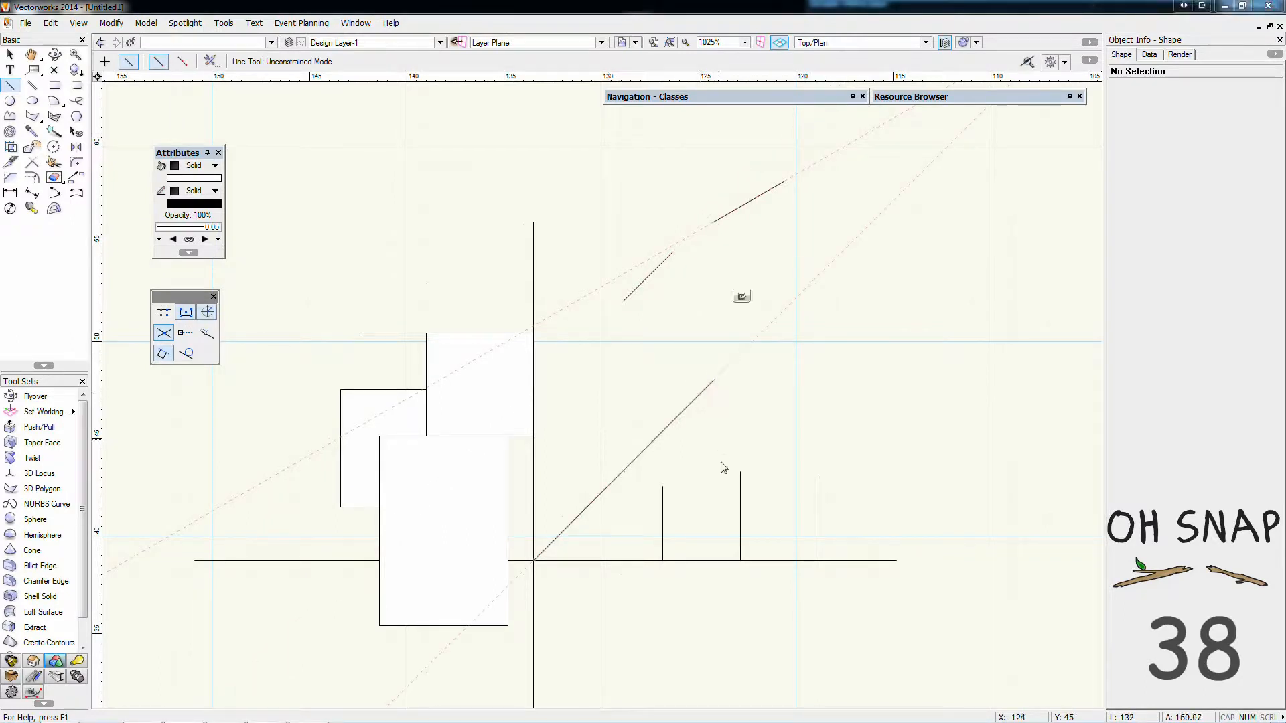
click(734, 390)
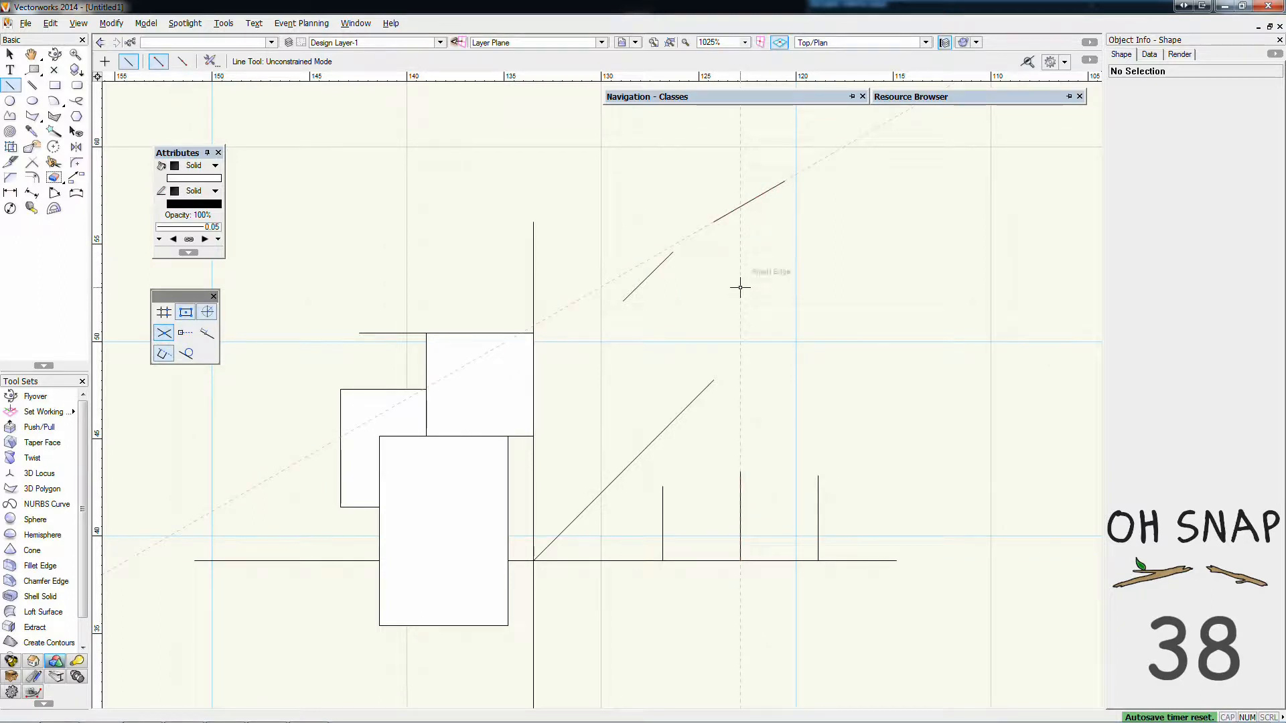
click(740, 431)
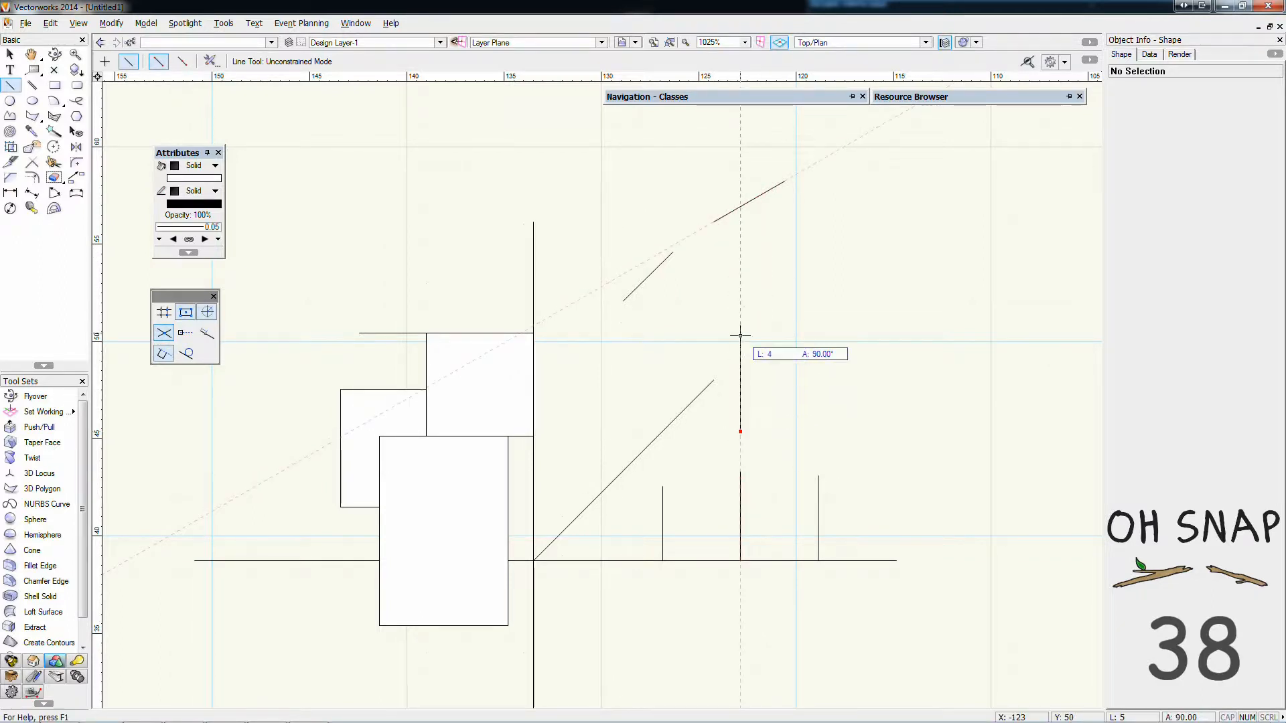
click(740, 292)
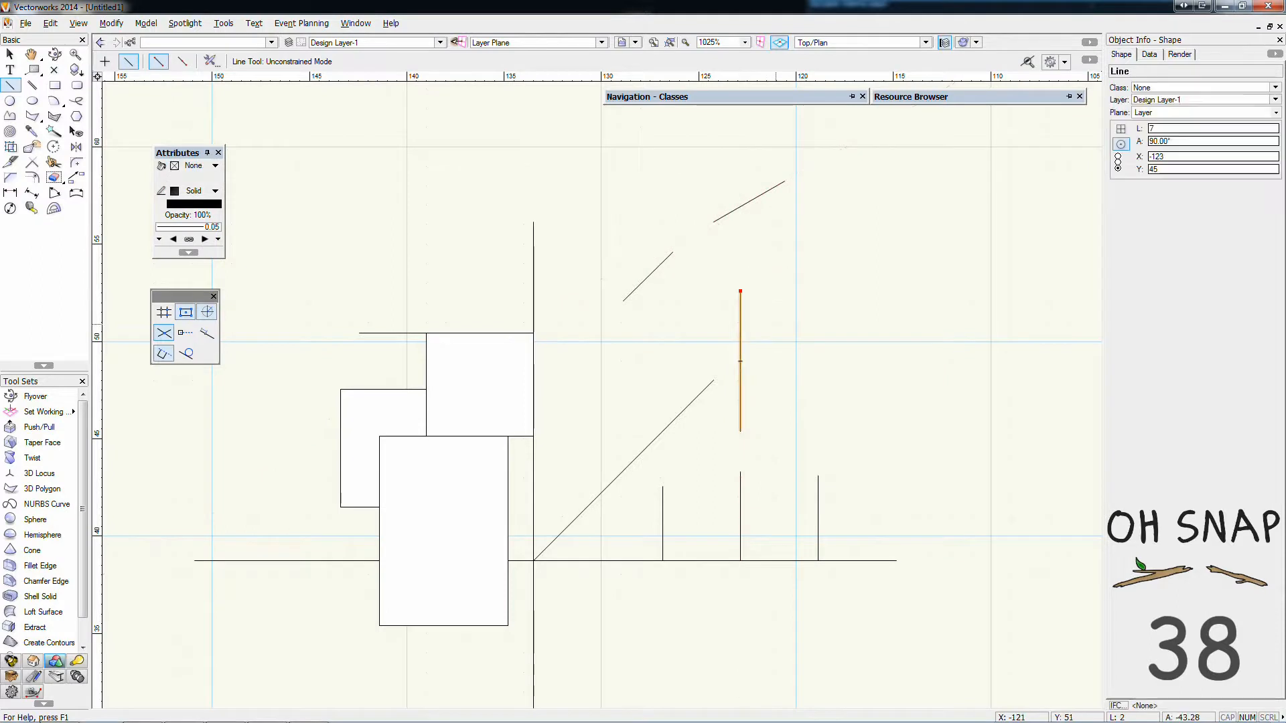
click(687, 237)
click(837, 258)
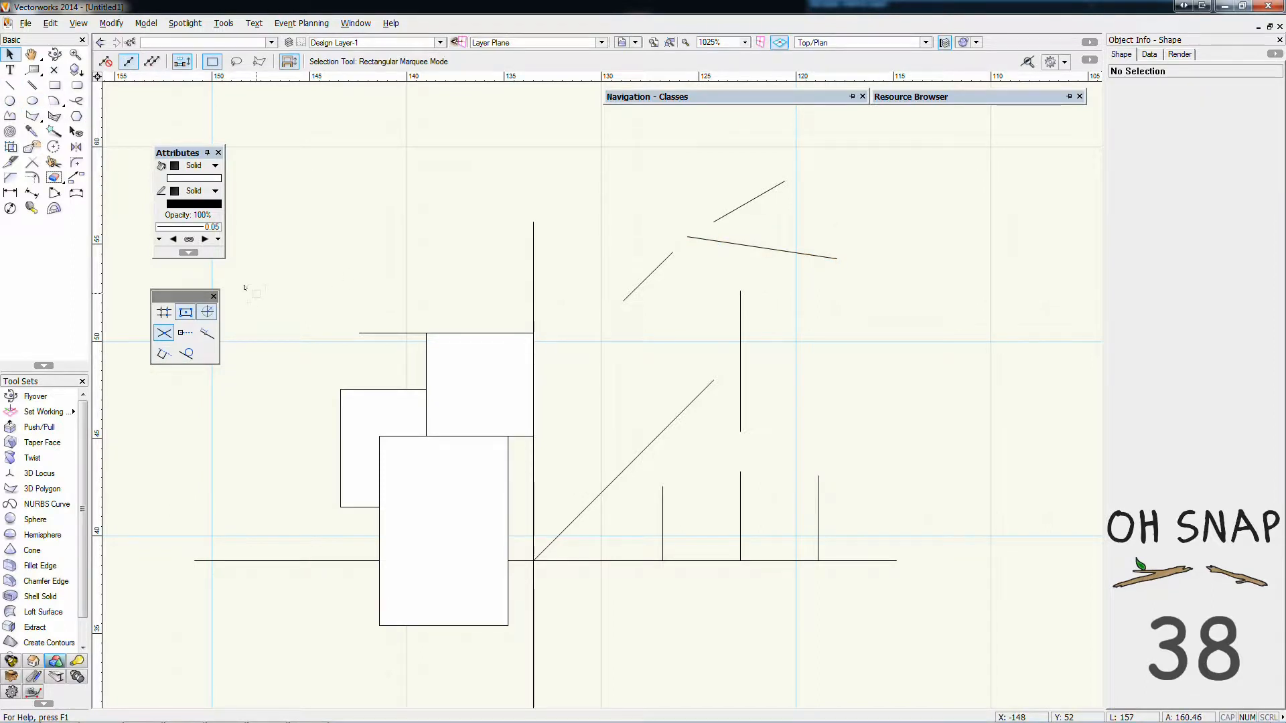
Draw a circle with a radius of about 4 mm above the rectangles
click(10, 101)
click(425, 218)
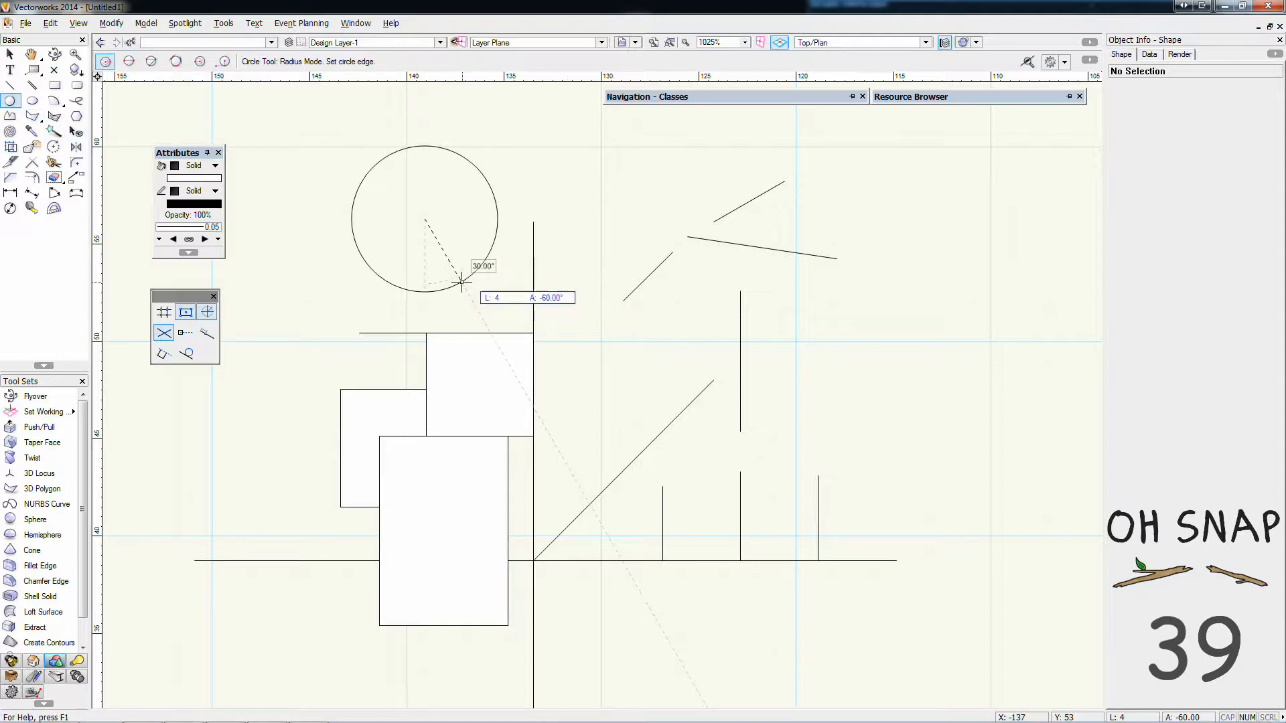
click(482, 275)
With Snap to Tangent on, draw a line about 17 mm long from left of the rectangles to touch the circle's lower right edge
click(10, 85)
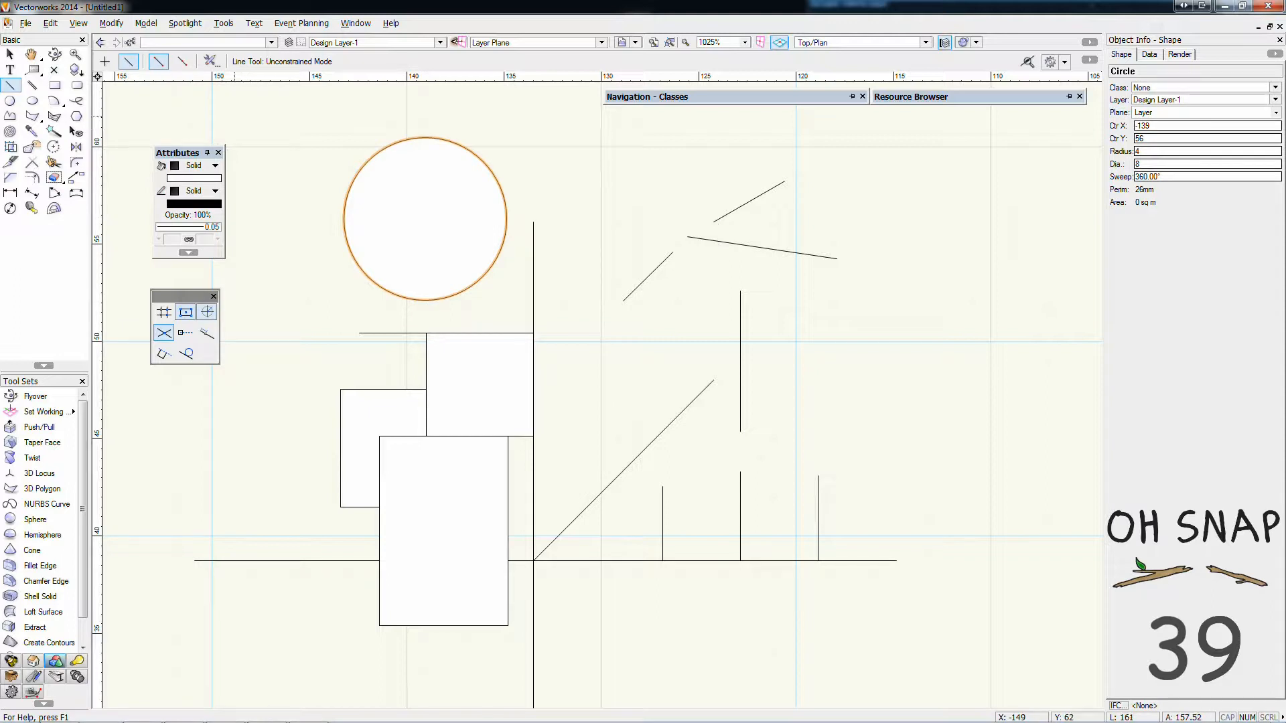
click(231, 491)
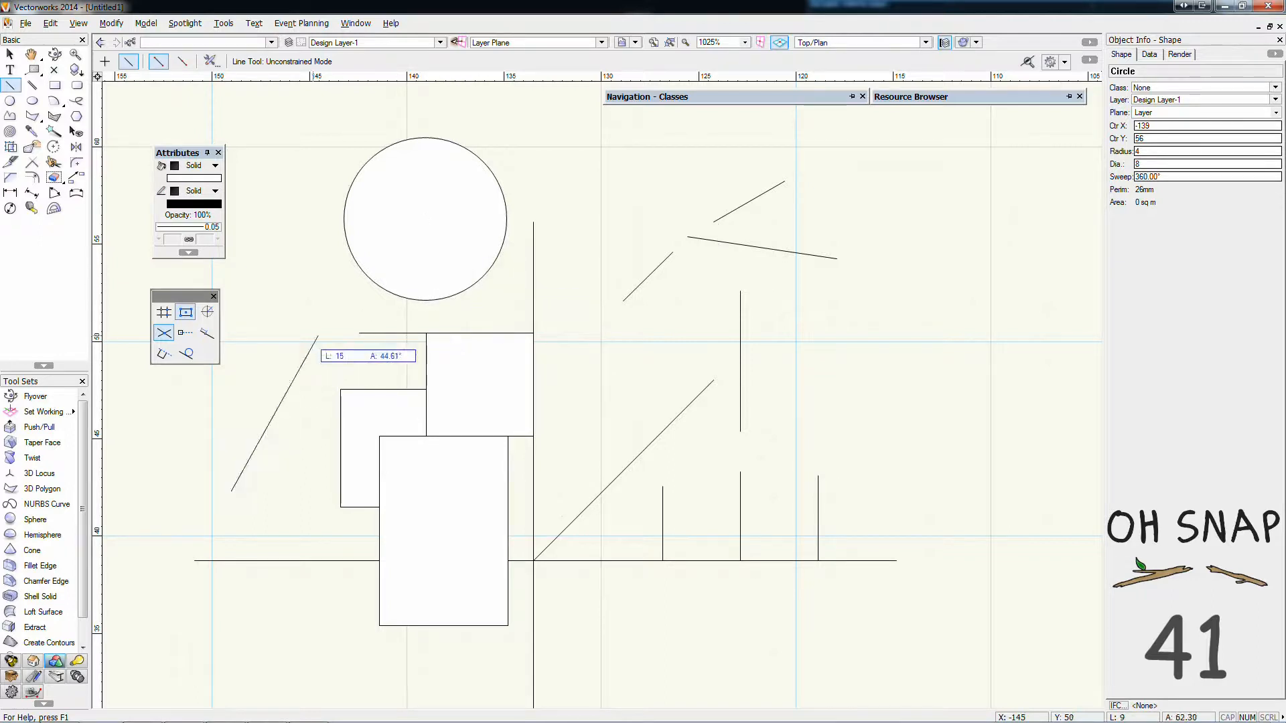
click(181, 357)
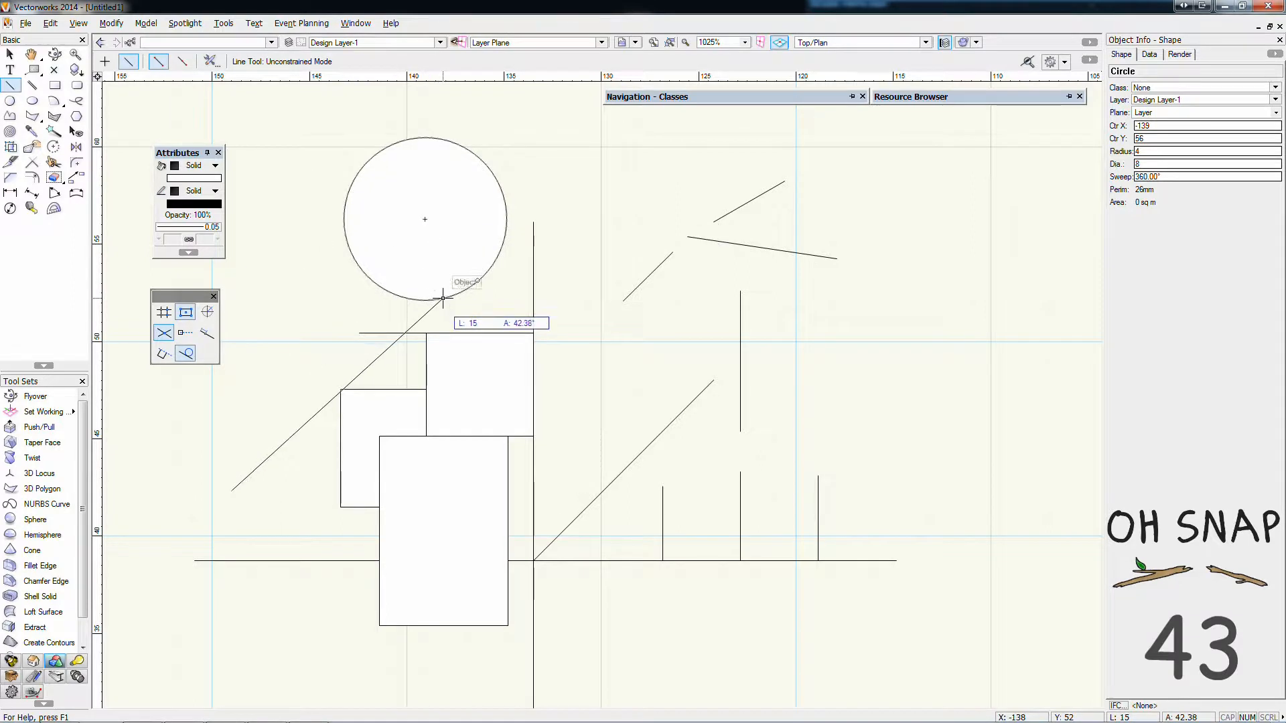
click(477, 281)
Delete the line tangent to the circle and all remaining shapes in the drawing
scroll(477, 282, up, 10)
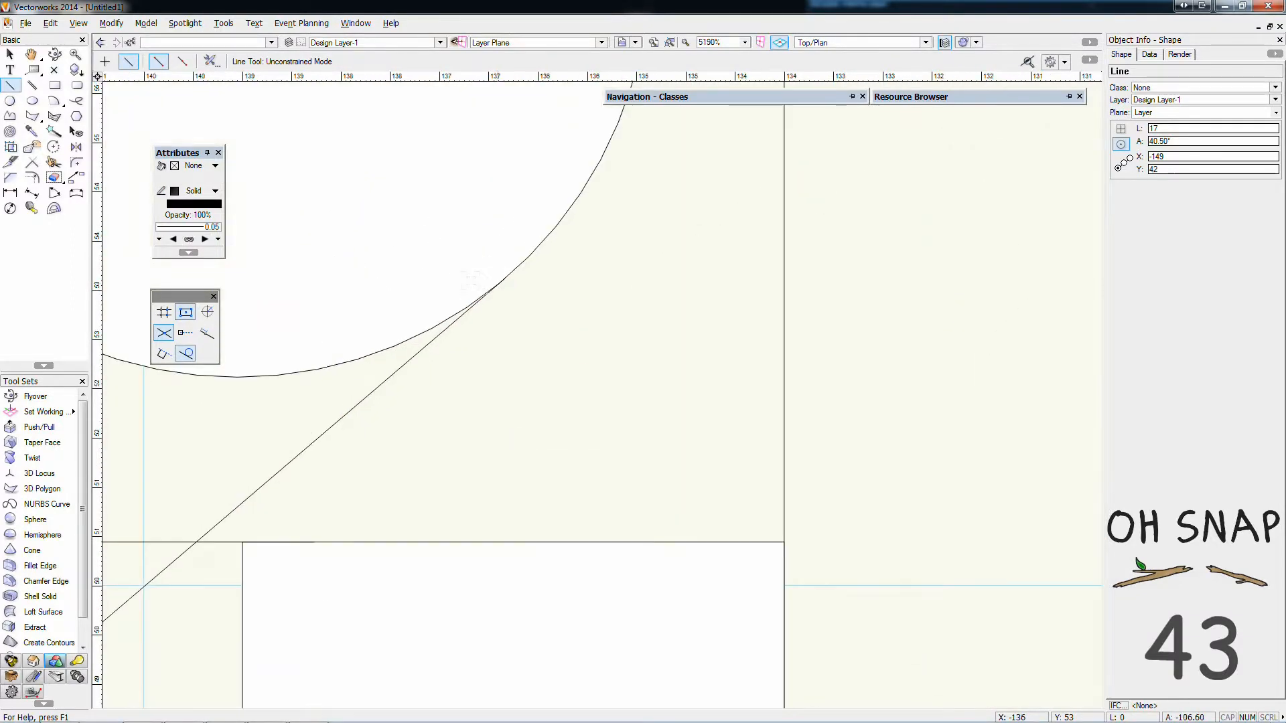
scroll(479, 260, up, 6)
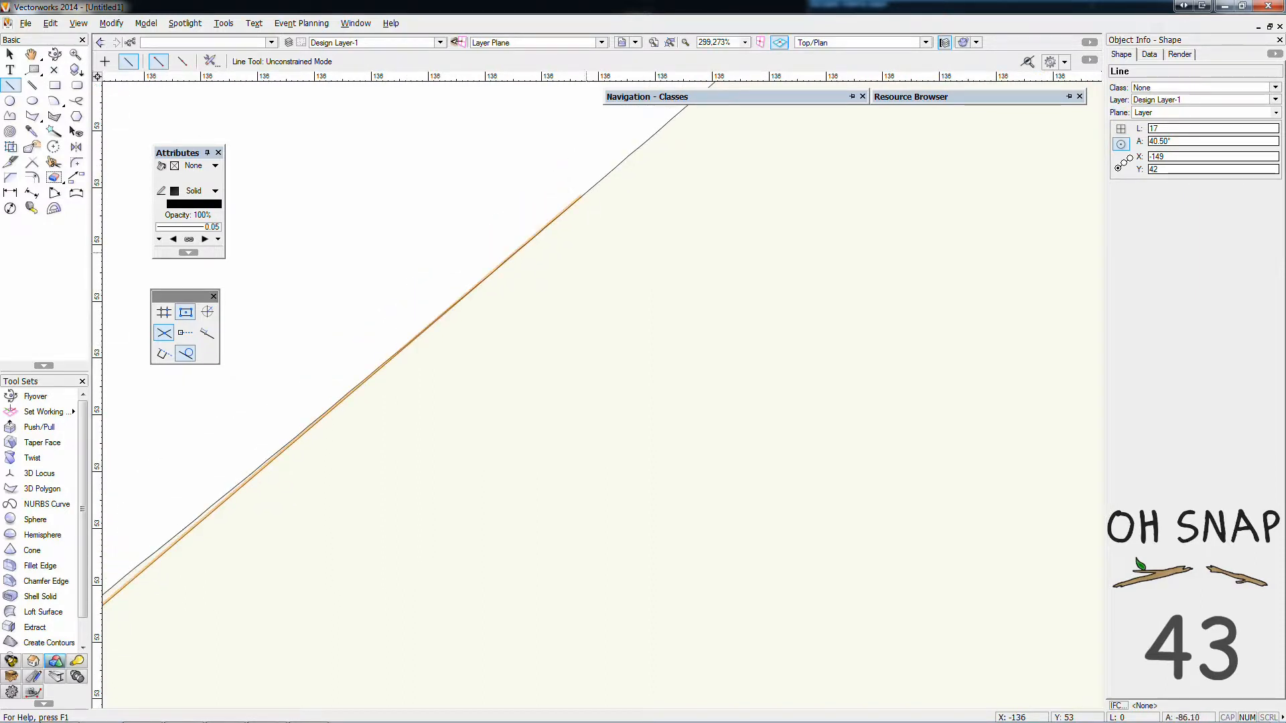
click(10, 53)
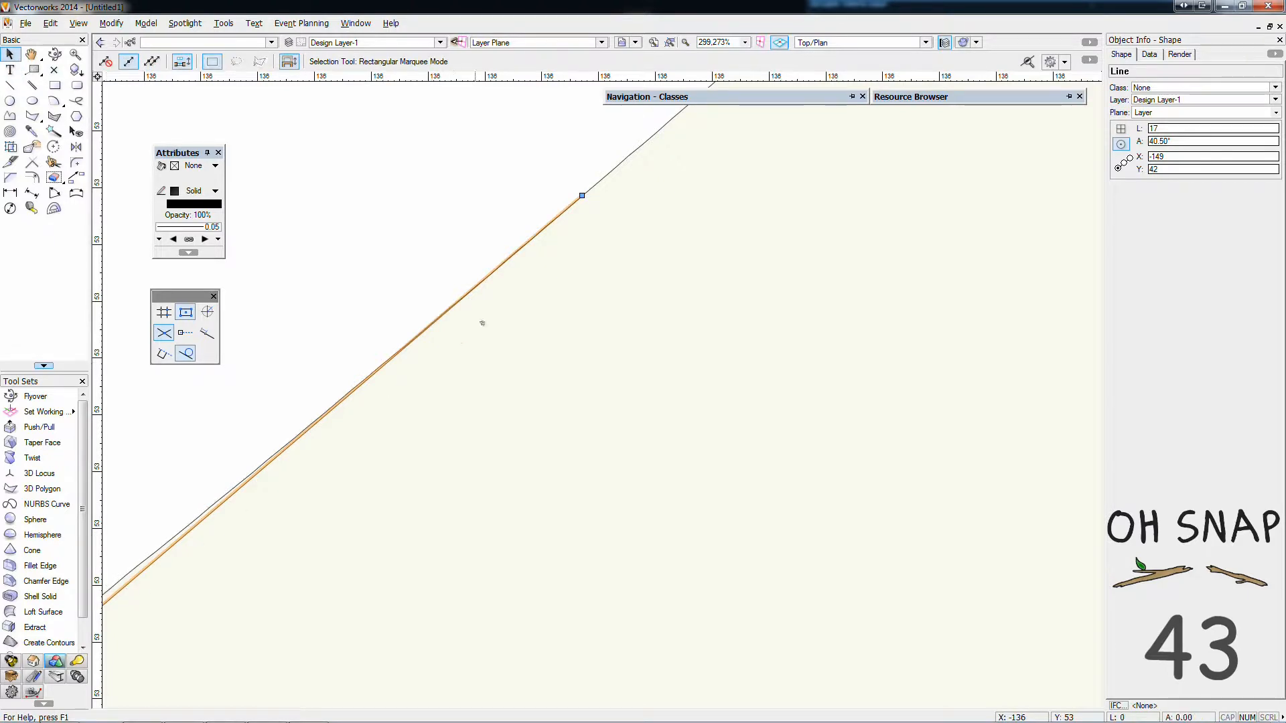
click(482, 323)
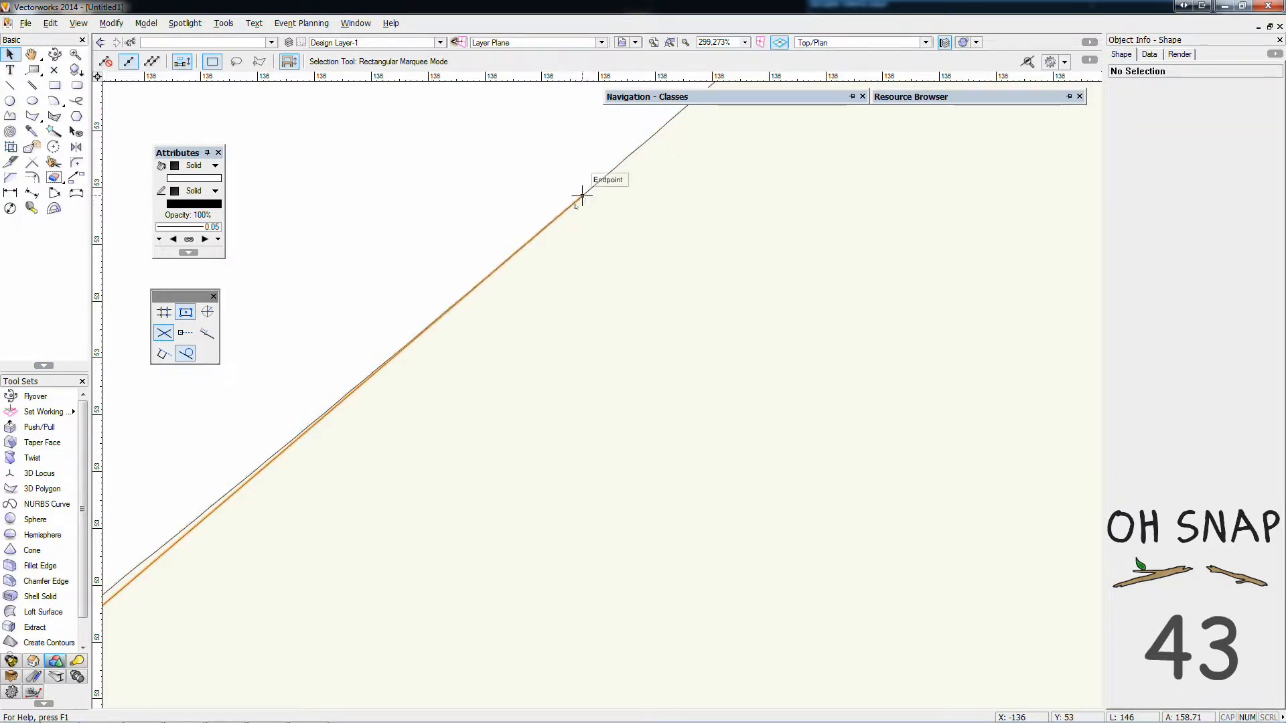
scroll(576, 197, down, 10)
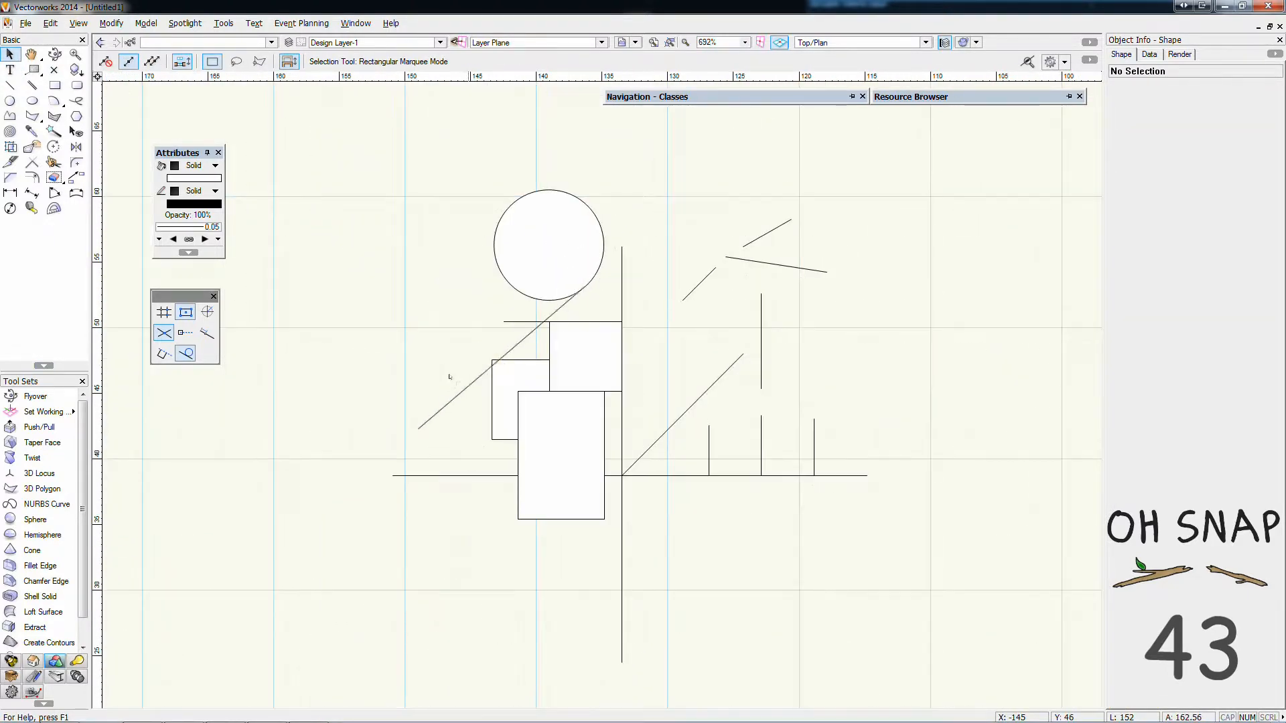
click(472, 382)
key(Delete)
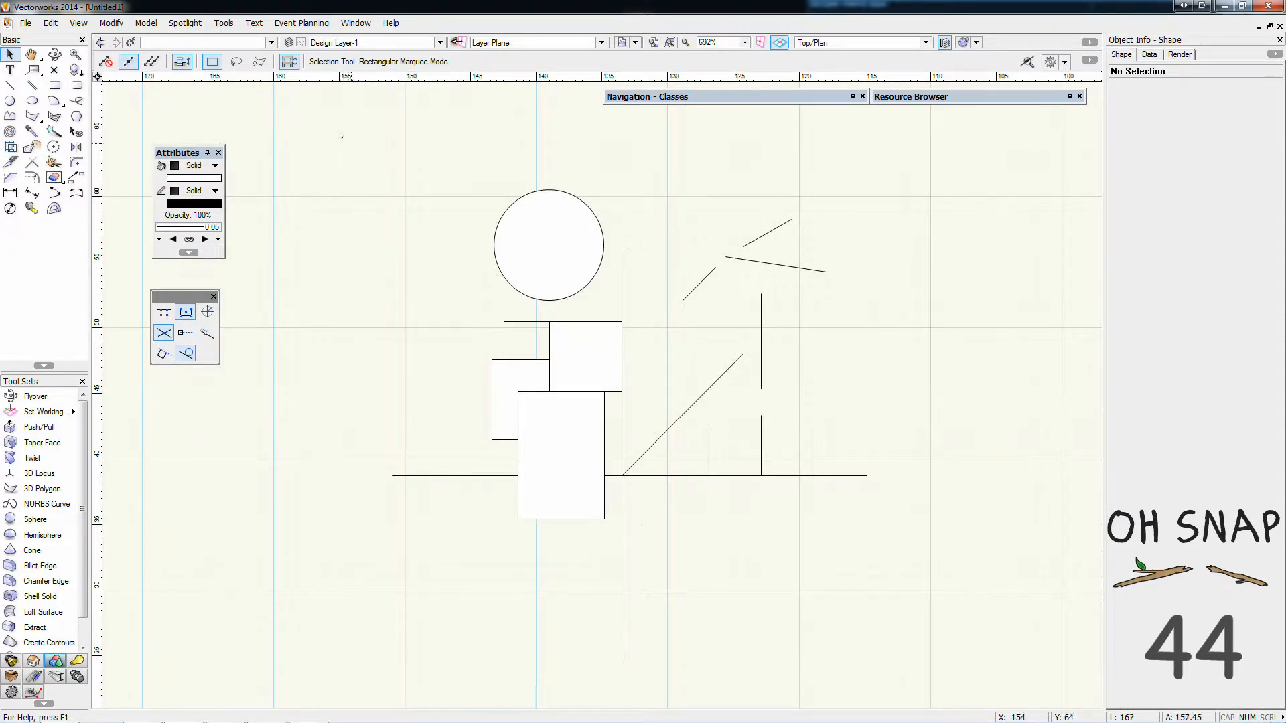
mouse_move(349, 143)
mouse_down()
mouse_move(784, 460)
mouse_move(965, 666)
mouse_move(965, 694)
mouse_up()
key(Delete)
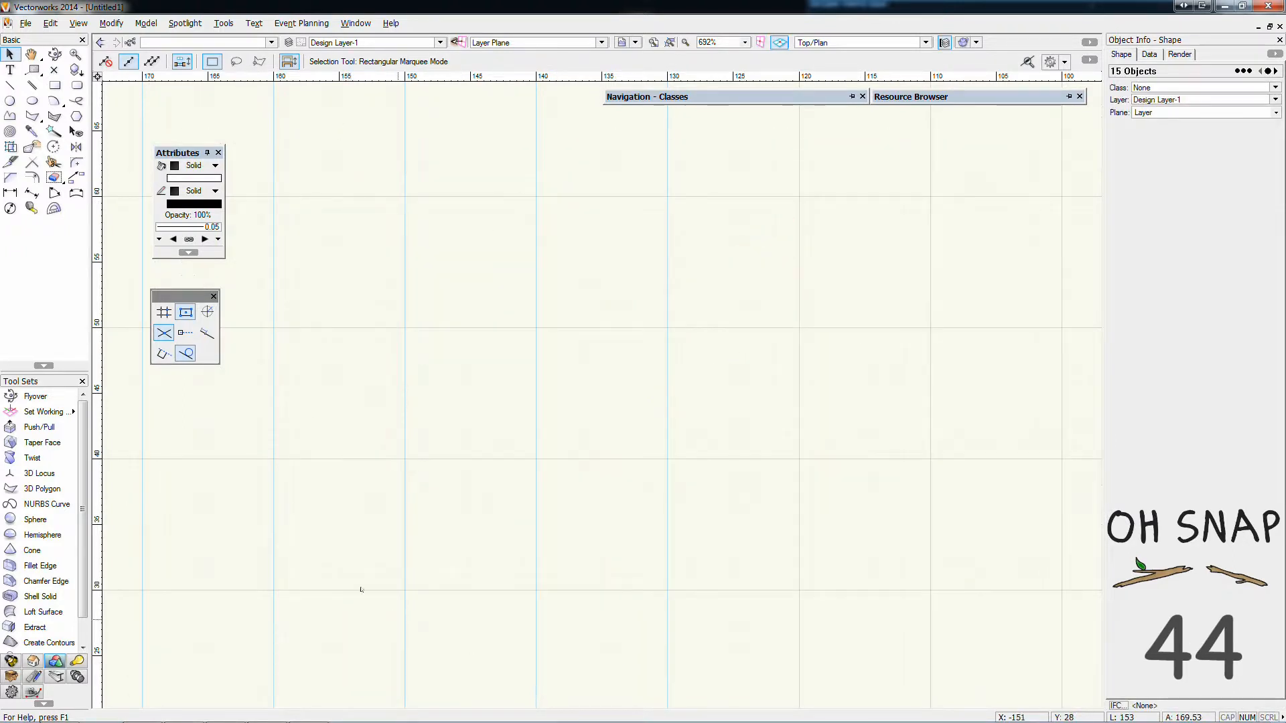
Look through the Organization dialog's Classes, Design Layers, Stories, Sheet Layers, Viewports, Saved Views and References categories
click(744, 386)
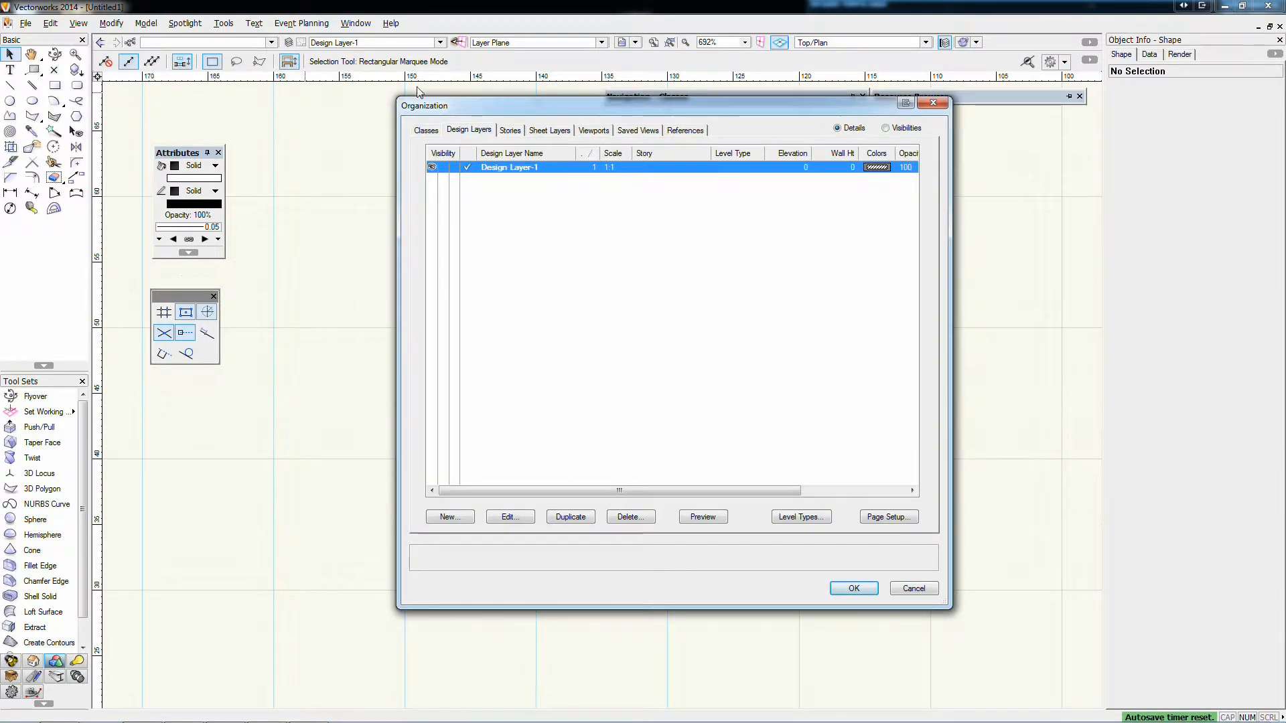
click(933, 103)
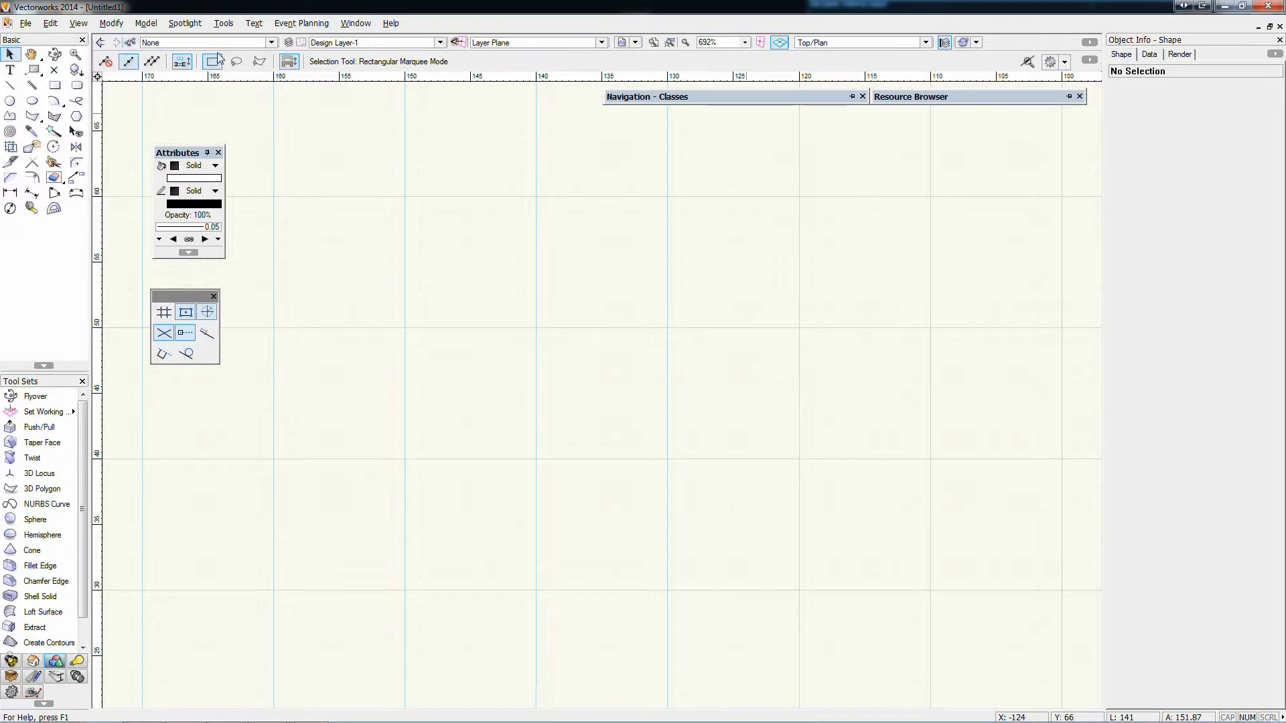
click(299, 44)
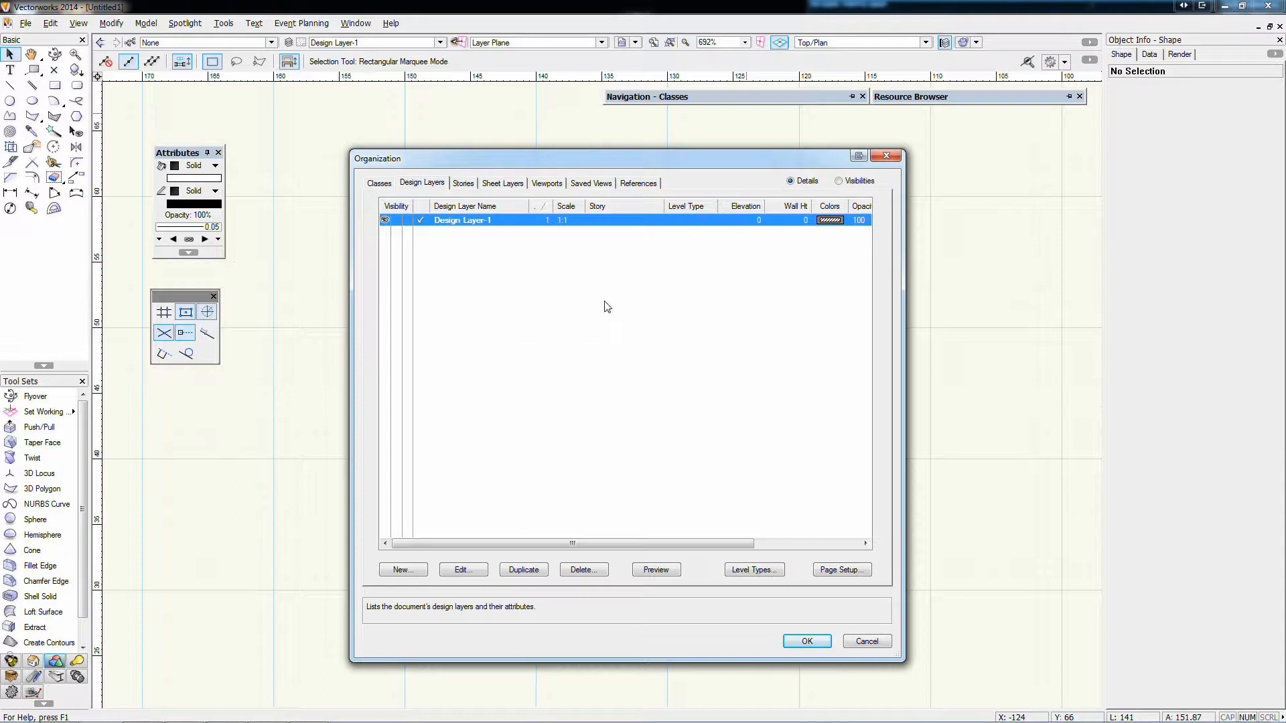
click(379, 183)
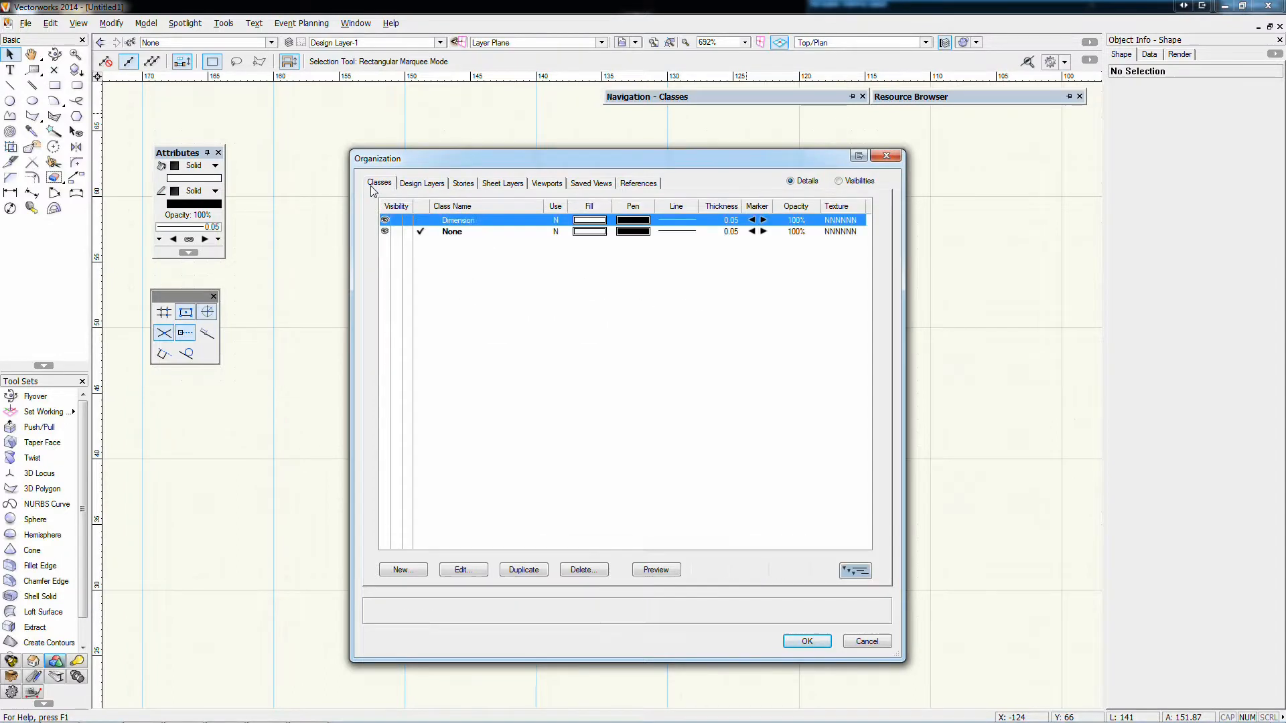
click(426, 184)
click(469, 183)
click(501, 185)
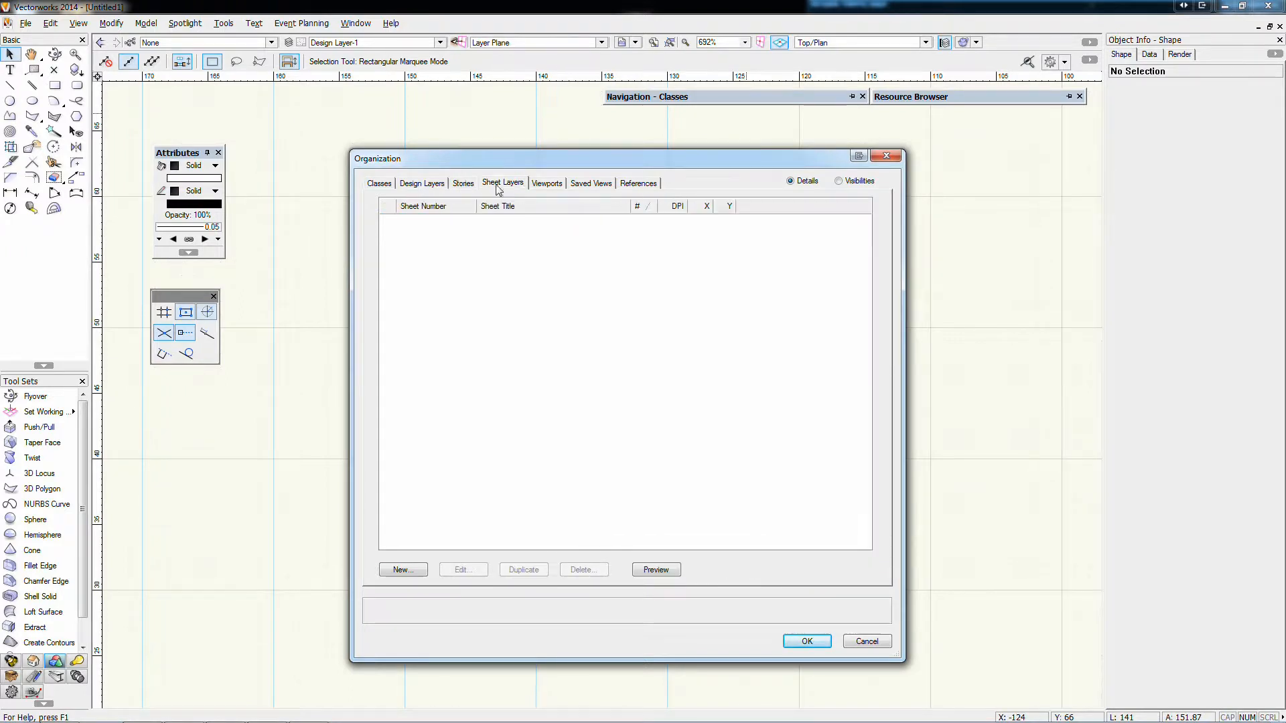
click(536, 185)
click(587, 185)
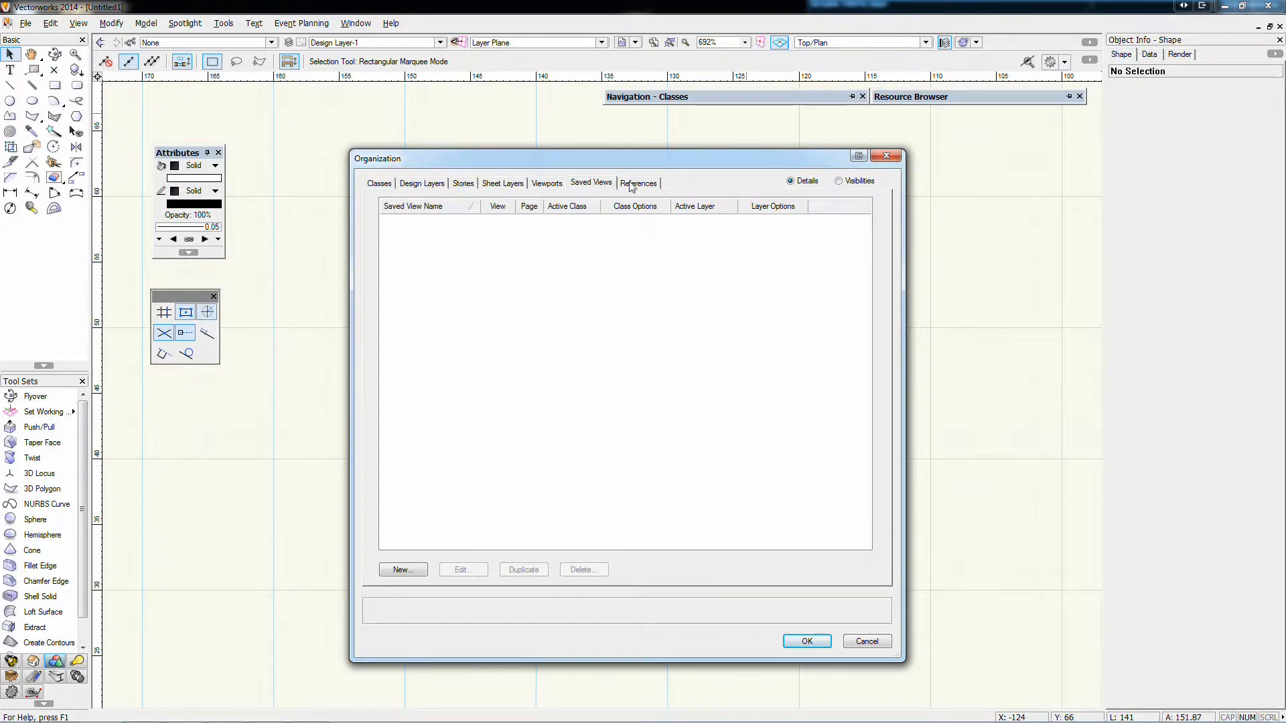
click(634, 184)
Examine what each Organization category lists once more, from Classes and Design Layers through to References and Saved Views
click(379, 183)
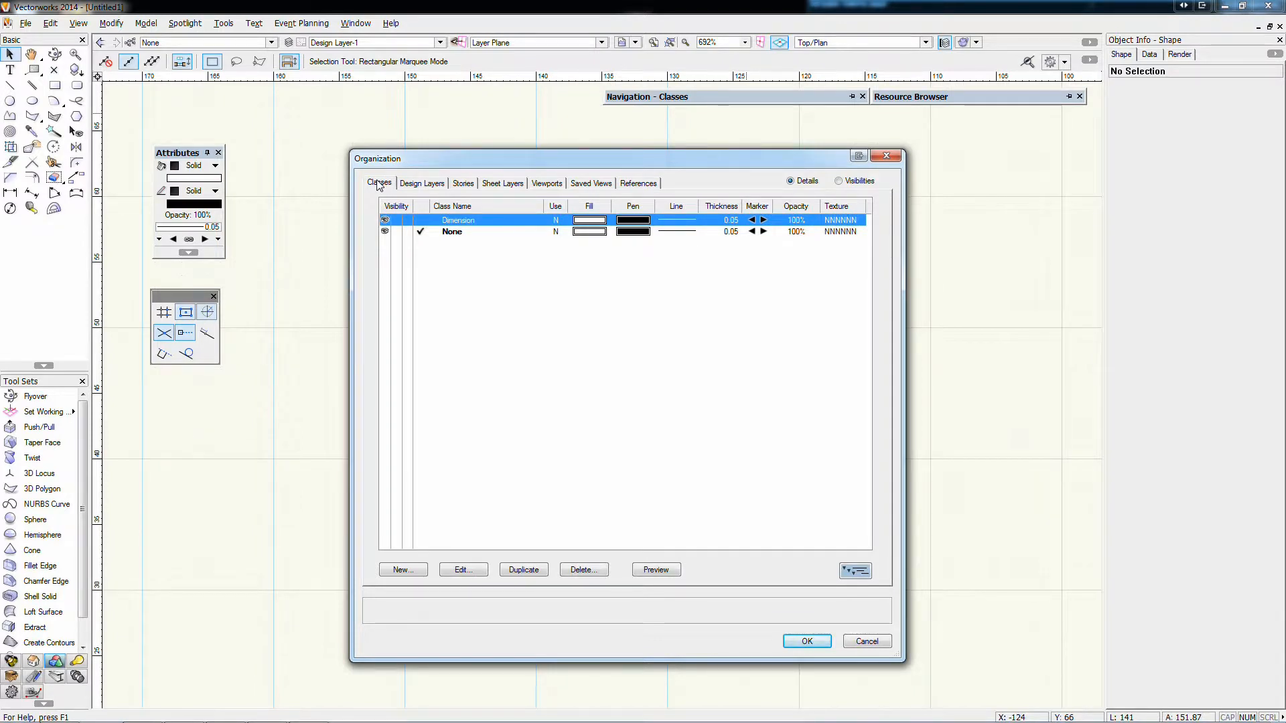
click(402, 186)
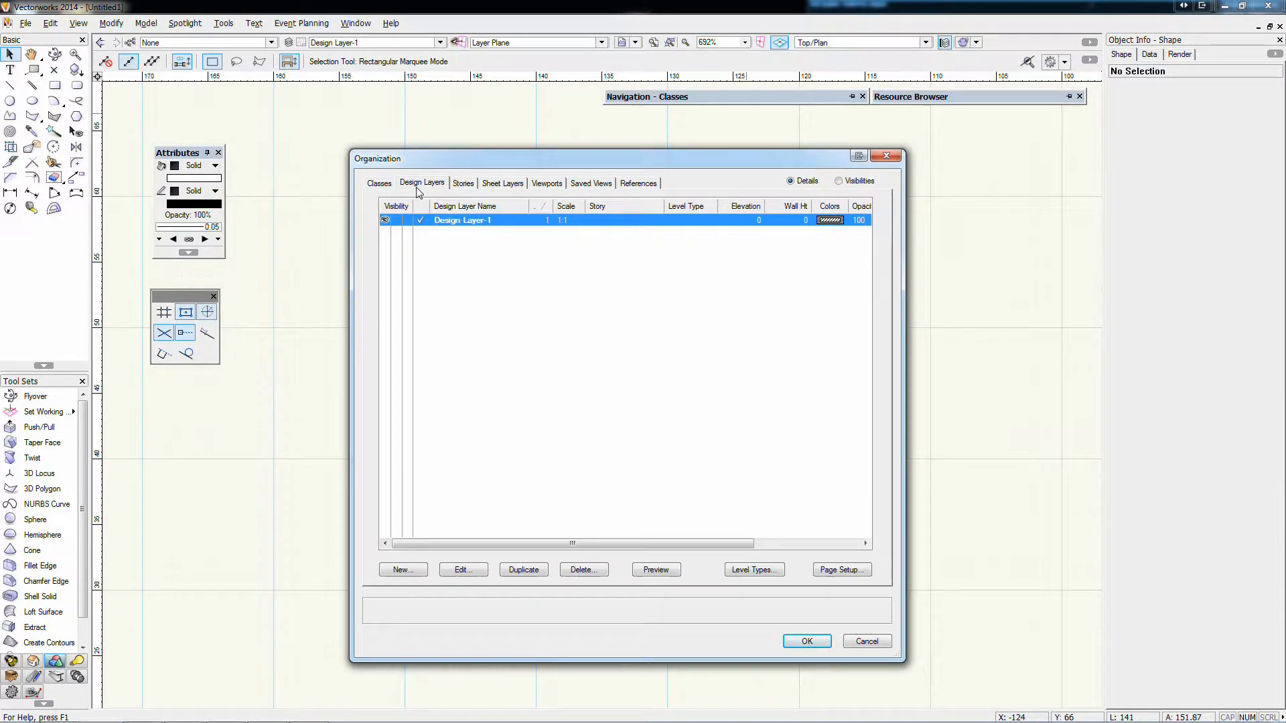
click(461, 186)
click(502, 183)
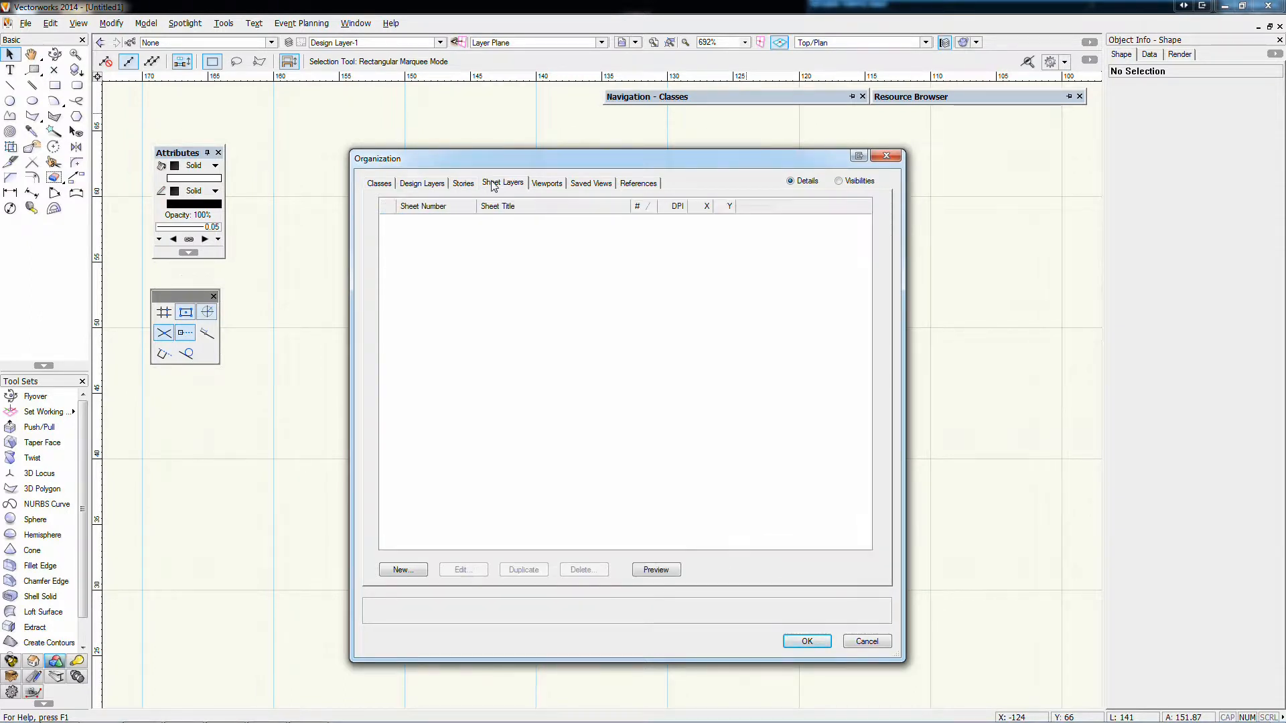
click(546, 183)
click(463, 185)
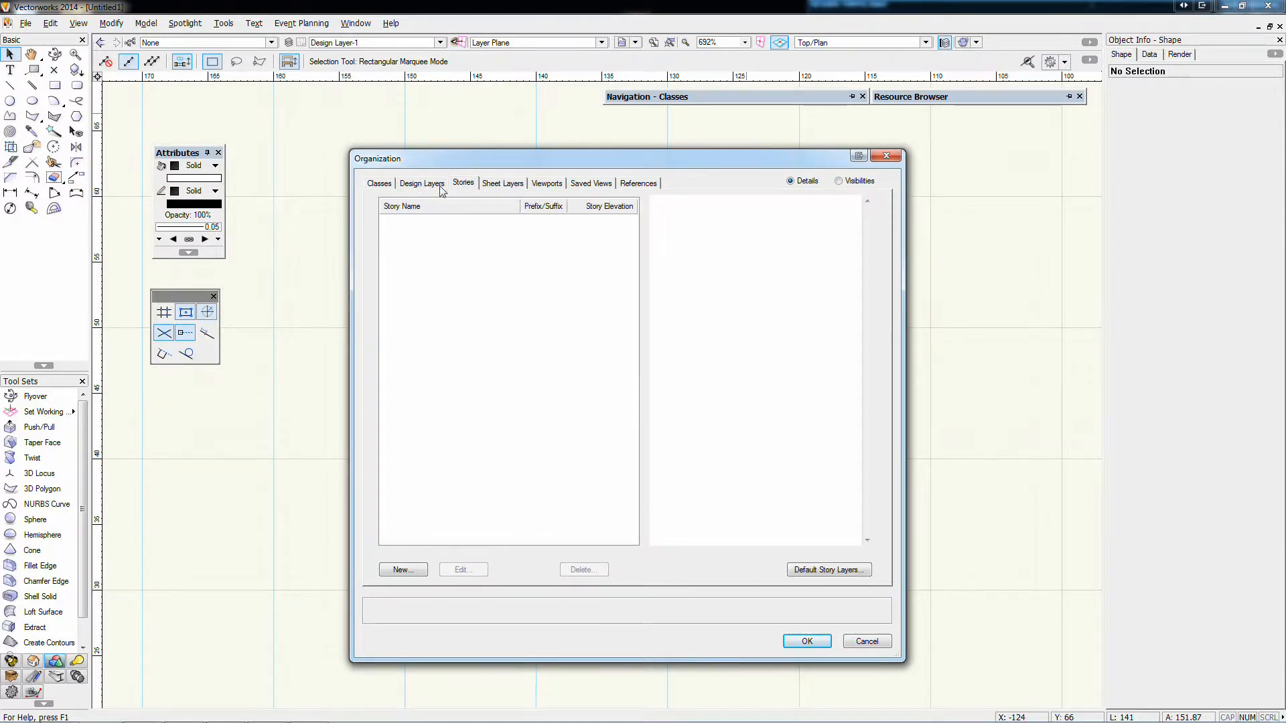
click(497, 183)
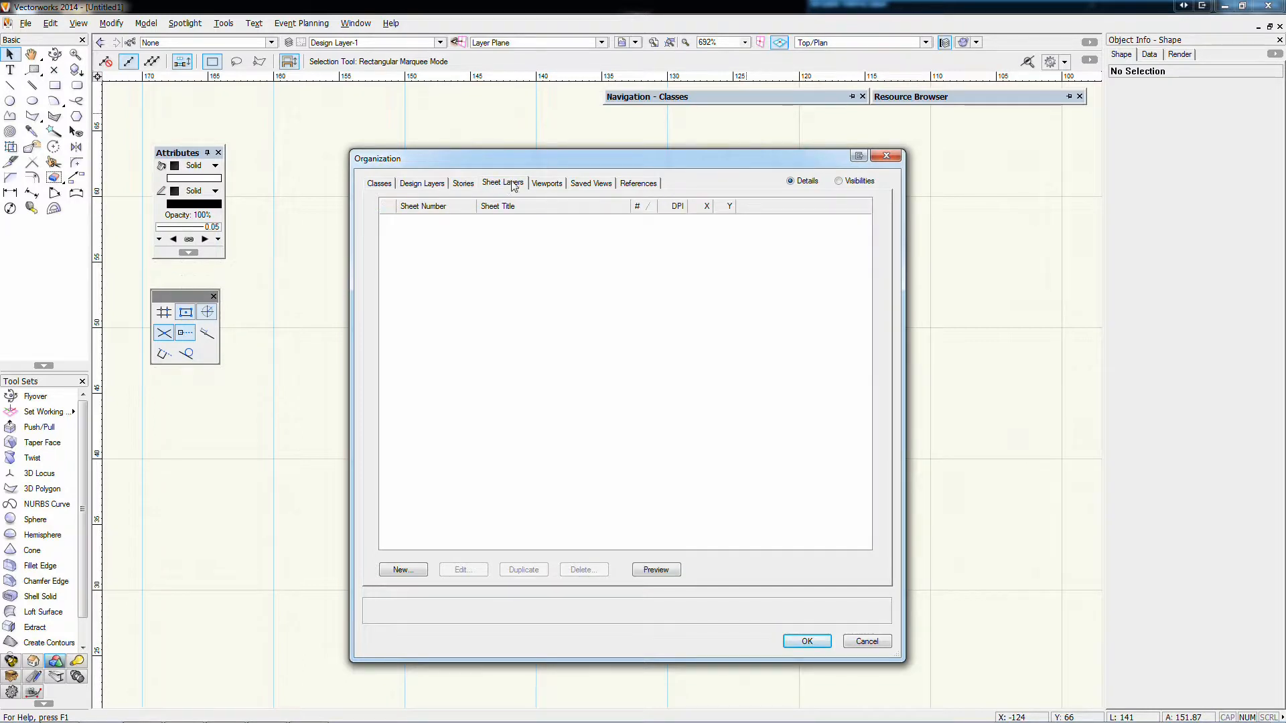
click(544, 184)
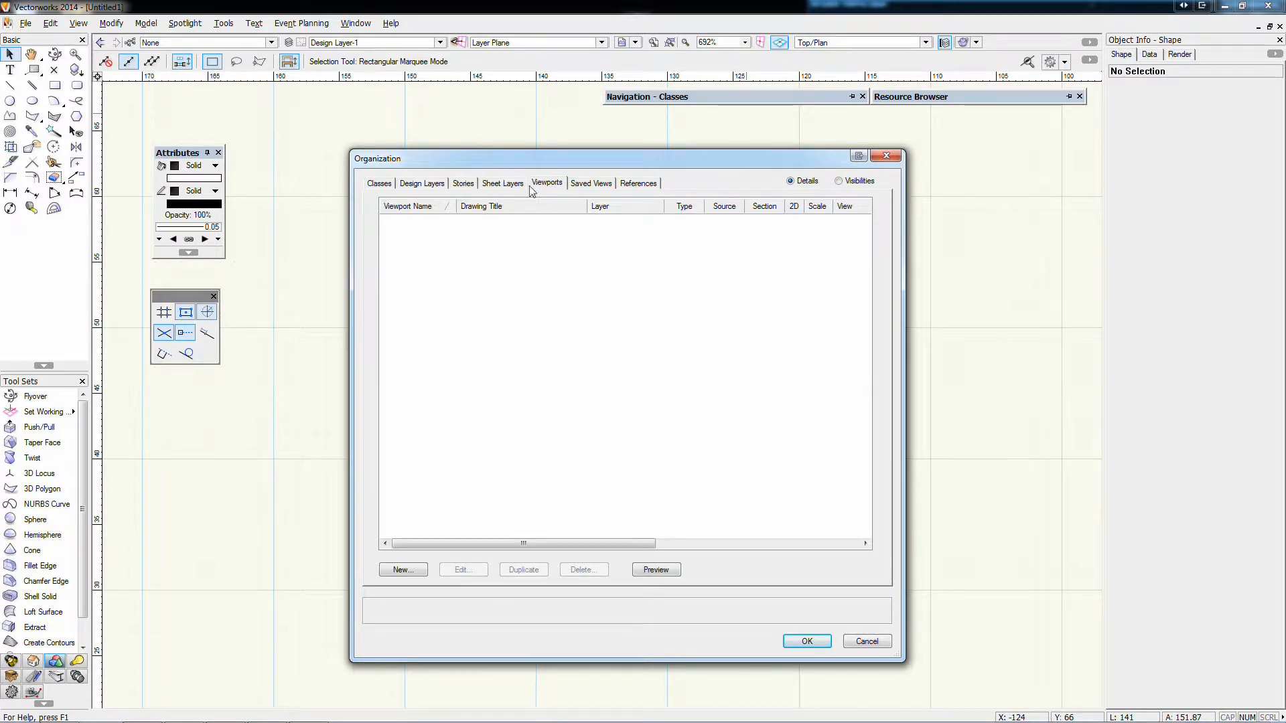
click(584, 184)
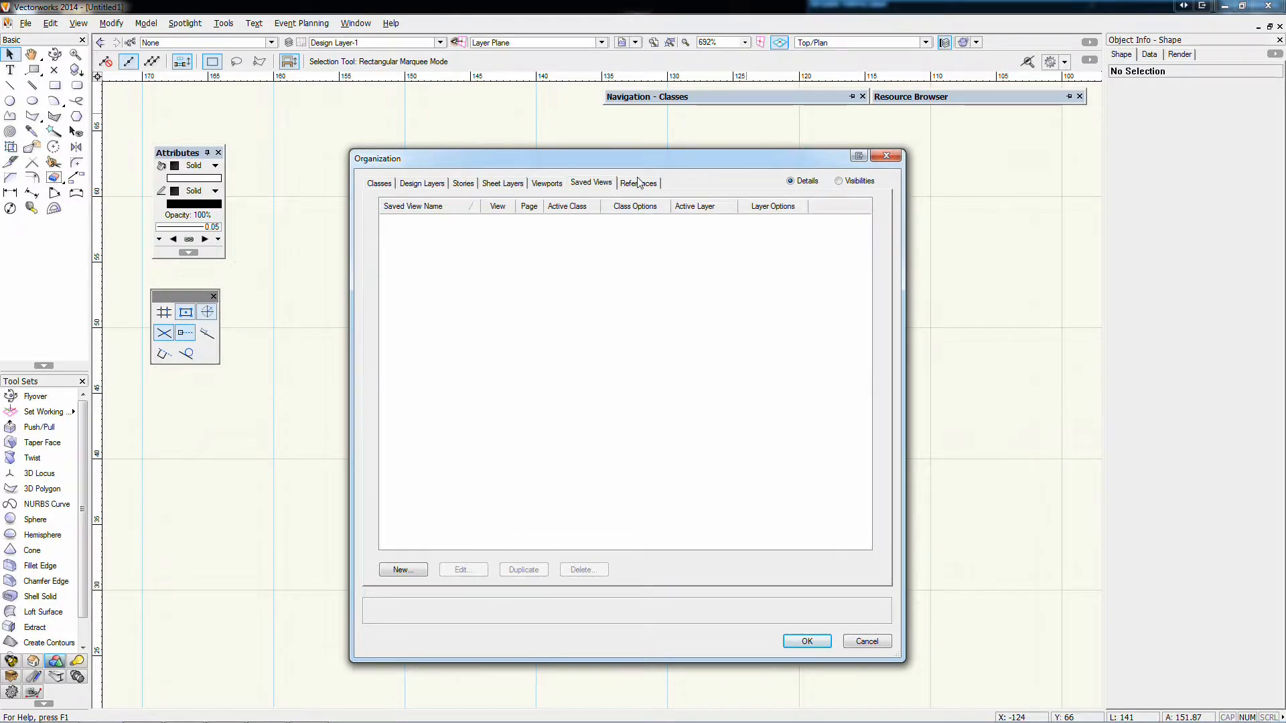
click(633, 188)
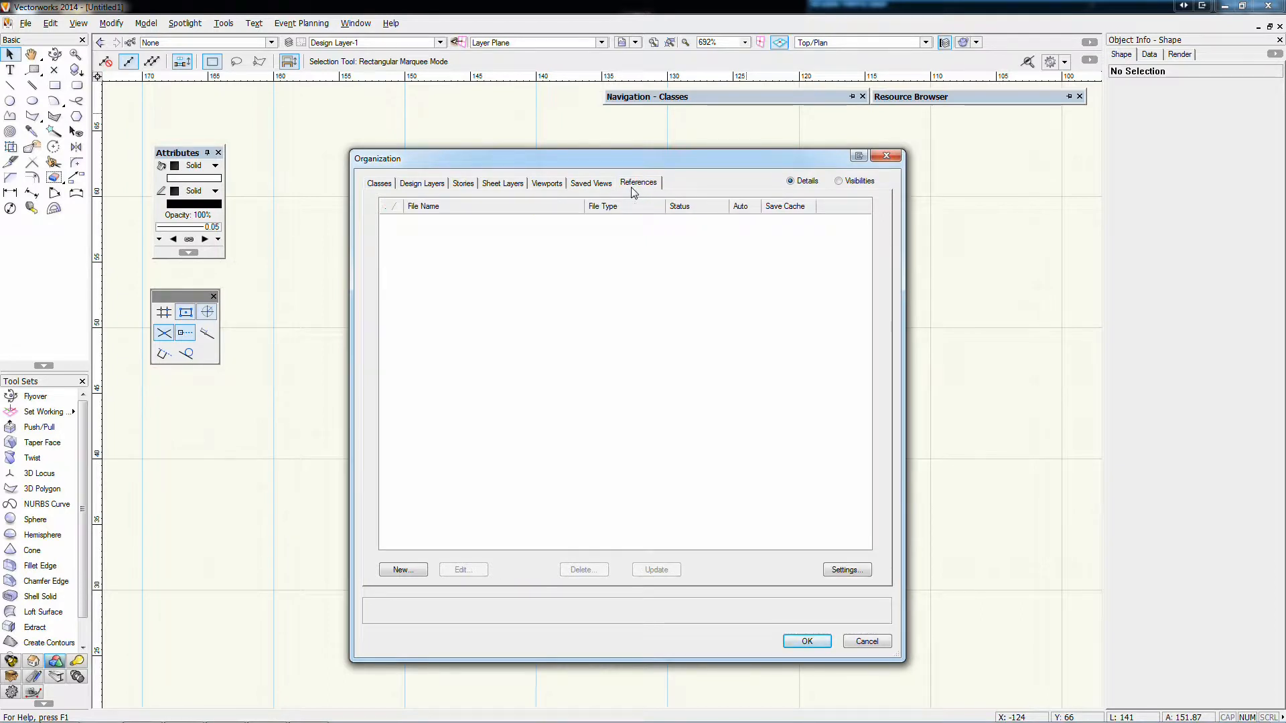
click(586, 188)
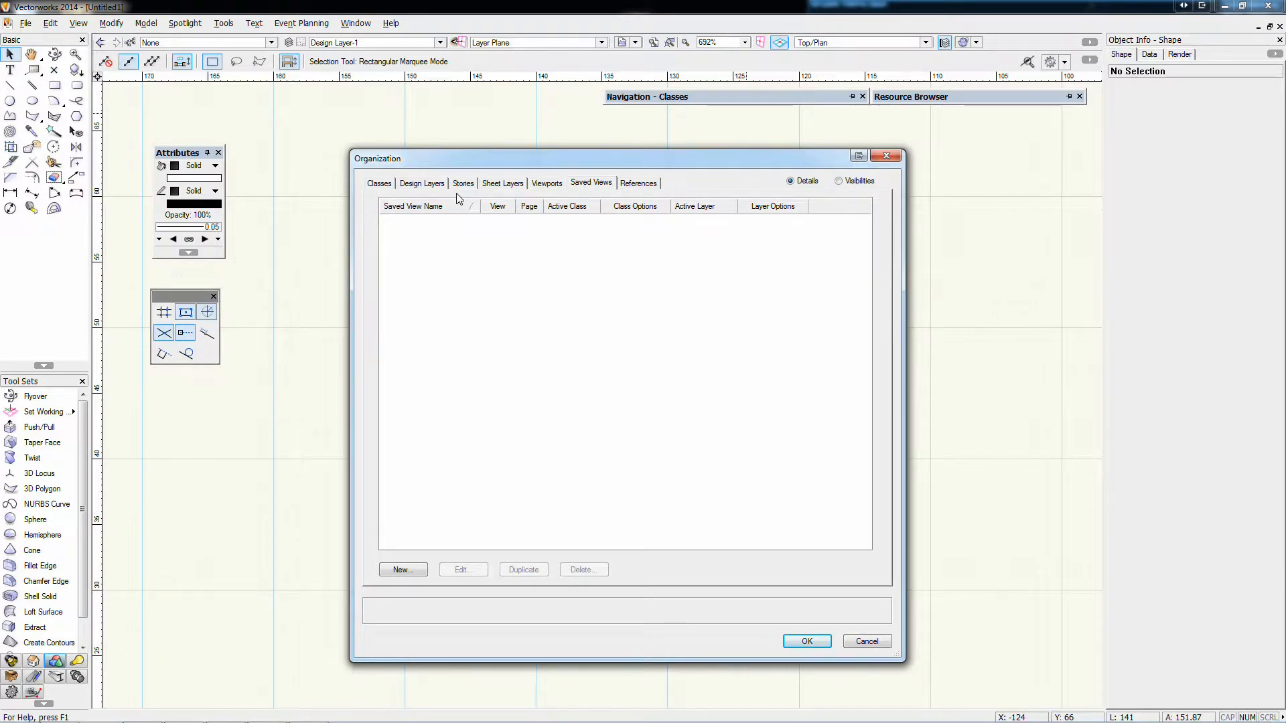
Compare the document's list of classes with its list of design layers
click(378, 183)
click(407, 184)
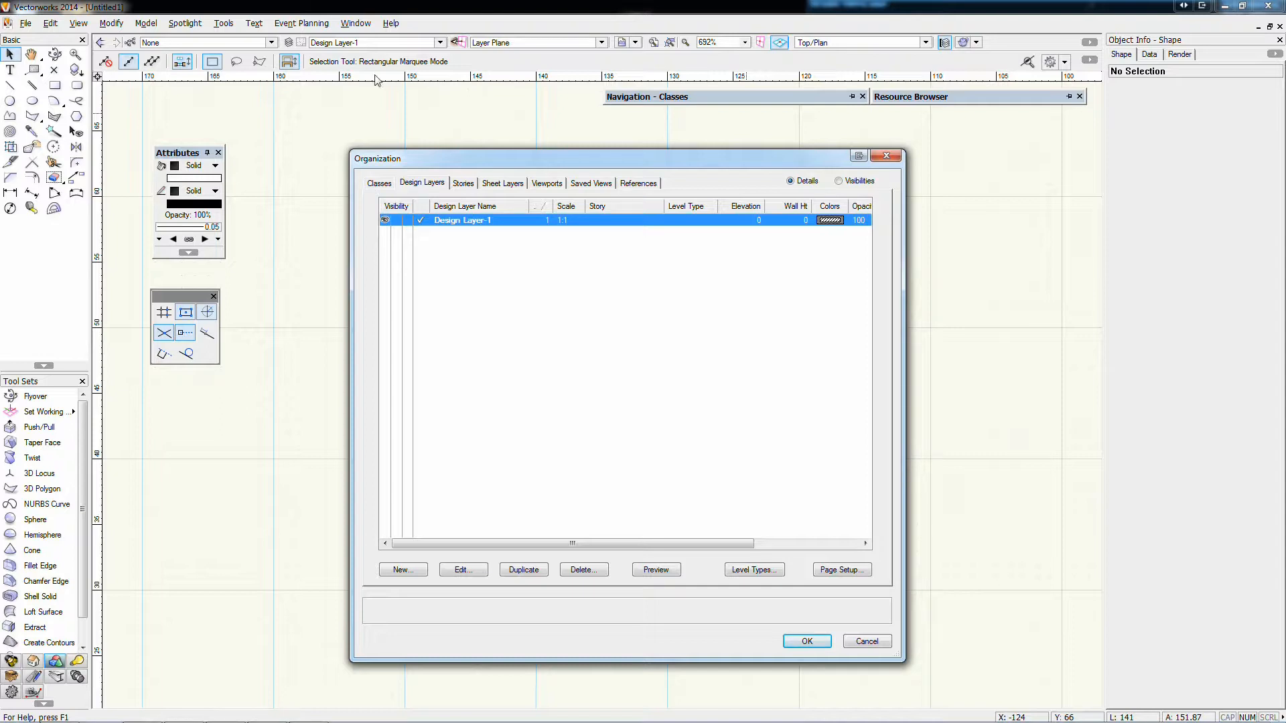
click(380, 183)
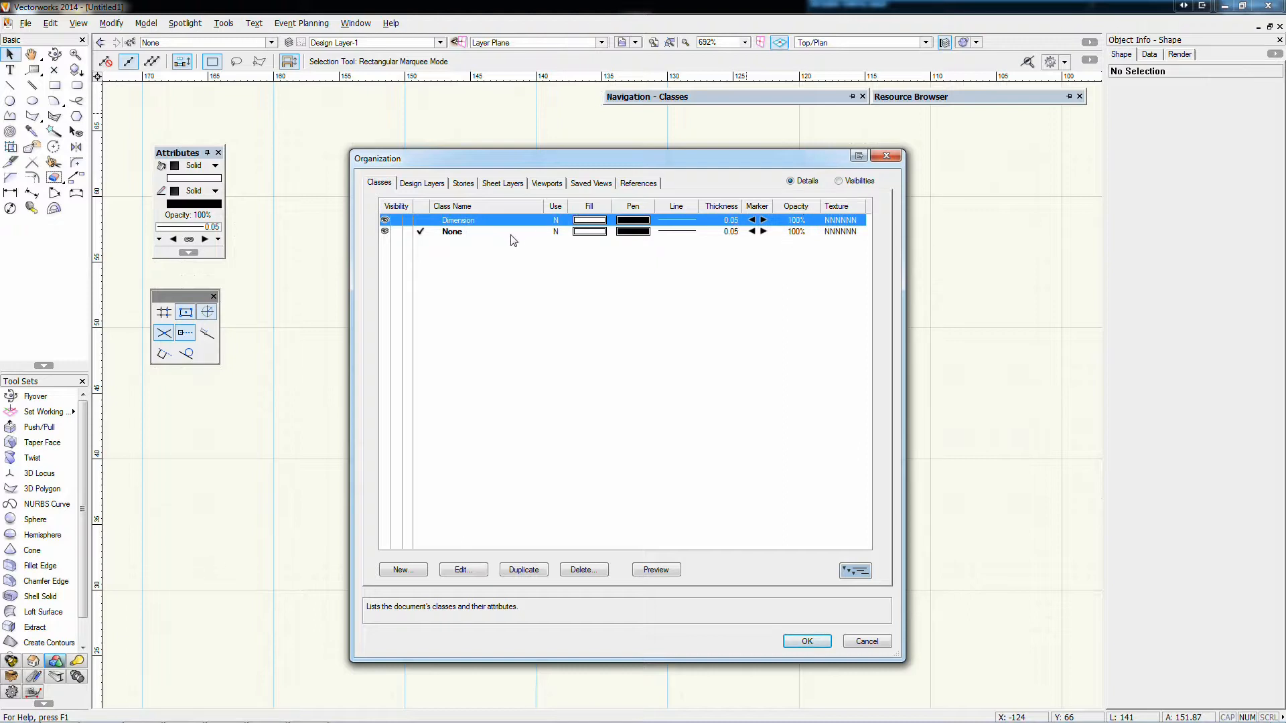
click(436, 183)
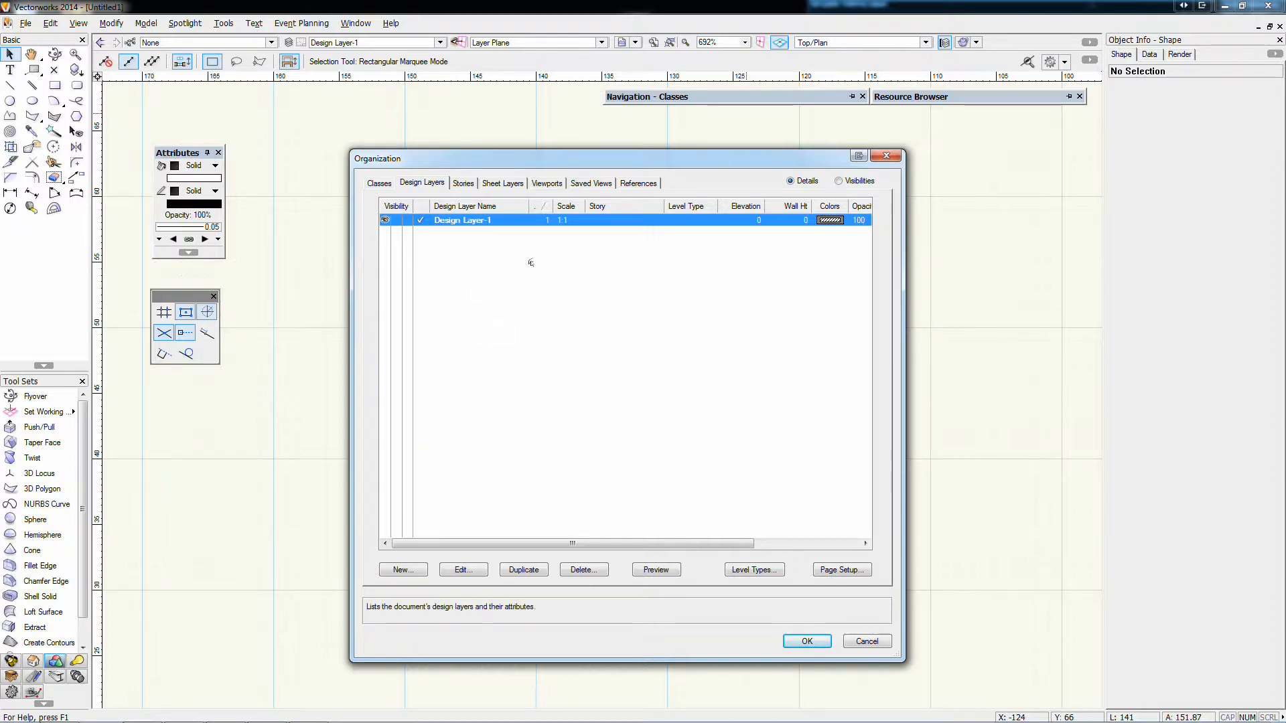
Edit the existing design layer and change its name to First Story
double_click(461, 222)
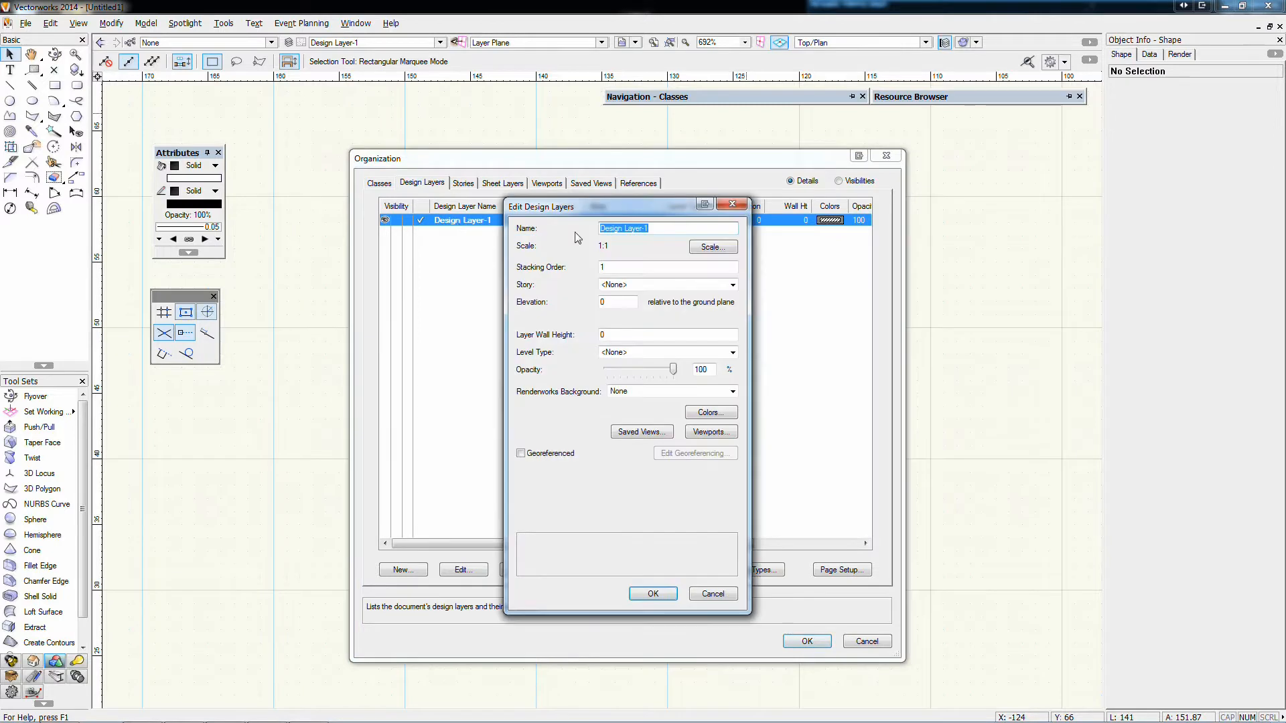
drag(587, 207, 573, 182)
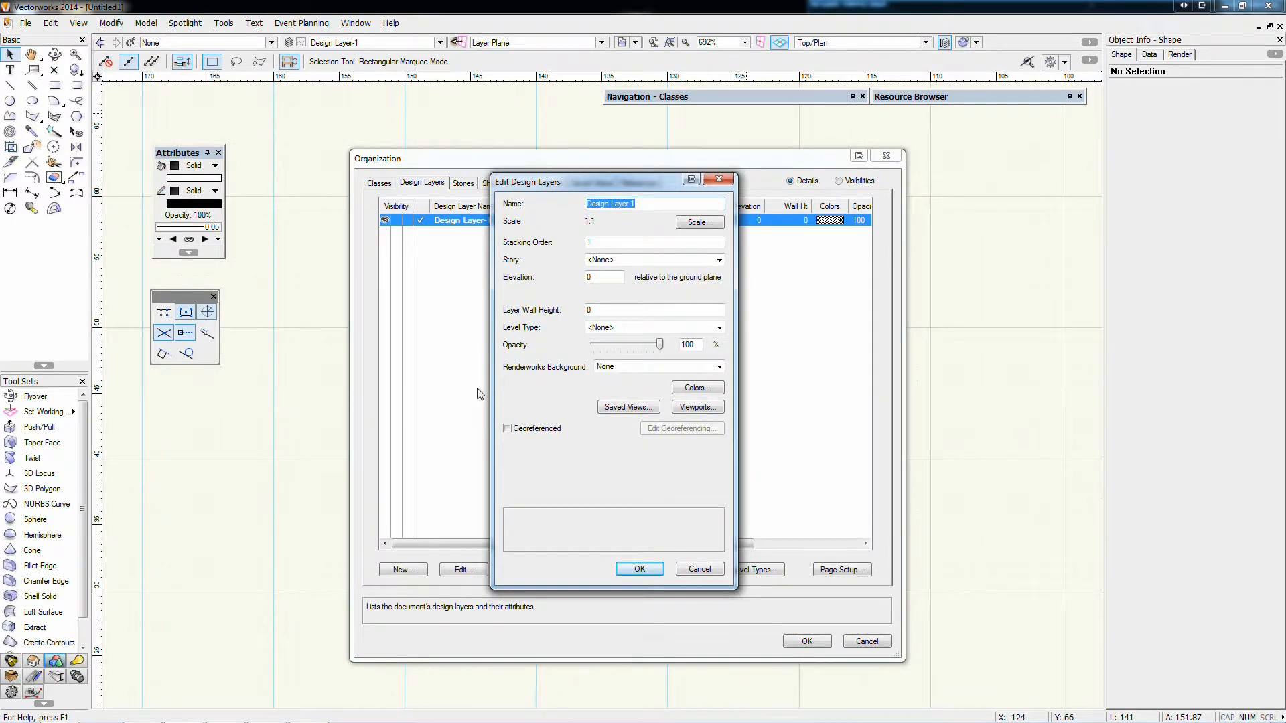
text(First Story)
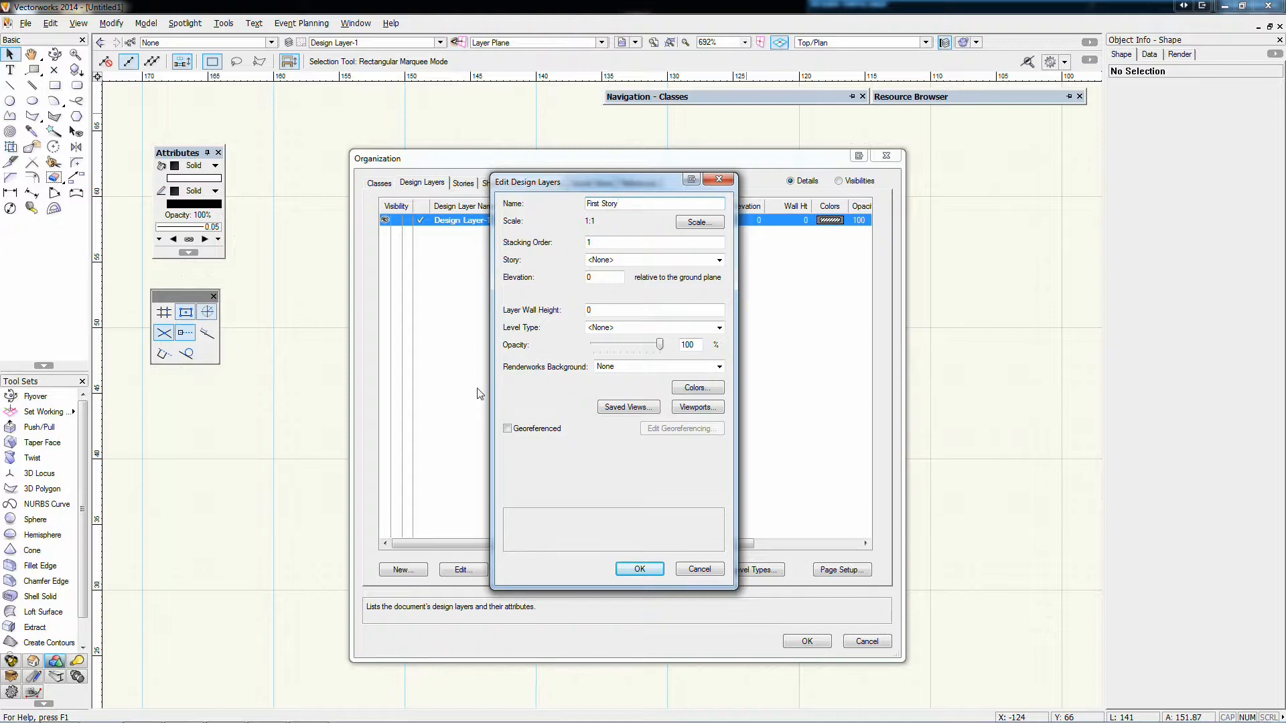
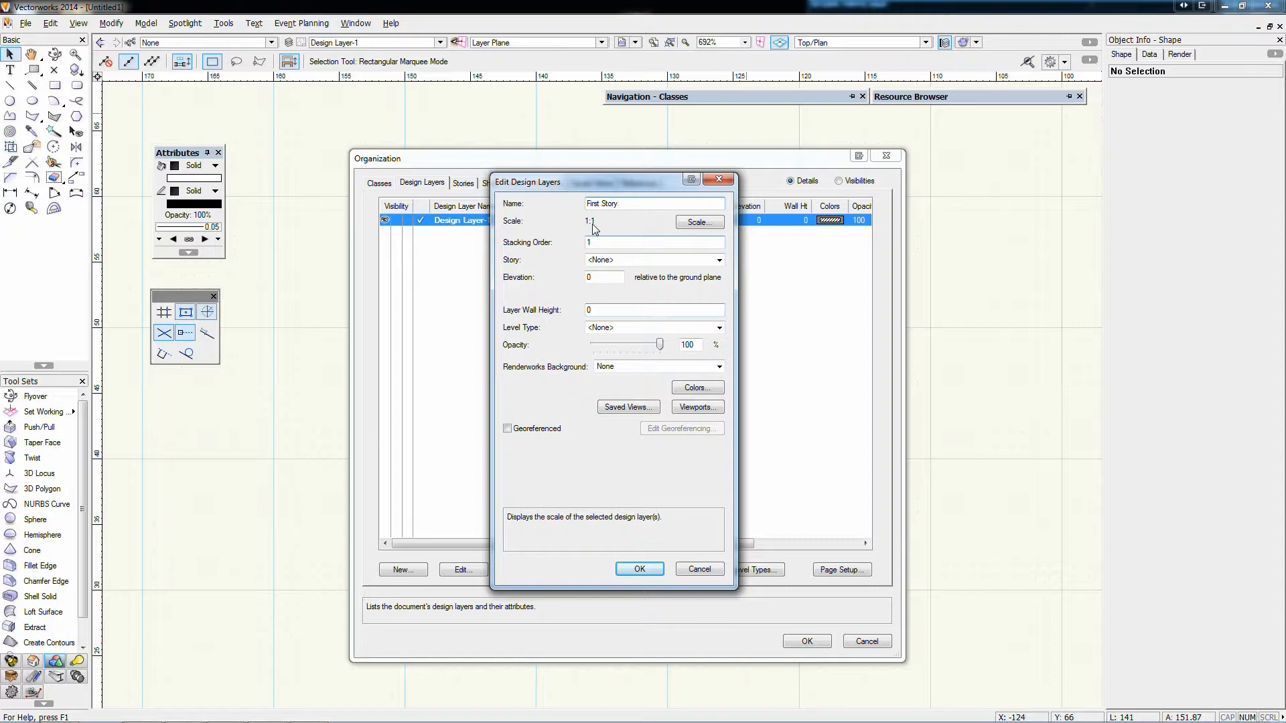
Examine the First Story layer's scale choices, stacking order and story options, and accept its settings
click(697, 224)
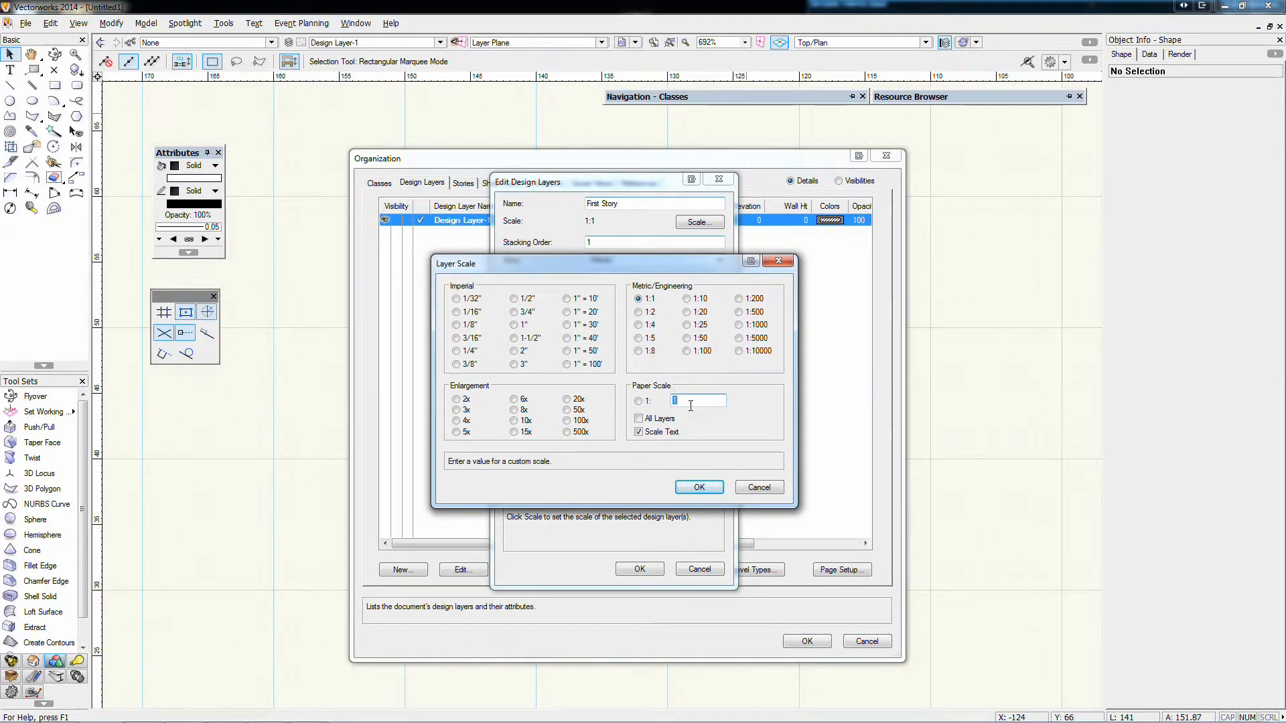
click(778, 261)
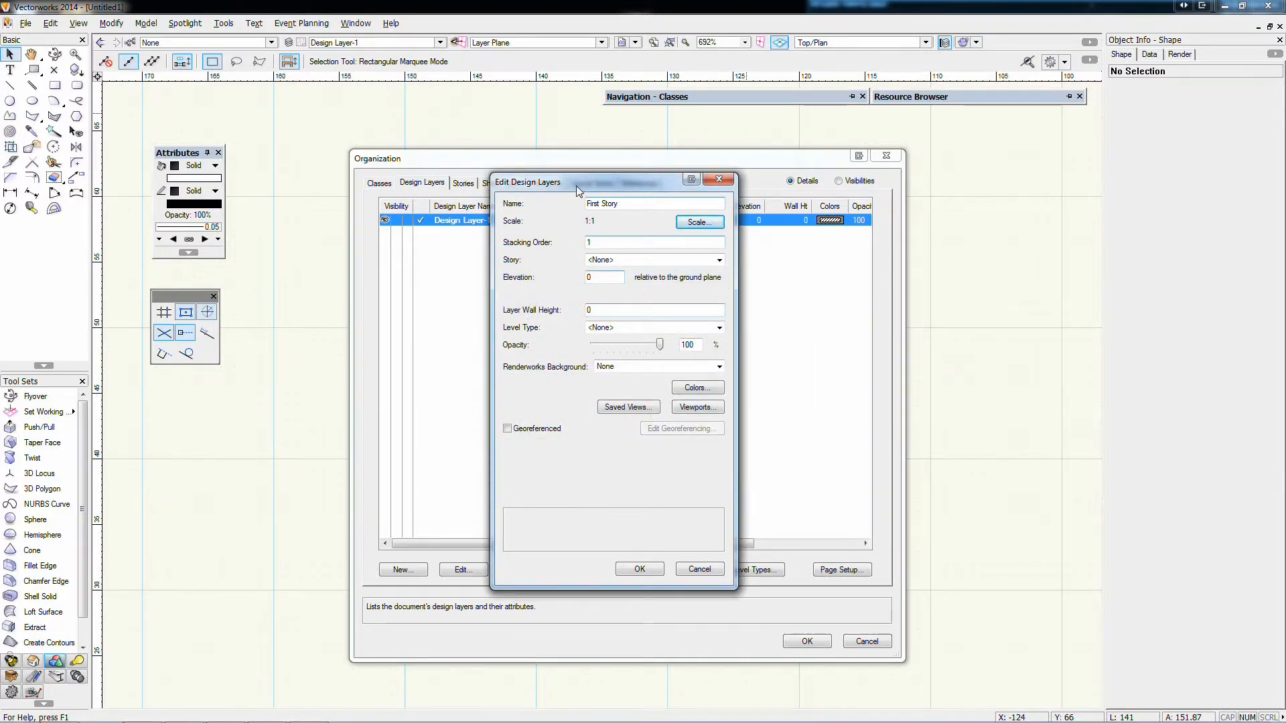
drag(586, 187, 802, 211)
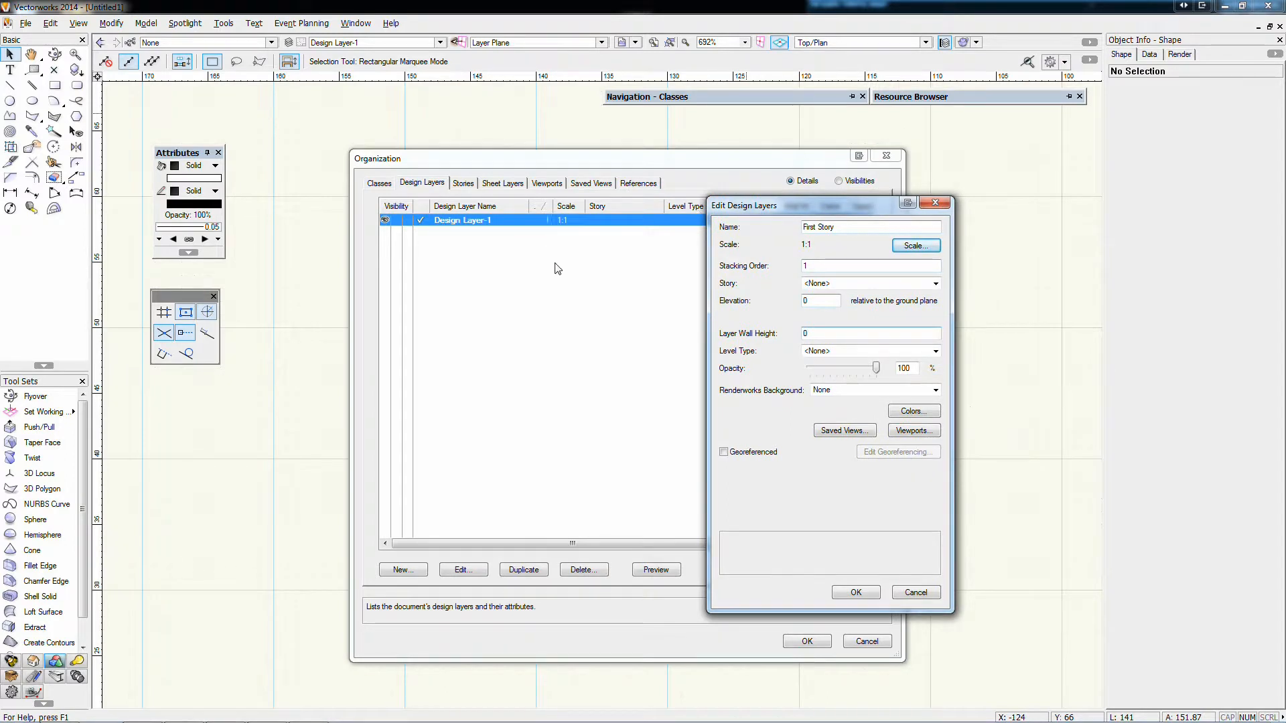
click(810, 266)
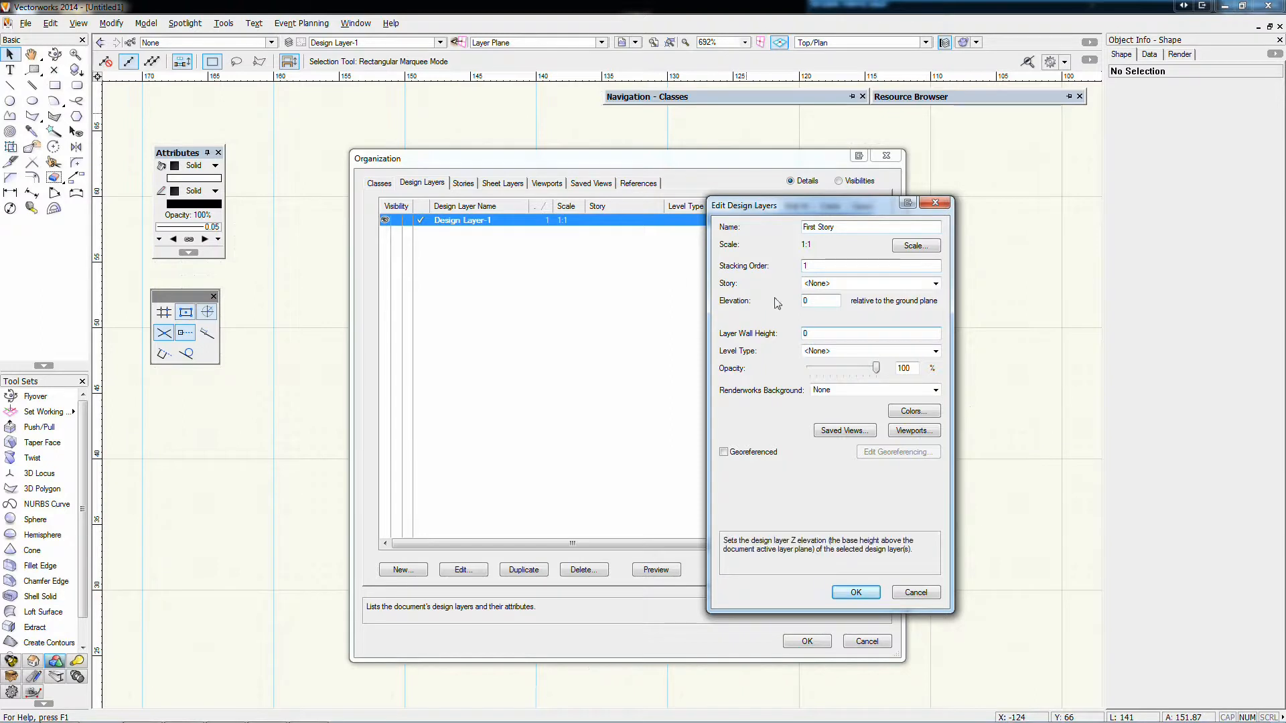
click(818, 284)
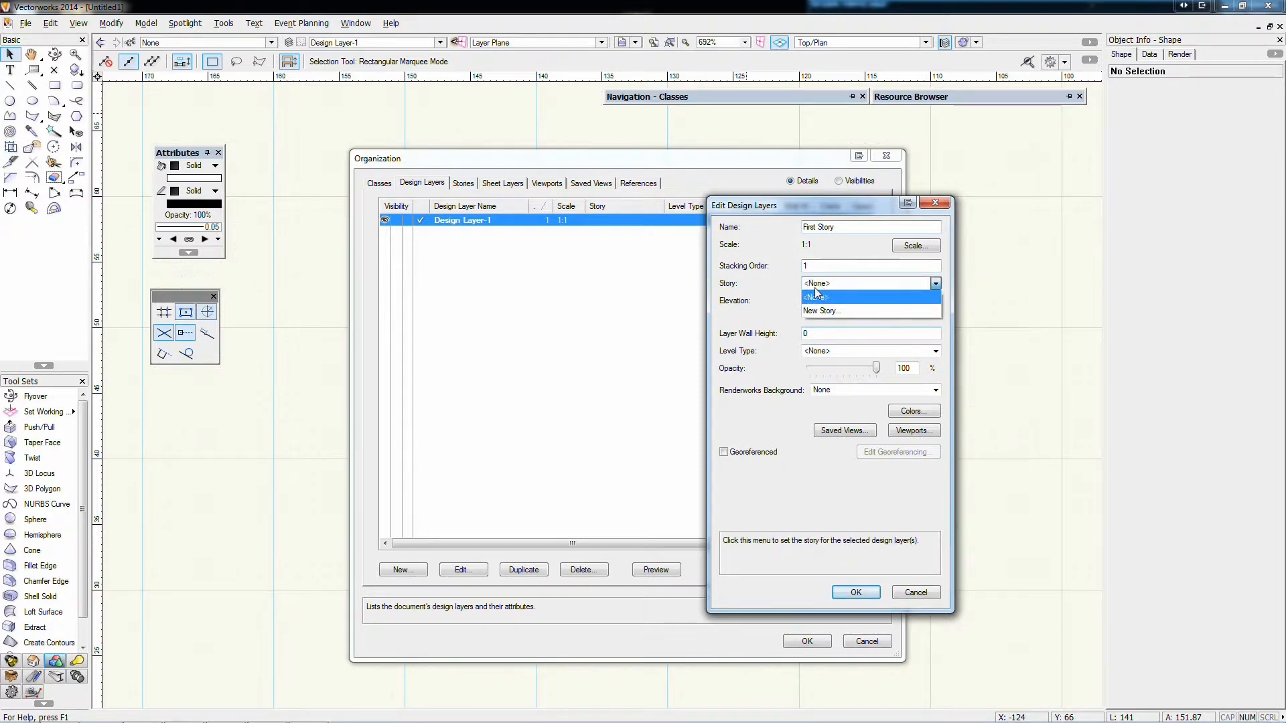
click(816, 295)
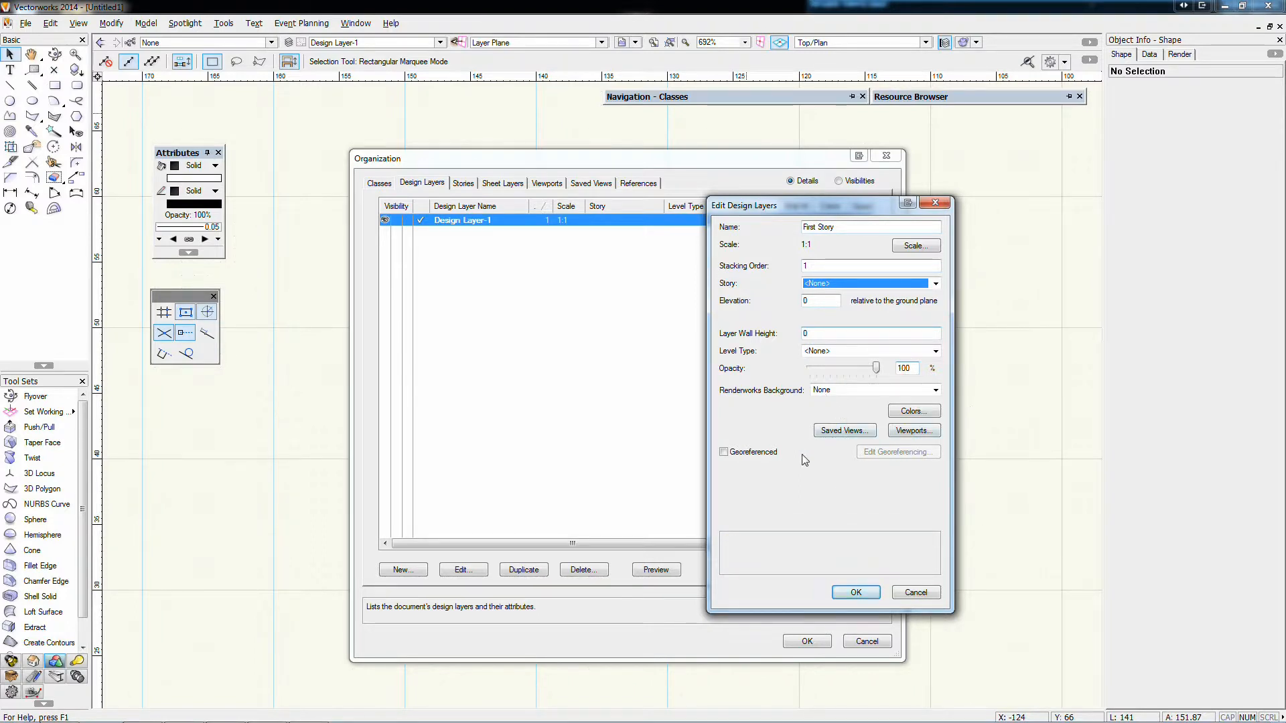
click(857, 594)
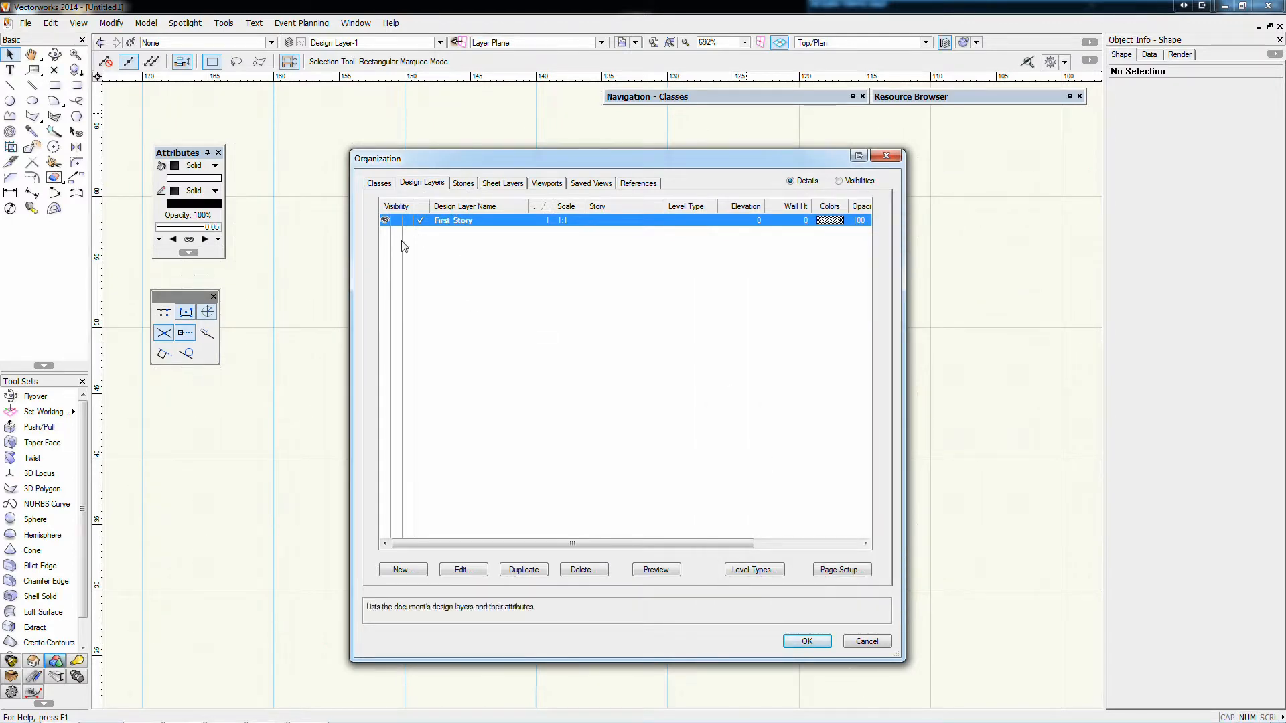
Create a new design layer named Second Story and keep its default properties
click(389, 571)
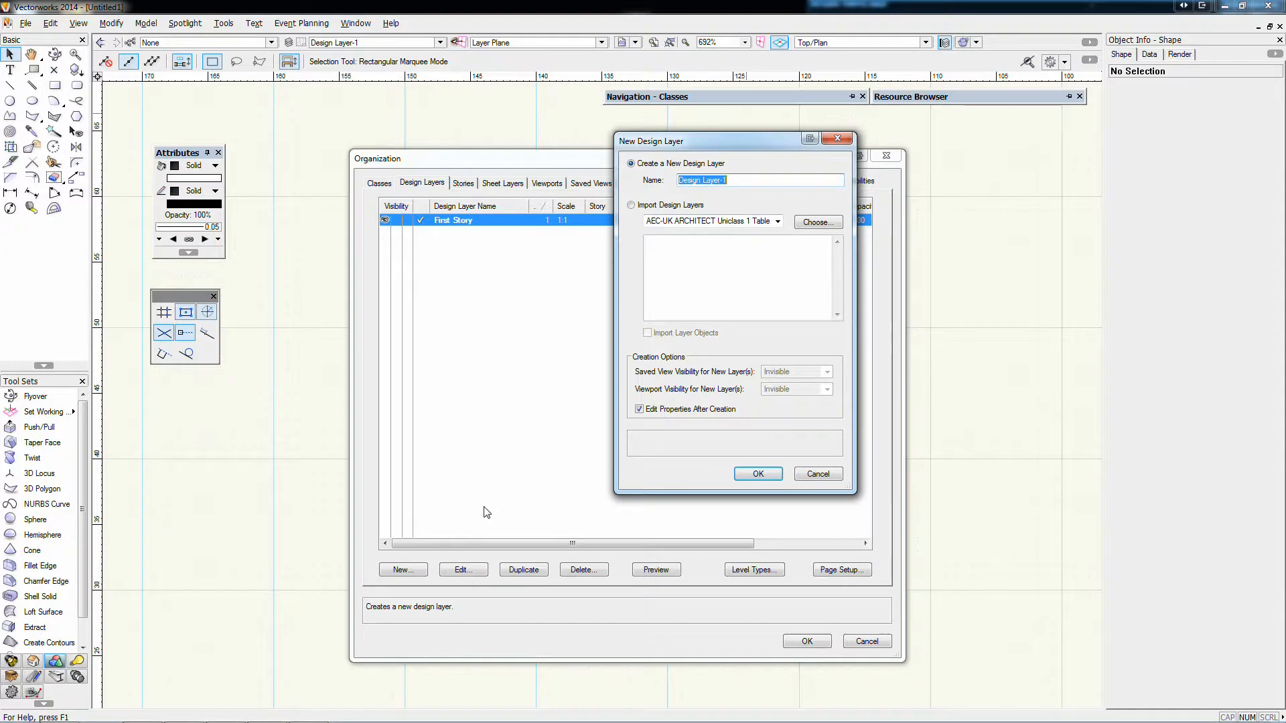
text(Second Story)
key(Return)
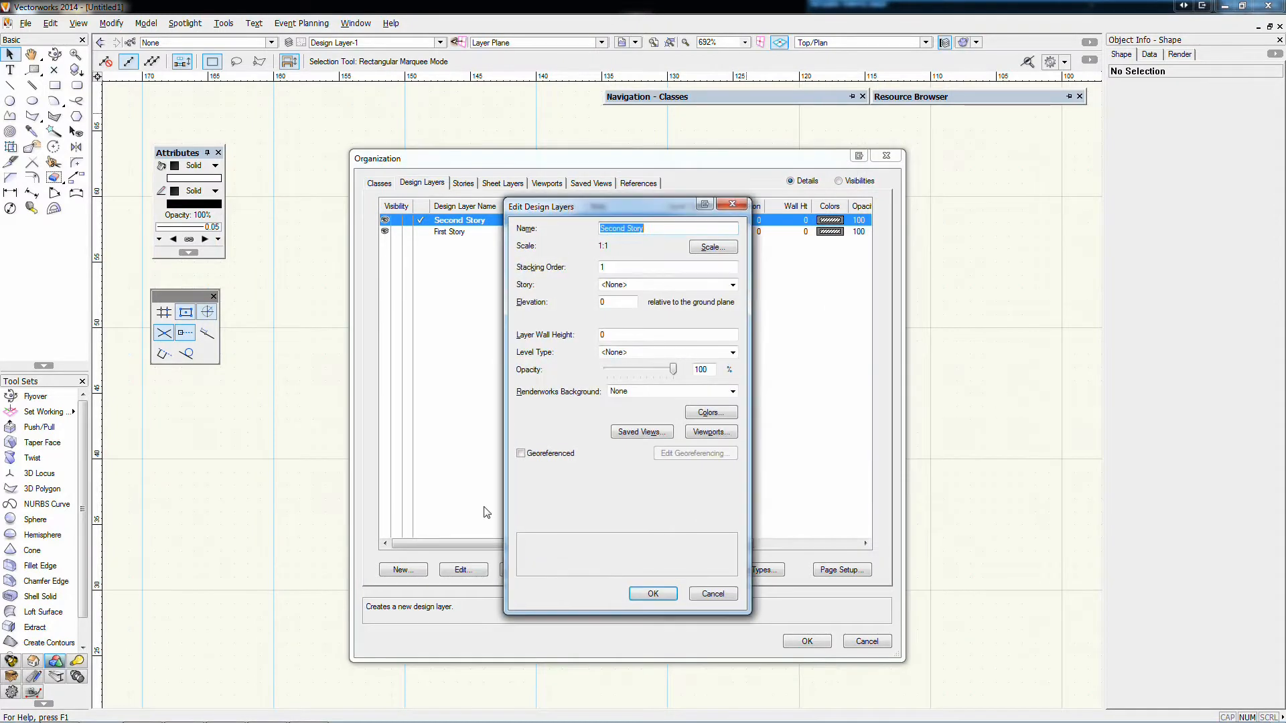
click(653, 595)
click(523, 294)
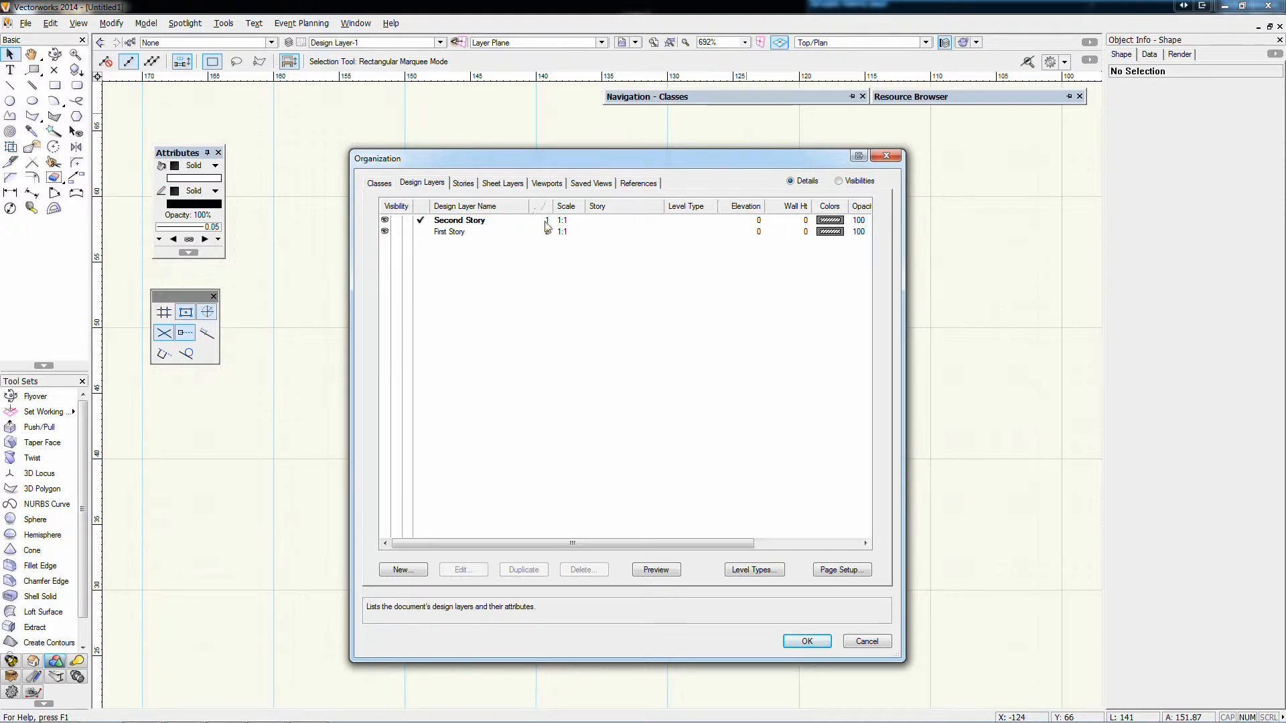
Try moving Second Story below First Story in the stacking order, and put it back on top
drag(545, 221, 546, 233)
click(527, 271)
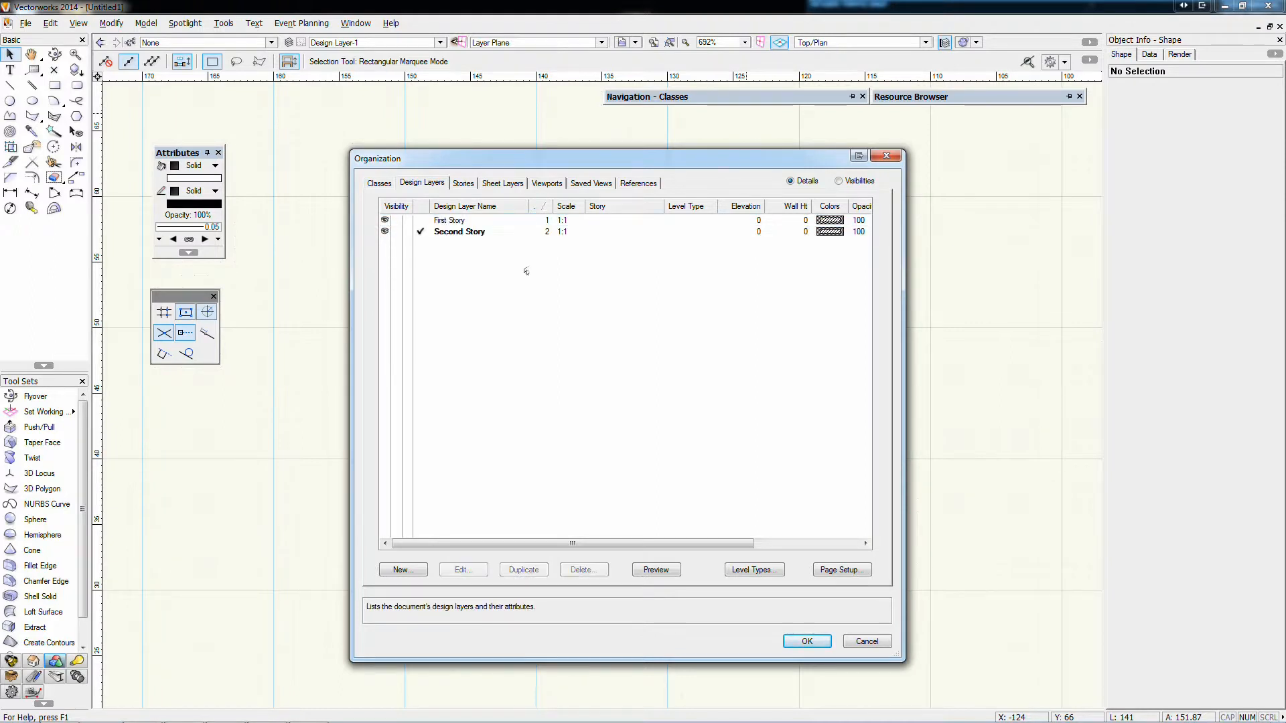
click(502, 232)
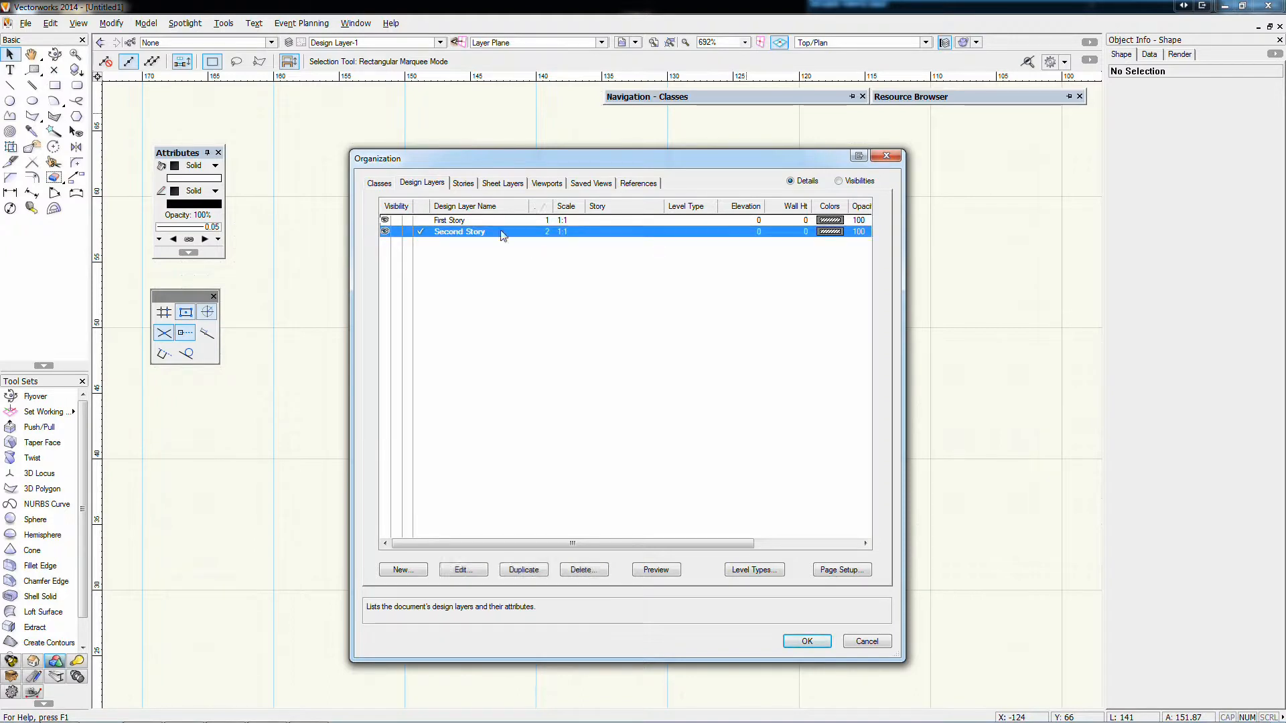
click(524, 217)
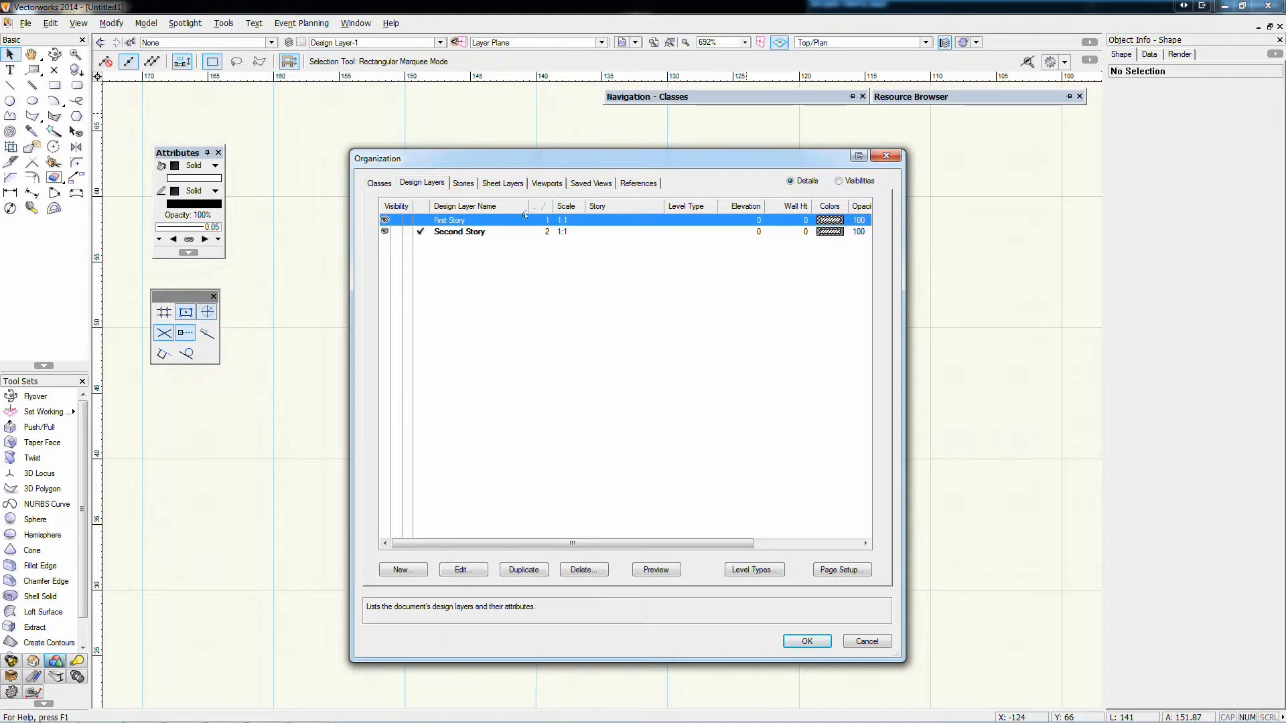
drag(534, 218, 535, 234)
click(491, 331)
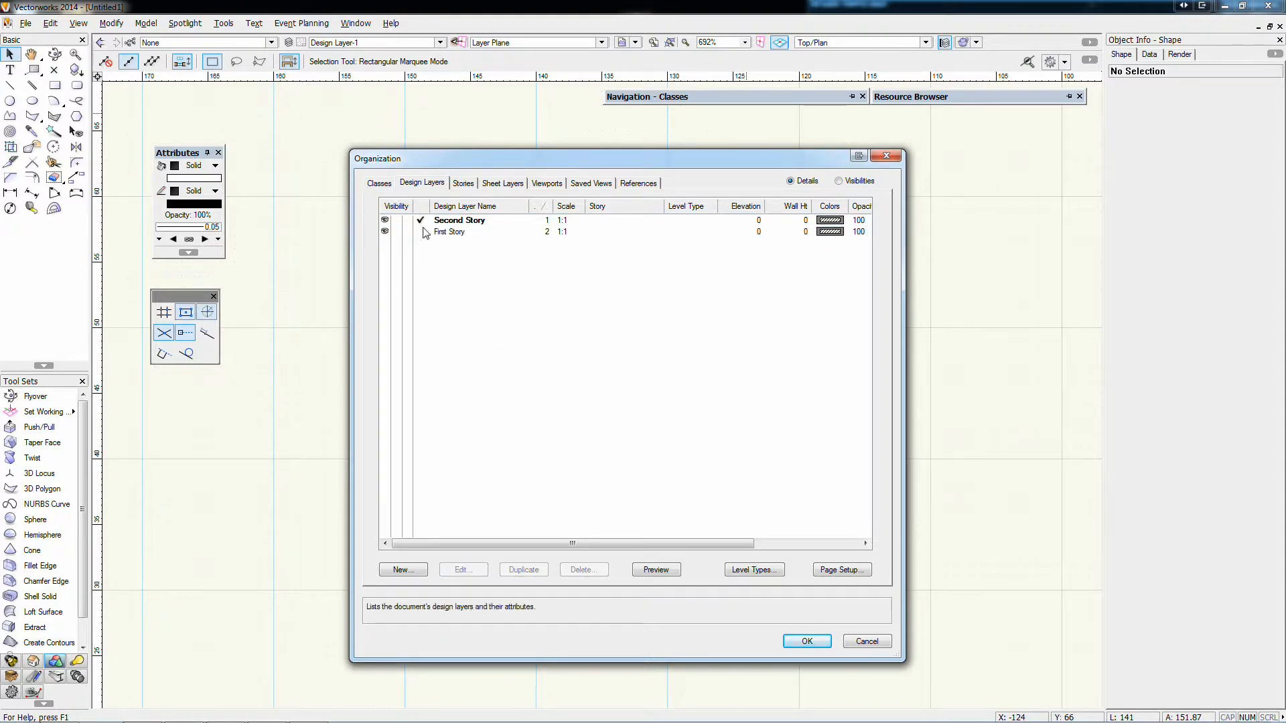
mouse_move(720, 100)
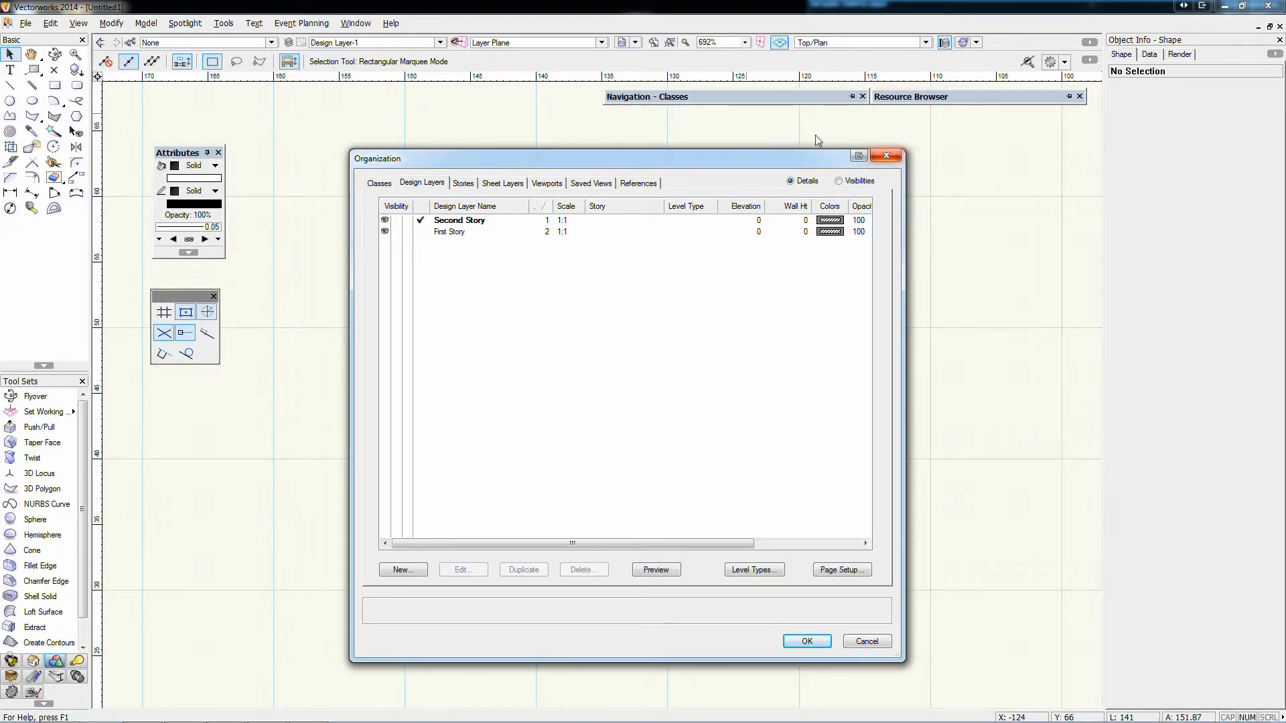
Discard the Organization changes without saving a backup, and show the design layers in the Navigation palette, moved further aside
click(885, 156)
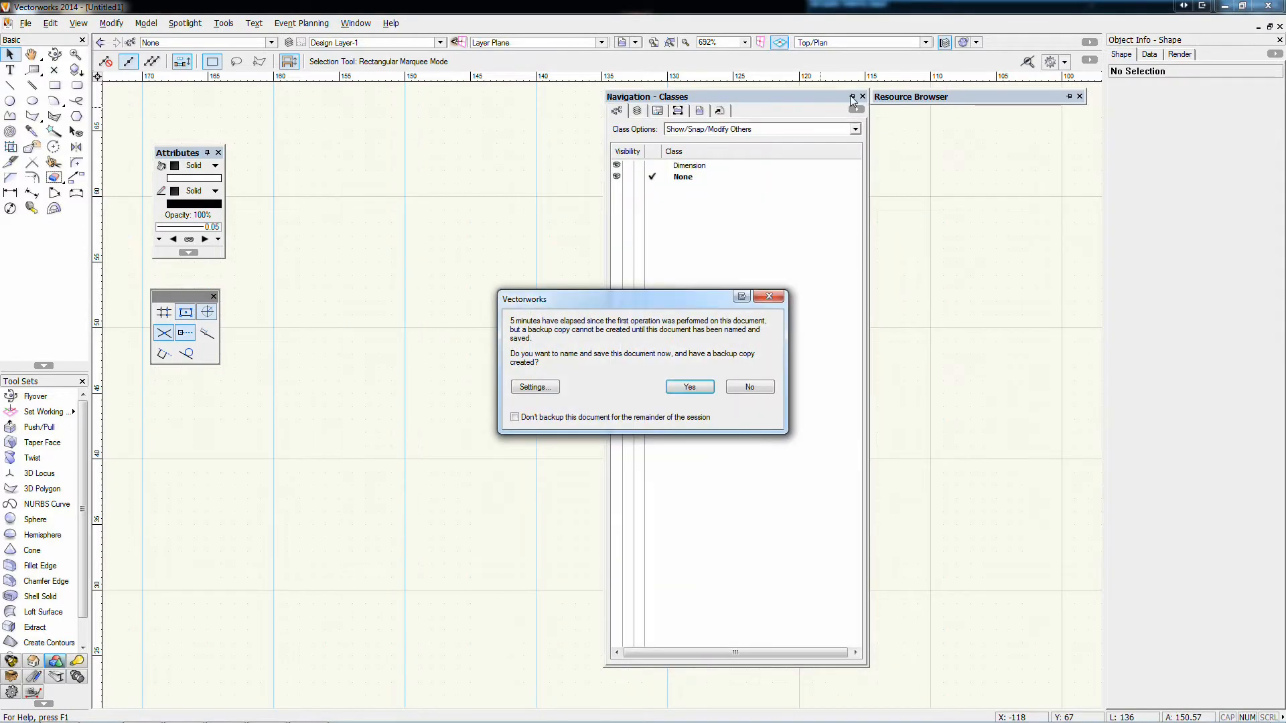
click(745, 388)
click(635, 111)
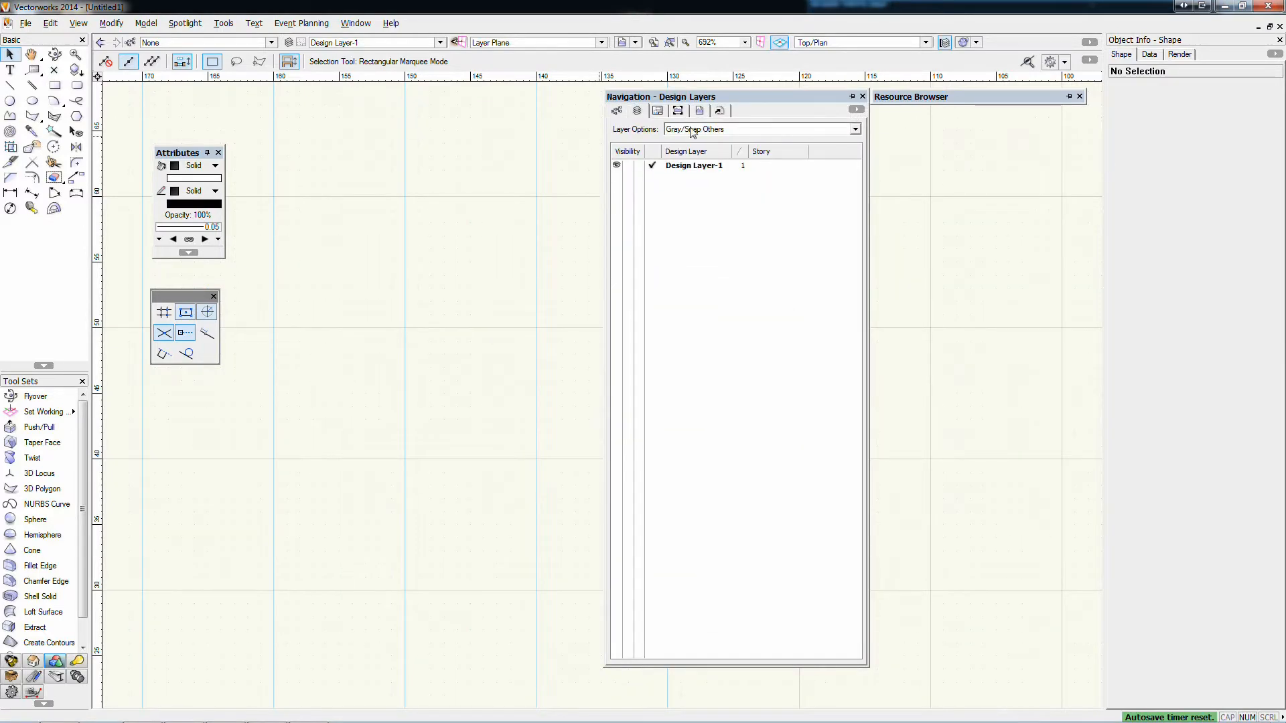
drag(806, 96, 995, 125)
Reopen the design layer organization and rename Design Layer-1 as First Story
click(289, 42)
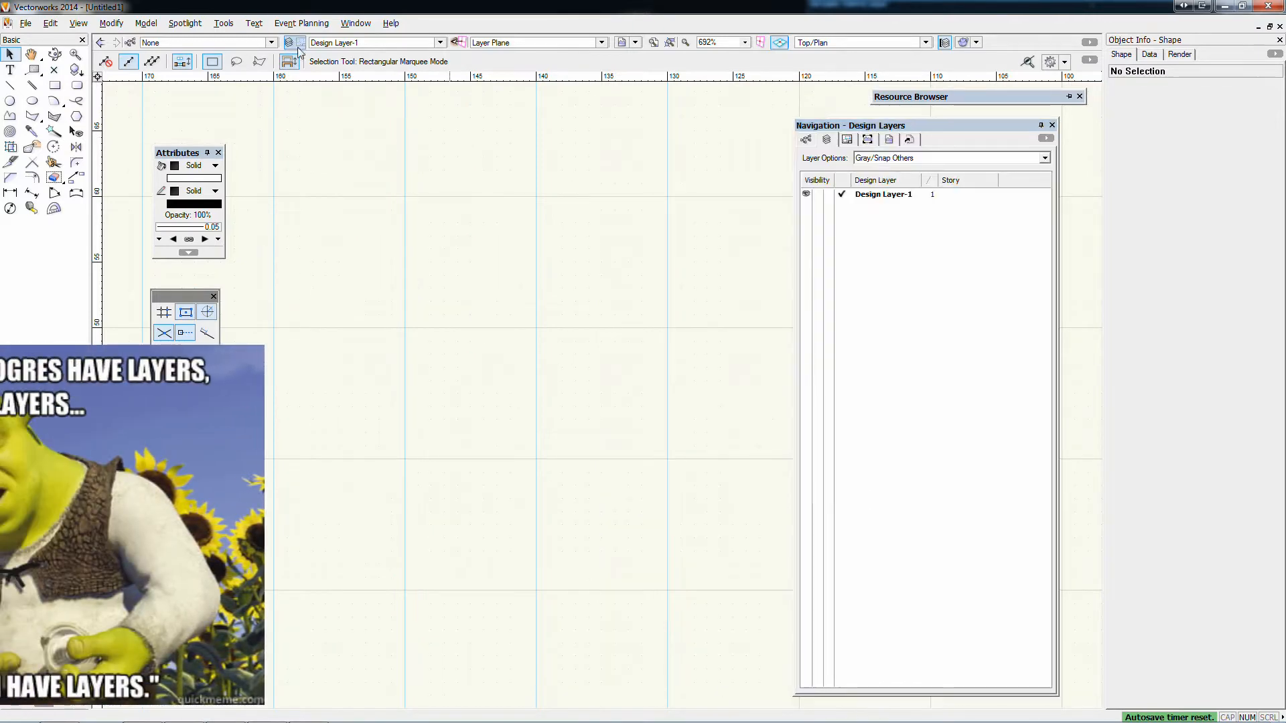
double_click(480, 222)
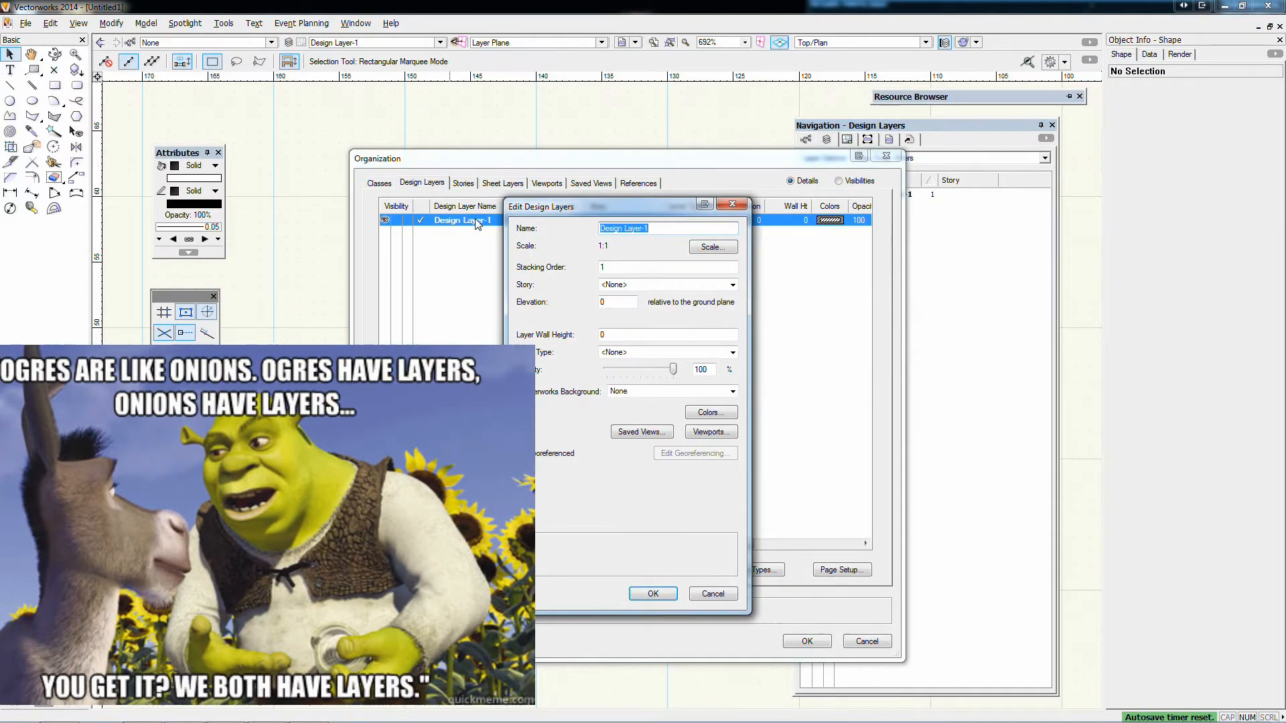
text(First Sorty)
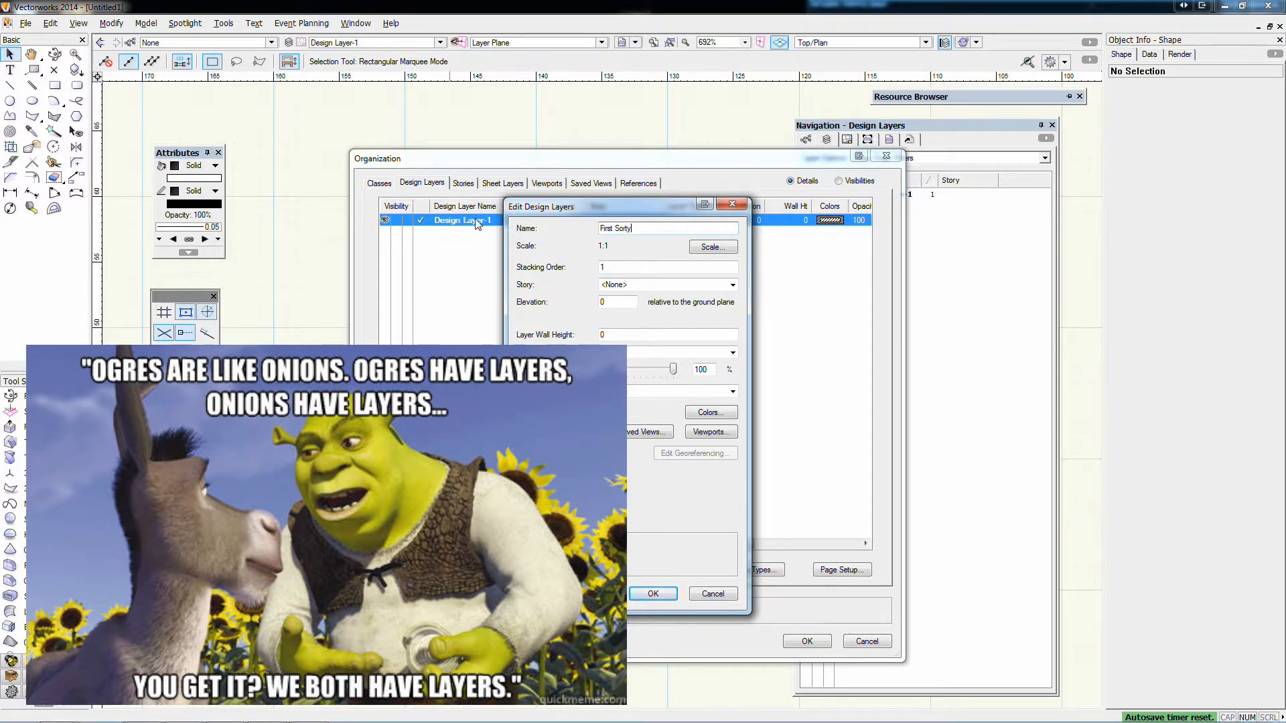
key(Return)
double_click(478, 223)
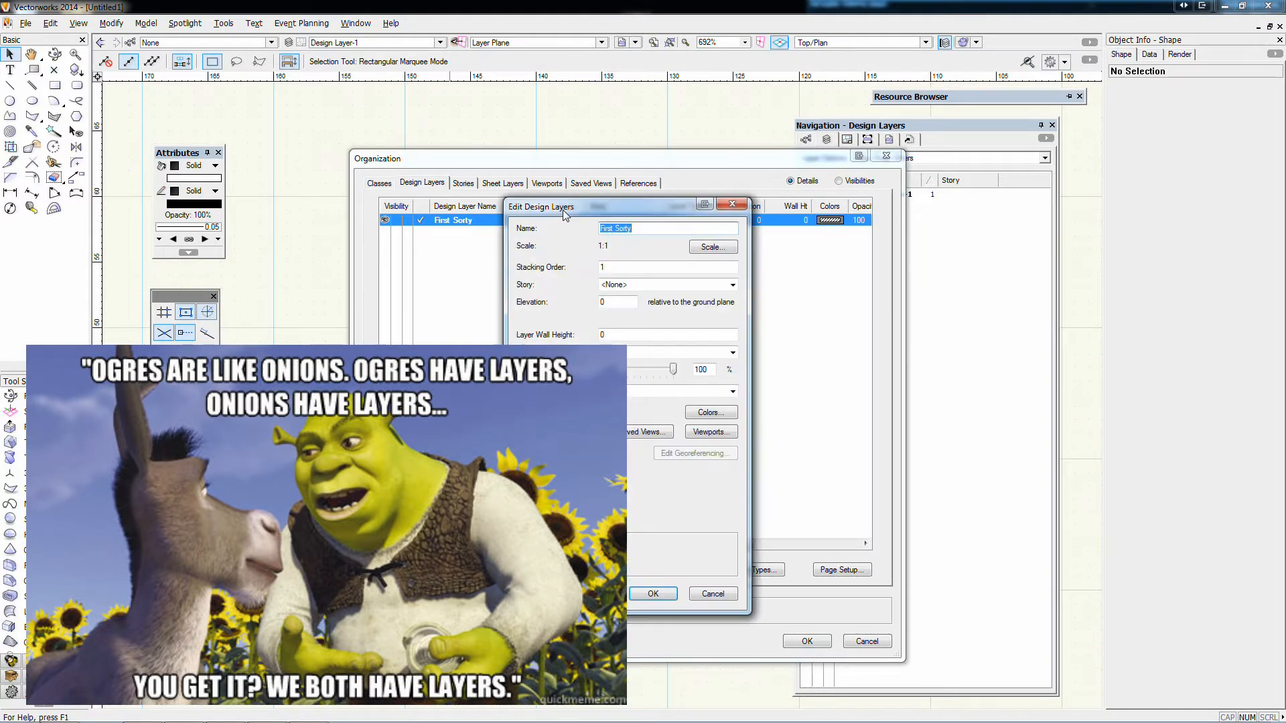
click(629, 228)
text(tor)
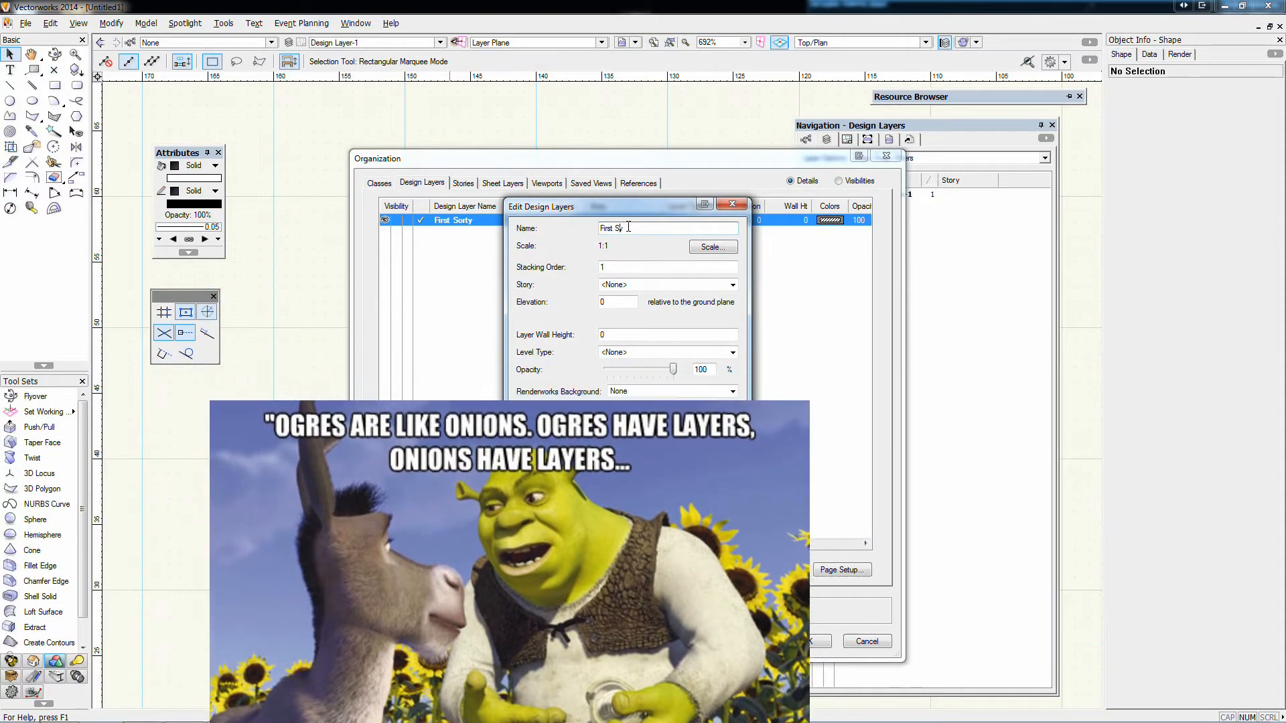
text(y)
key(Return)
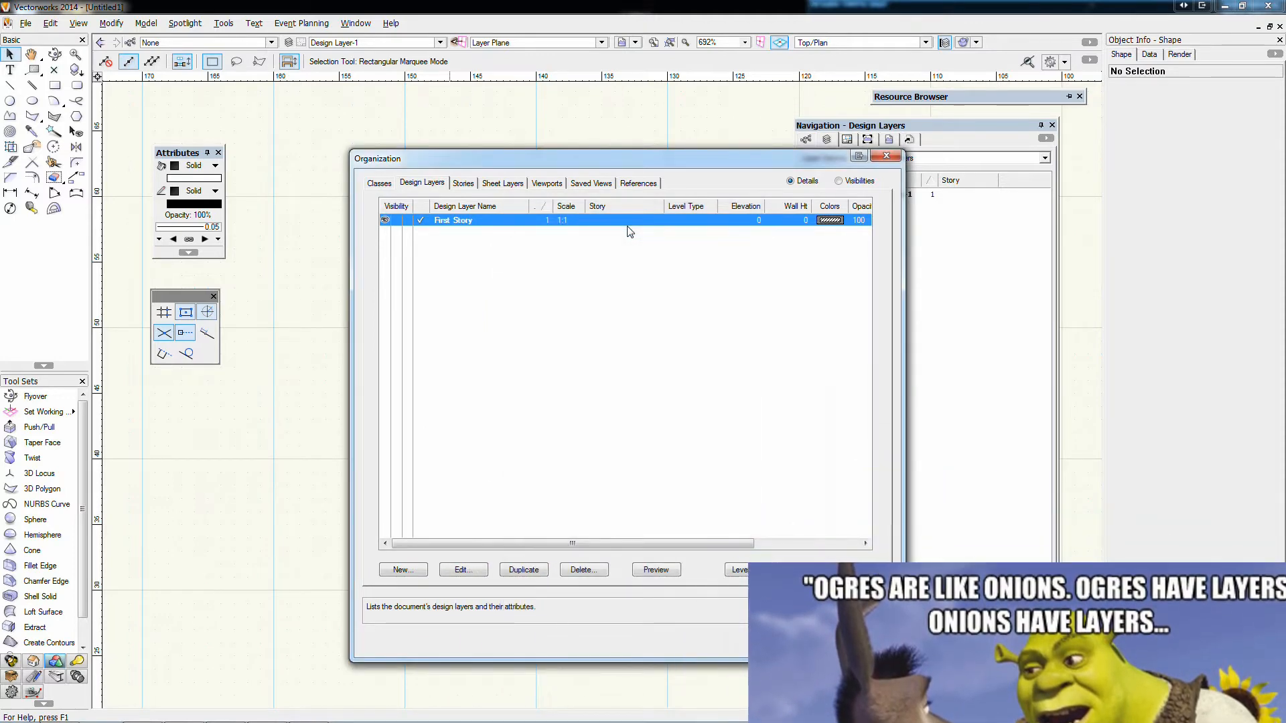
Add a design layer named Second Story to the document with its default properties
click(398, 571)
text(Second Story)
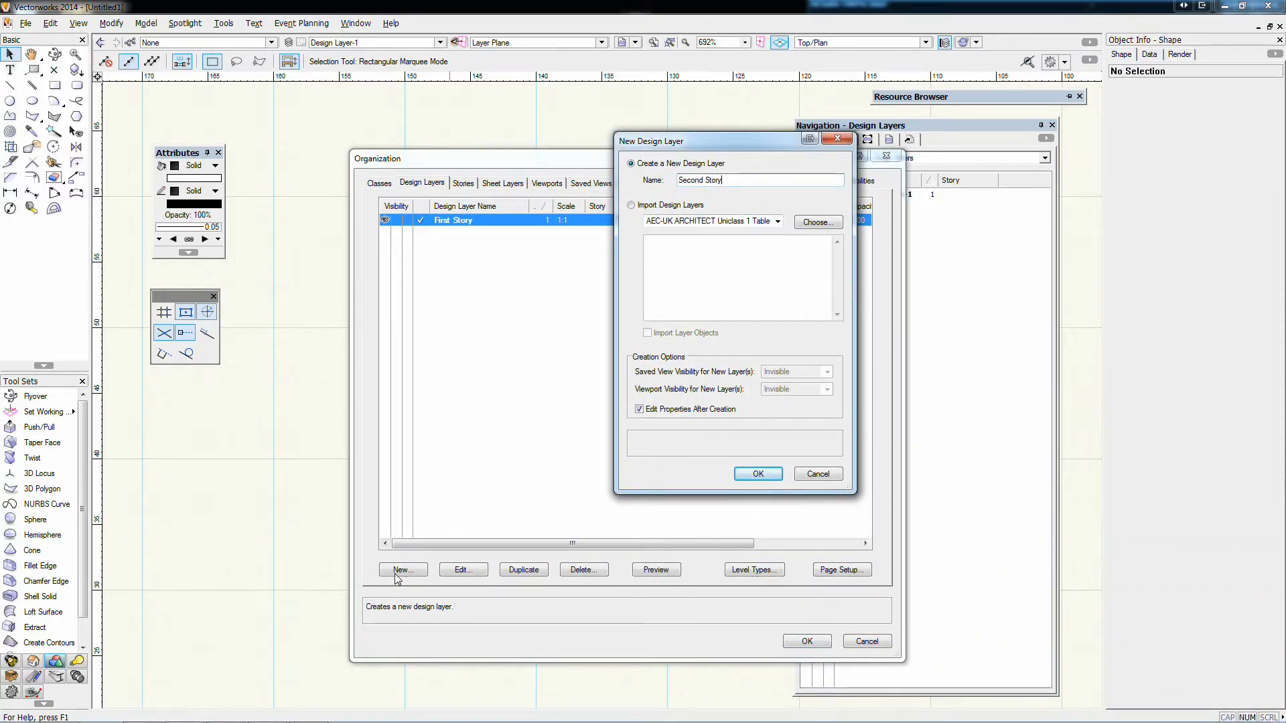
key(Return)
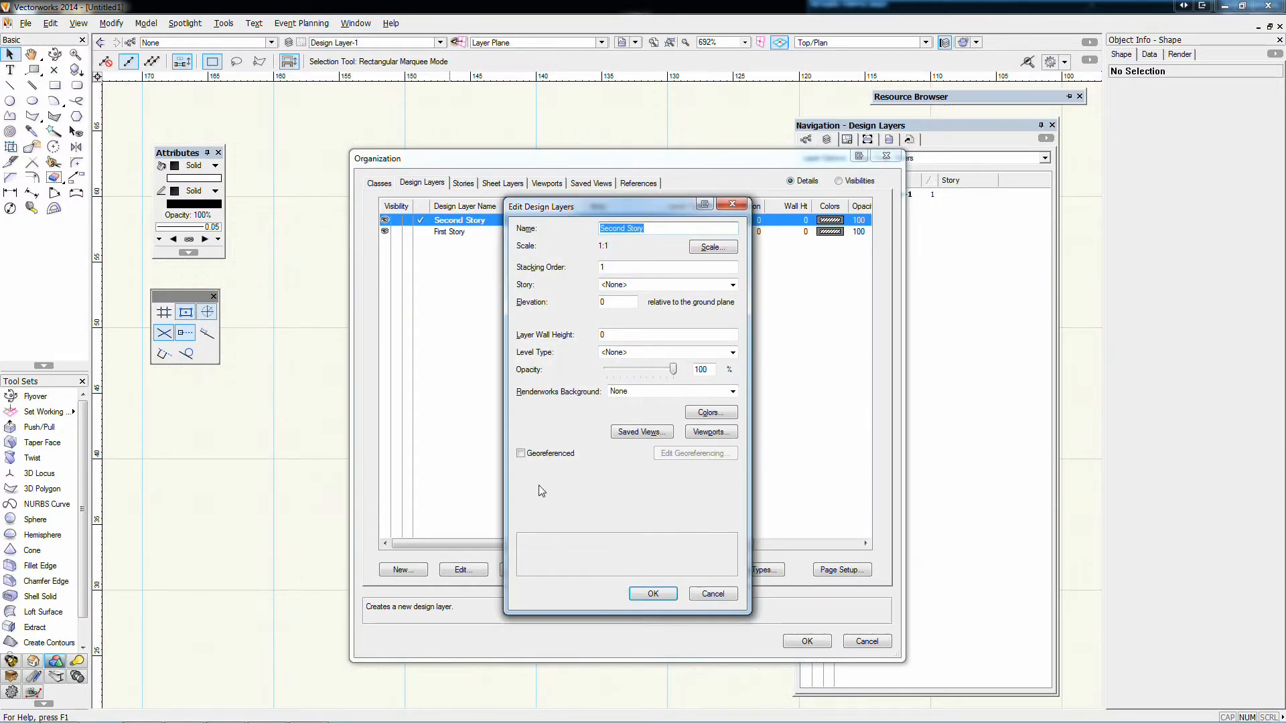
click(640, 594)
Make the First Story layer invisible and apply the changes to the document's design layers
drag(718, 160, 552, 130)
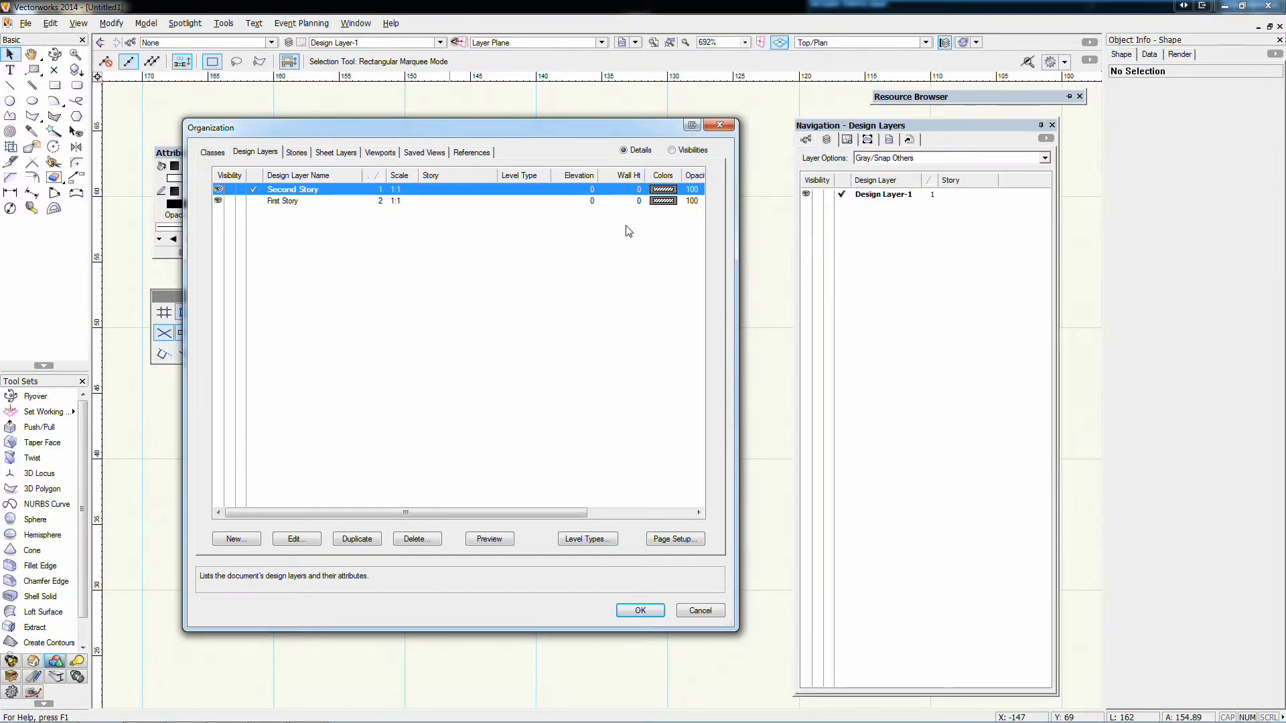
click(230, 189)
click(230, 200)
click(641, 610)
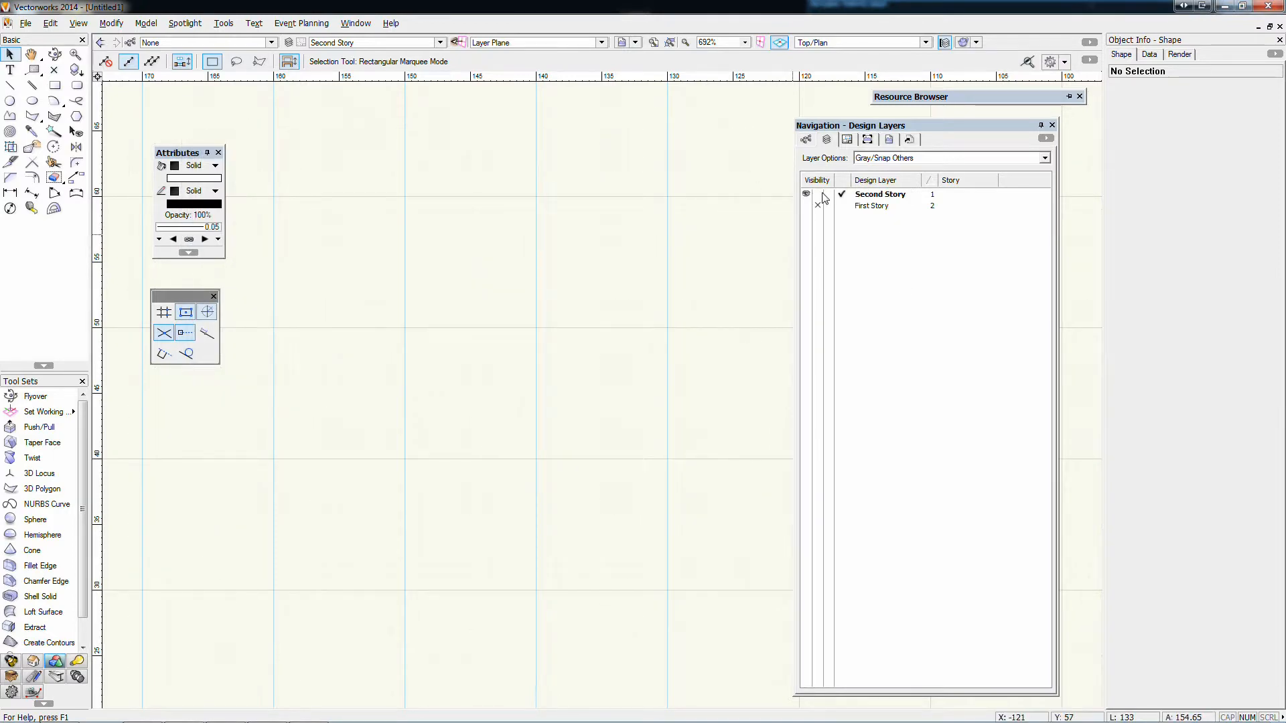
Reopen the design layer organization and cycle First Story through visible, invisible and gray, leaving it visible
click(289, 43)
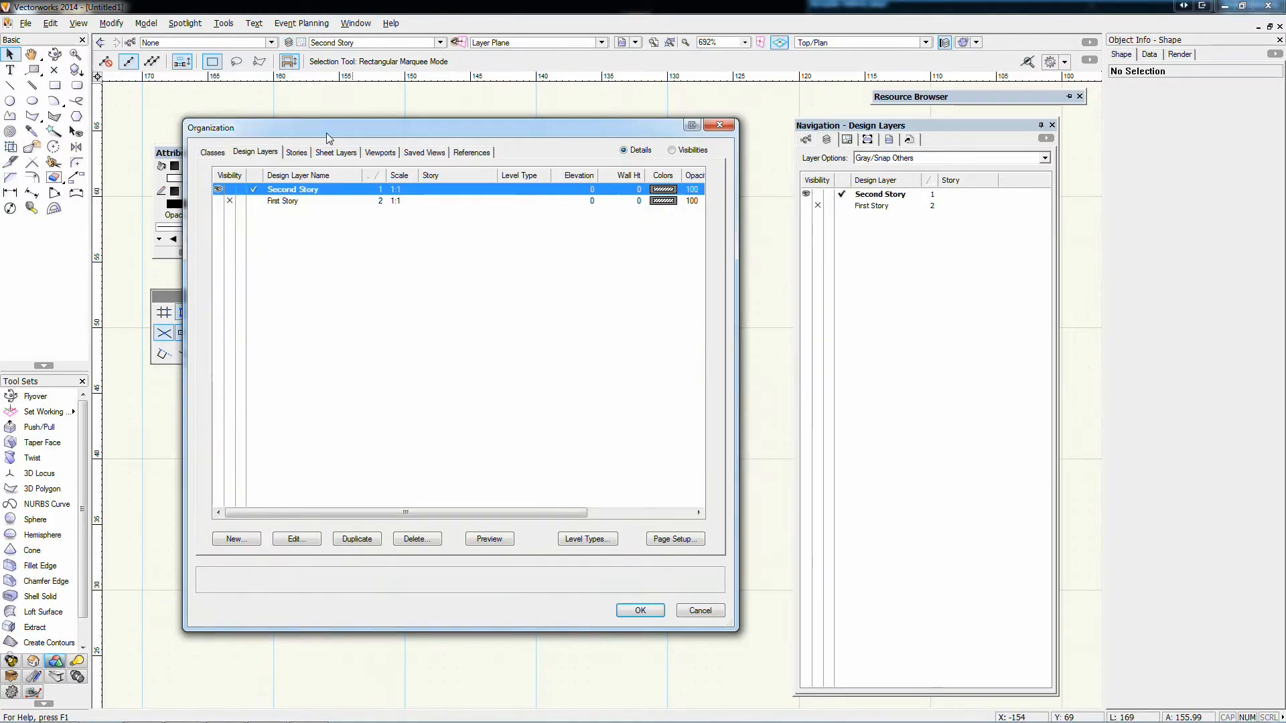
drag(327, 132, 443, 137)
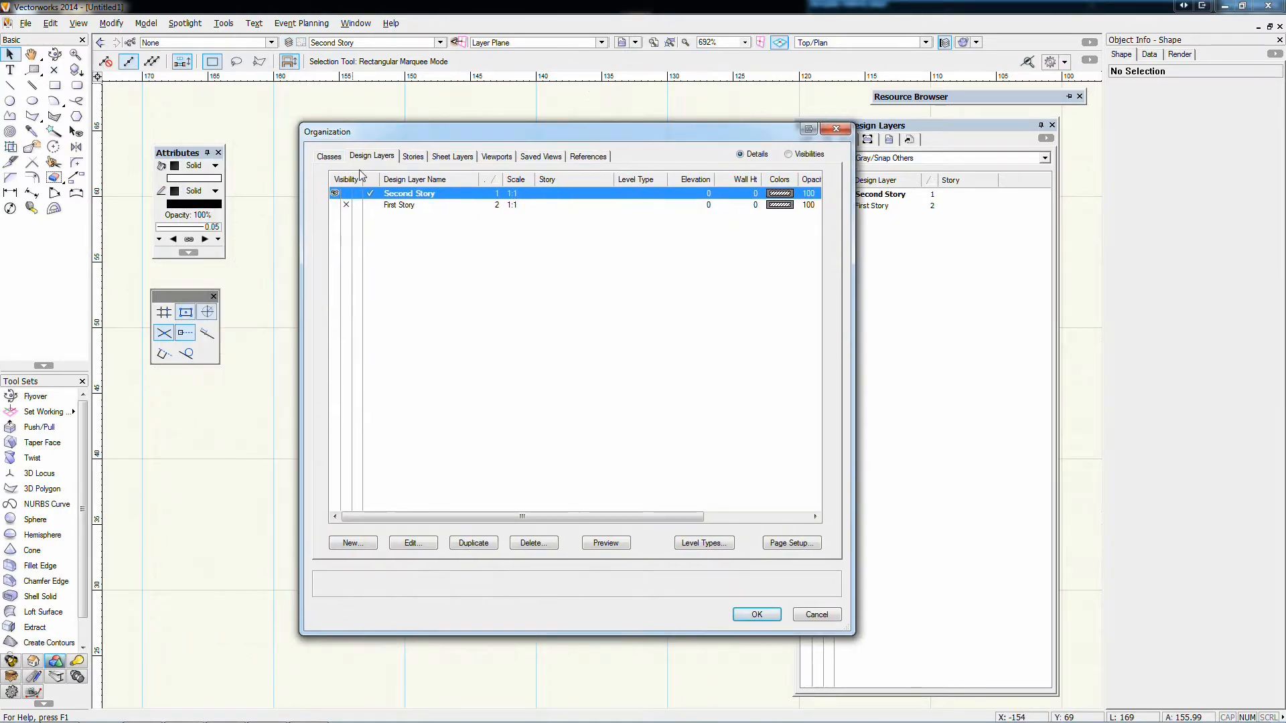
click(335, 205)
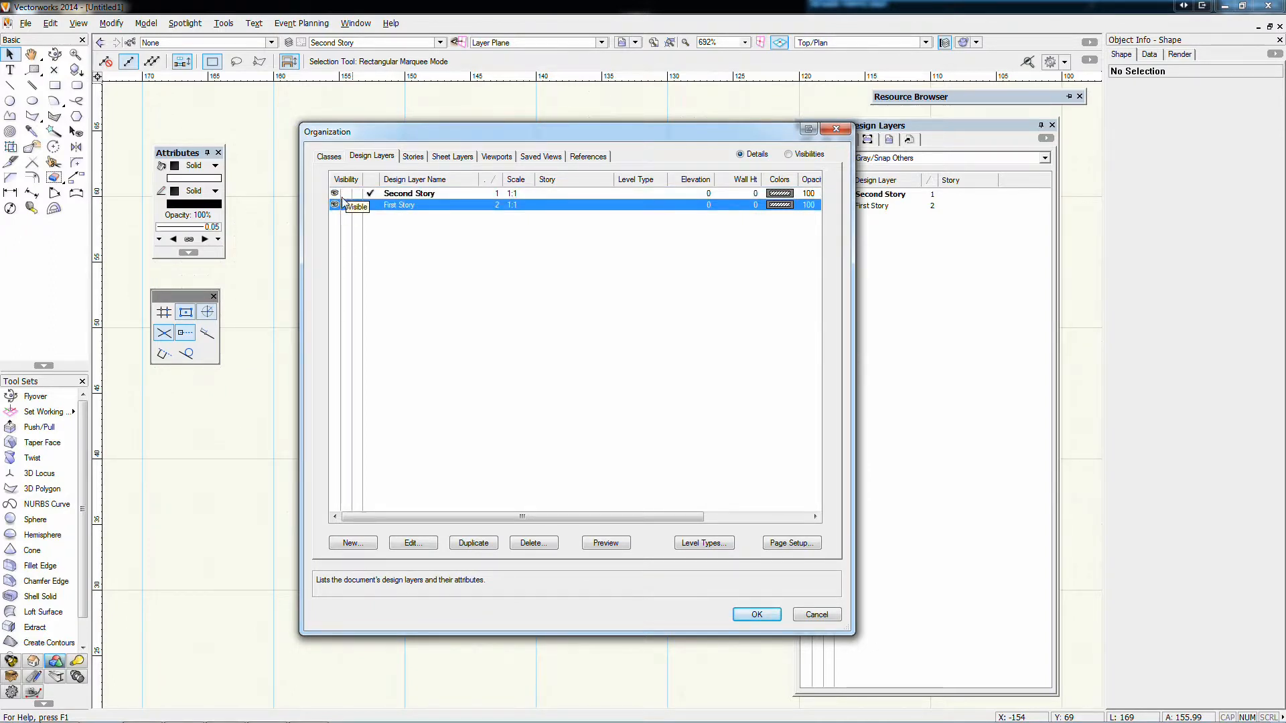
click(345, 205)
click(357, 205)
click(336, 205)
Alternate the active design layer between Second Story and First Story, ending on First Story, and apply the changes
click(369, 205)
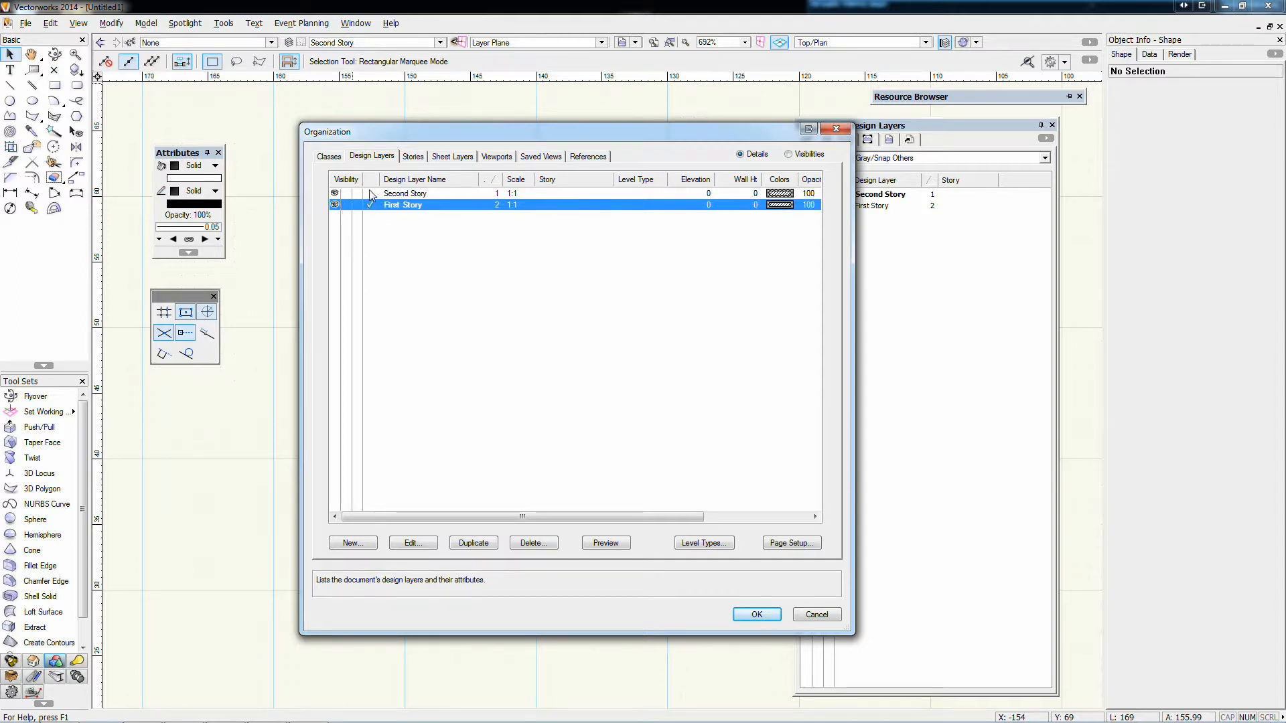
click(370, 194)
click(371, 207)
click(372, 192)
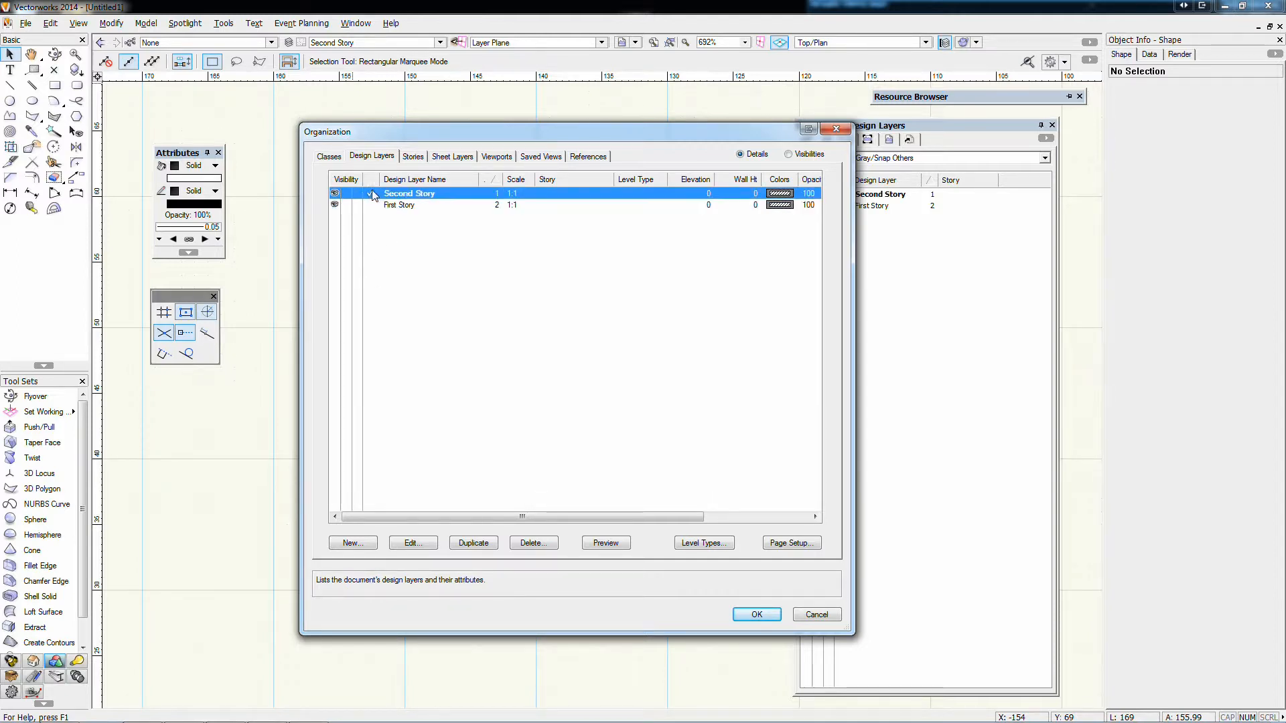
click(369, 205)
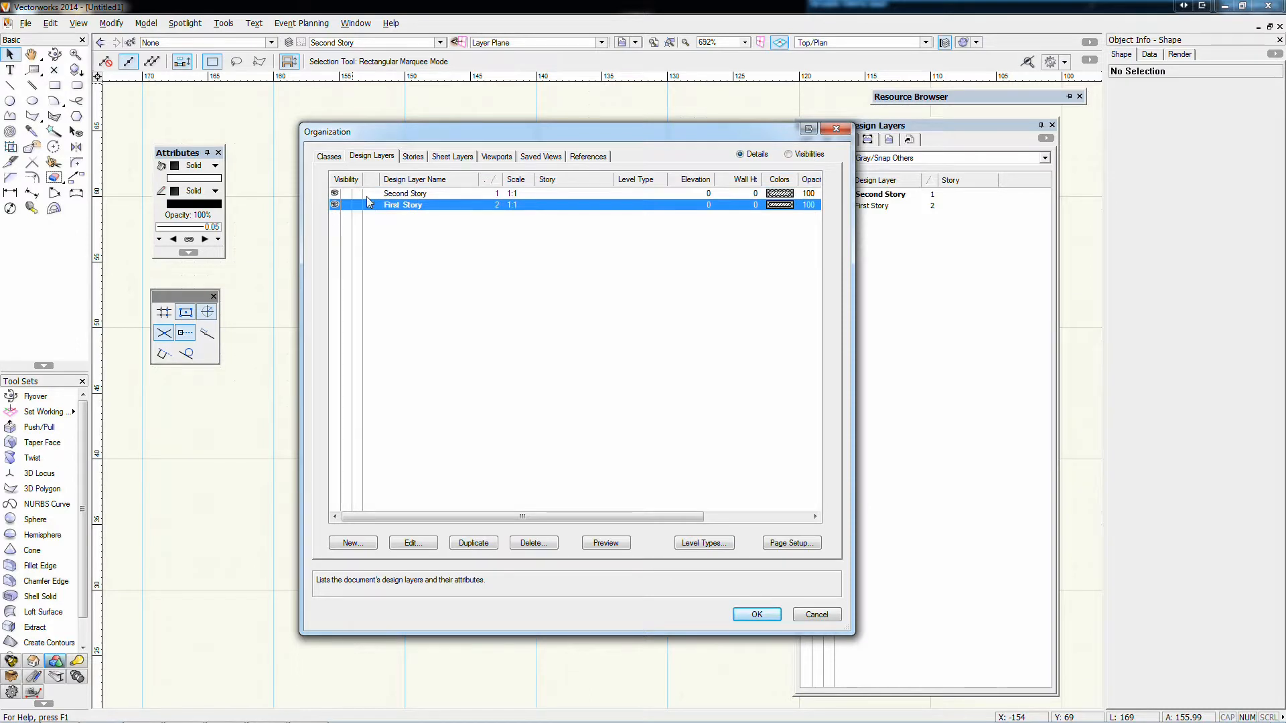
click(367, 196)
click(374, 206)
click(757, 615)
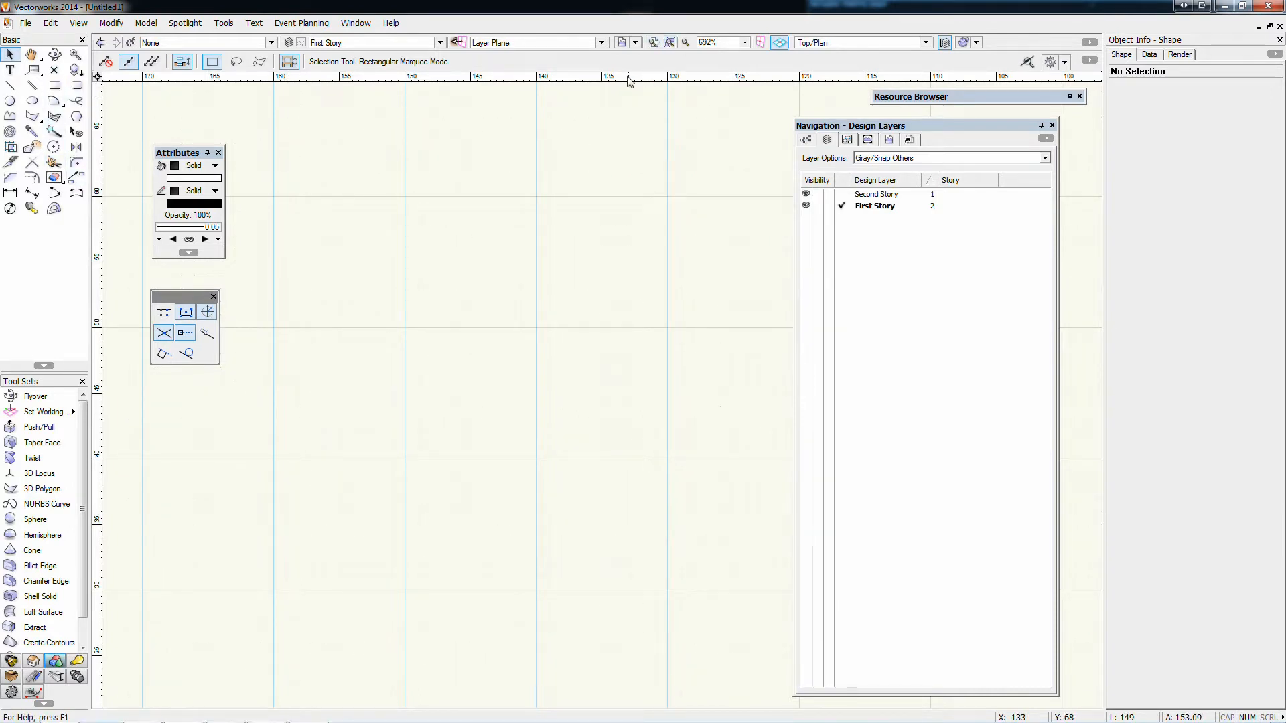
Create an 8000 by 4000 mm rectangle on the First Story layer and place it in the drawing area
double_click(55, 85)
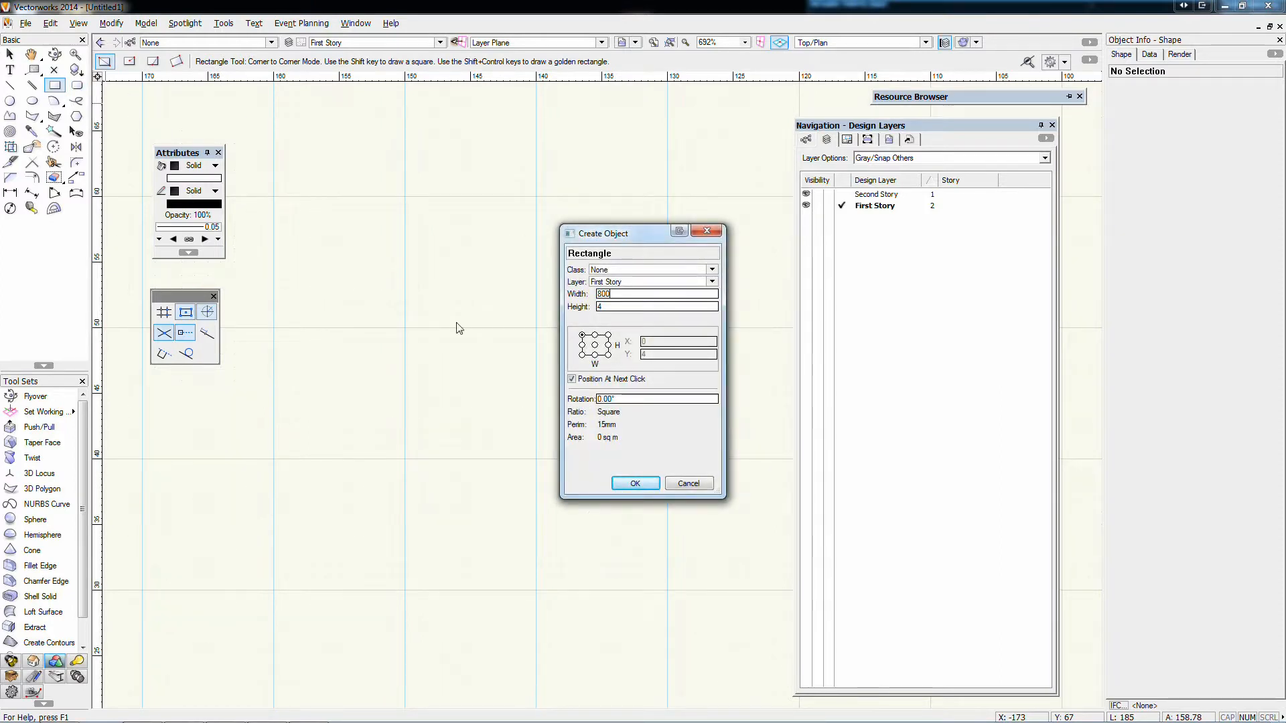
key(Tab)
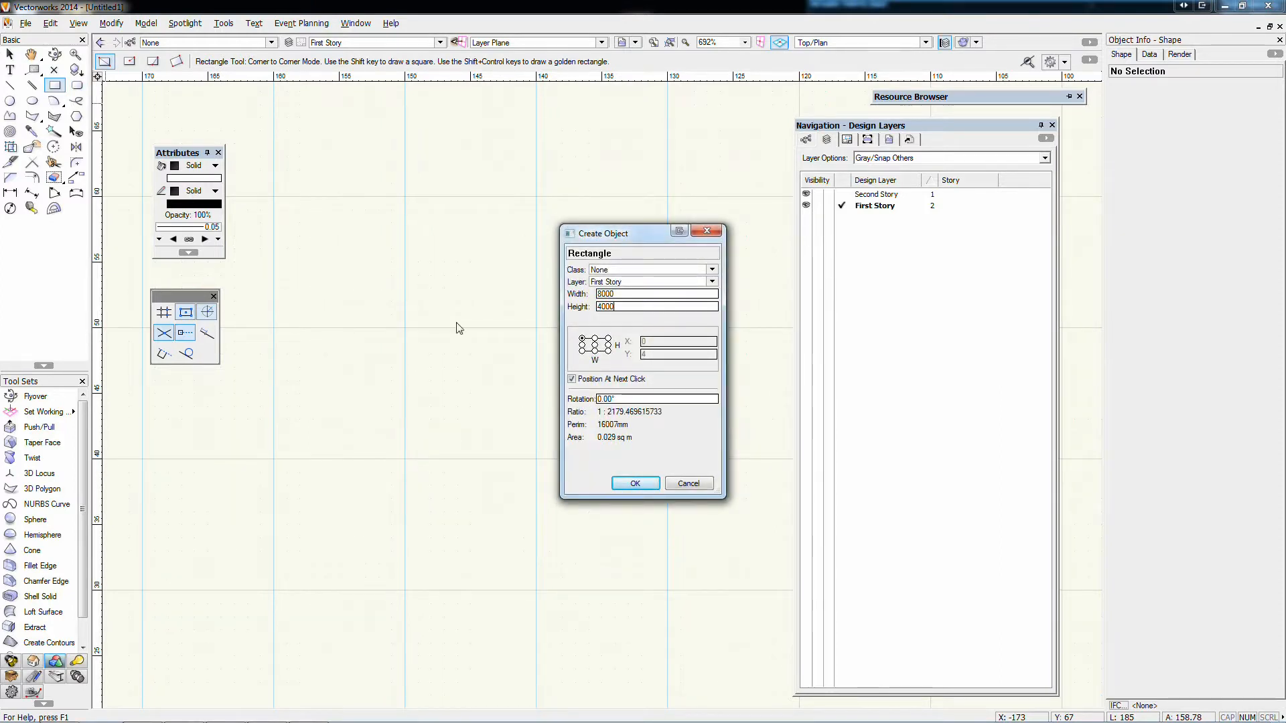
key(Return)
click(473, 320)
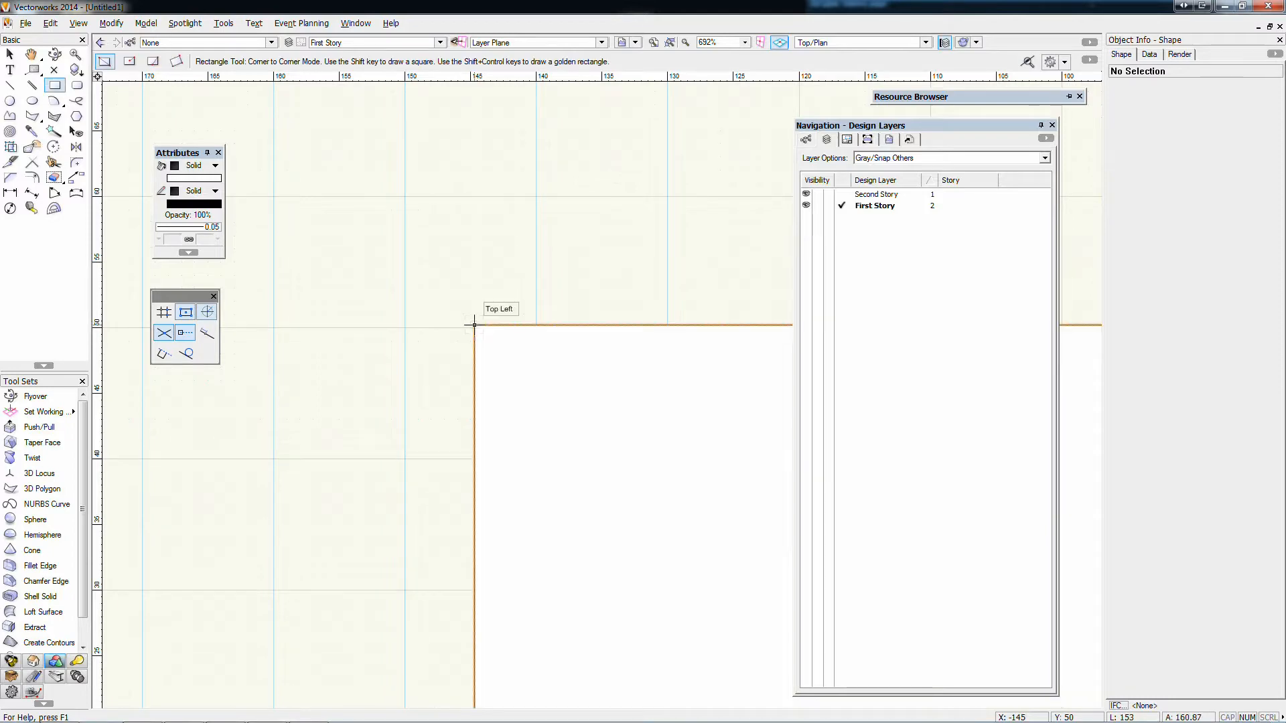
scroll(475, 325, down, 15)
scroll(474, 325, up, 1)
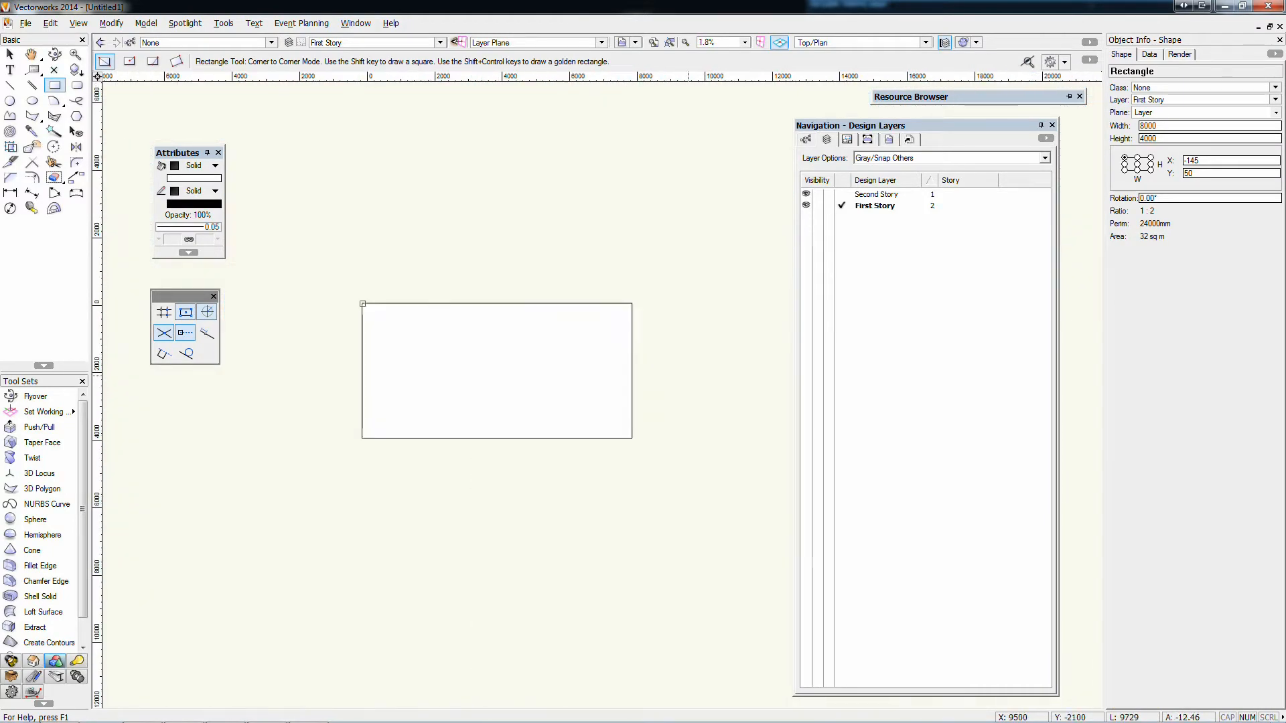
scroll(580, 359, up, 1)
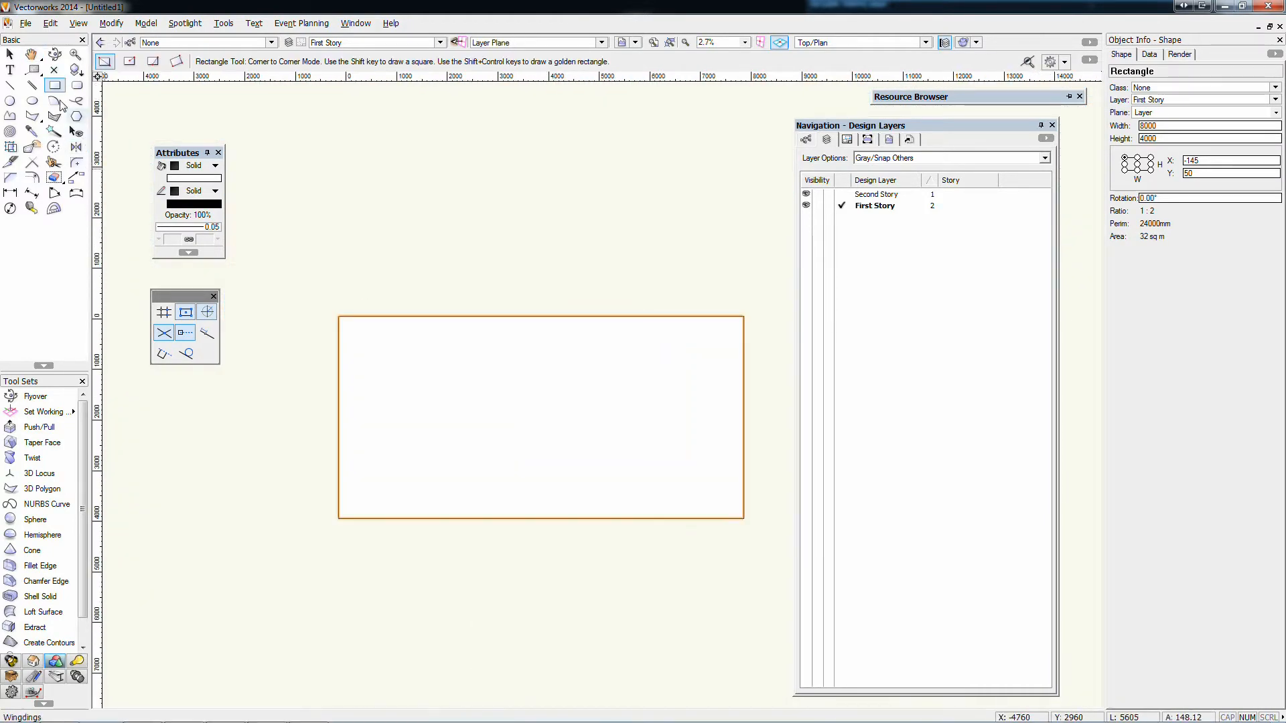
Draw unstyled walls in Left Control Line Mode along all four sides of the rectangle, closing at the starting corner
click(32, 661)
key(9)
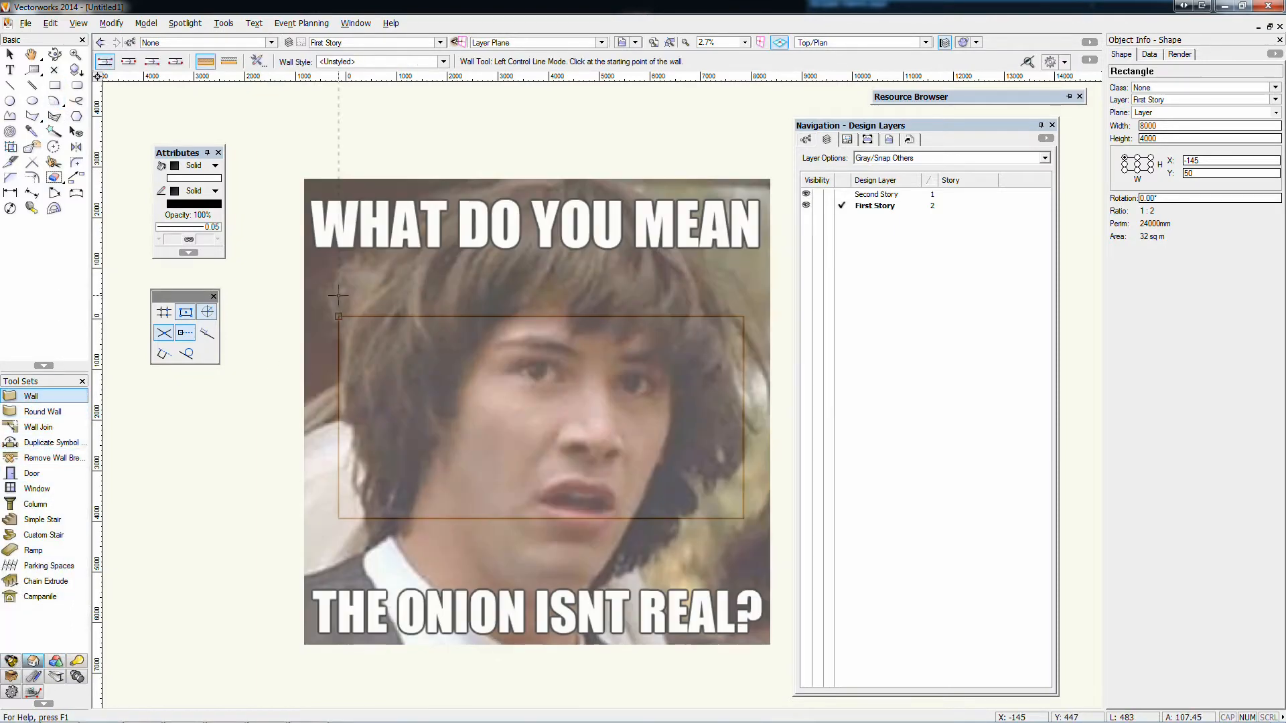
click(339, 518)
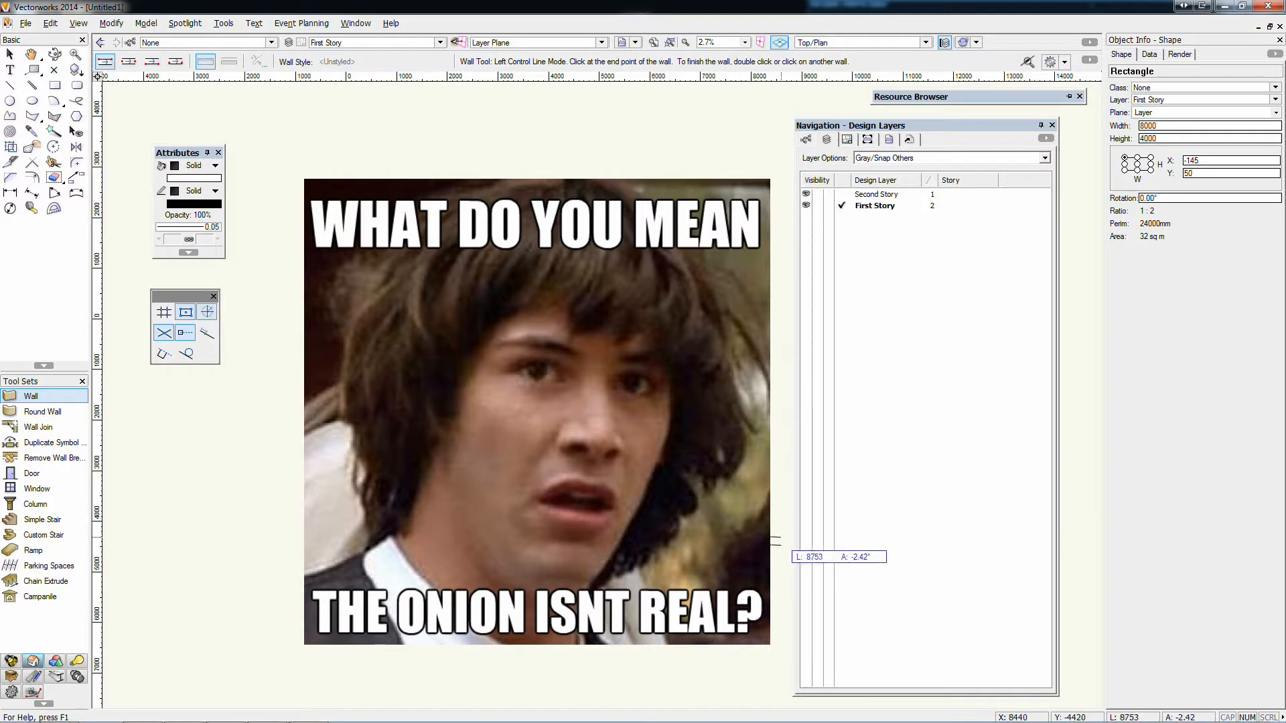
click(743, 518)
click(744, 316)
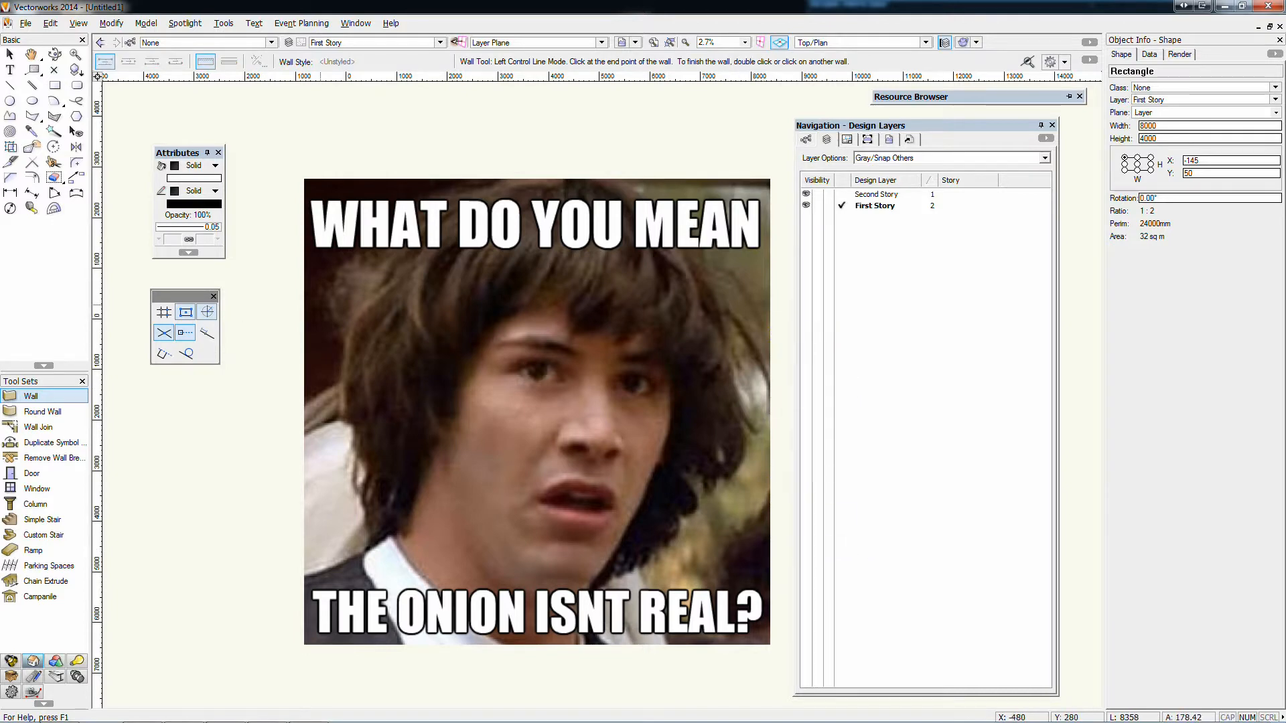
click(339, 316)
click(338, 519)
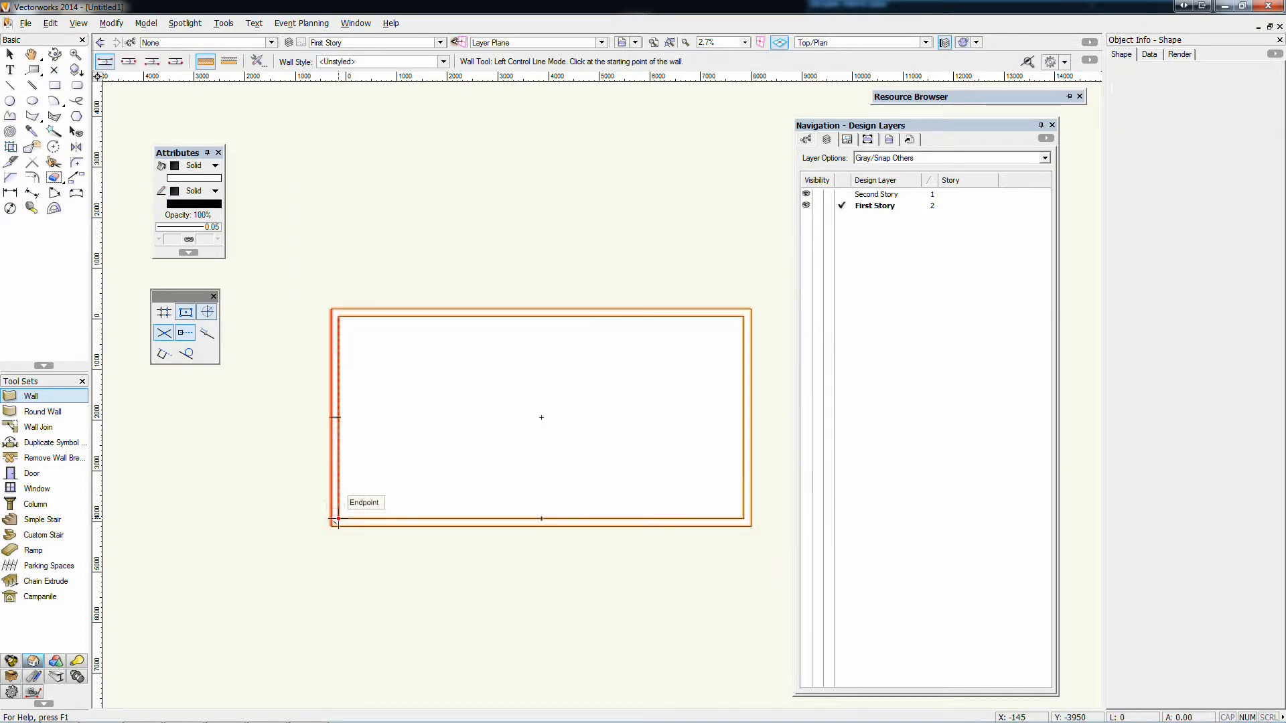
key(x)
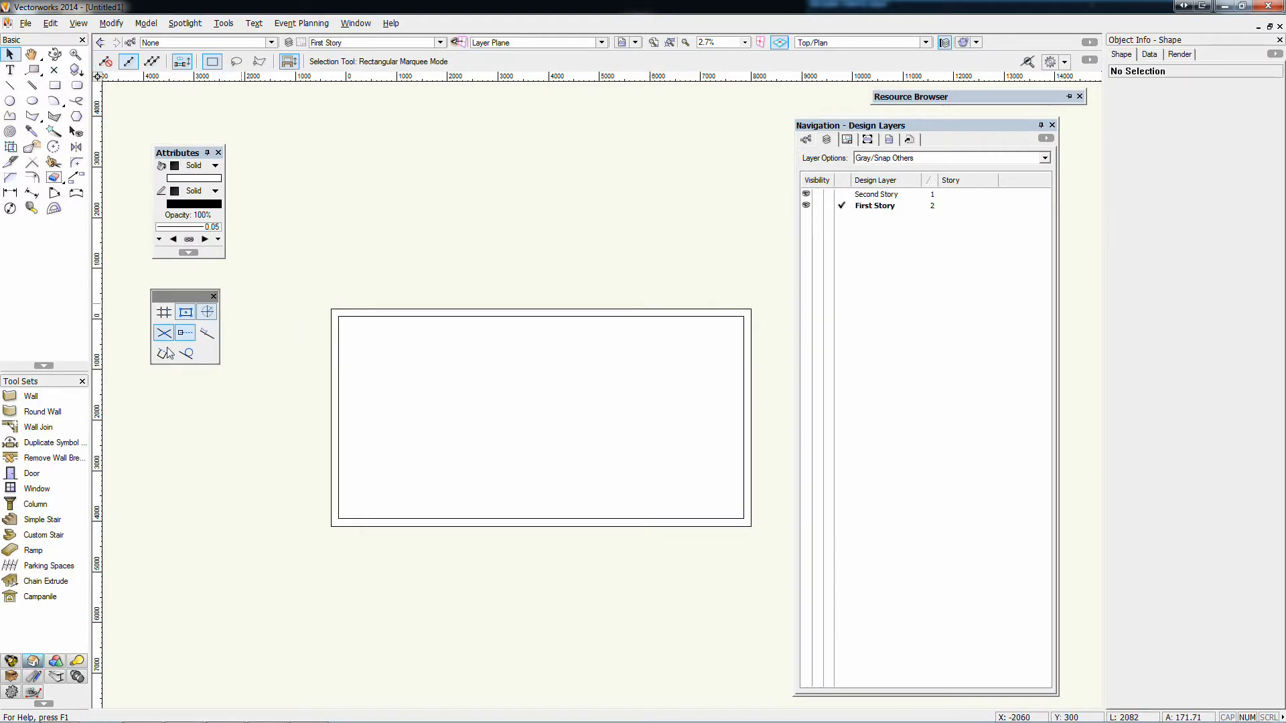
Draw a rounded square about 1746 mm on each side in the left half of the walled room
click(55, 85)
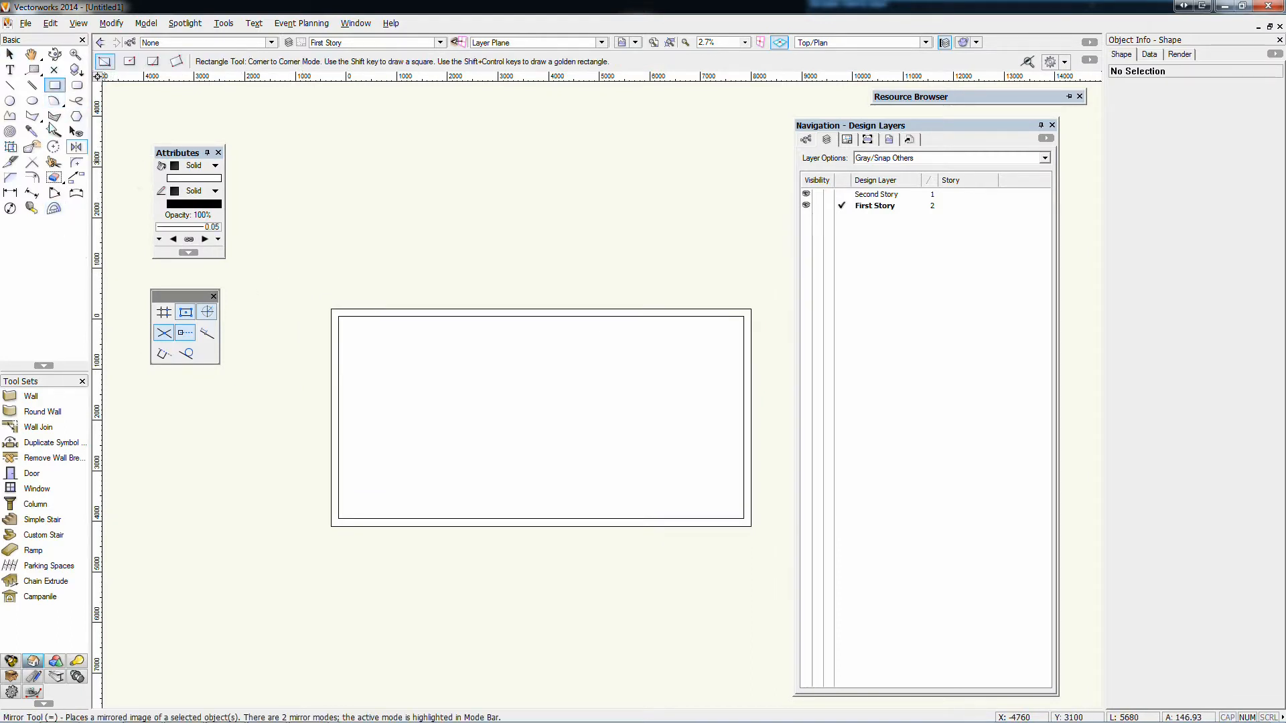
click(77, 85)
click(387, 373)
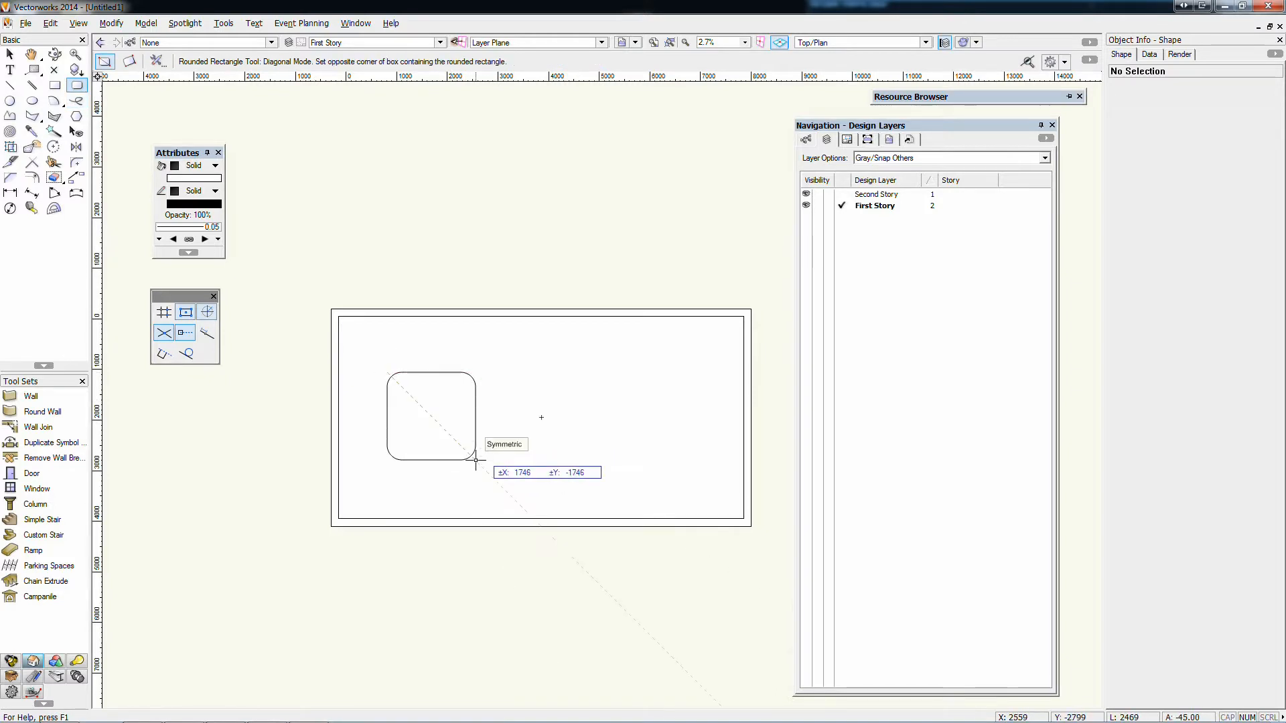
click(475, 461)
Draw a rectangle about 586 by 293 mm in Midpoint to Corner Mode, centered on the rounded square's upper edge
click(55, 85)
scroll(409, 345, up, 2)
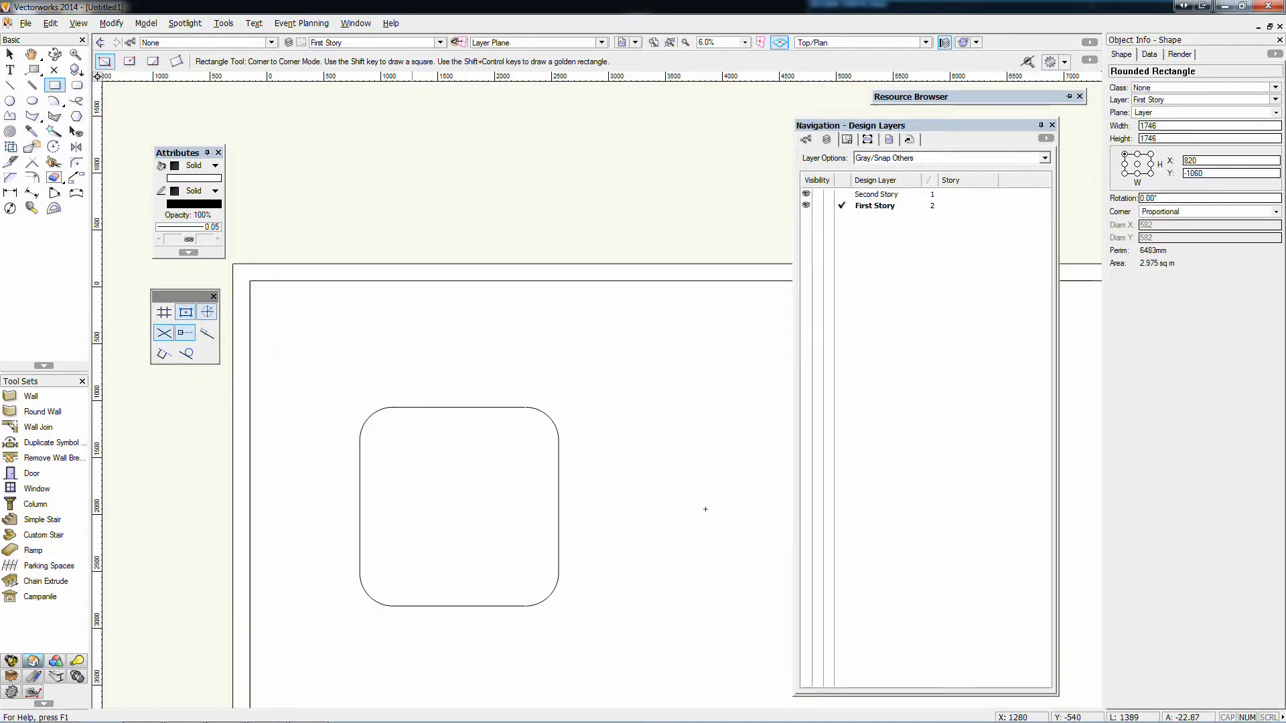
click(152, 61)
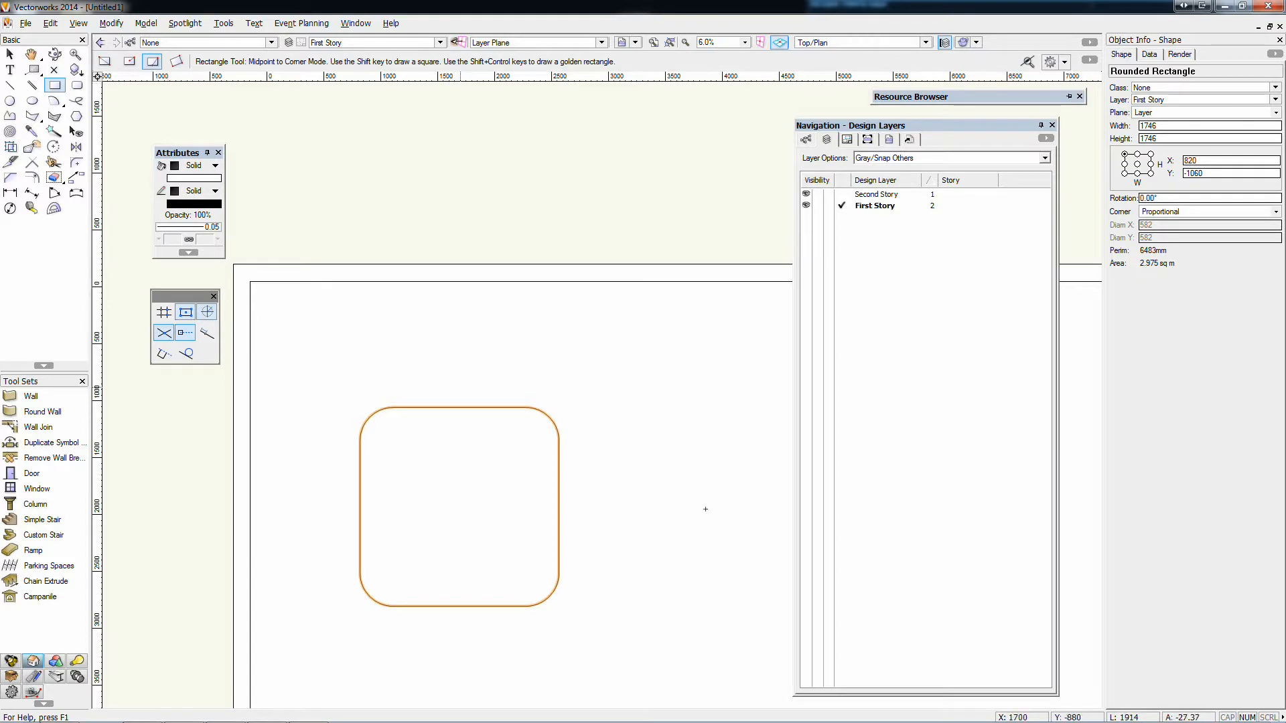
click(460, 408)
click(492, 374)
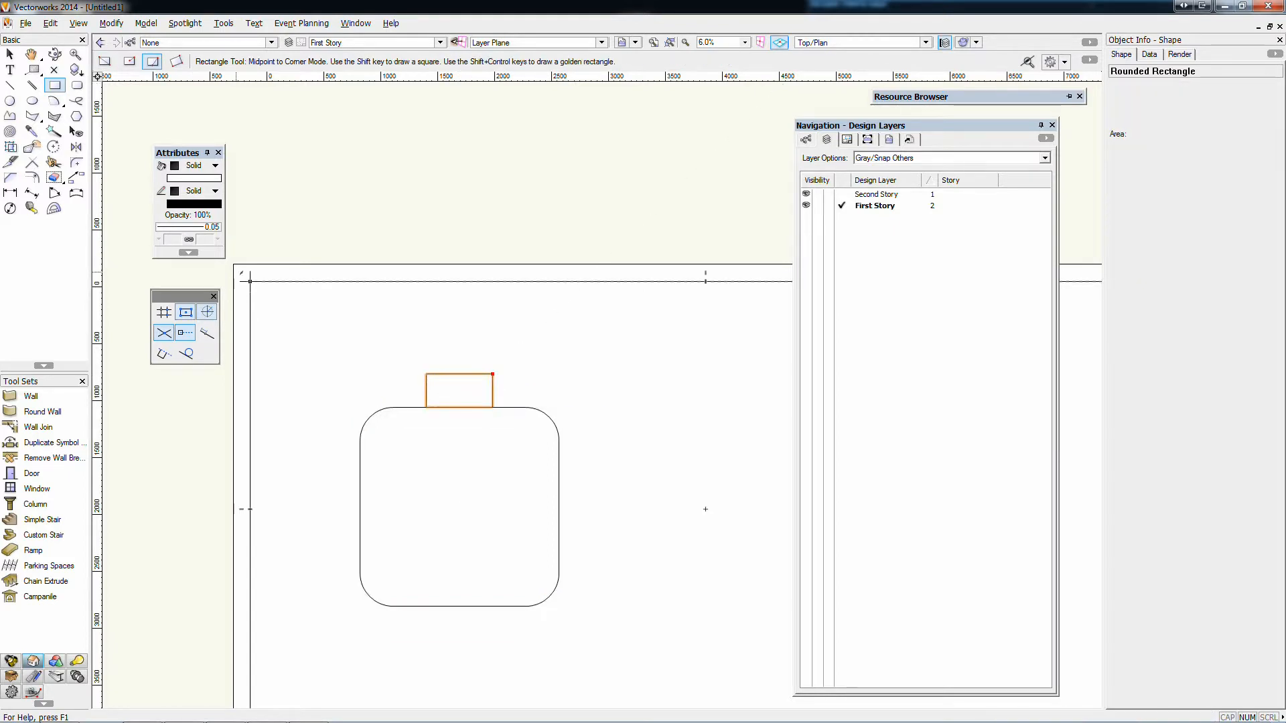
Rotate duplicates of the small rectangle about the rounded square's center in 90° increments, placing one on each remaining side
click(54, 146)
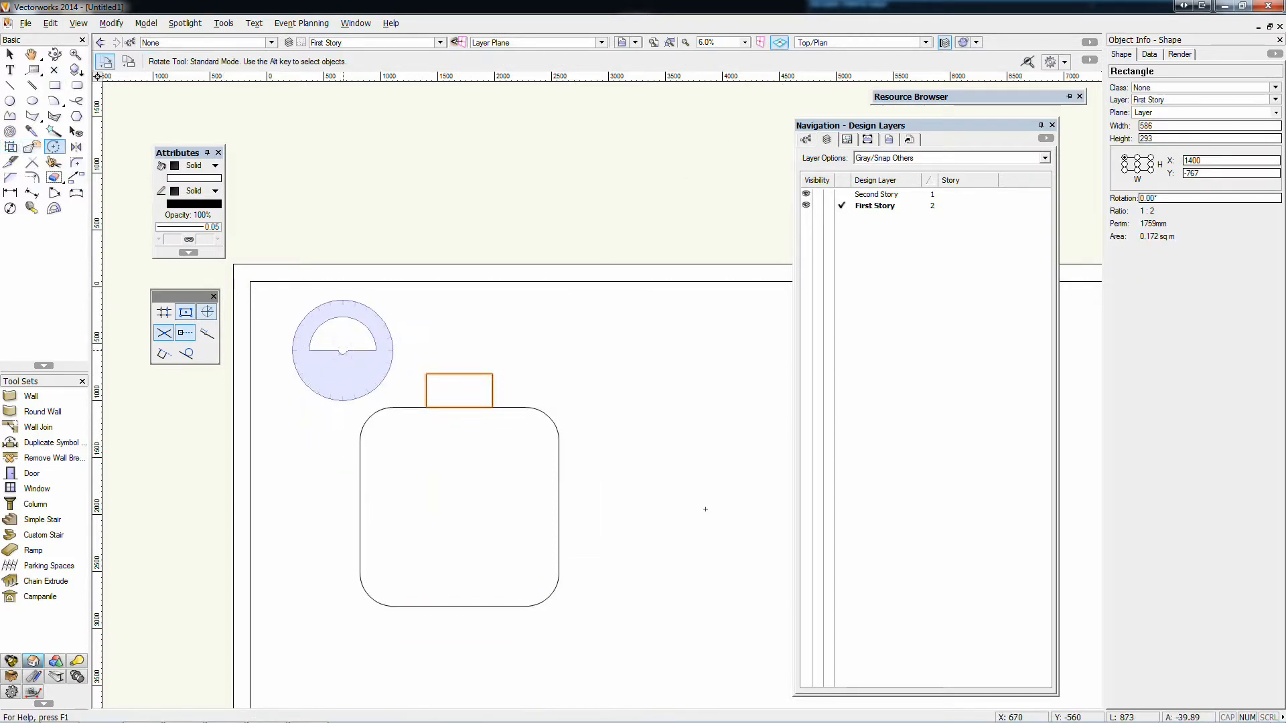
key(u)
click(459, 508)
click(460, 296)
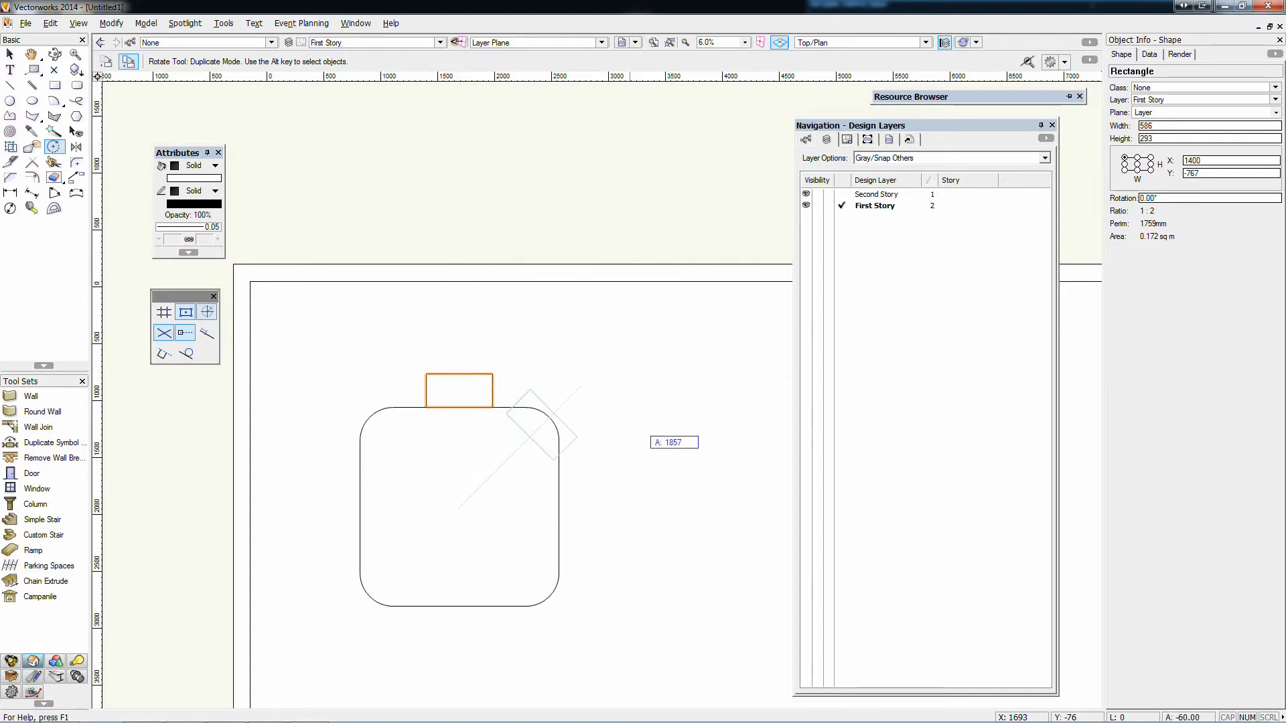
click(643, 507)
click(653, 507)
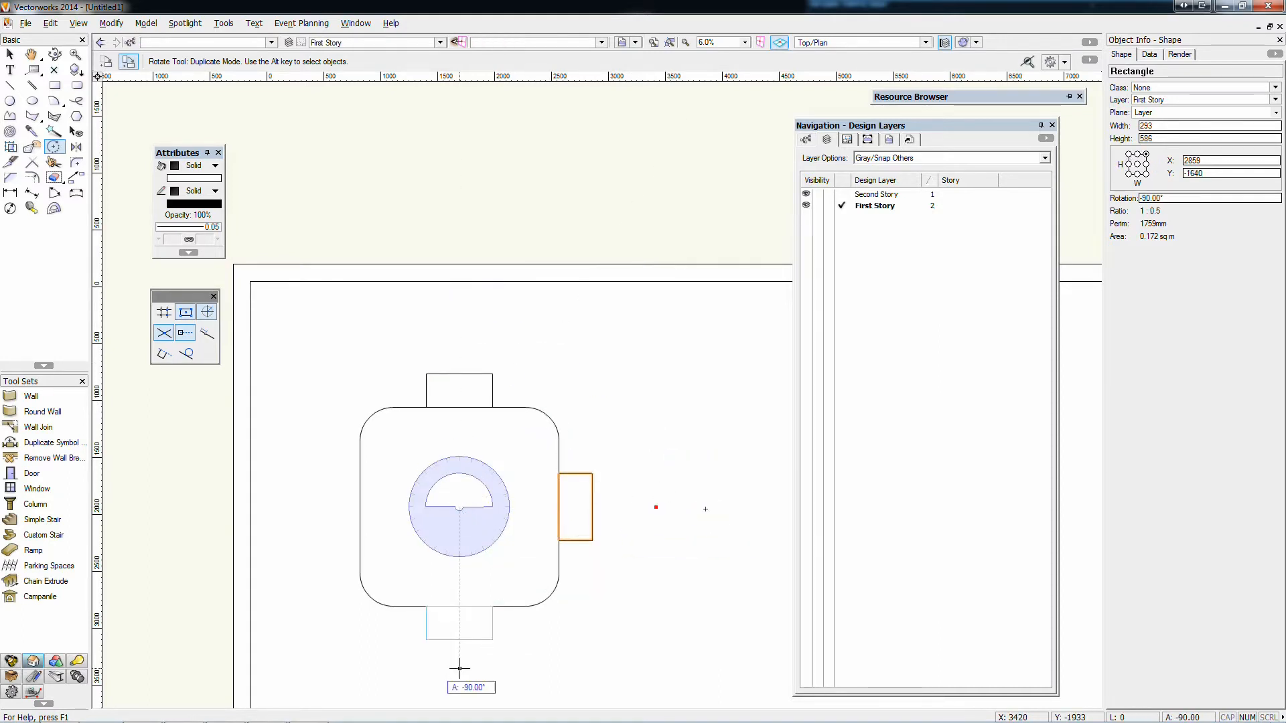
click(459, 668)
click(459, 508)
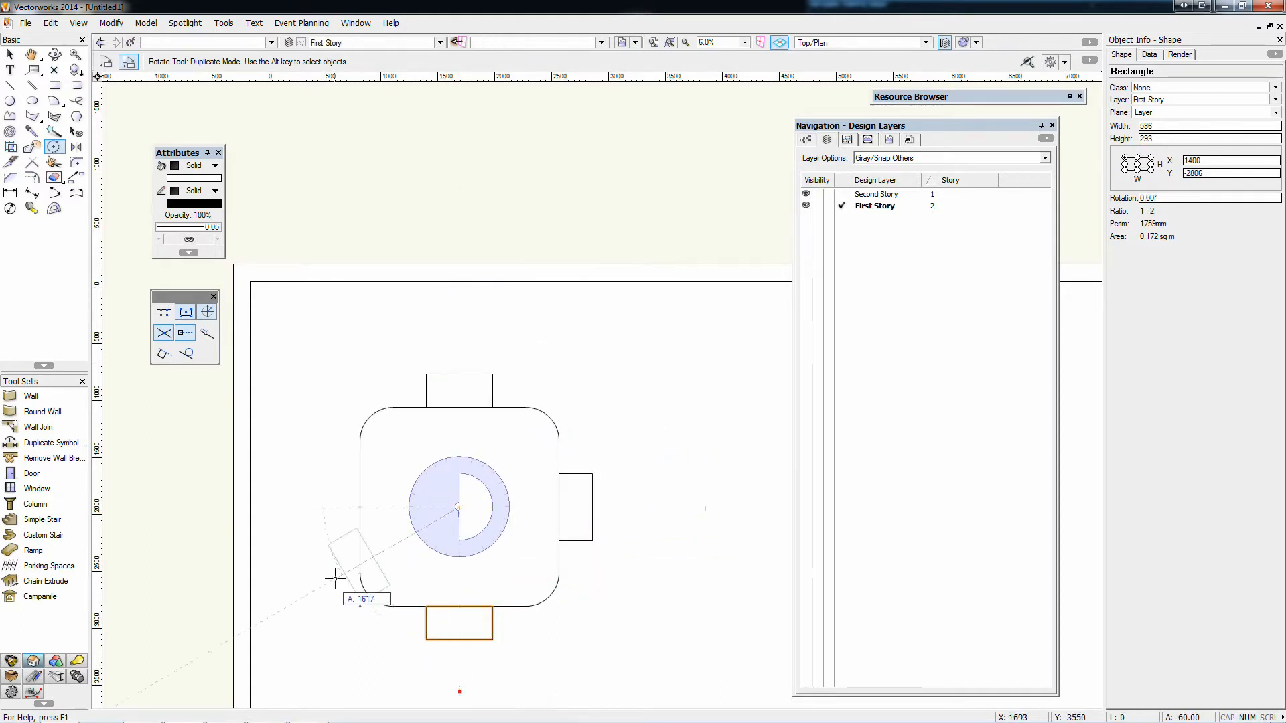
click(301, 507)
key(x)
key(x)
Draw a large rounded rectangle about 2240 by 2980 mm in the right half of the room
scroll(390, 230, down, 3)
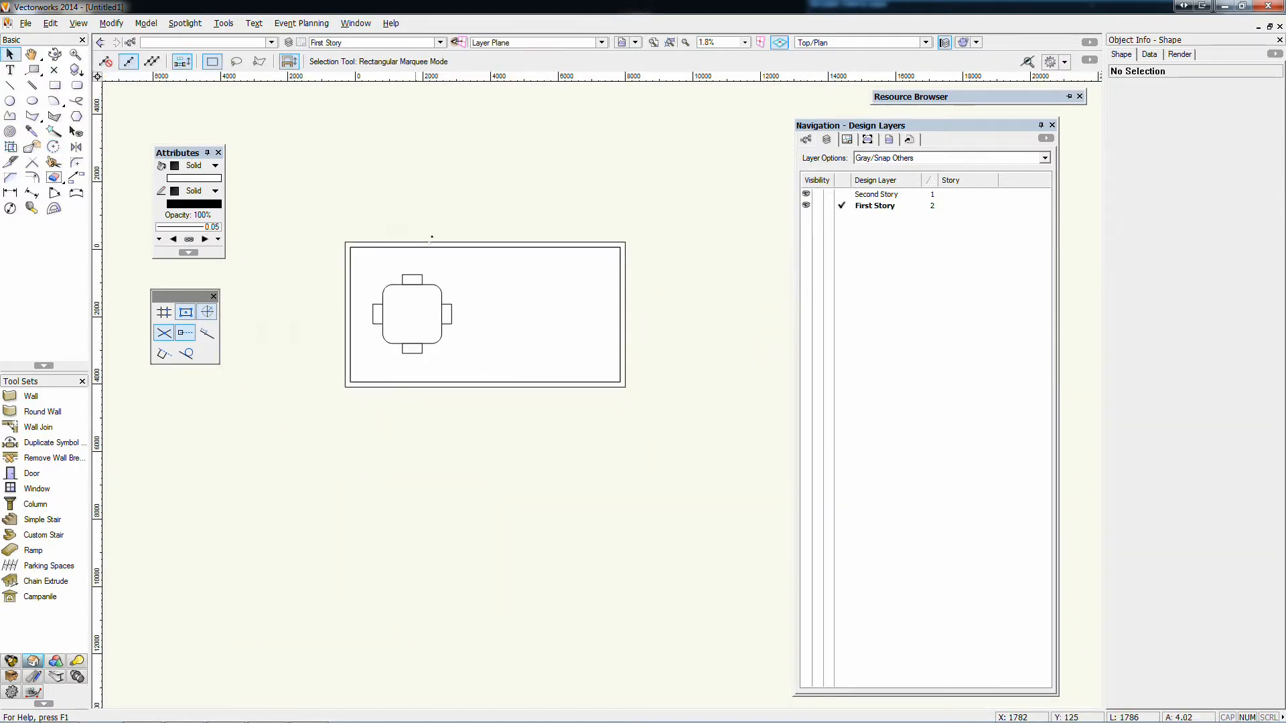
scroll(544, 312, up, 1)
click(55, 85)
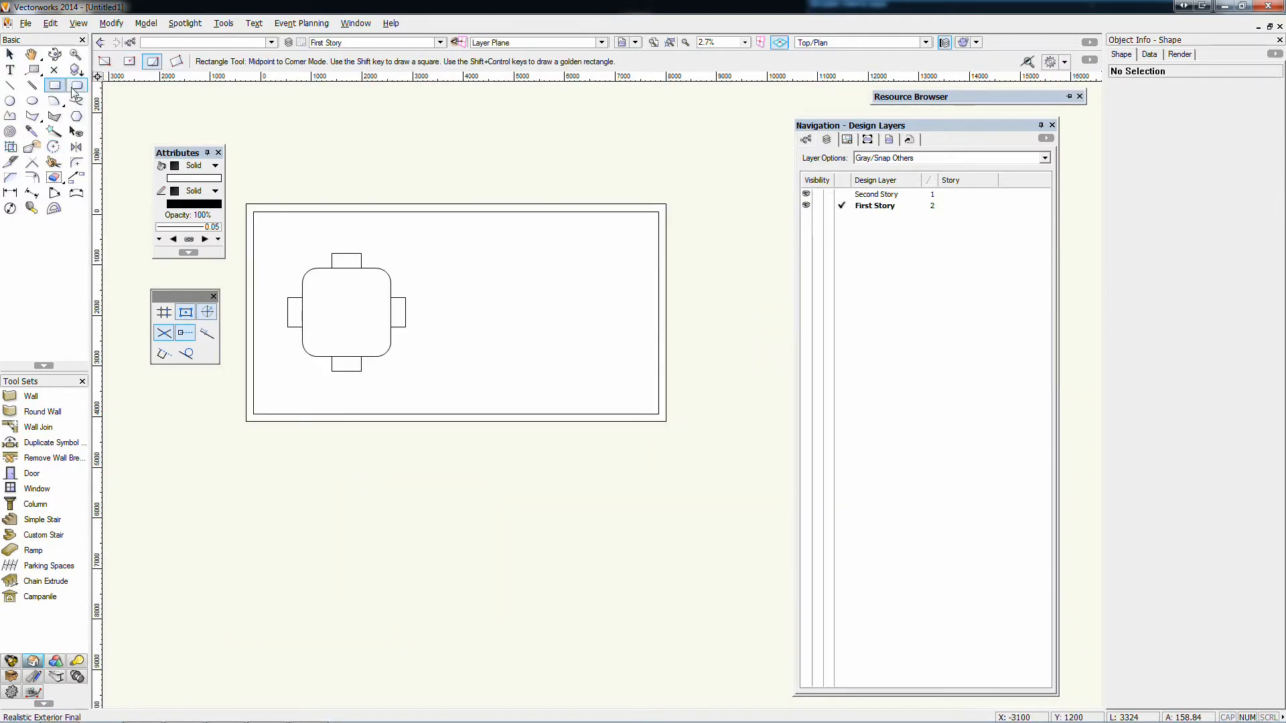
click(77, 85)
click(507, 234)
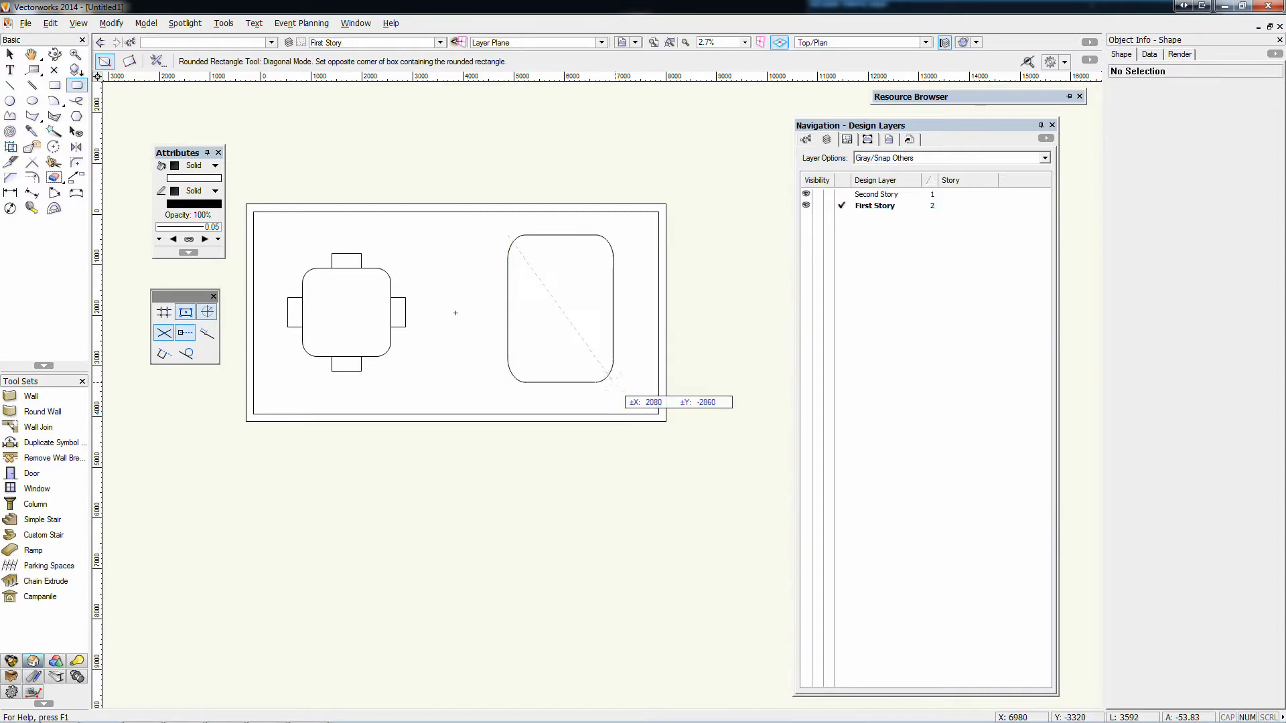
click(622, 386)
Draw two small rounded rectangles side by side near the large one's upper edge, about 804 by 464 and 662 by 382 mm
scroll(521, 240, up, 1)
click(520, 253)
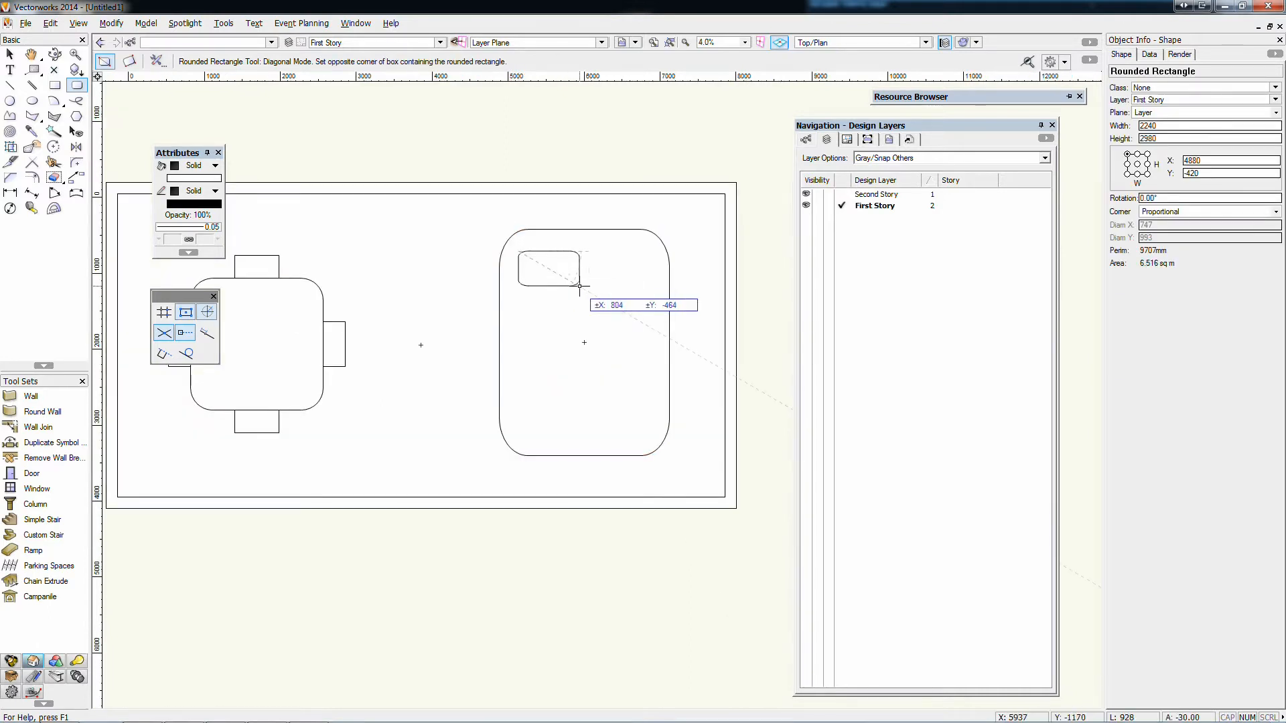
click(579, 286)
click(598, 259)
click(648, 290)
key(x)
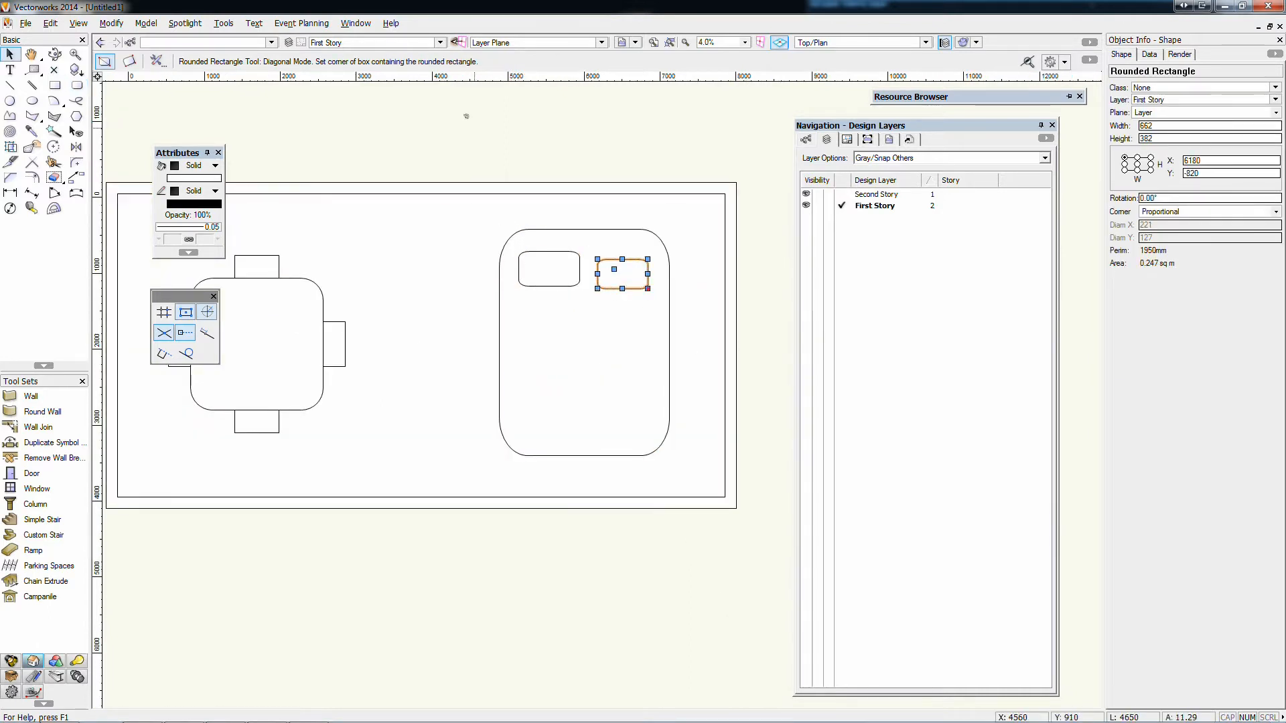
click(468, 118)
Copy all the First Story objects, make Second Story the active layer, and paste the copies in place there
scroll(544, 189, down, 2)
mouse_move(519, 151)
middle_down()
mouse_move(574, 222)
mouse_move(529, 234)
mouse_move(535, 214)
middle_up()
scroll(715, 235, up, 1)
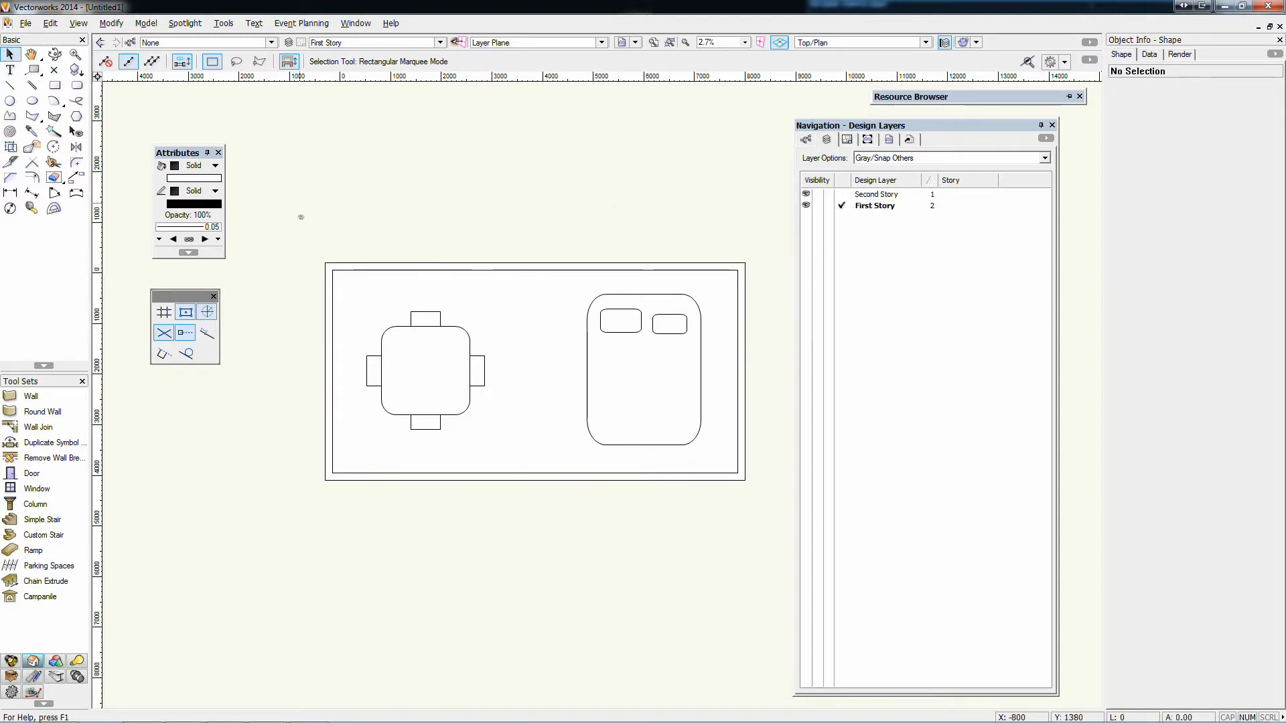
mouse_move(301, 217)
mouse_down()
mouse_move(770, 453)
mouse_move(777, 519)
mouse_up()
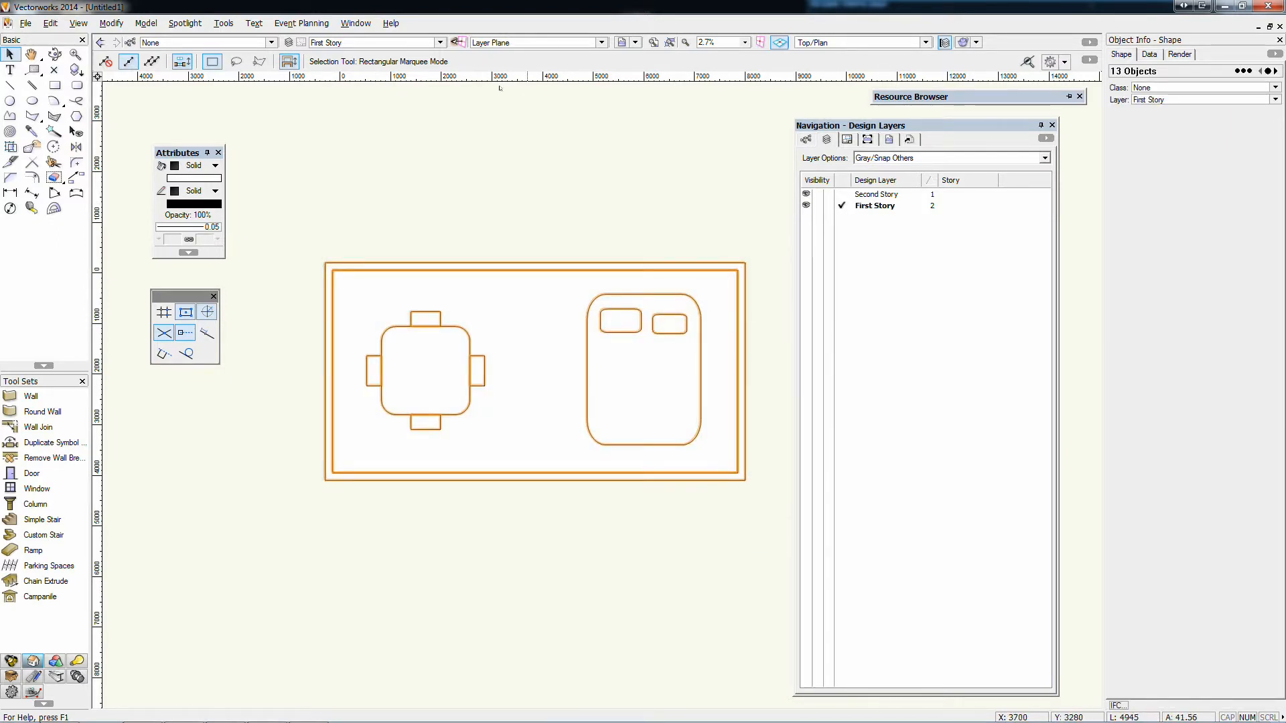
click(414, 43)
click(359, 92)
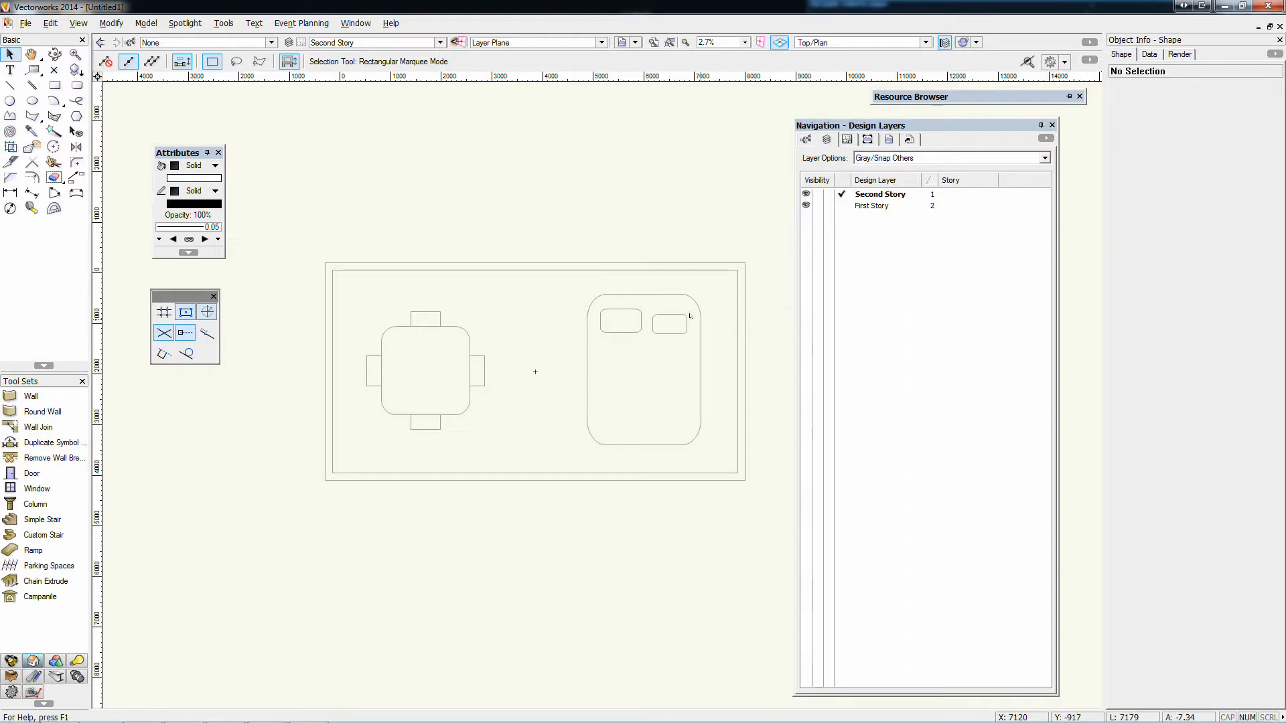
click(50, 23)
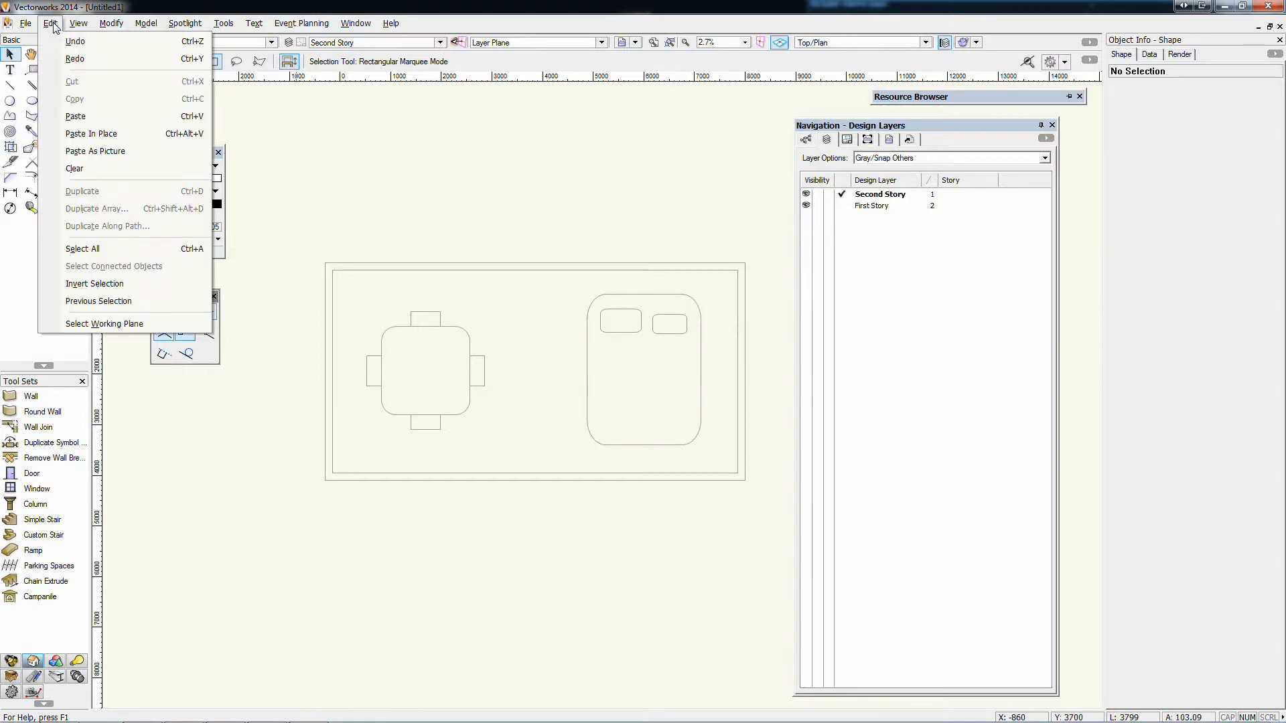
click(70, 247)
Delete the furniture shapes inside the room on Second Story, keeping the walls and the floor rectangle
click(324, 169)
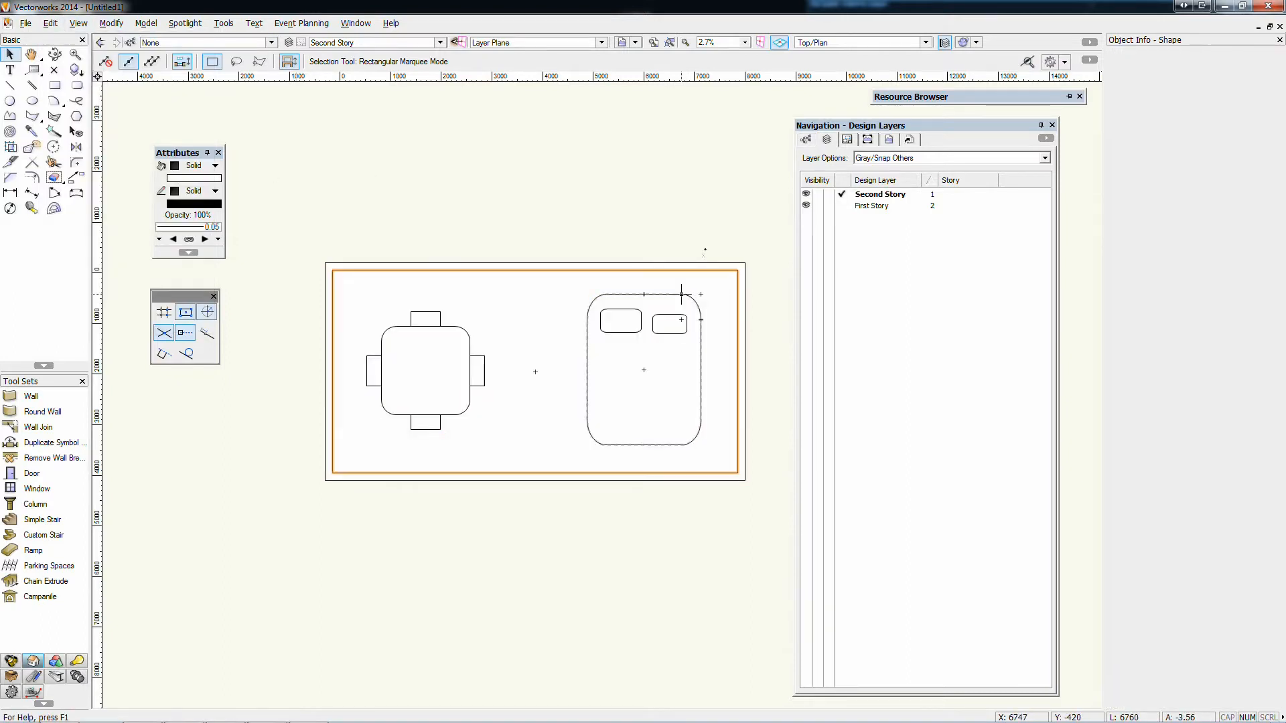
mouse_move(345, 195)
mouse_down()
mouse_move(741, 469)
mouse_move(748, 541)
mouse_up()
click(698, 235)
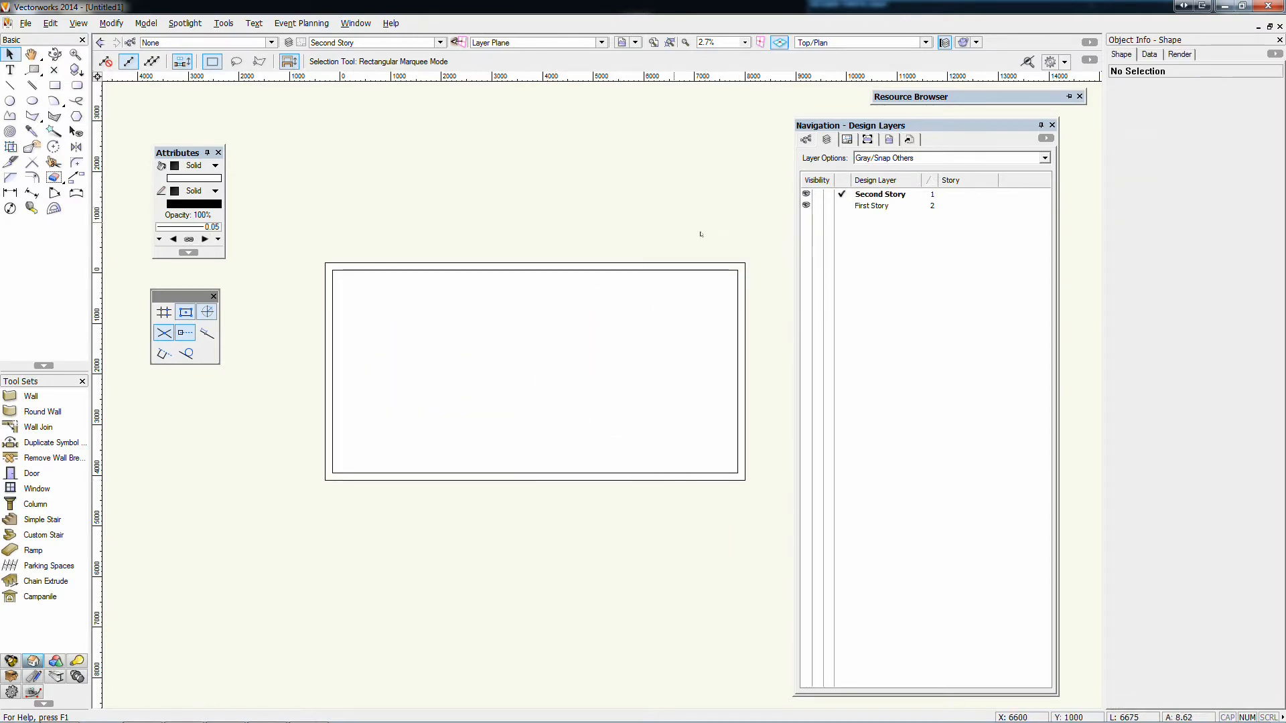
Alternate the active design layer between First Story and Second Story, ending on First Story
click(845, 205)
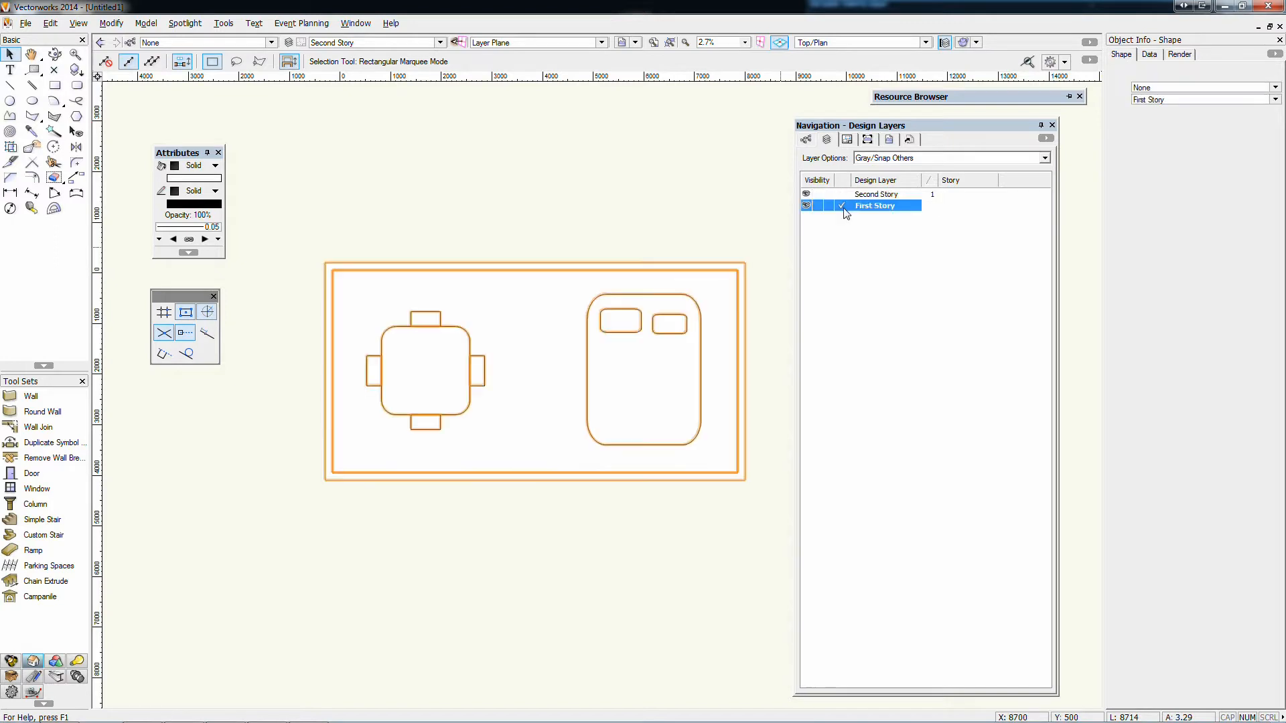
click(871, 194)
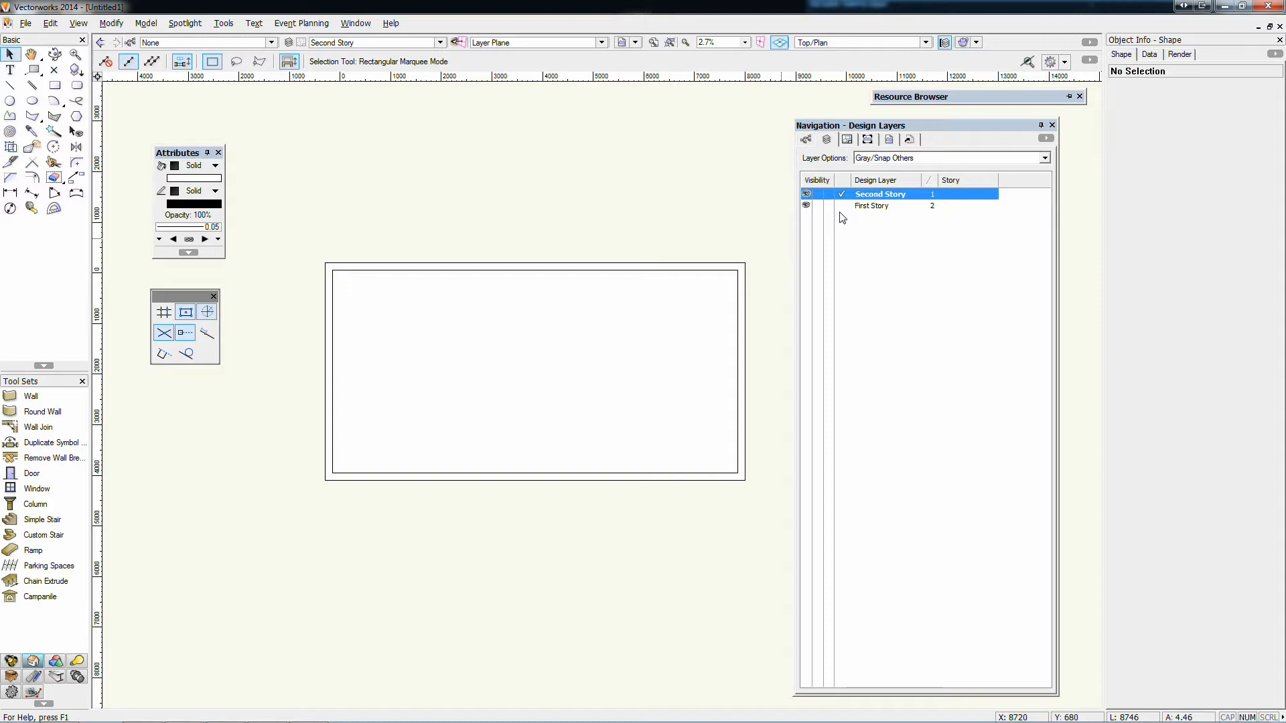
click(845, 207)
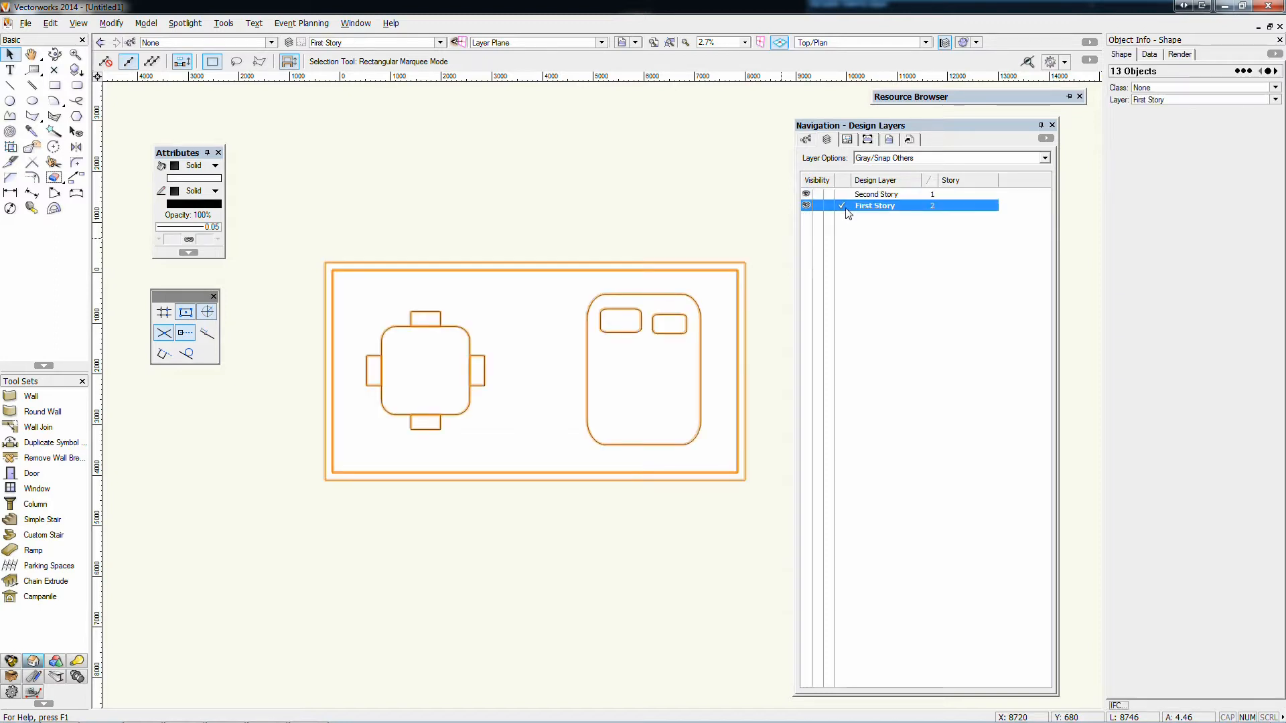
Select the four chair rectangles around the table on First Story and decline saving a backup copy
click(640, 196)
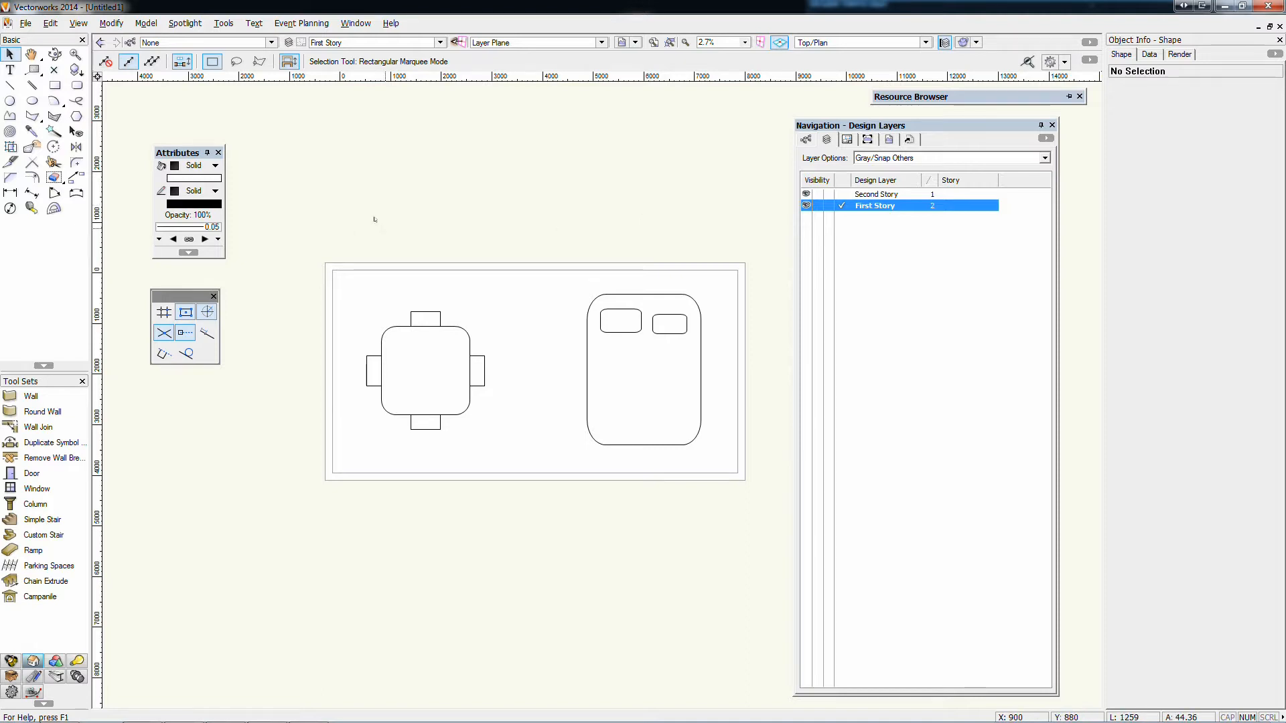
drag(385, 228, 467, 475)
drag(258, 332, 521, 393)
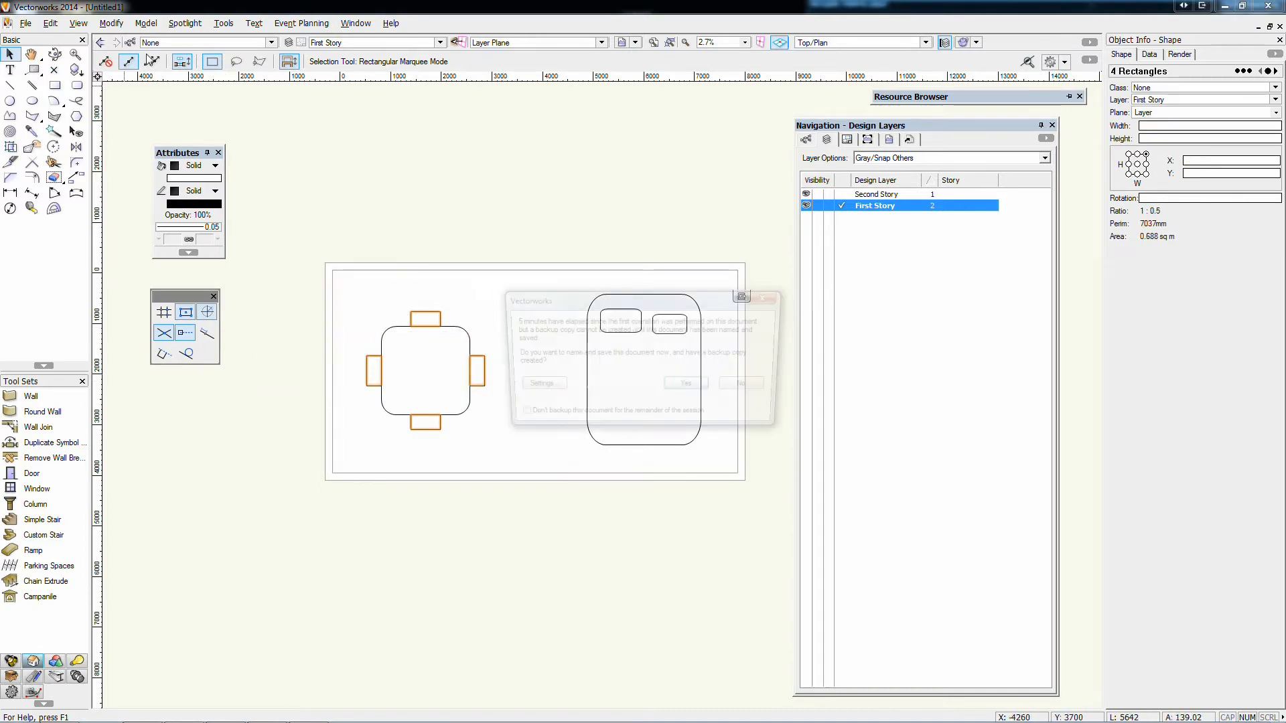
click(739, 387)
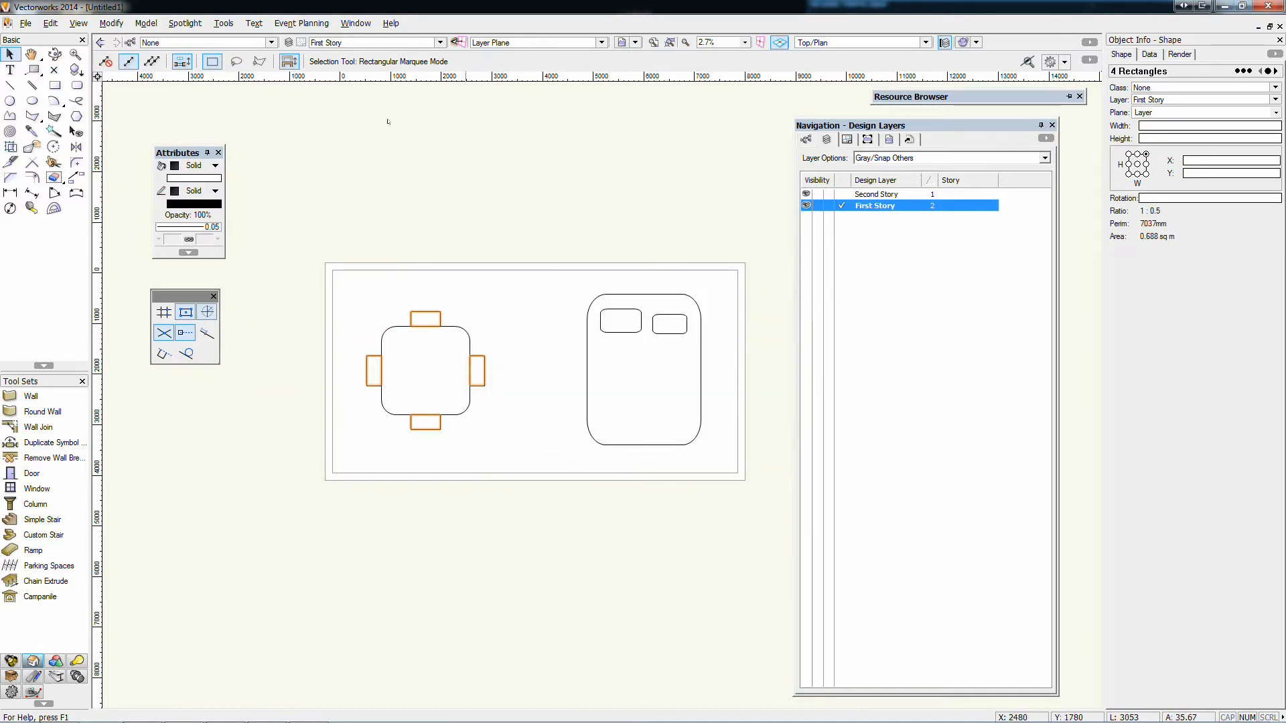
Create a new class named Chairs with the default attributes
click(130, 42)
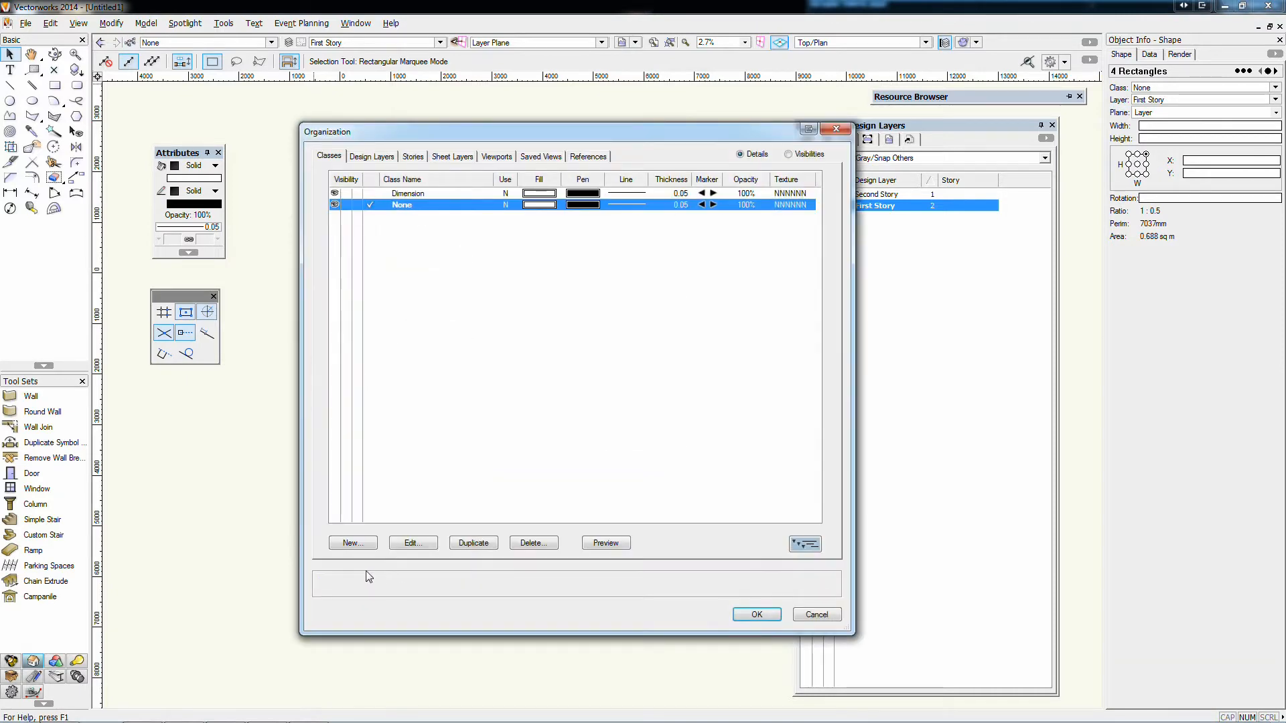
click(350, 543)
text(Chairs)
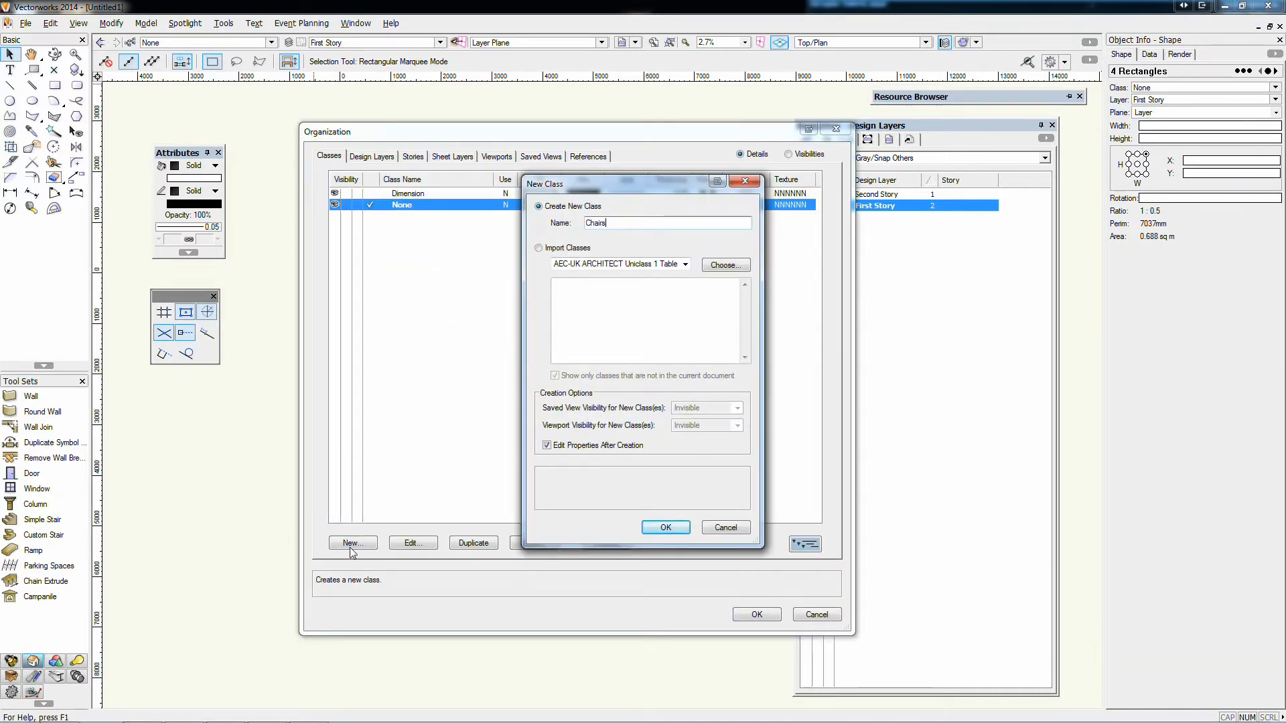
key(Return)
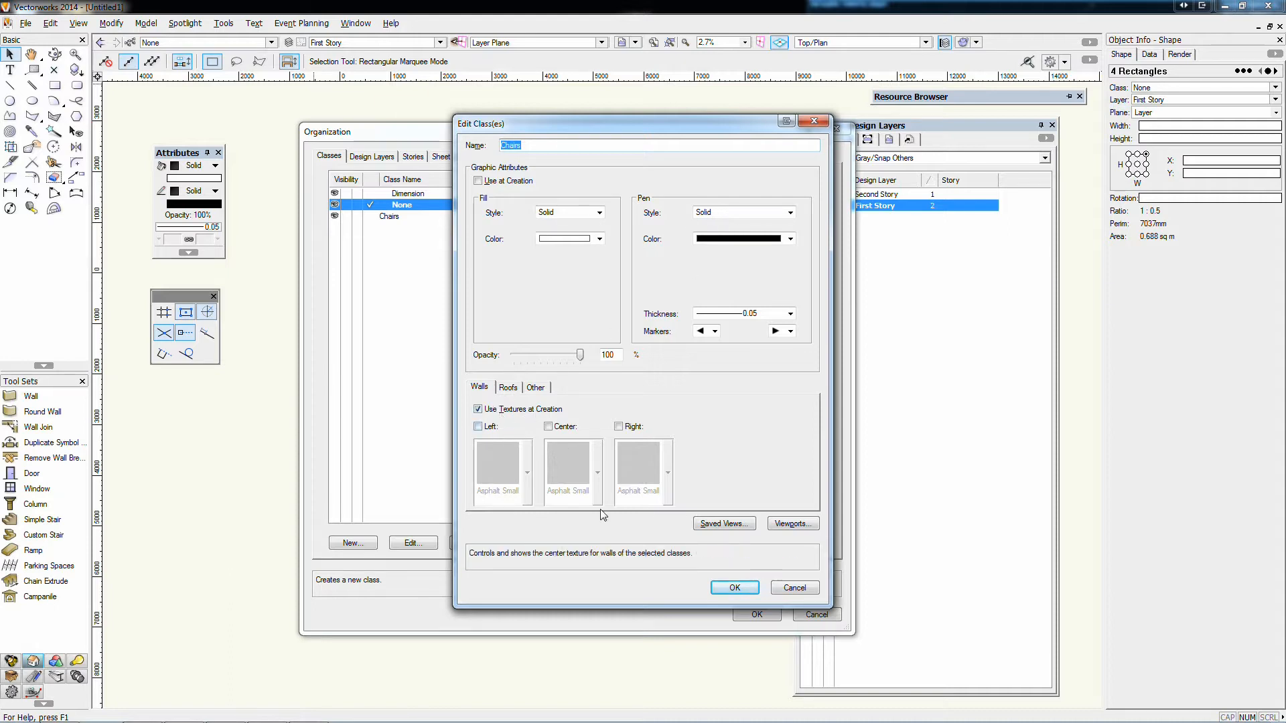
click(727, 588)
click(752, 615)
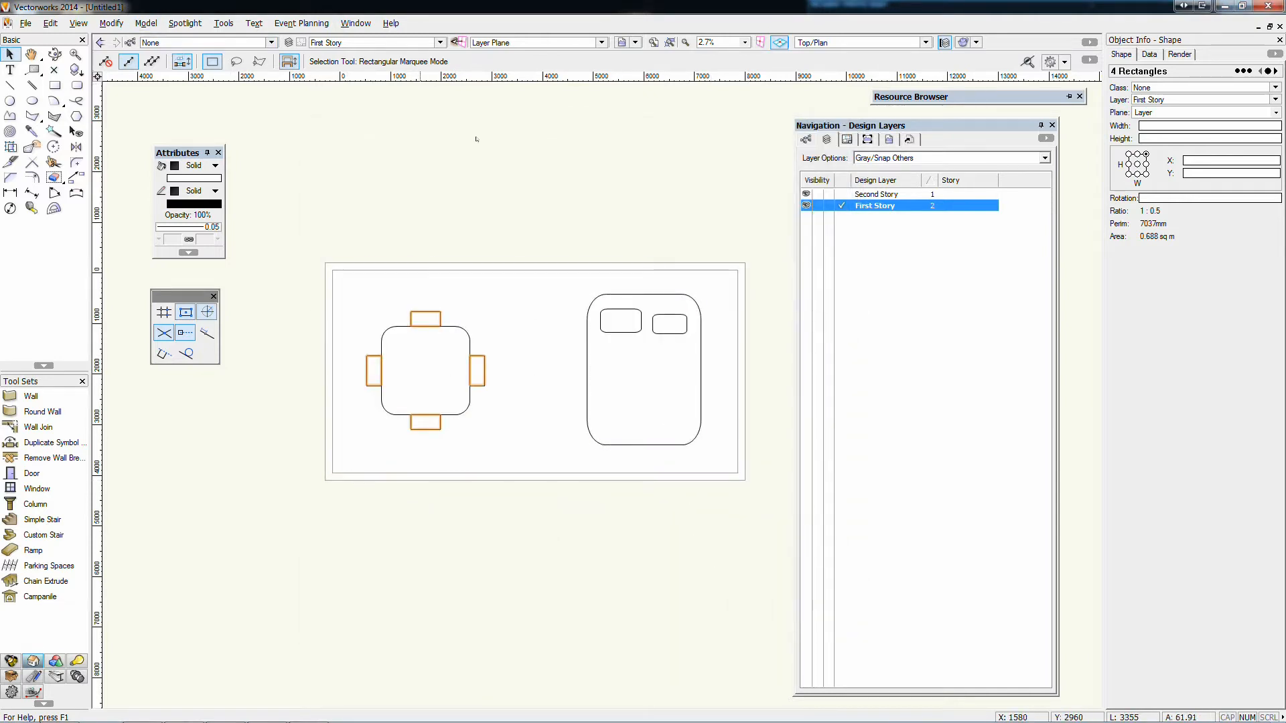
Assign the four selected chair rectangles to the Chairs class and clear the selection
click(1151, 90)
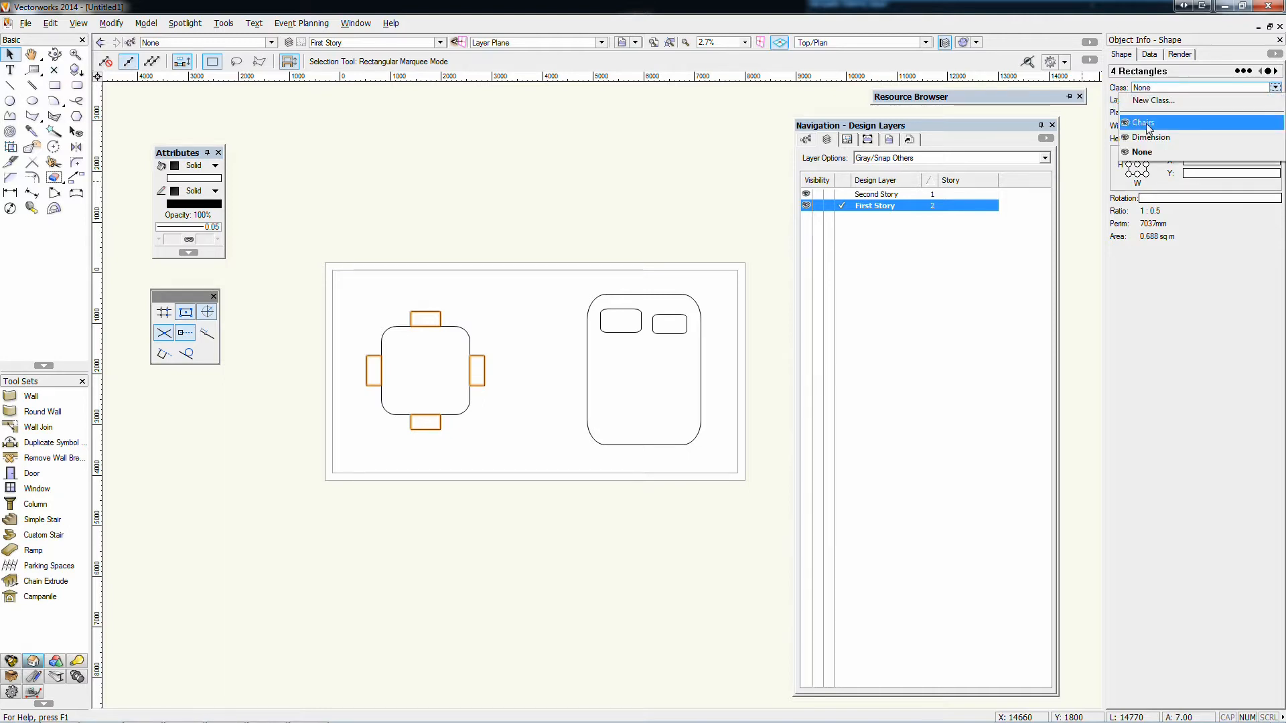
click(1144, 122)
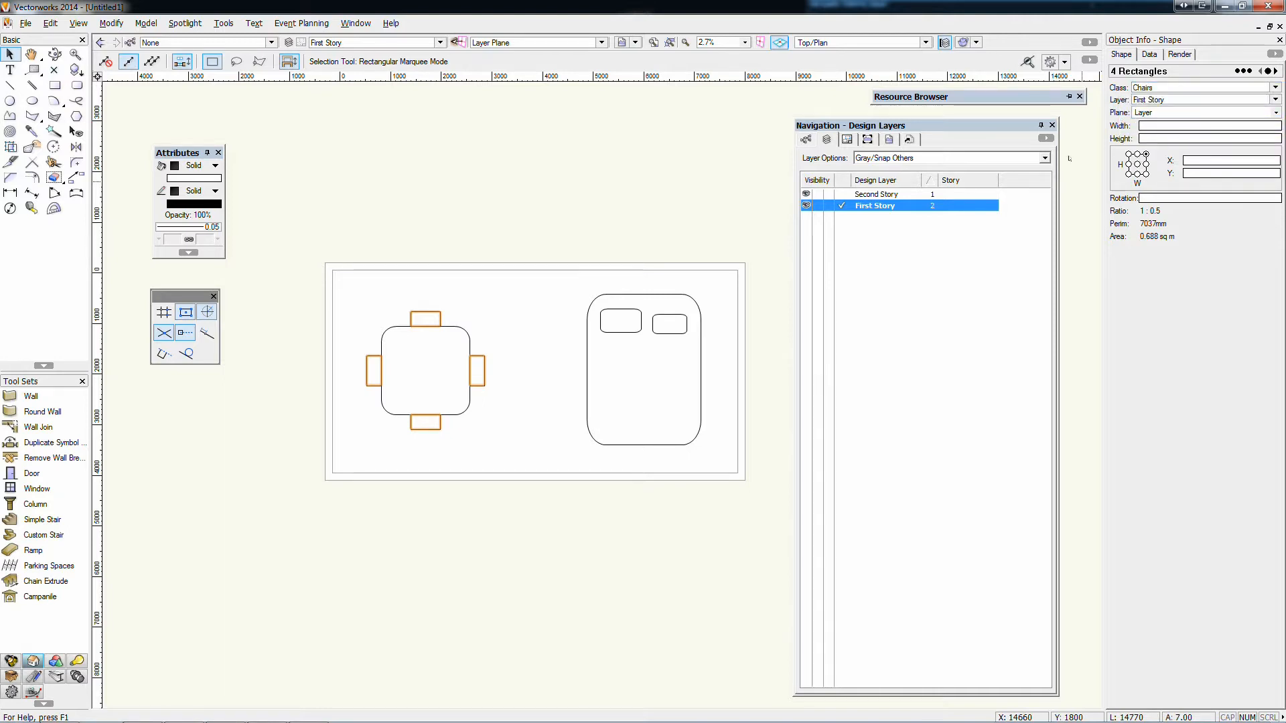
click(395, 190)
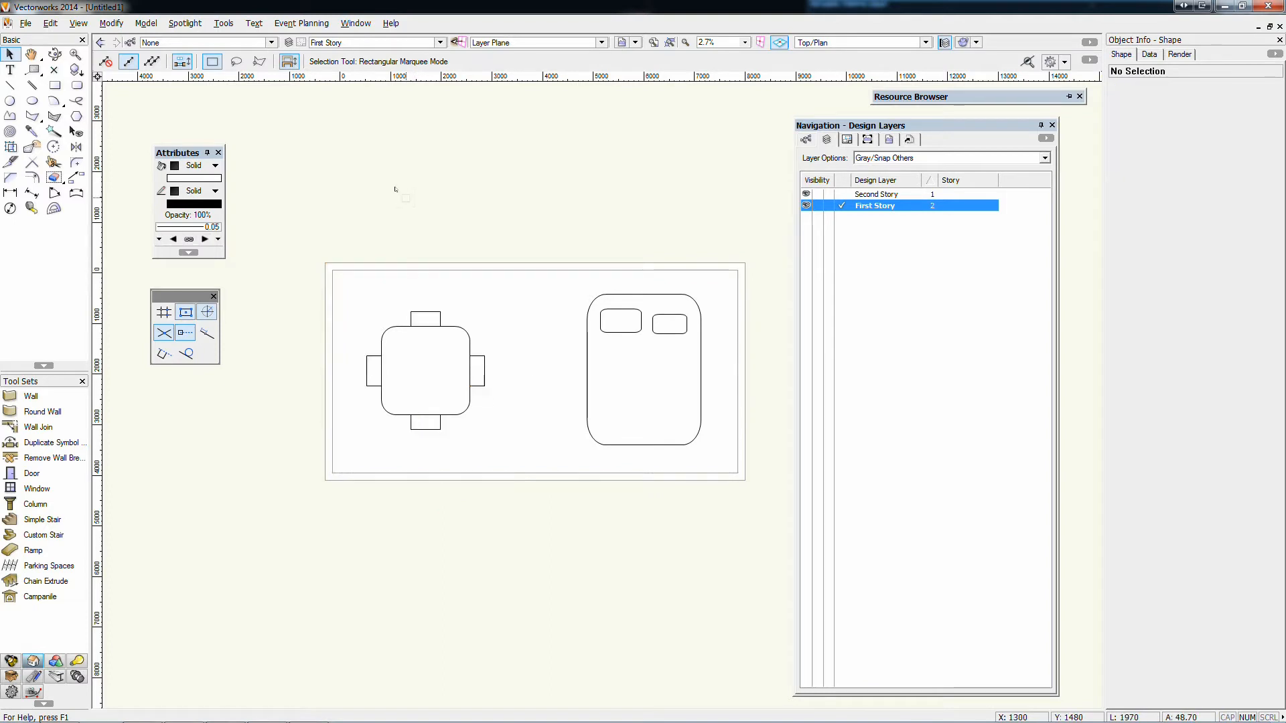
Create a new class named Table with the default attributes
click(468, 328)
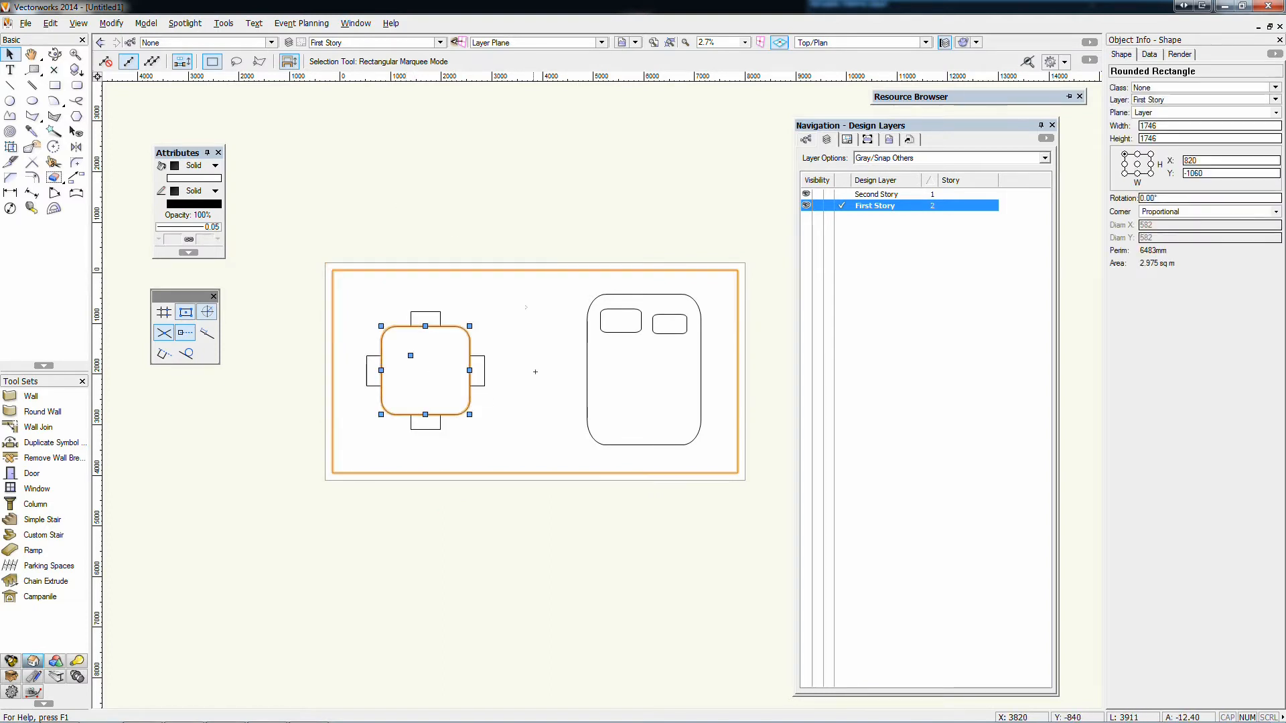
click(130, 46)
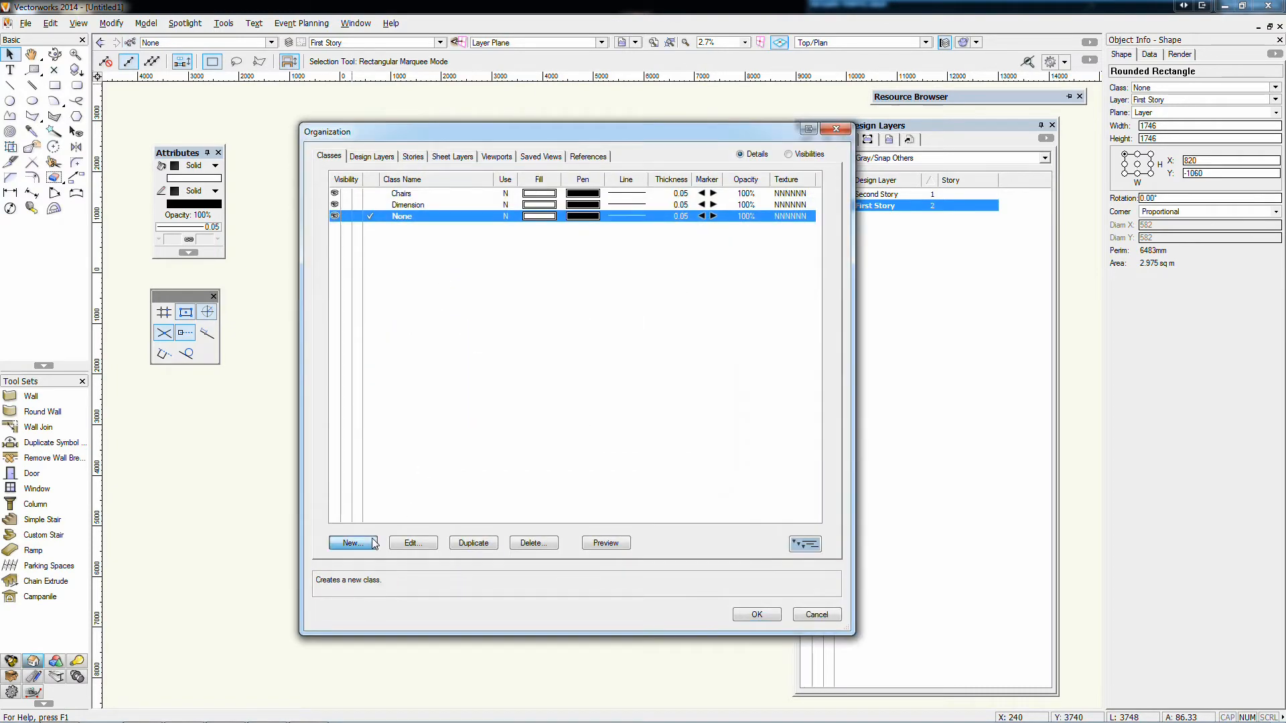
click(350, 544)
text(Table)
key(Return)
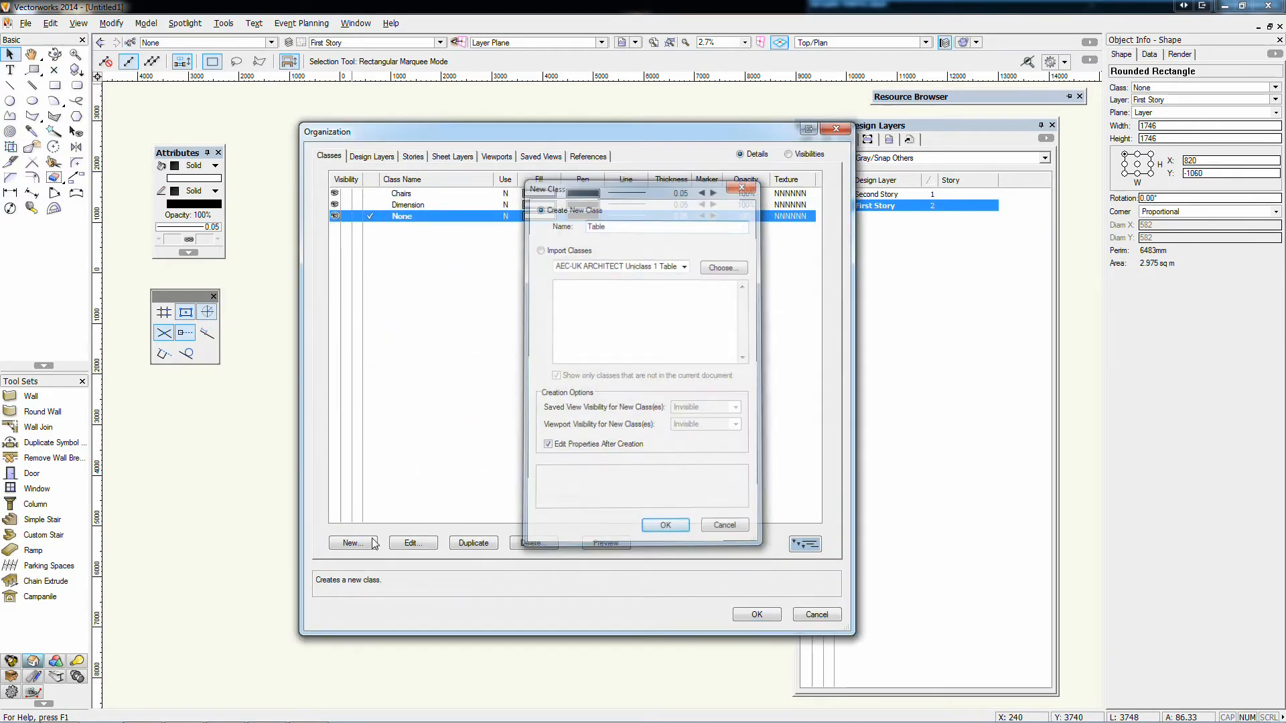
click(734, 588)
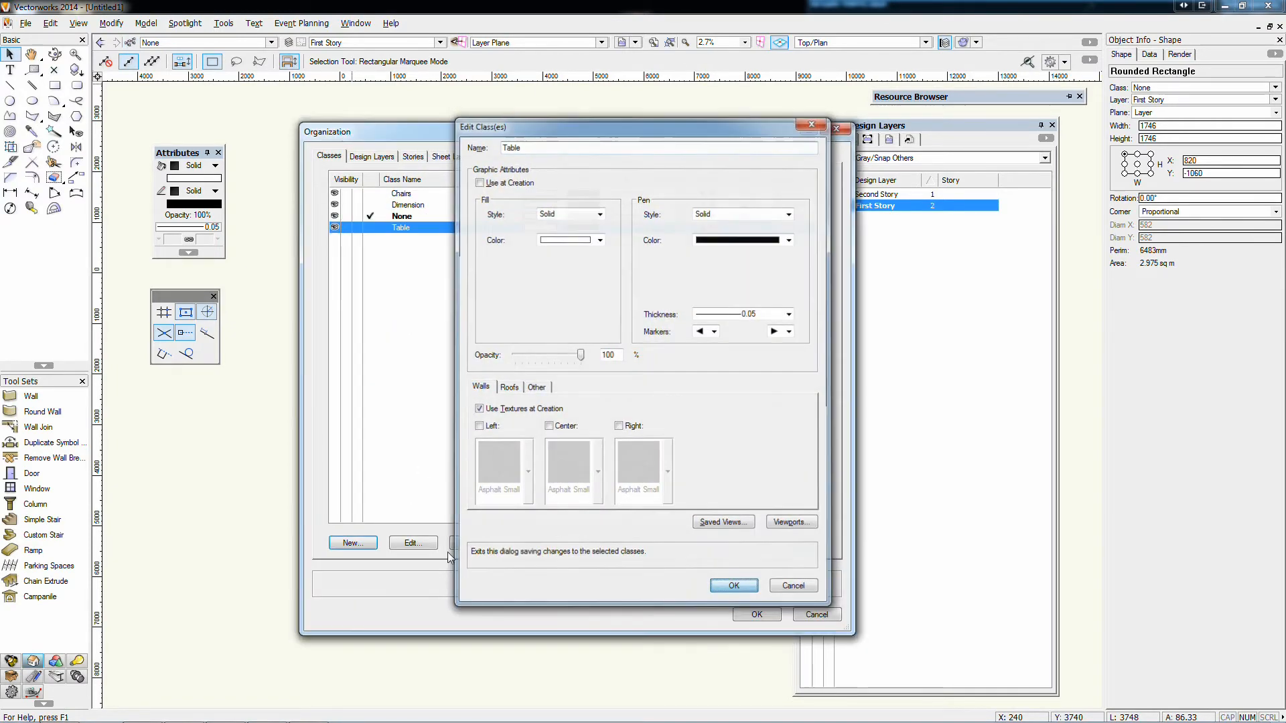
Add another class named Bed with the default attributes and accept the class list changes
click(351, 543)
text(B)
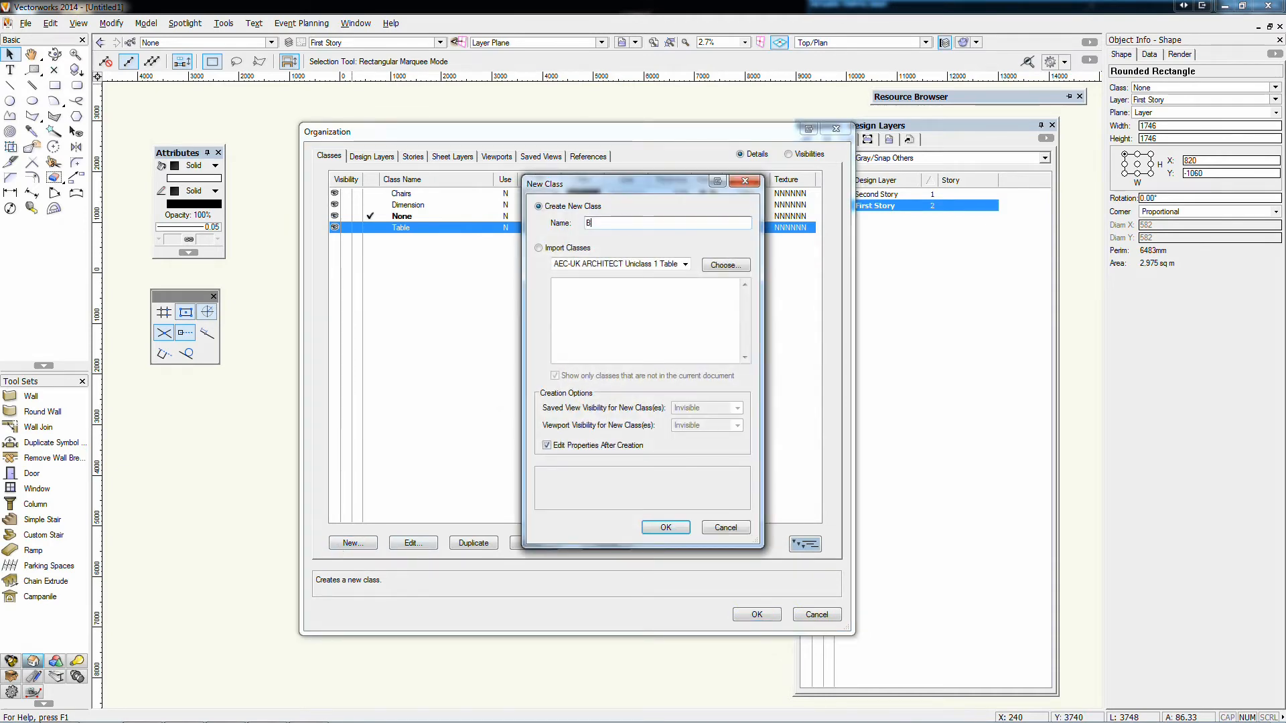
text(ed)
key(Return)
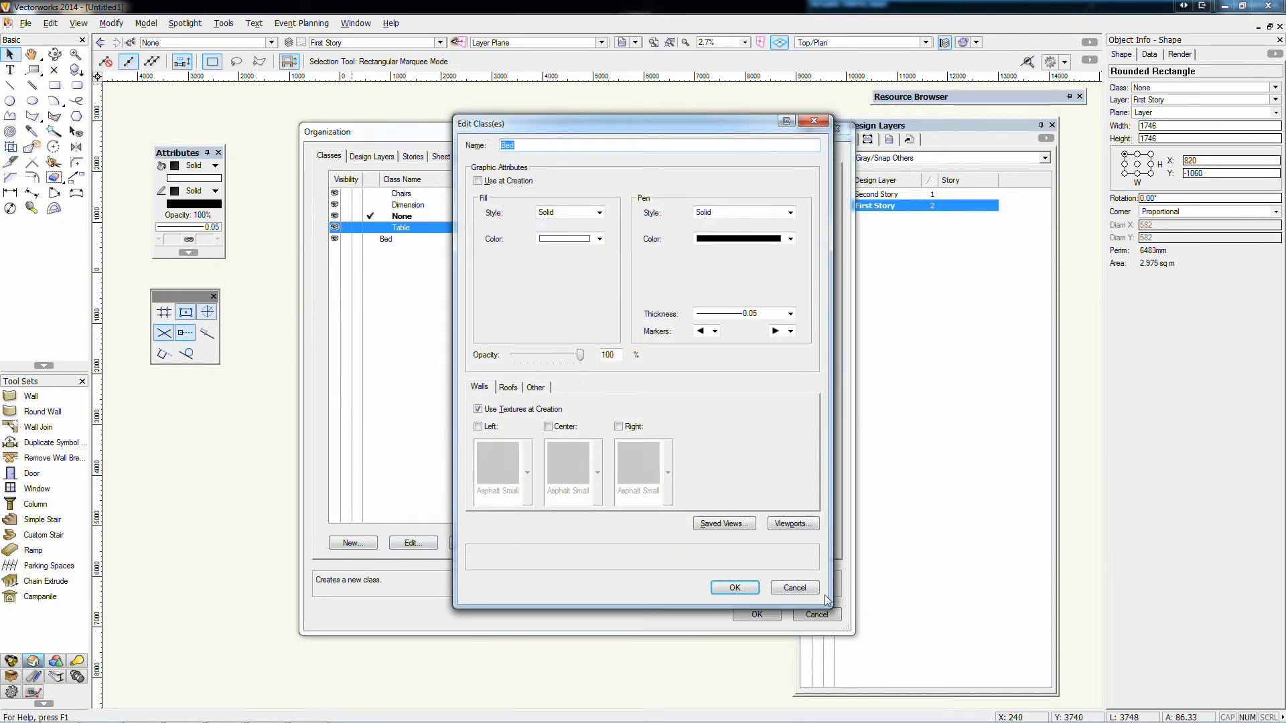
click(734, 587)
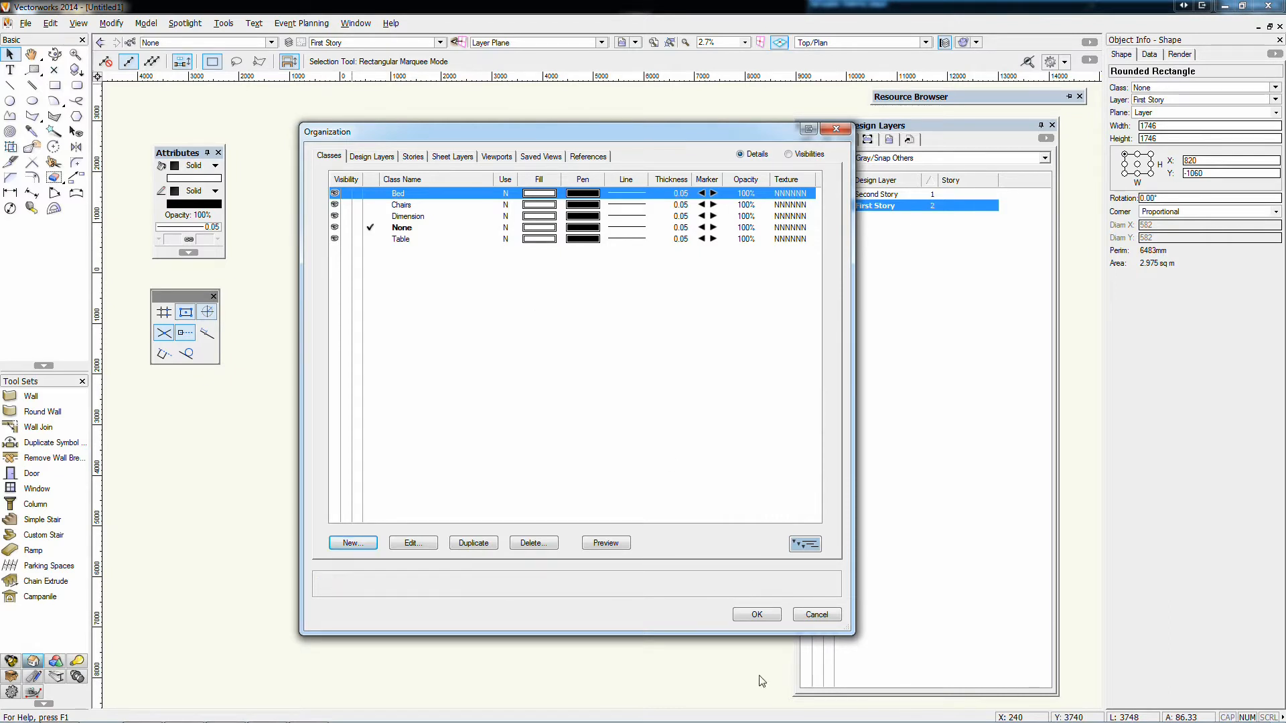
click(757, 614)
Assign the three rounded rectangles forming the bed and its pillows to the Bed class
drag(527, 194, 720, 508)
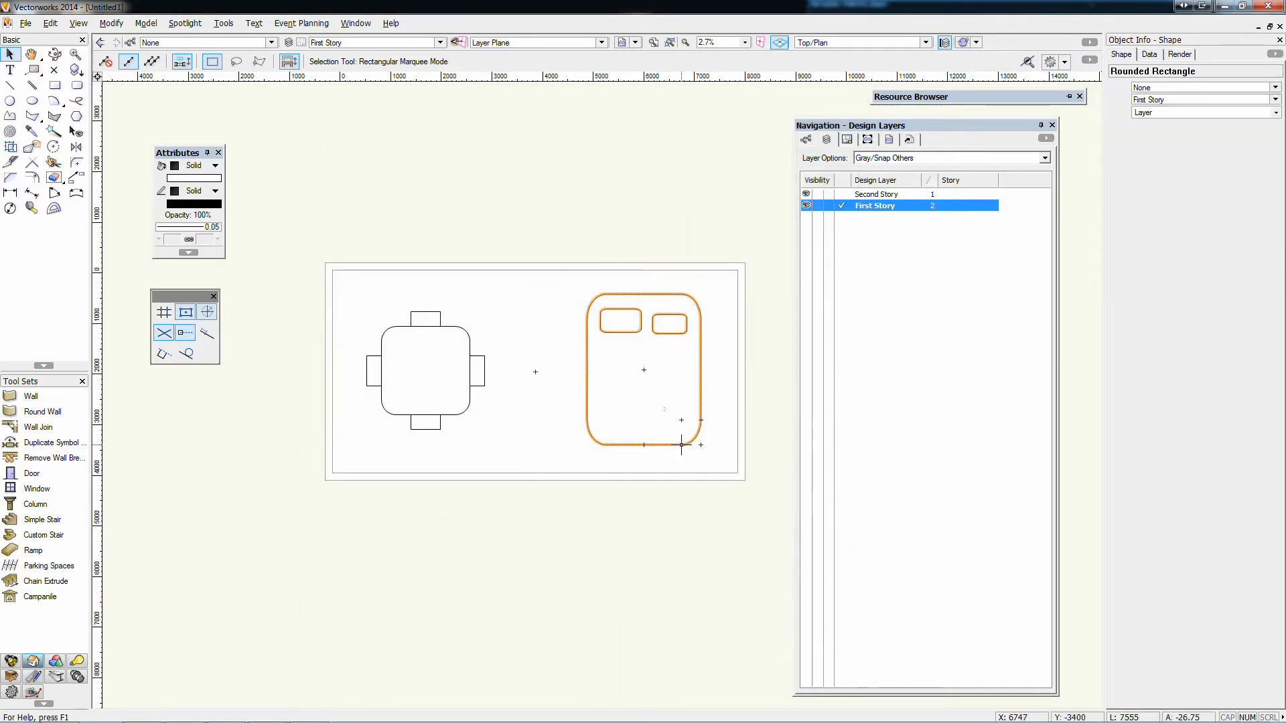
click(1147, 88)
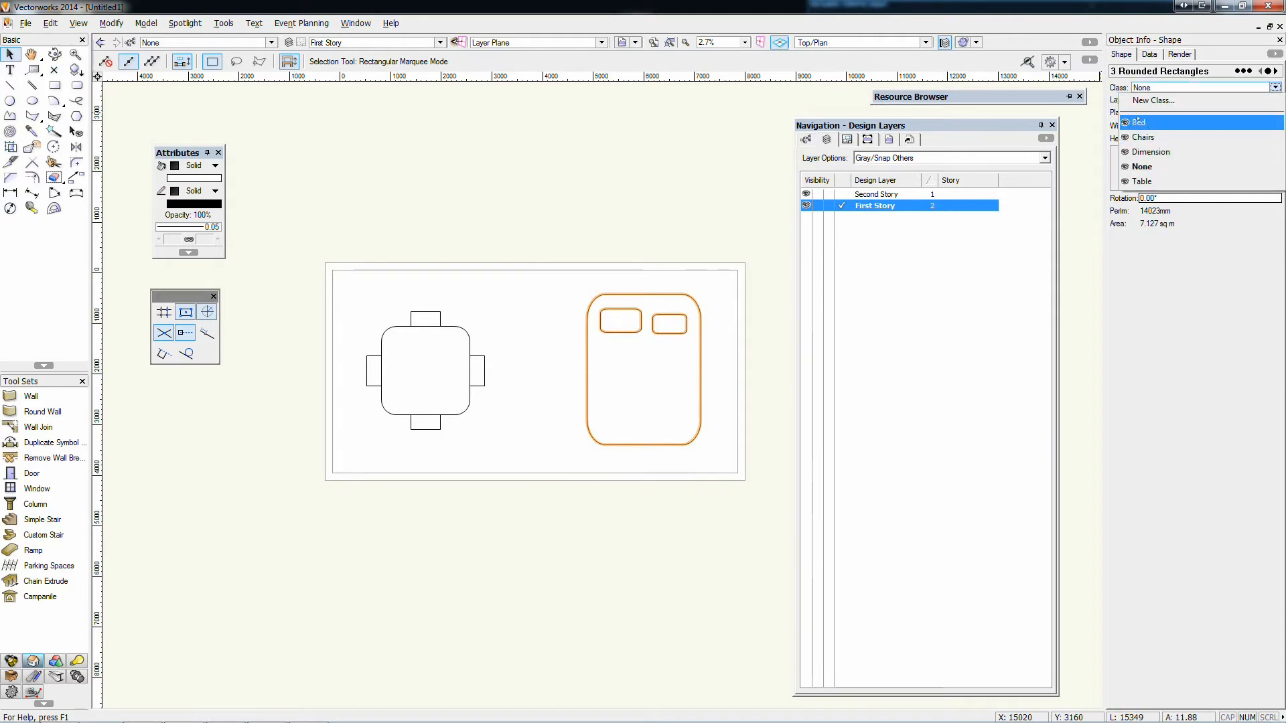
click(1150, 123)
Assign the rounded tabletop between the chairs to the Table class and clear the selection
click(425, 338)
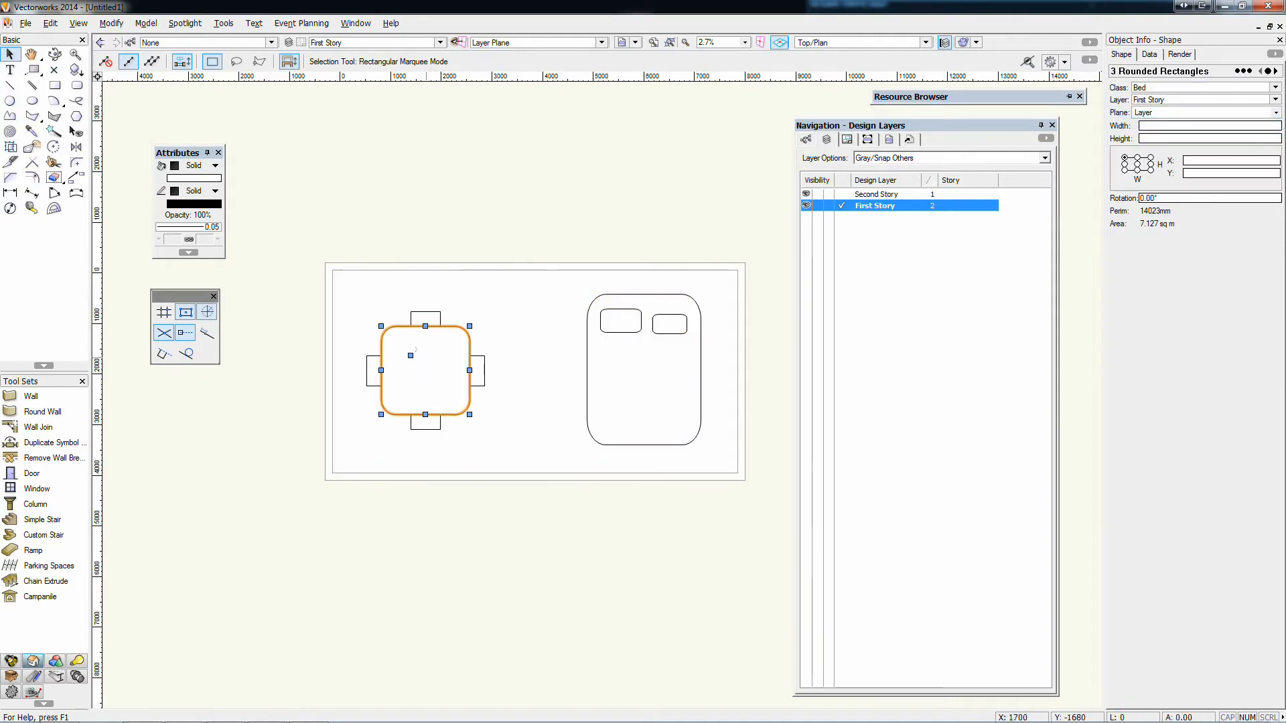
click(1153, 88)
click(1137, 181)
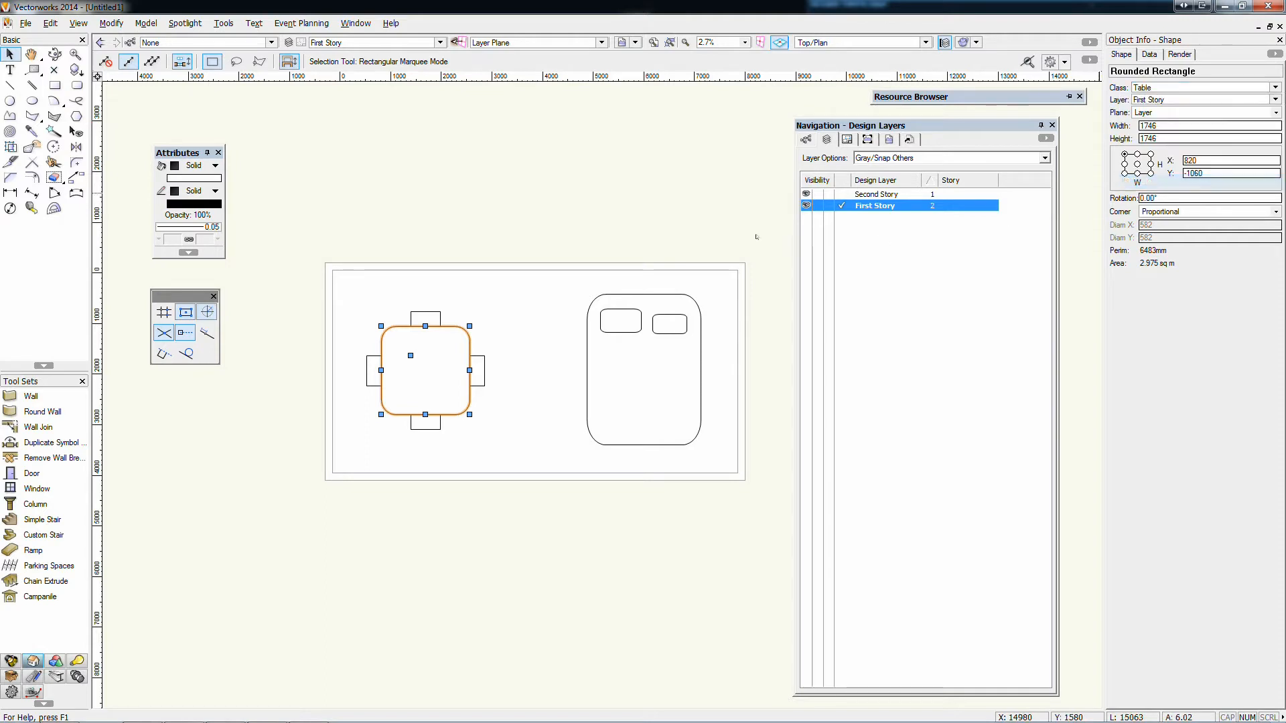
click(571, 235)
On Second Story with Table as the active class, draw a rounded rectangle about 1180 by 2700 mm inside the room
click(424, 45)
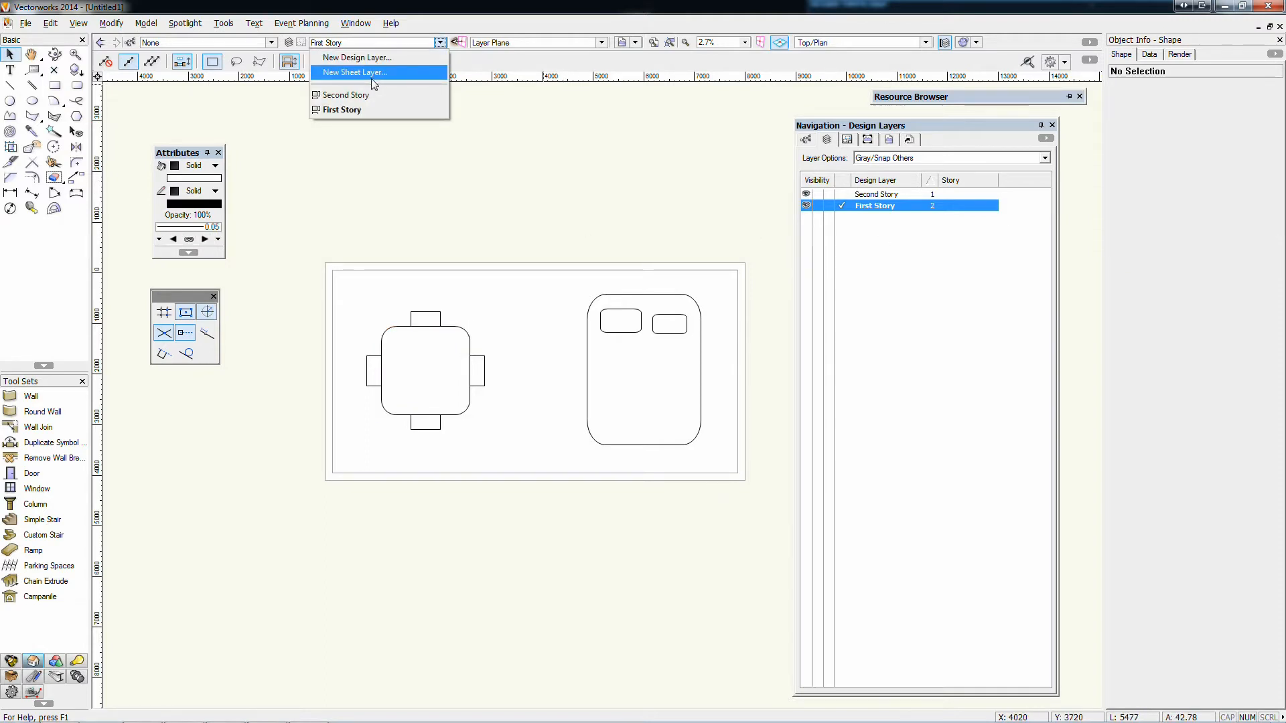
click(346, 94)
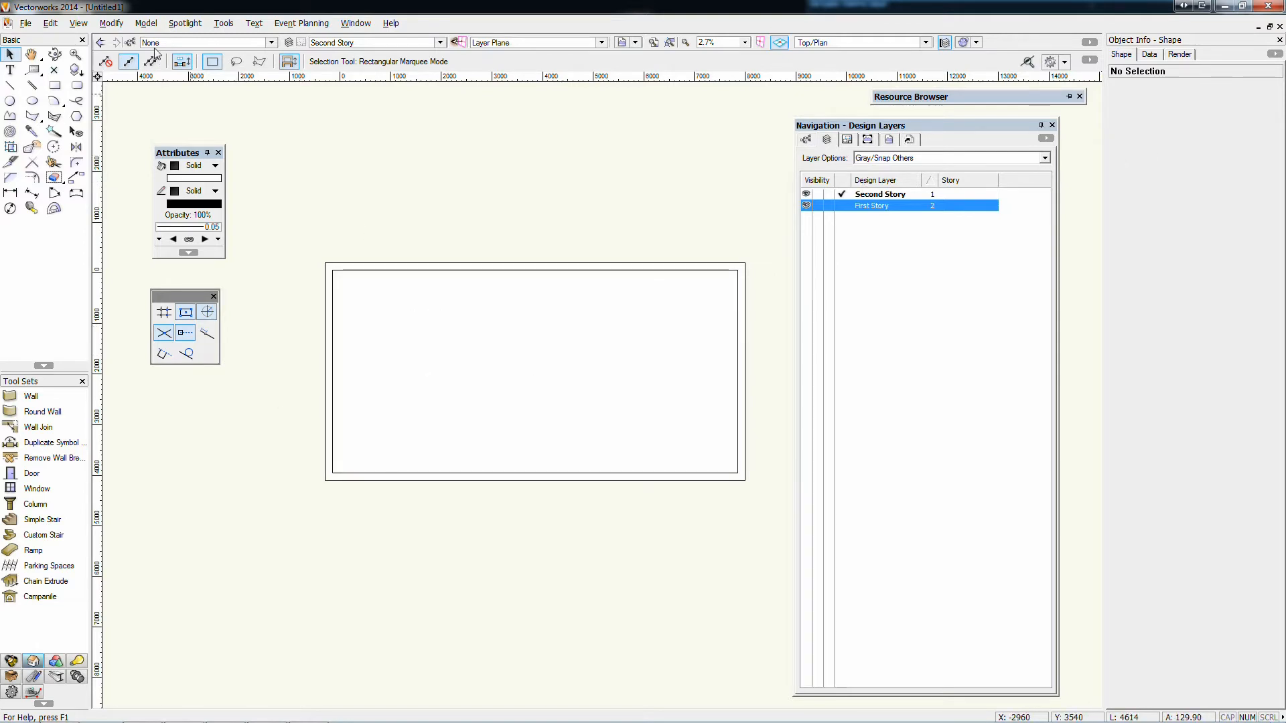
click(272, 42)
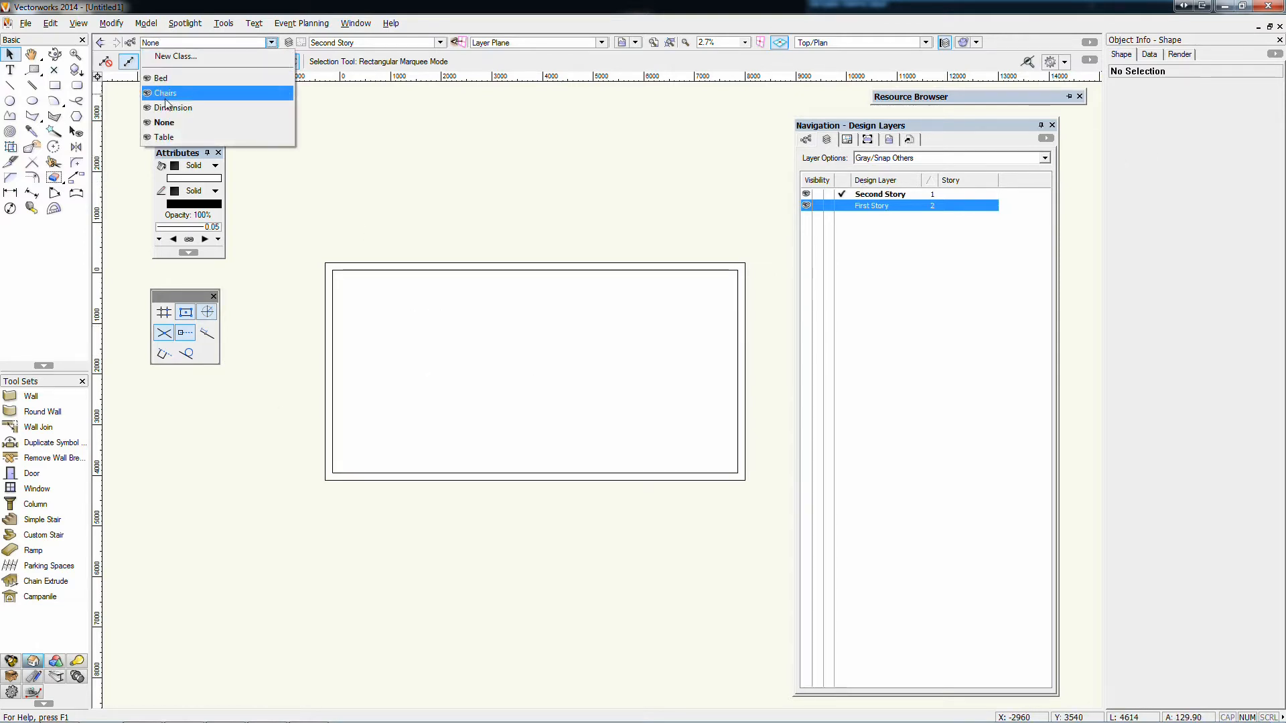
click(163, 137)
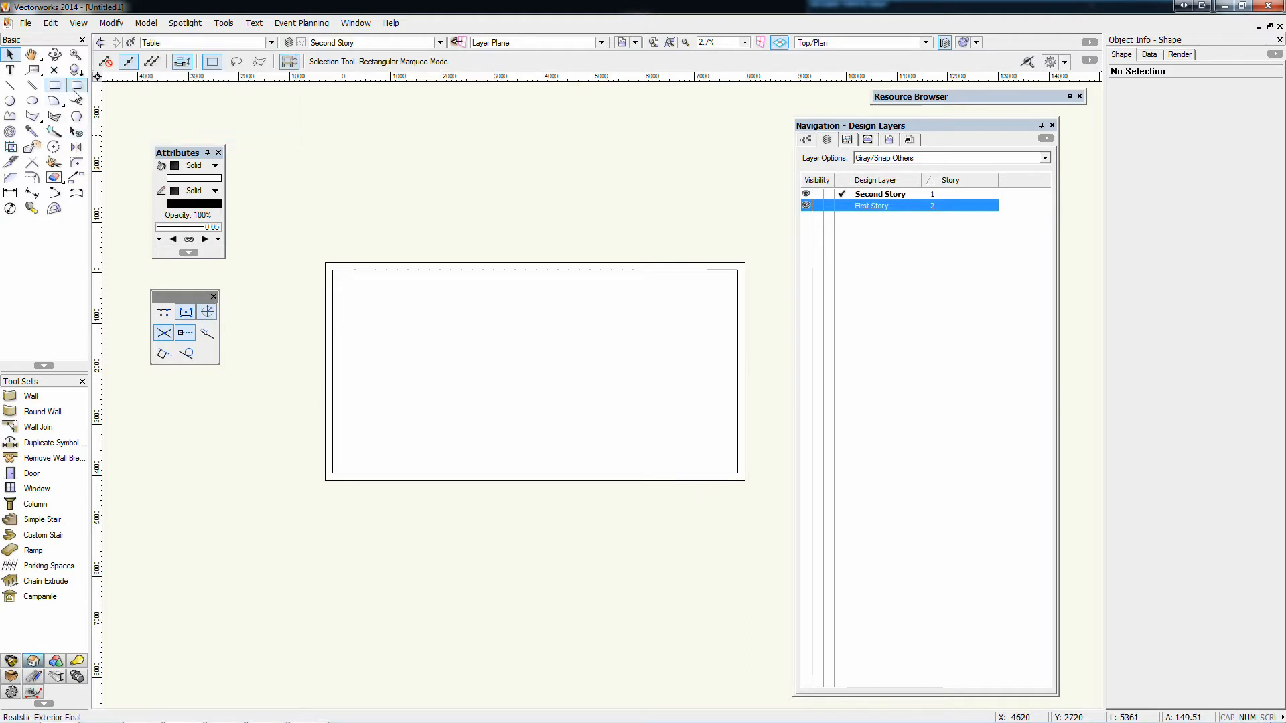
click(76, 85)
mouse_move(414, 300)
mouse_down()
mouse_move(419, 425)
mouse_move(474, 437)
mouse_up()
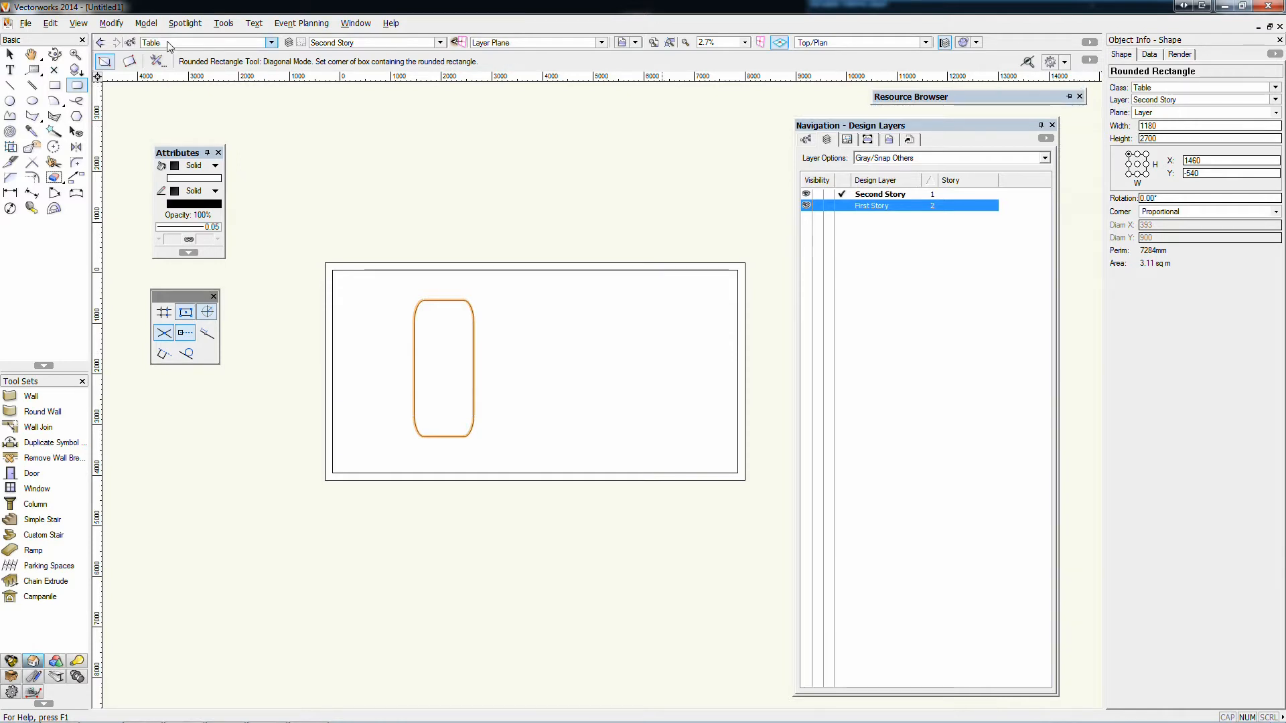
With Chairs as the active class, draw three circles beside the new table, with radii of about 513, 369 and 363 mm
click(272, 43)
click(161, 95)
click(10, 101)
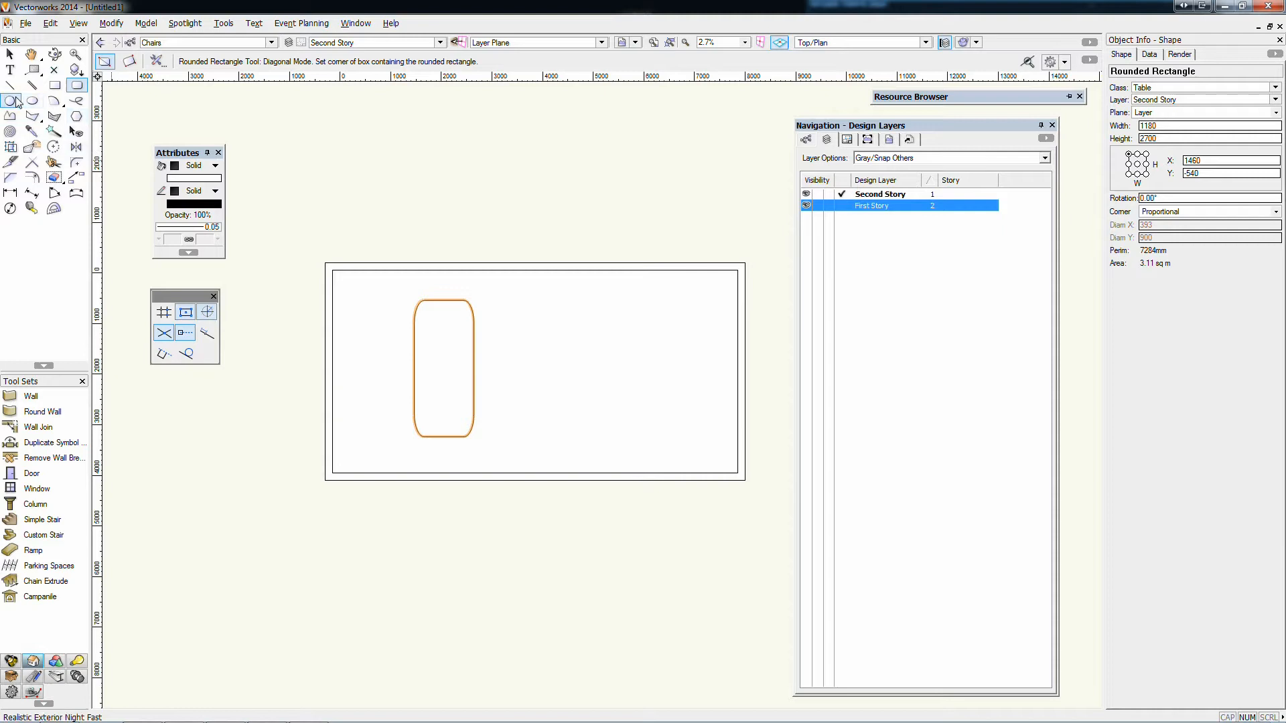
click(382, 340)
click(402, 356)
click(381, 415)
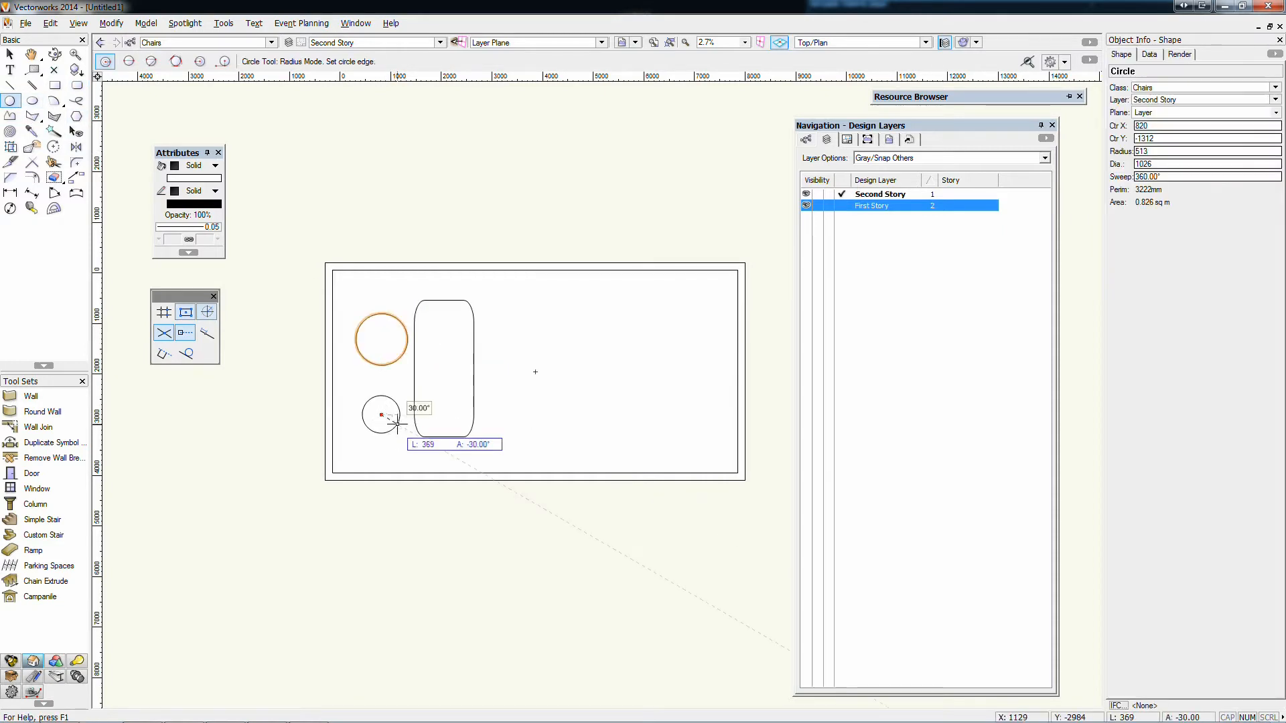
click(398, 425)
click(504, 378)
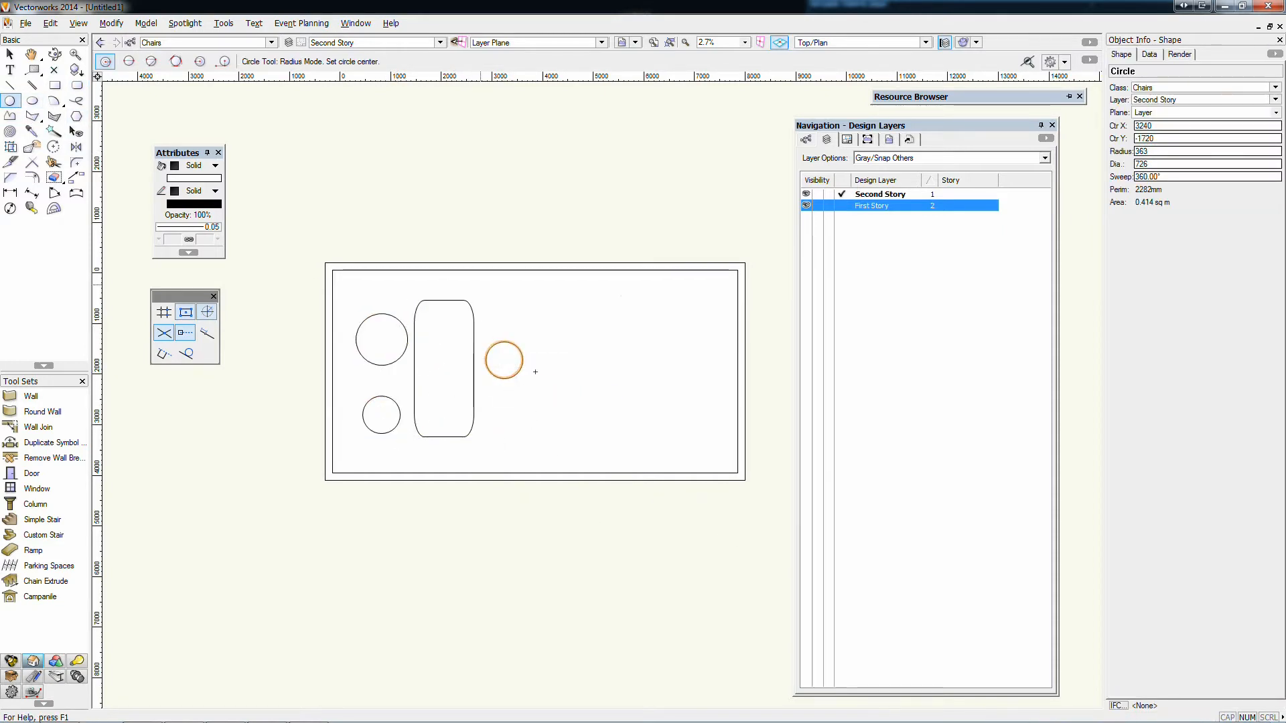
click(10, 55)
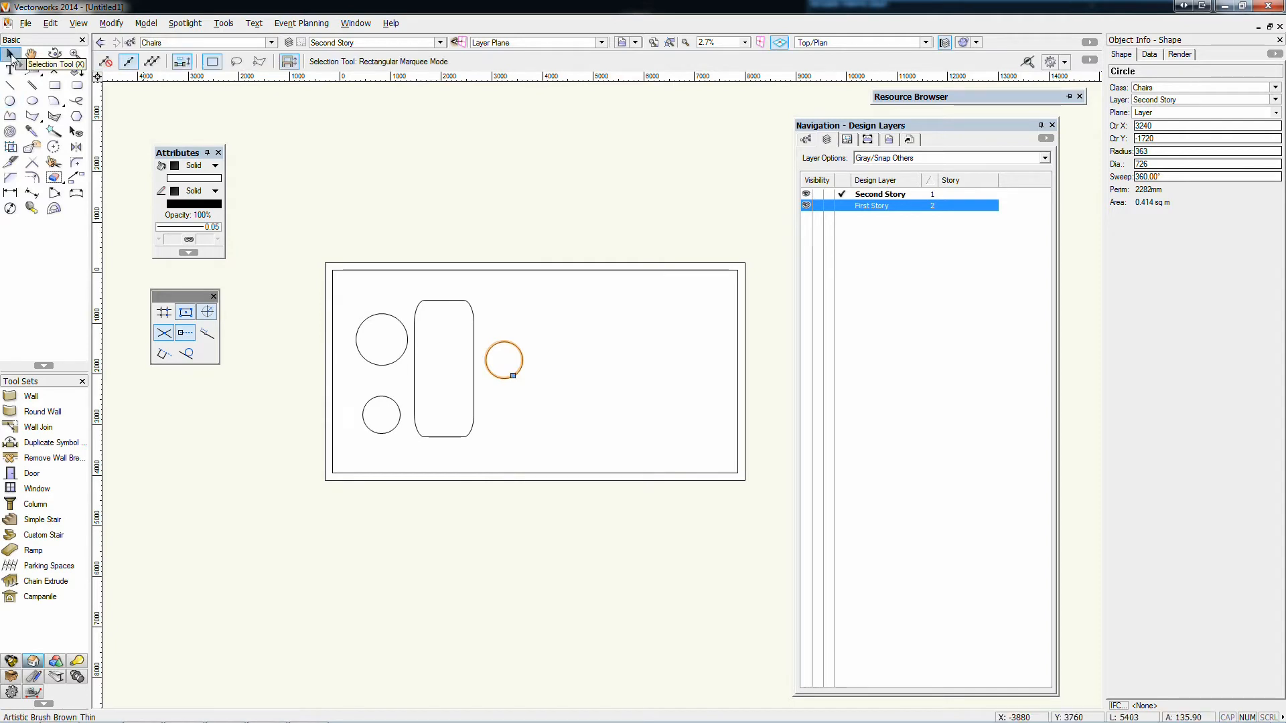
click(373, 158)
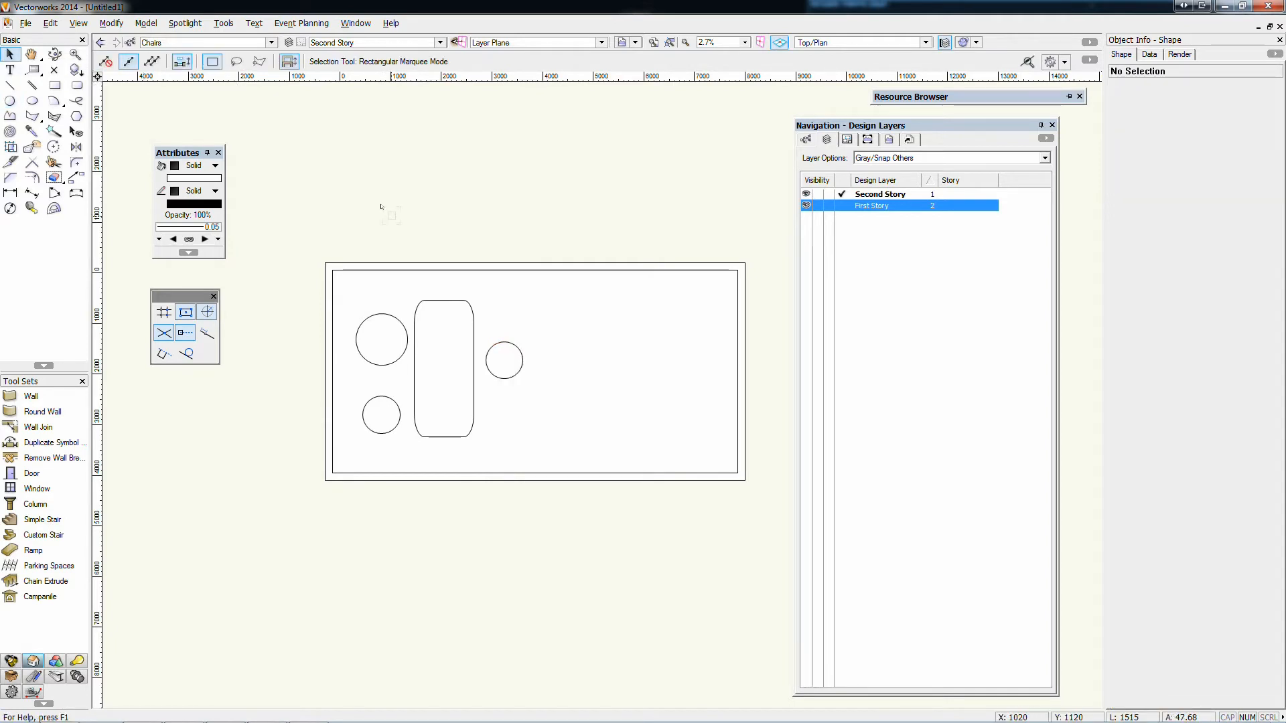
Make First Story the active layer with Second Story hidden, and set None as the active class
key(ctrl+Down)
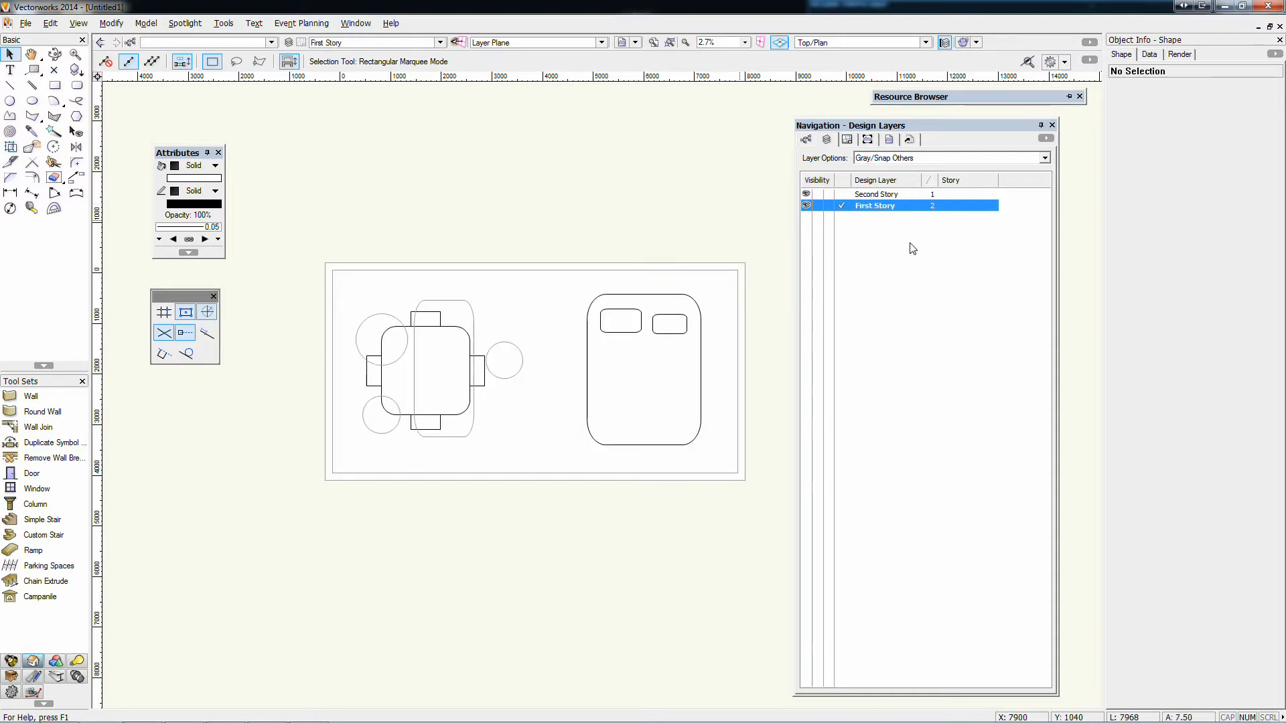
click(818, 194)
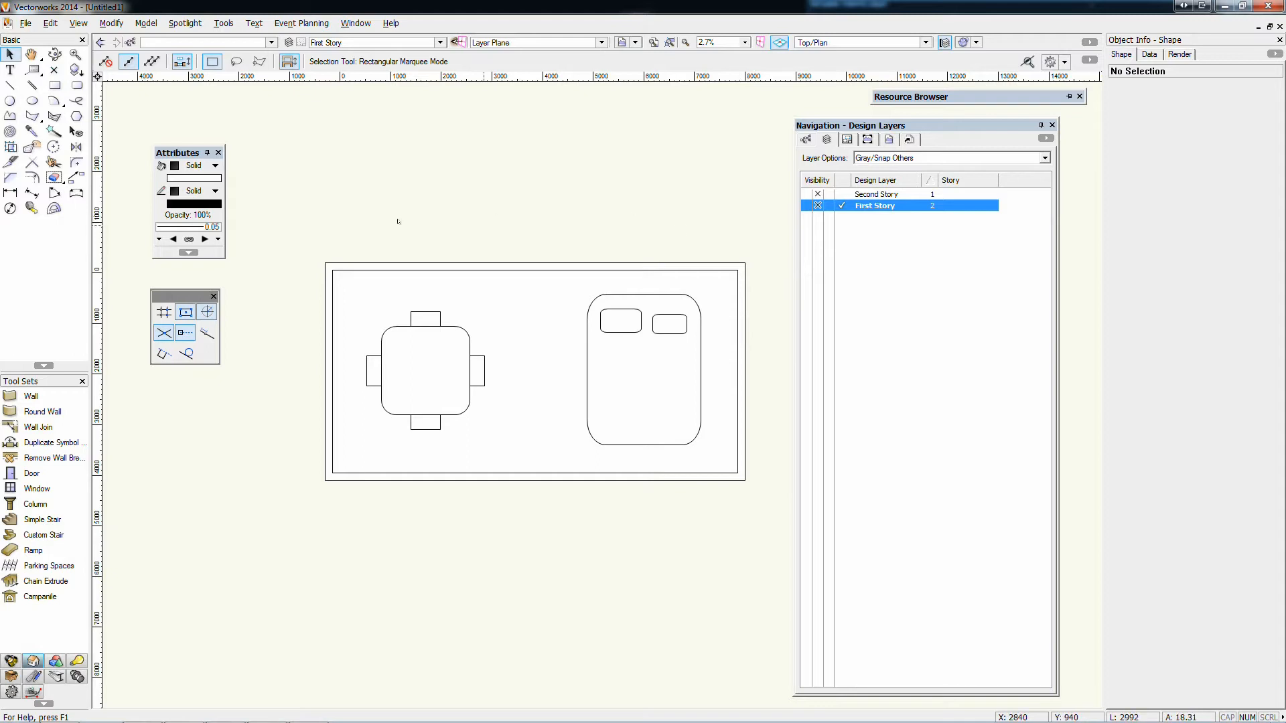
click(808, 141)
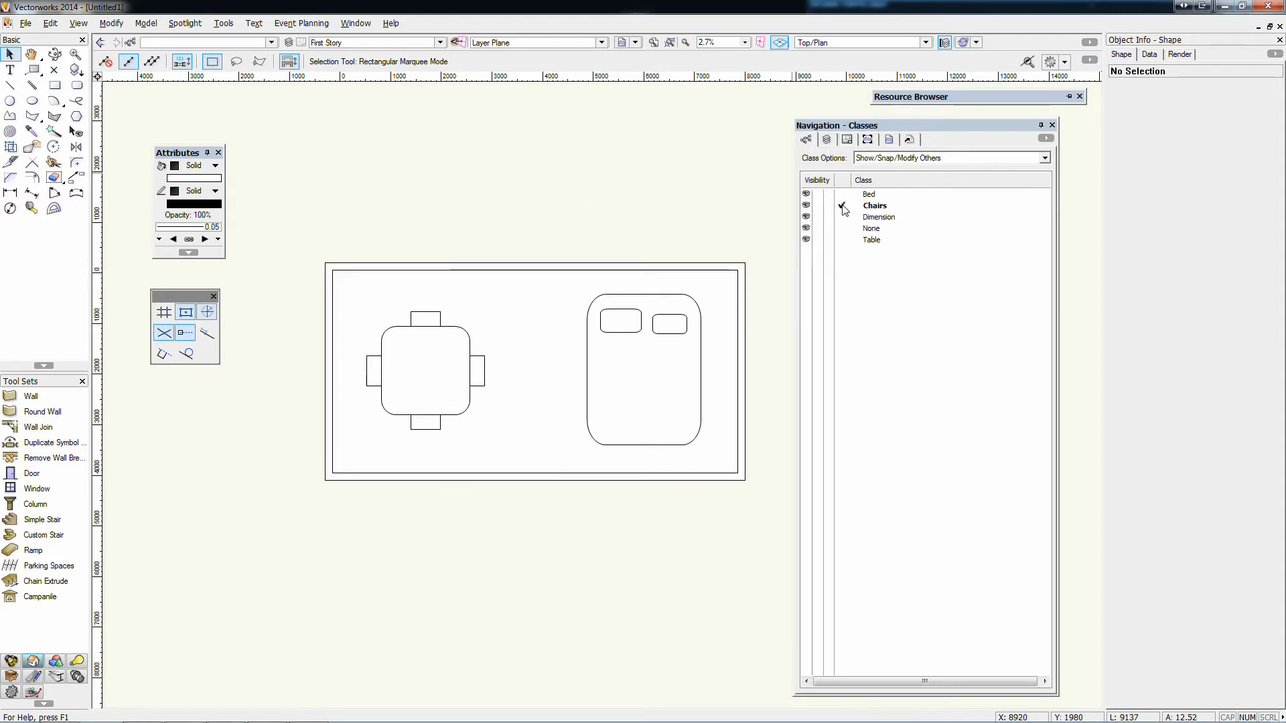
click(844, 229)
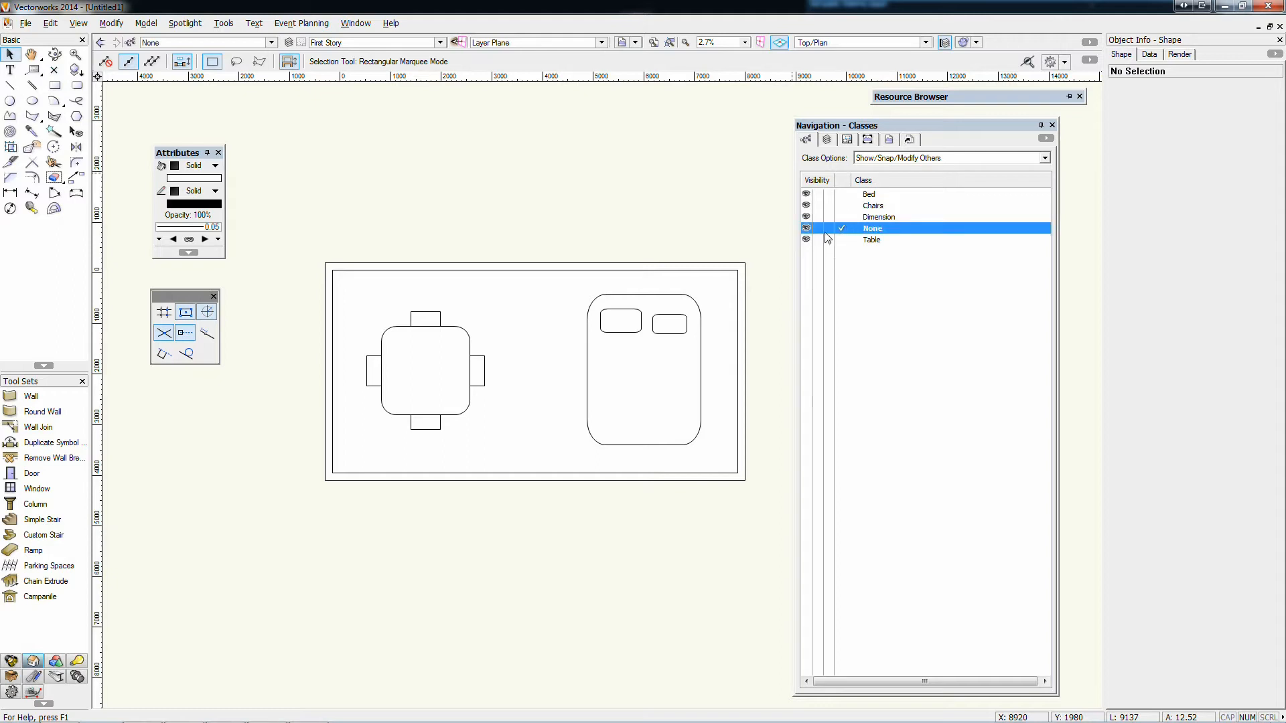
Hide the Chairs, Bed and Table classes on First Story and make them visible again
click(818, 206)
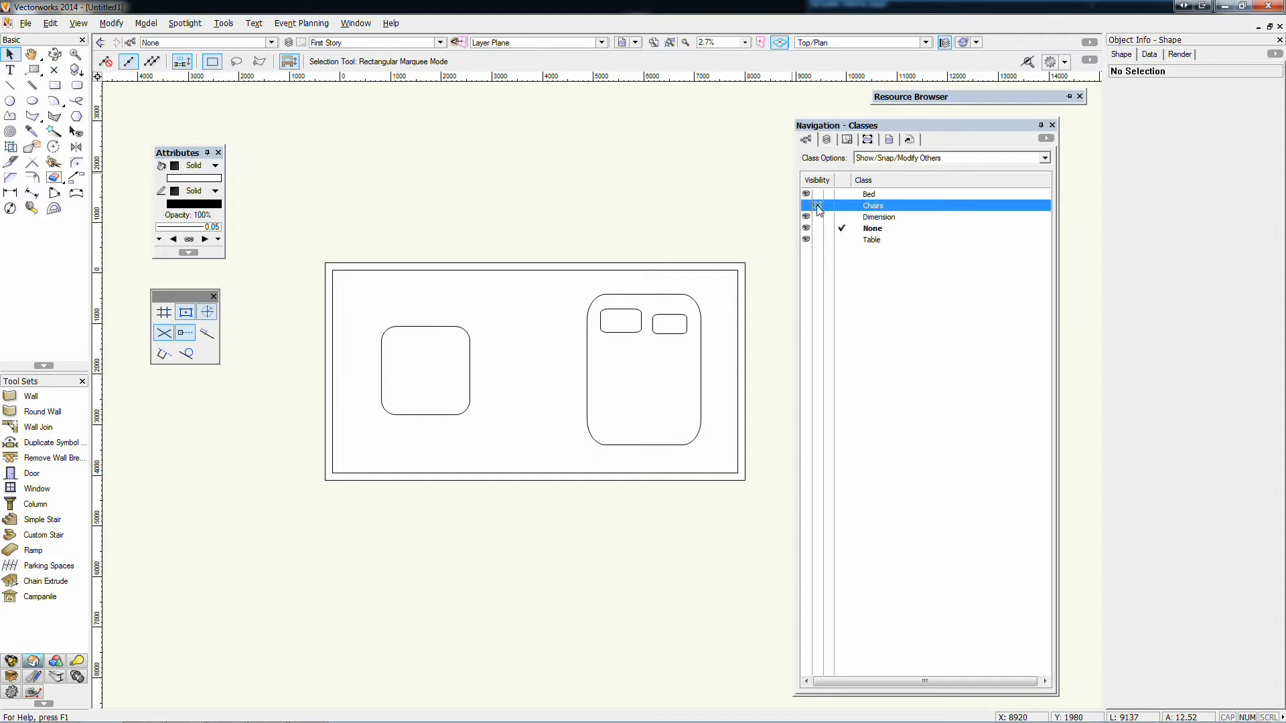
click(818, 194)
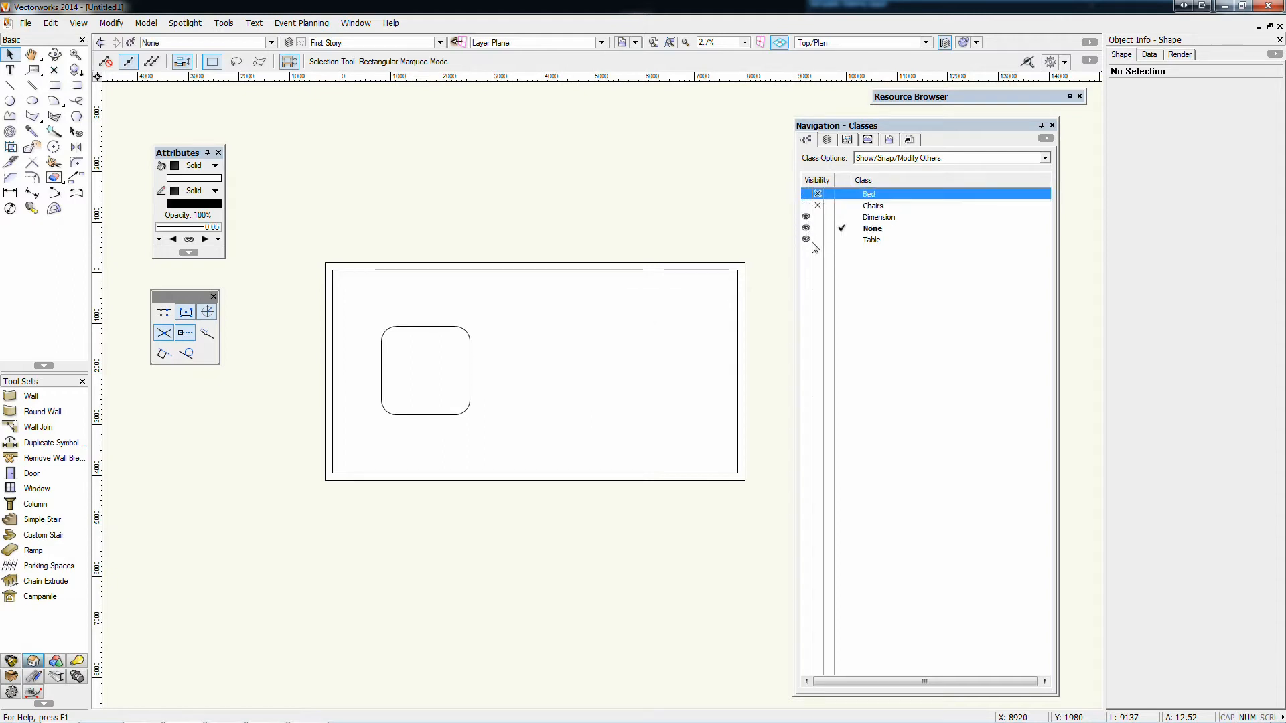
click(817, 241)
click(807, 239)
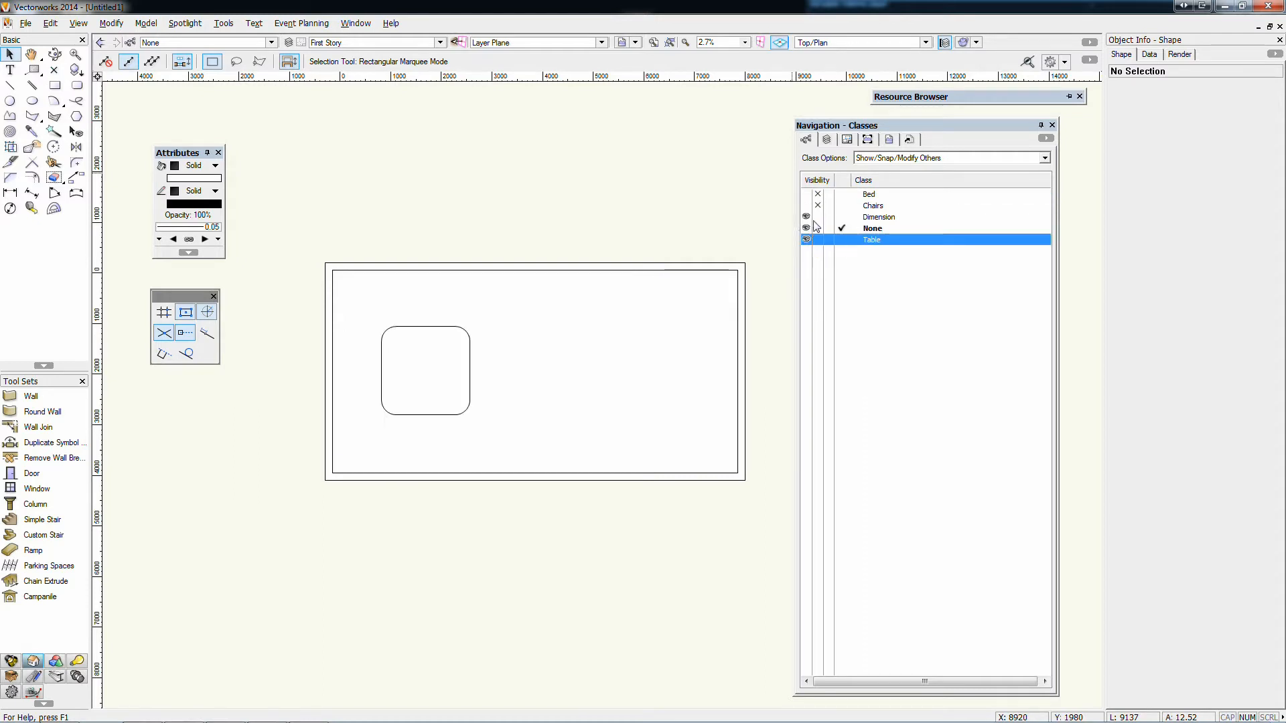
click(806, 205)
click(806, 194)
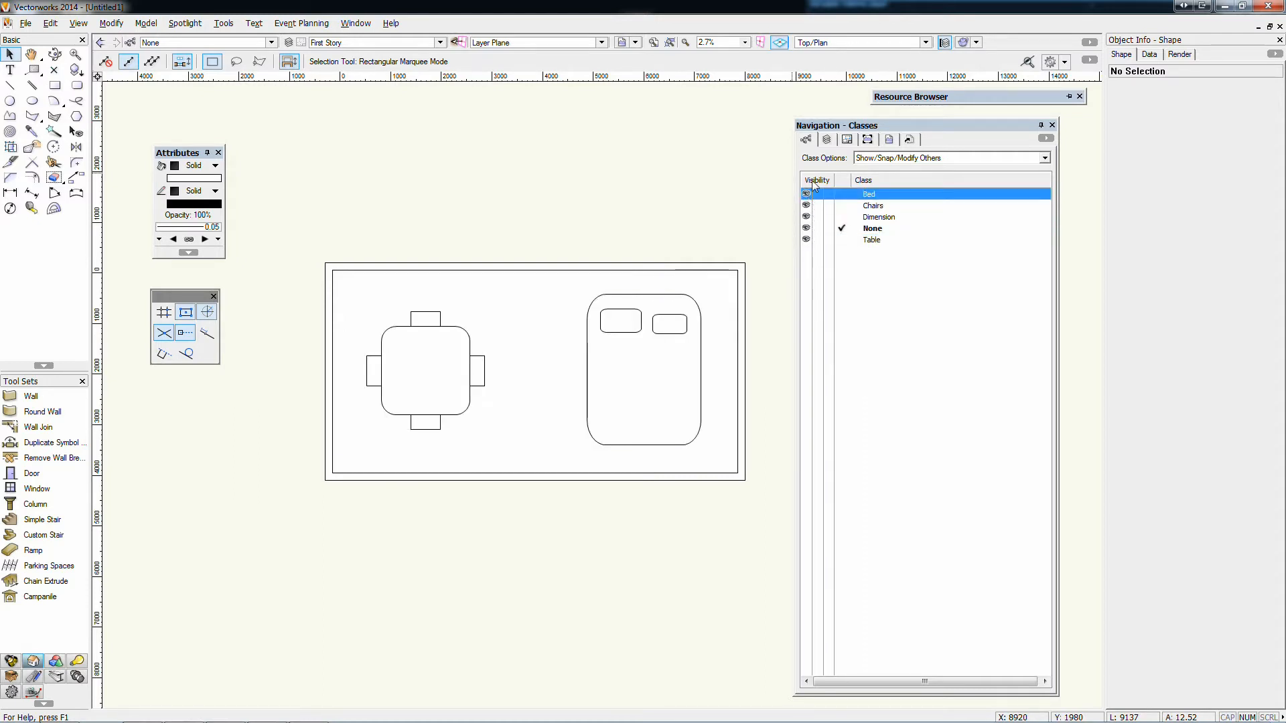
click(825, 140)
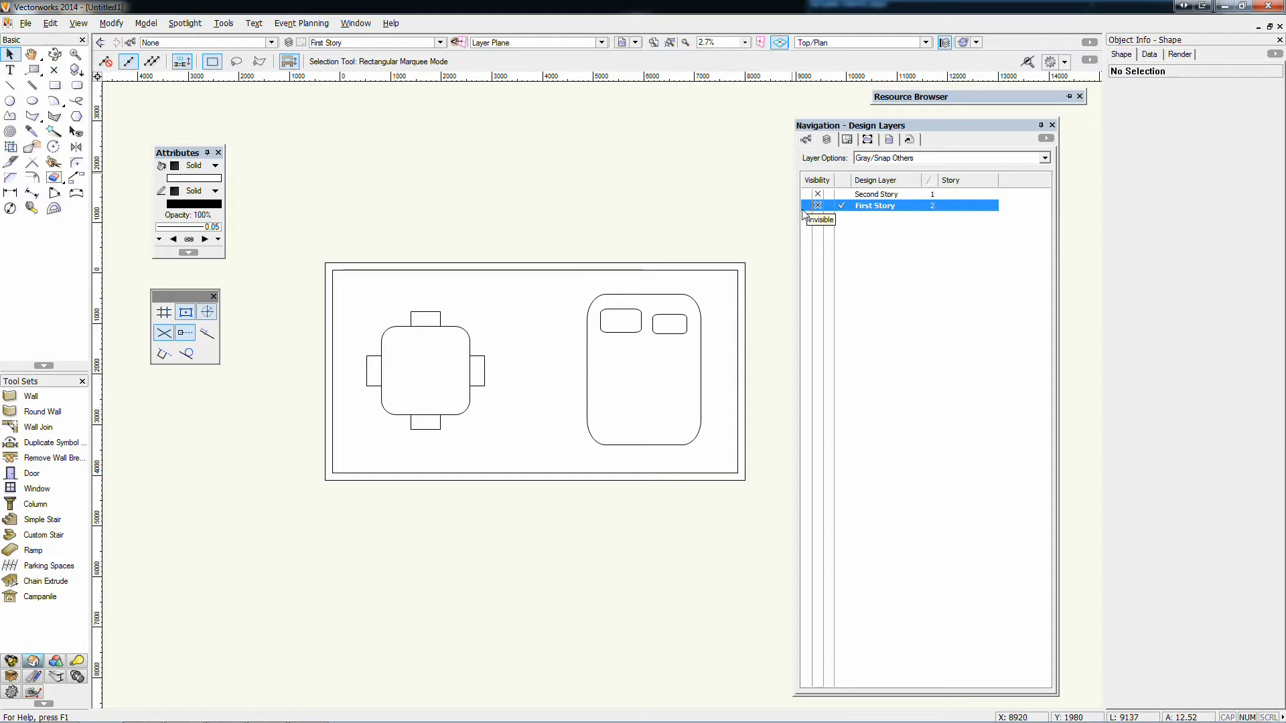
click(806, 139)
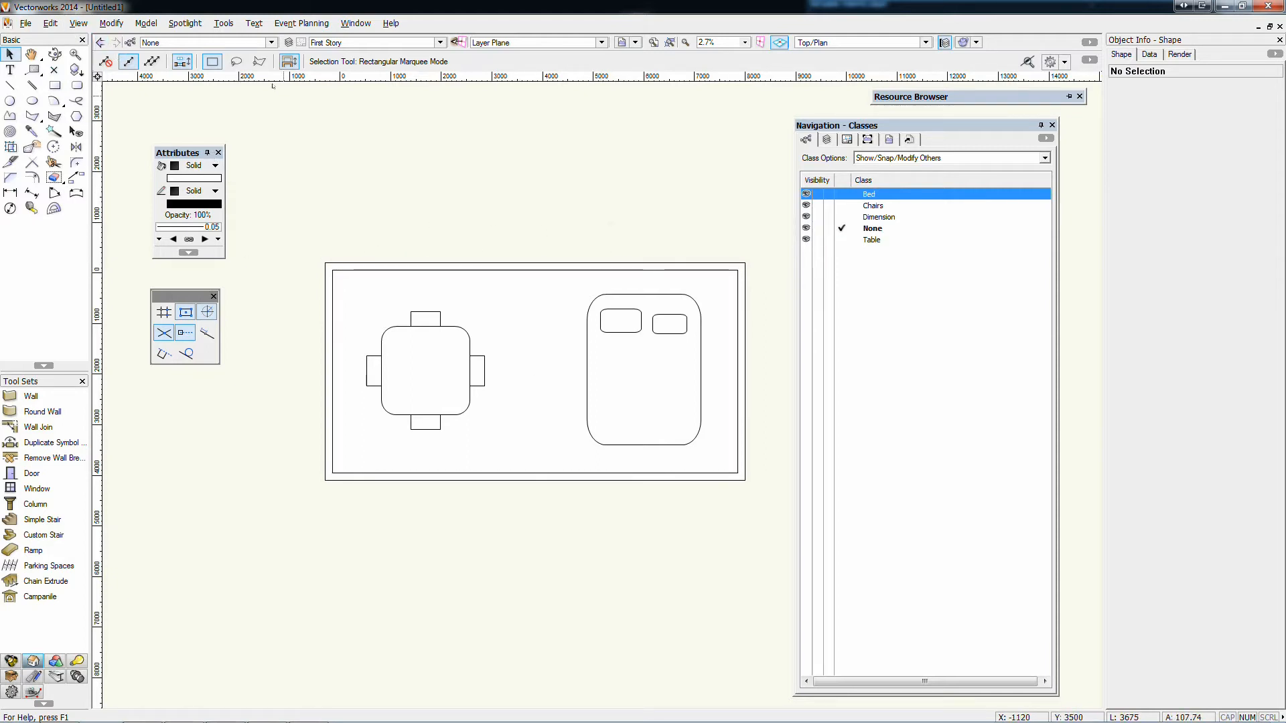
Edit the Chairs class to use its graphic attributes at creation with a red solid fill, applying them to all existing objects of the class
click(130, 42)
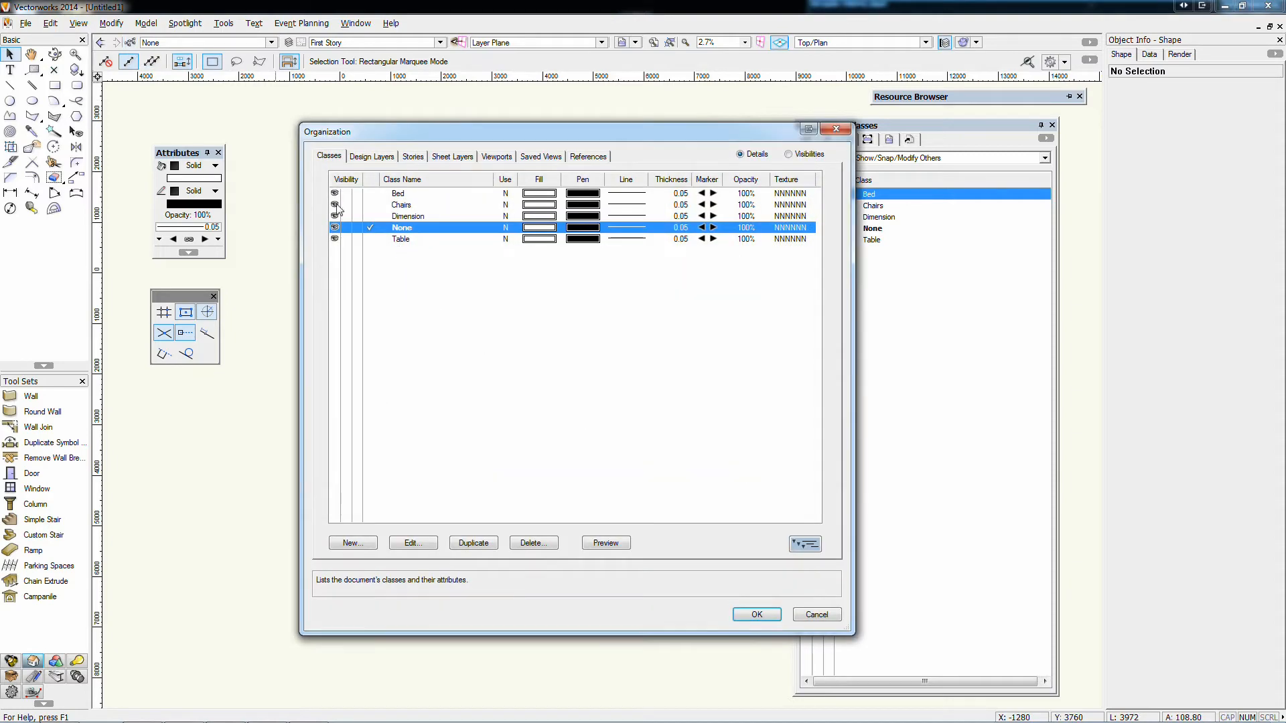
double_click(402, 205)
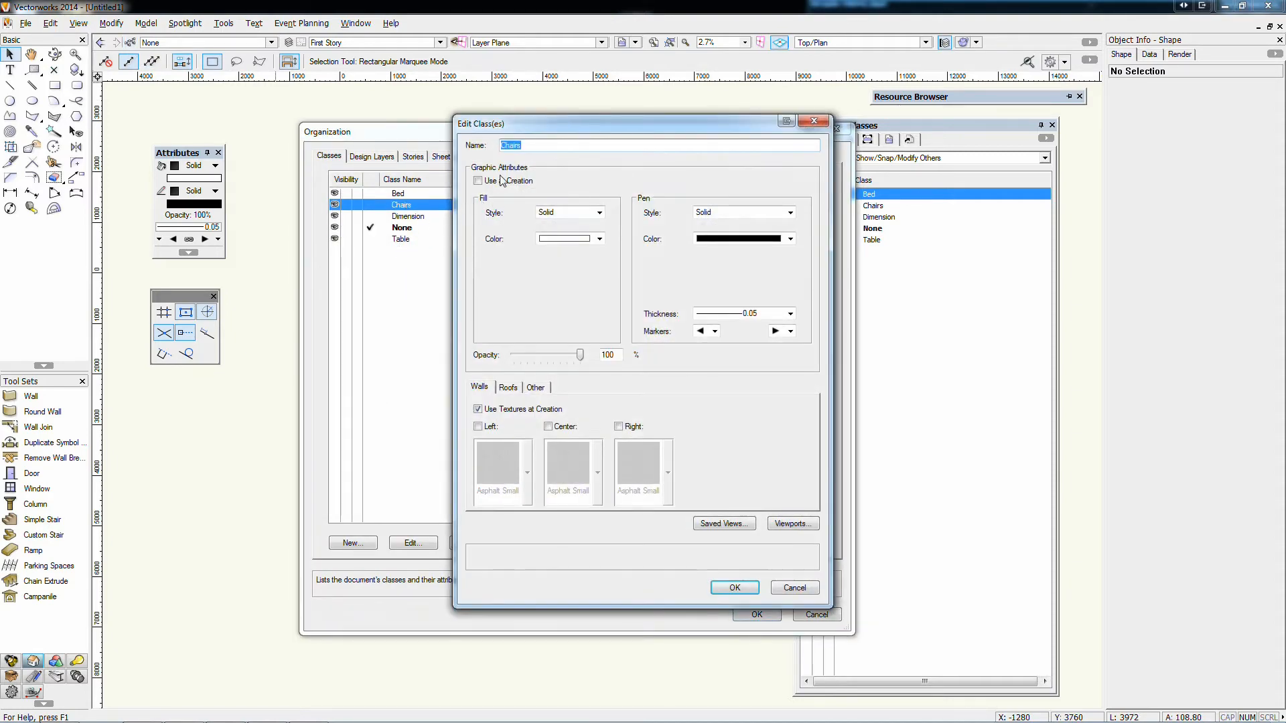
click(496, 181)
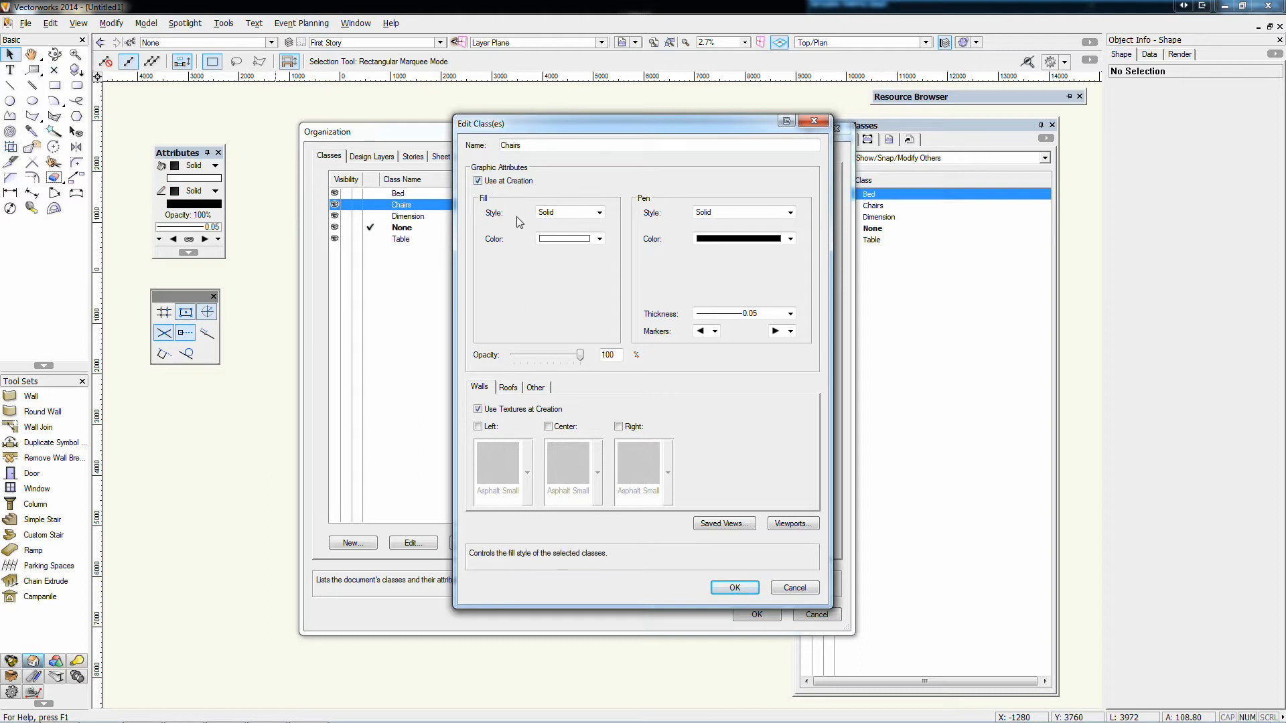
click(585, 241)
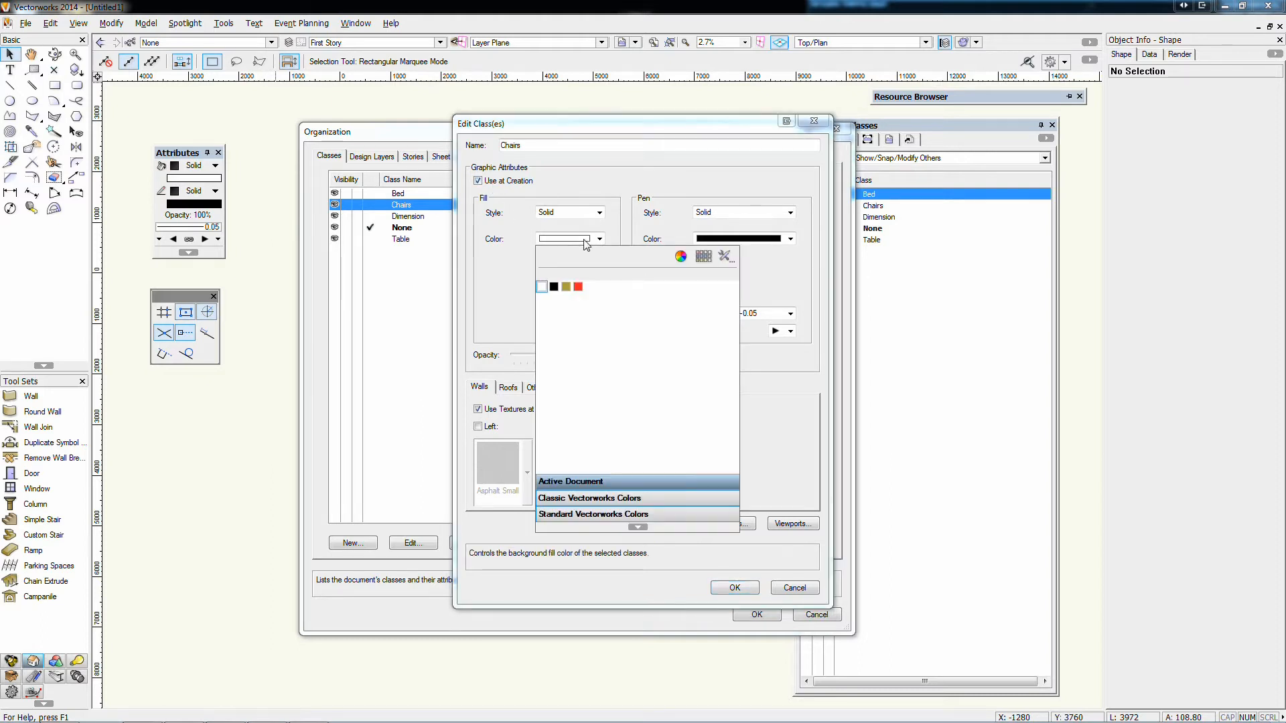
click(578, 287)
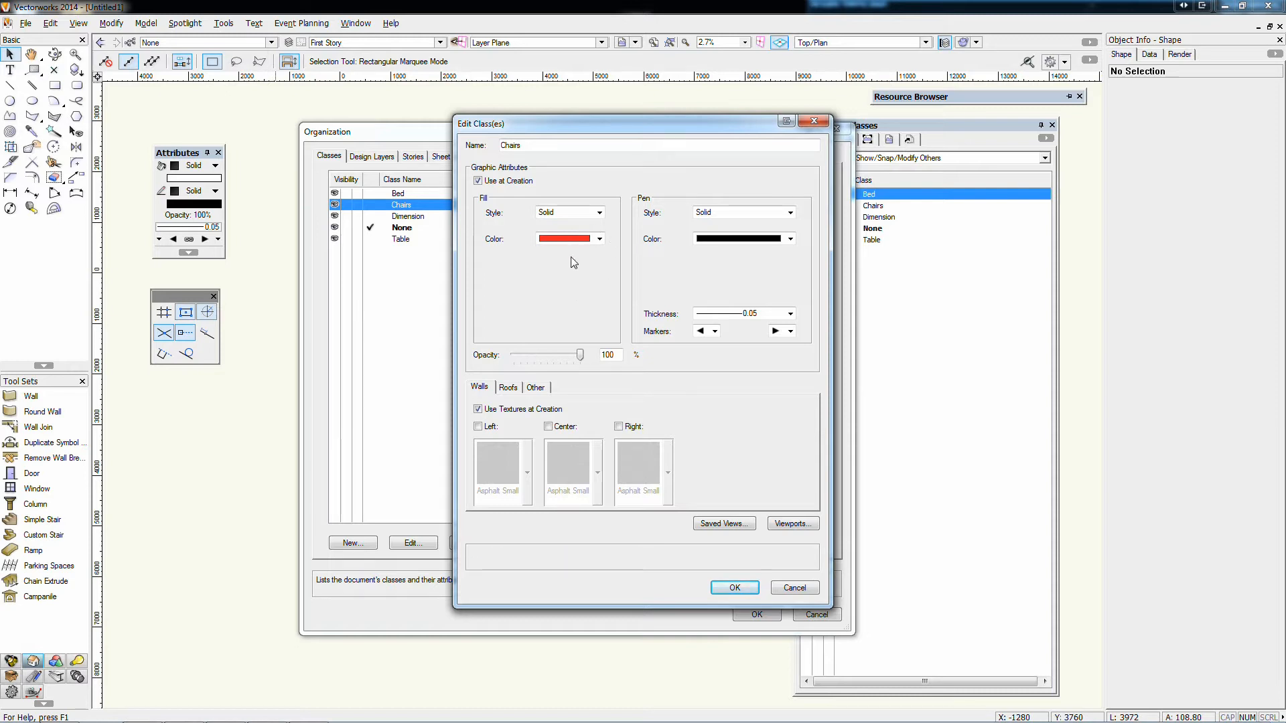
click(735, 588)
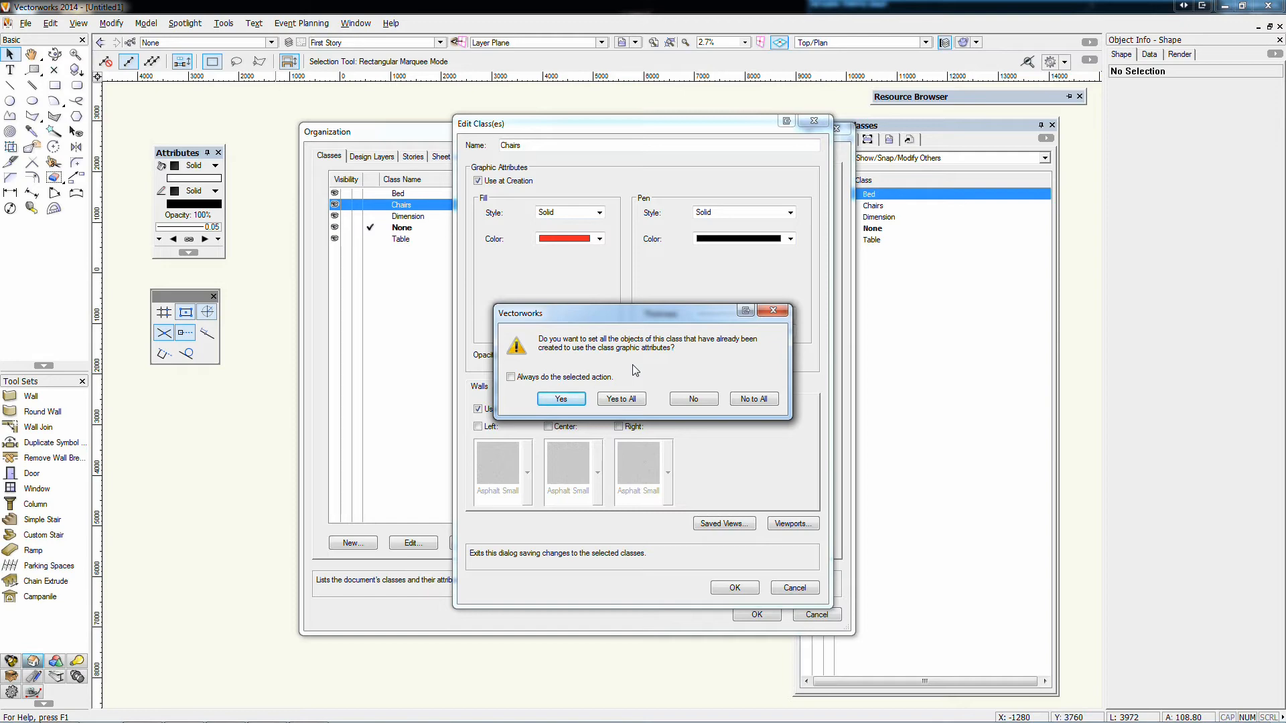
click(633, 400)
click(756, 614)
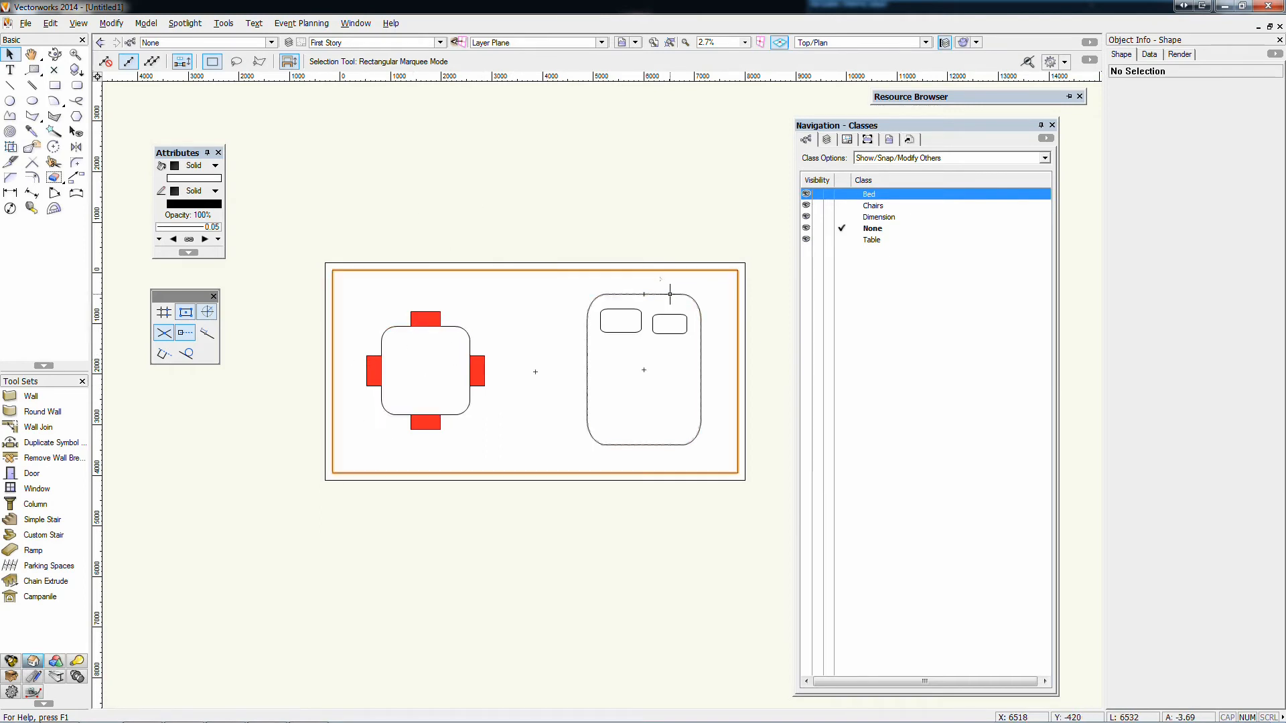
Make Second Story the active layer and set the Chairs class fill to dark red (RGB 164, 0, 4)
click(826, 140)
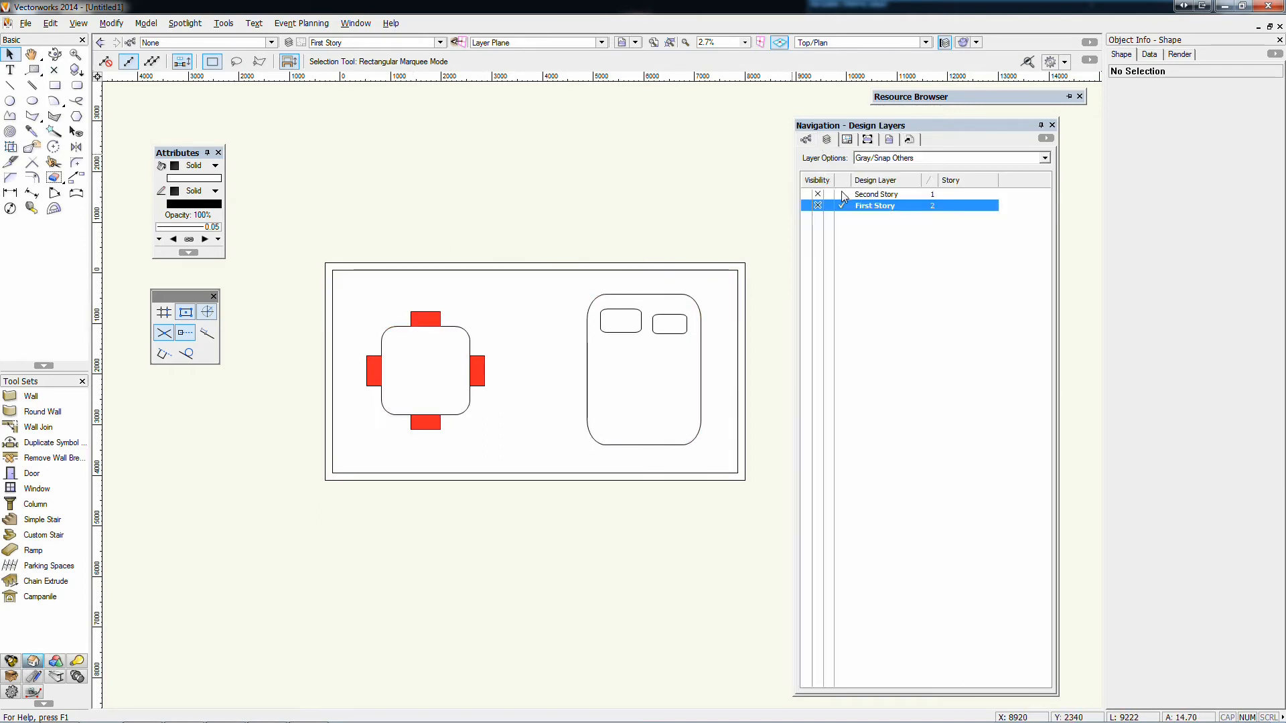
click(841, 194)
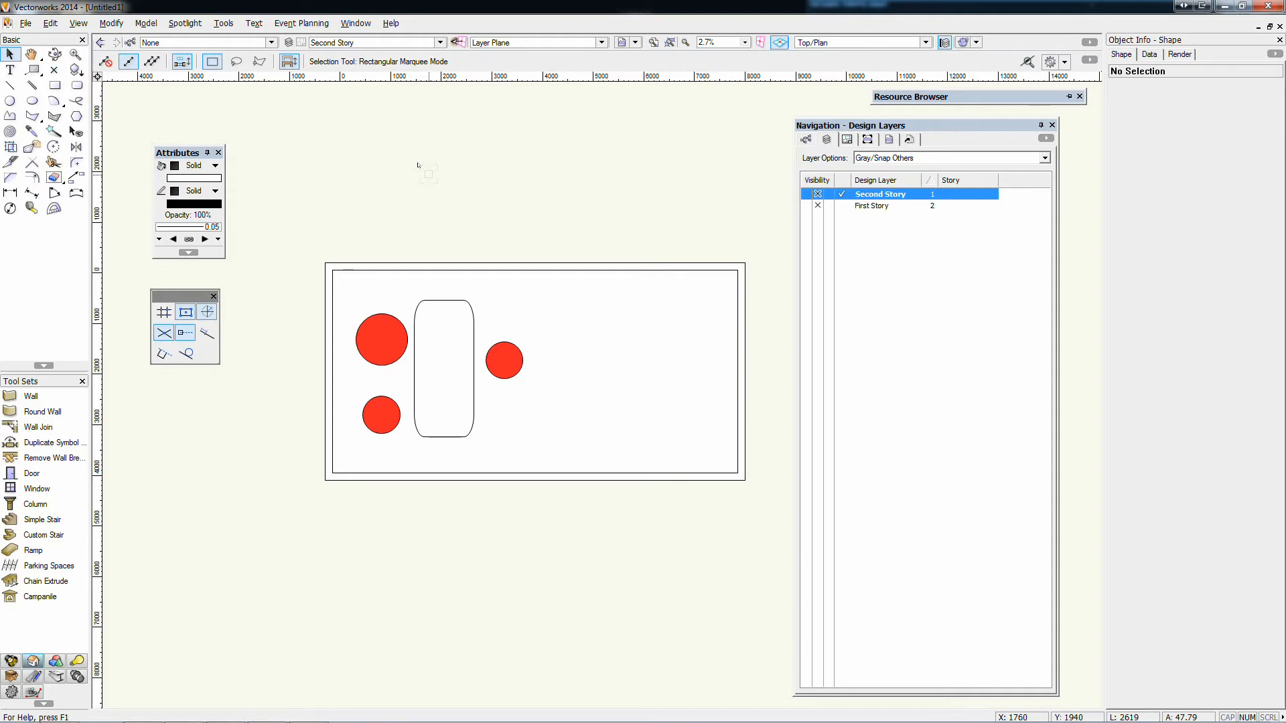
click(131, 42)
click(544, 204)
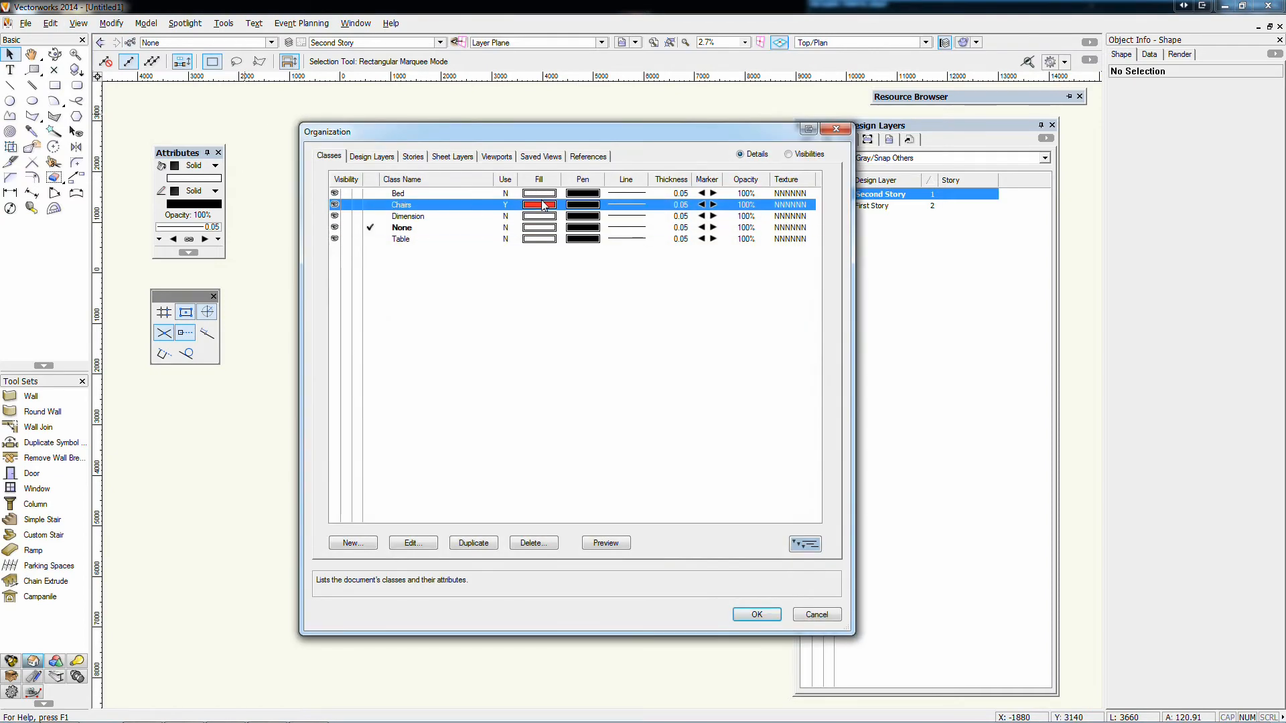
double_click(543, 204)
click(603, 239)
click(682, 258)
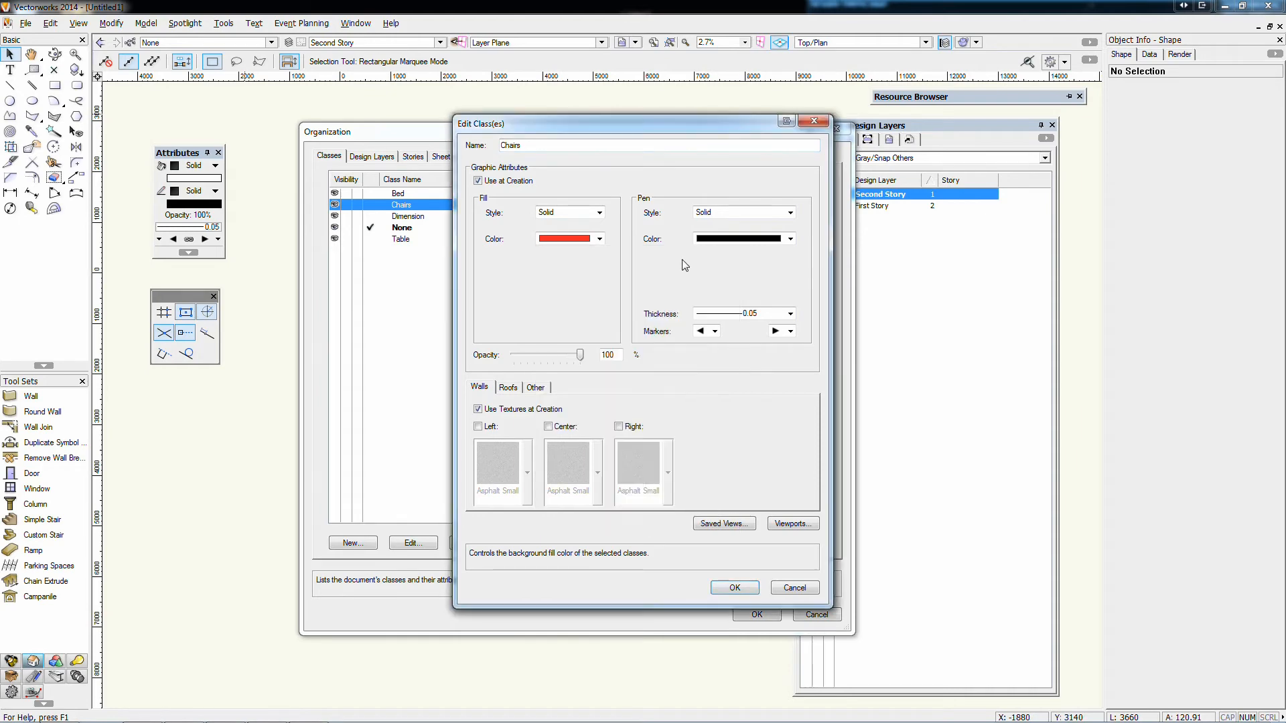
click(779, 360)
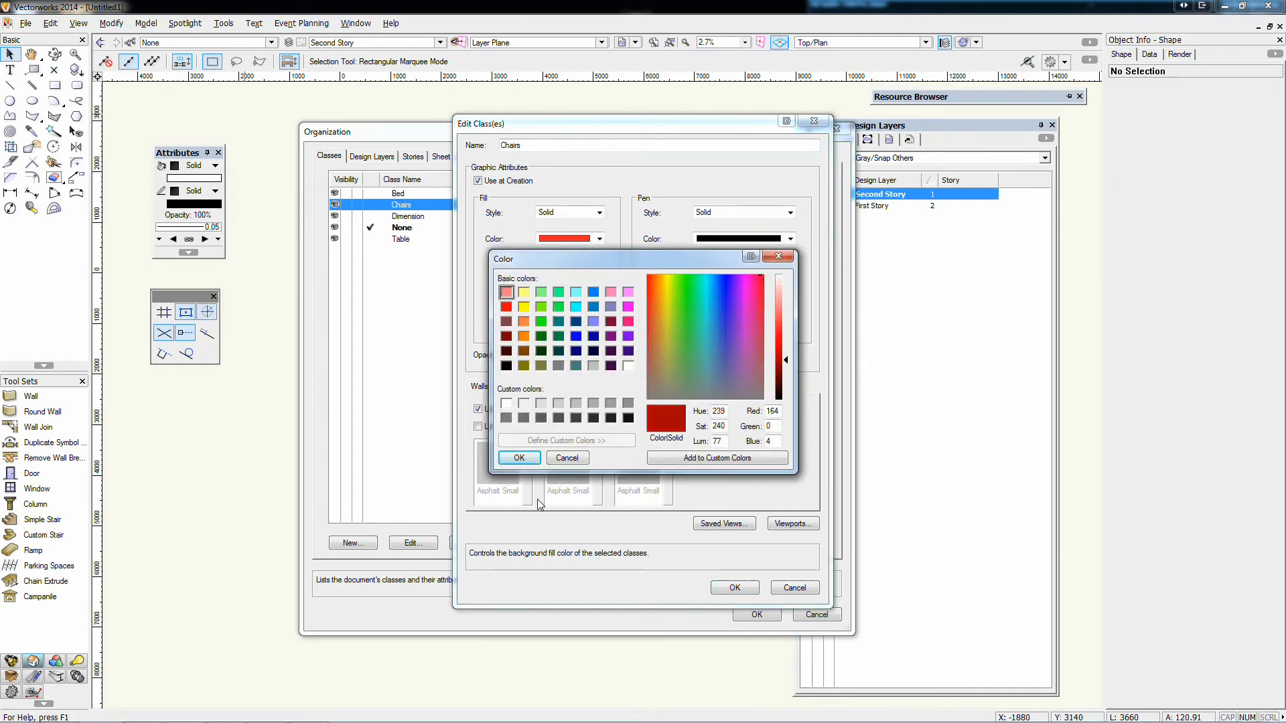
click(519, 458)
click(752, 588)
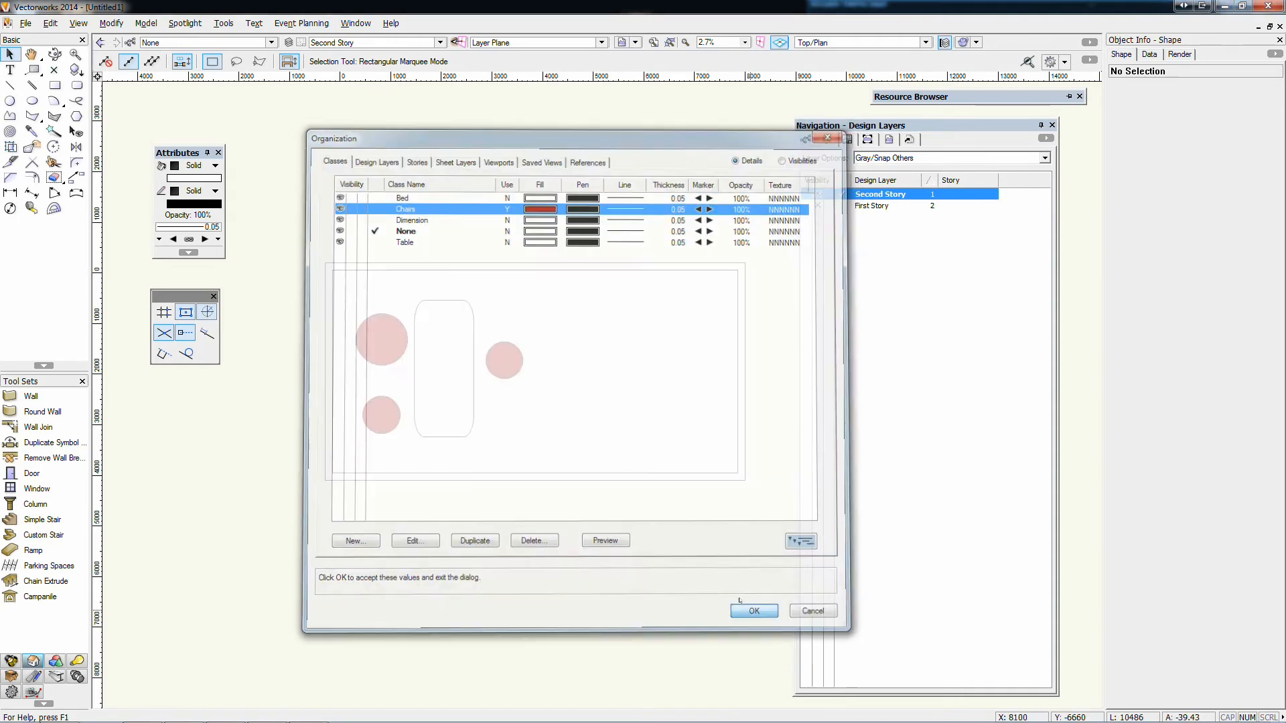
click(753, 613)
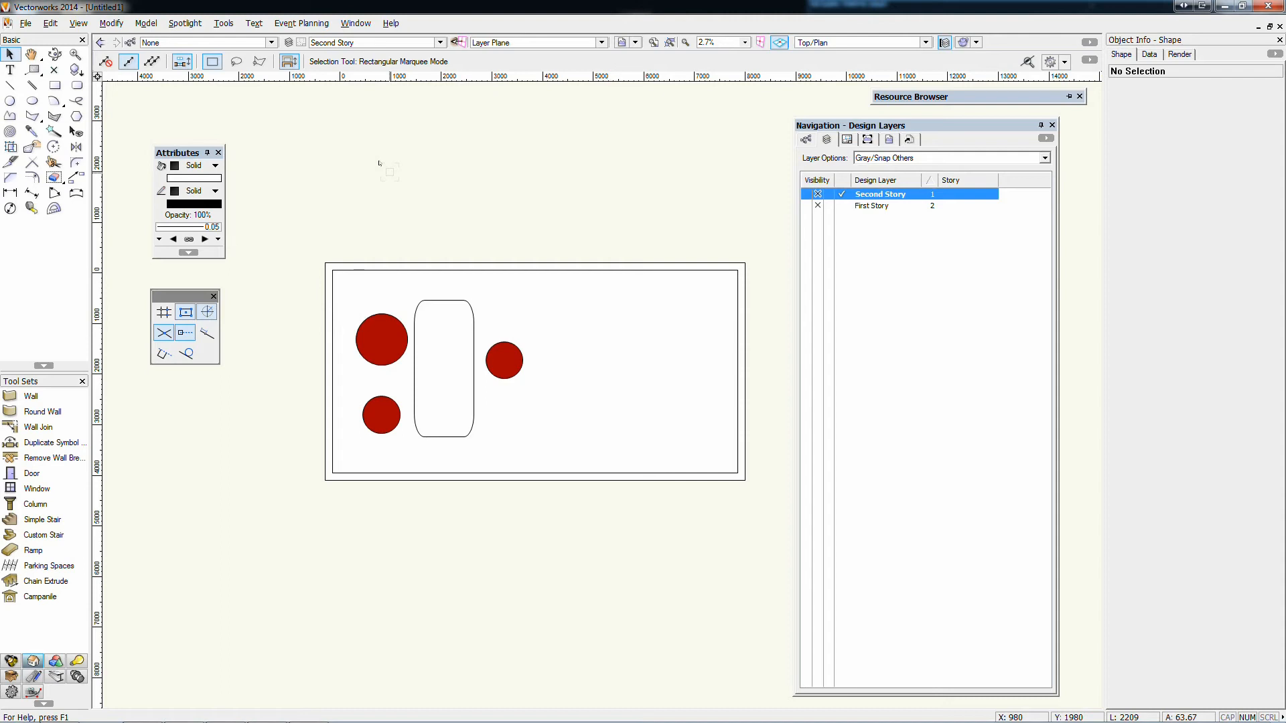
Make First Story the active layer, switch the Dimension, Chairs and Bed classes off and back on, and decline saving the document for backup
key(ctrl+shift+Down)
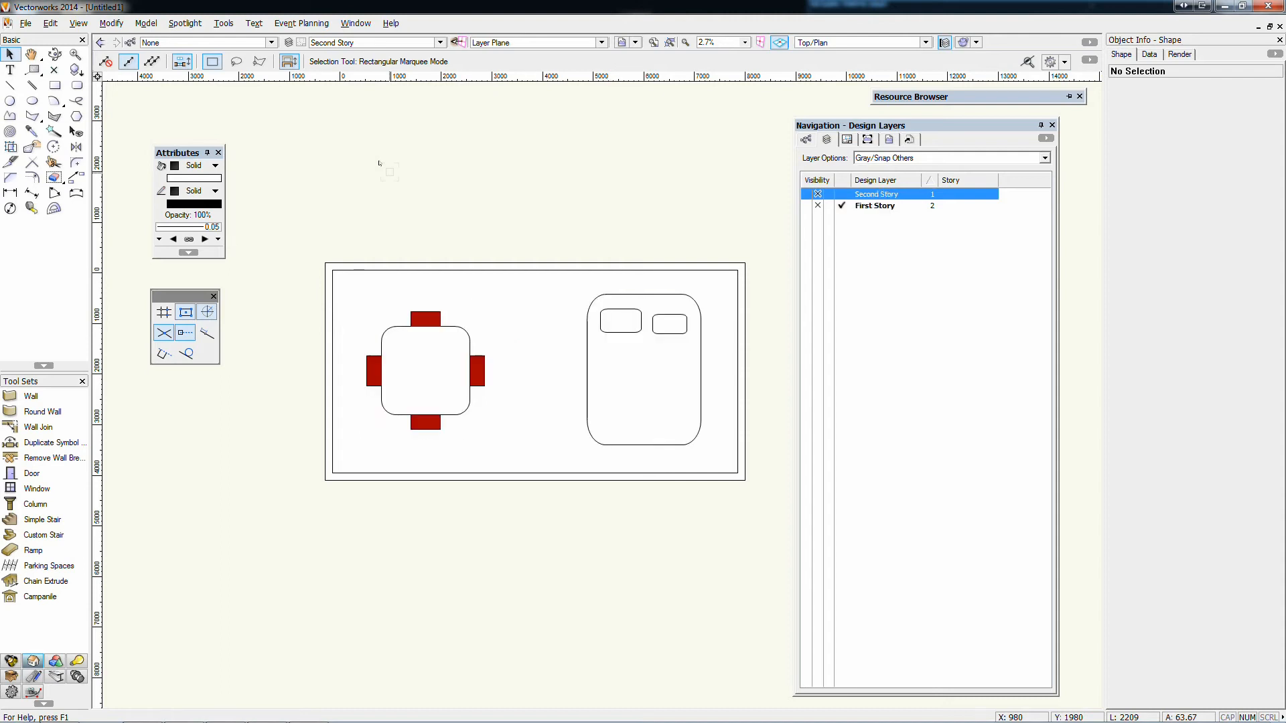
click(806, 139)
click(818, 216)
click(818, 205)
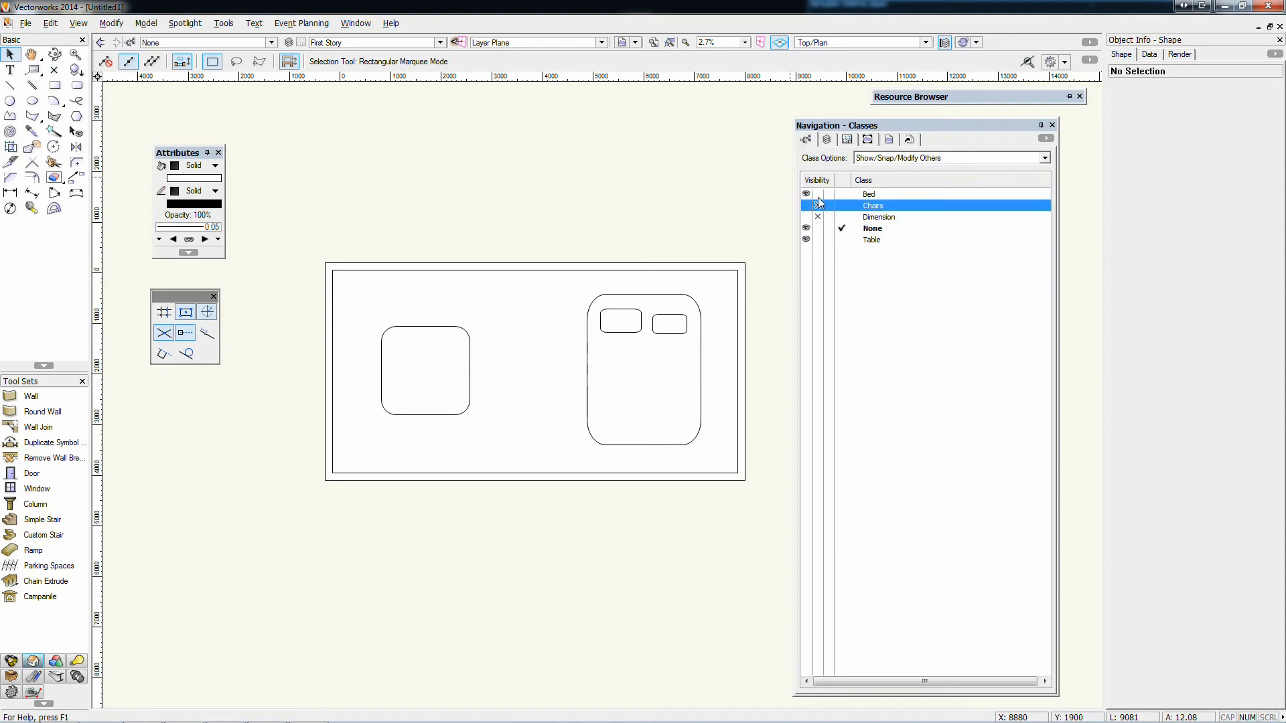
click(818, 195)
click(807, 194)
click(806, 206)
click(806, 216)
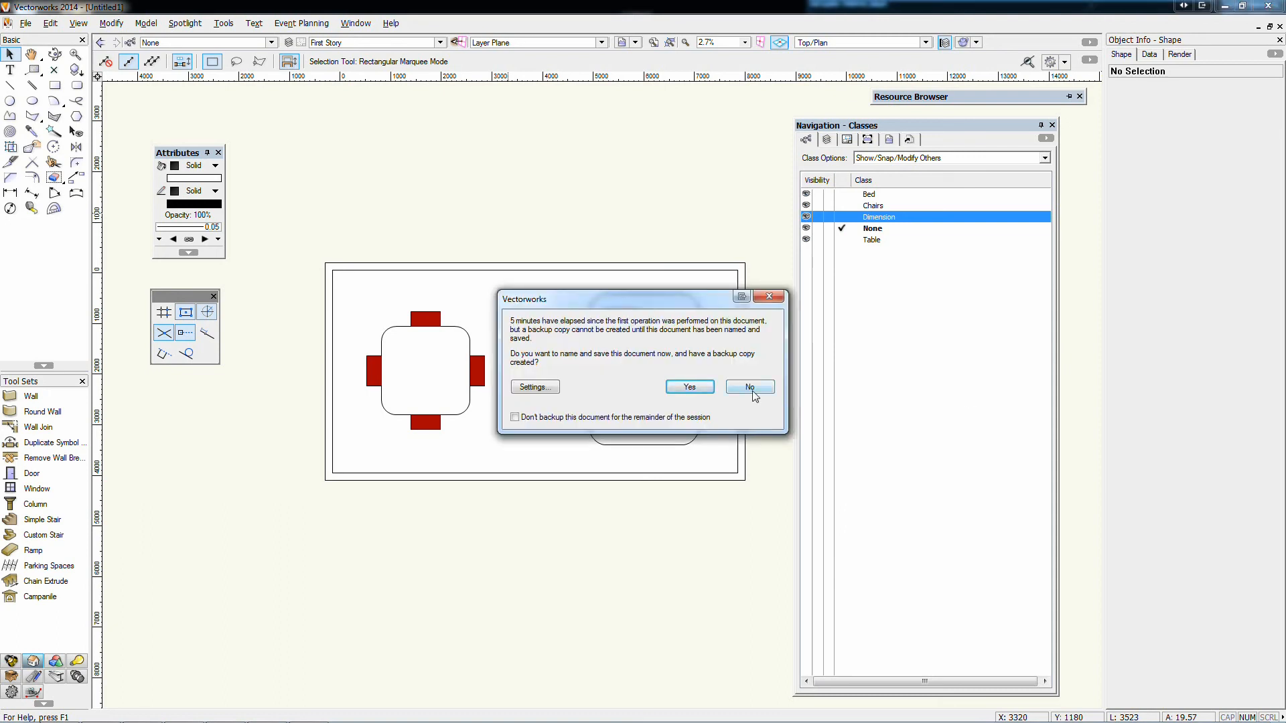
click(751, 389)
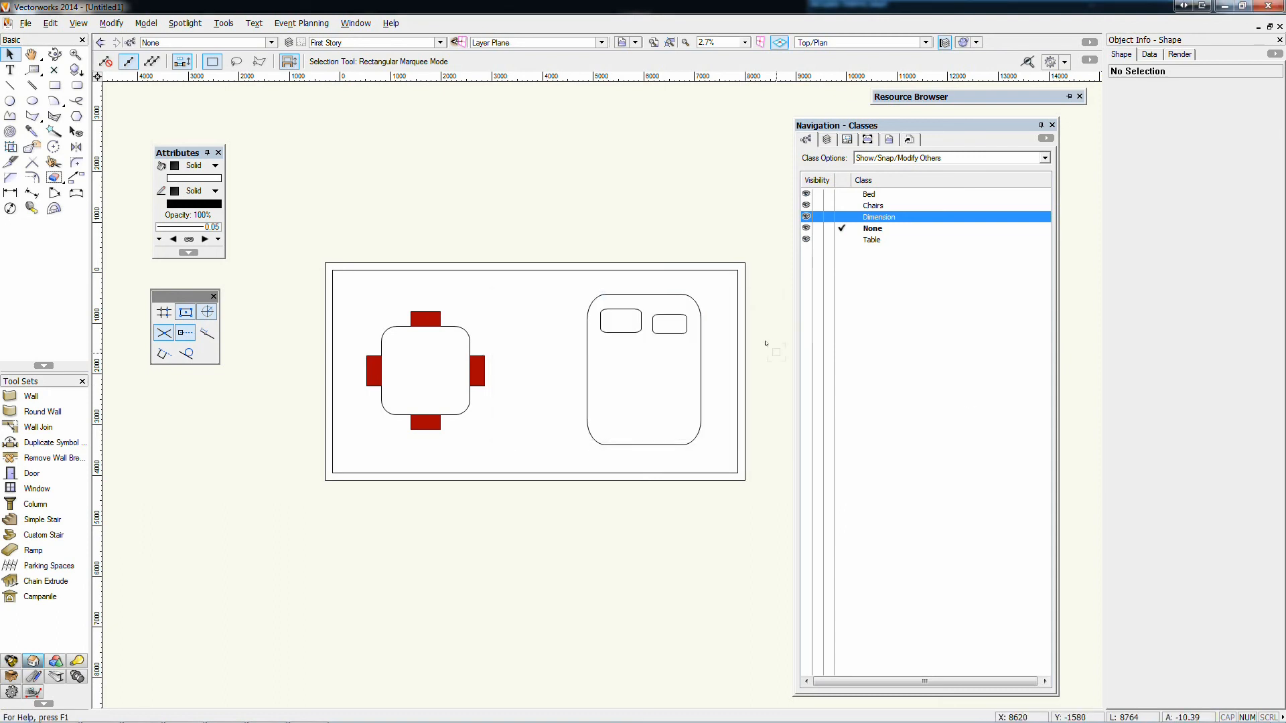